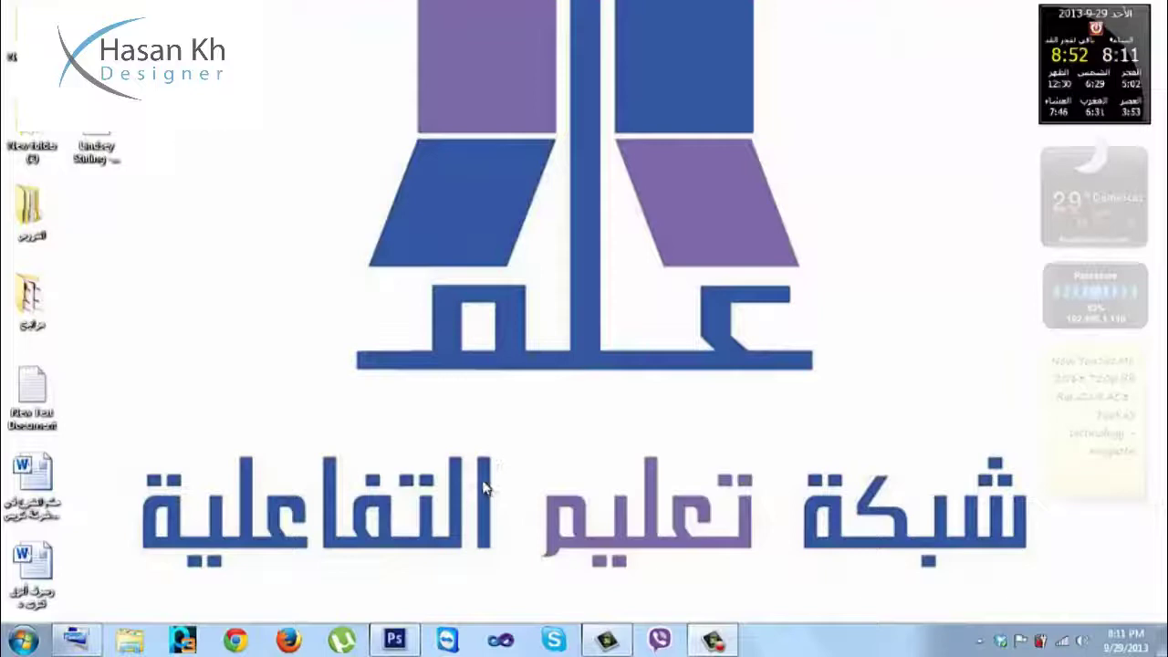
Switch to Photoshop and review the open documents 08Start.psd, Saucer.psd, title and G3 start.psd, keeping the current Windows color scheme permanently
click(394, 639)
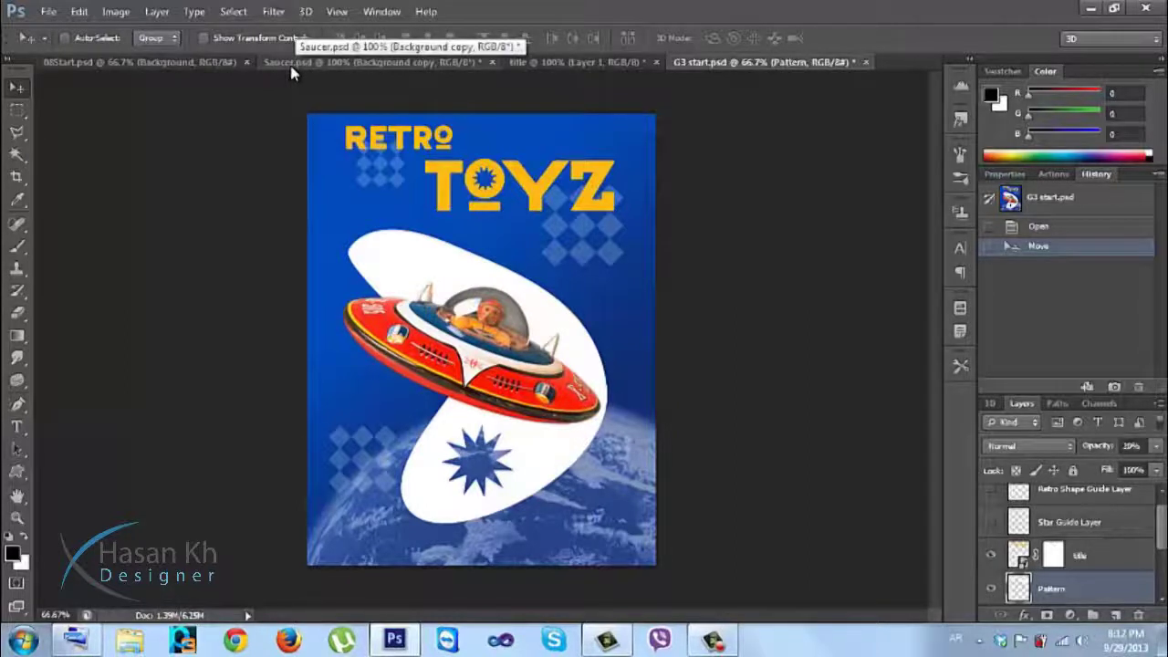
click(230, 68)
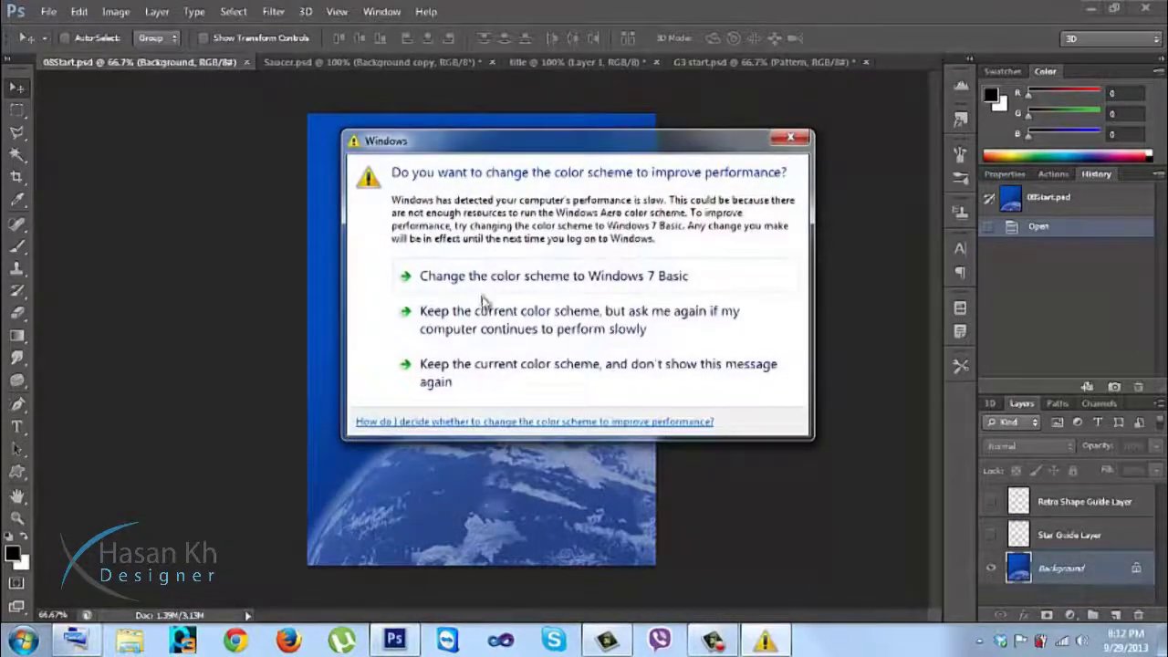
click(420, 364)
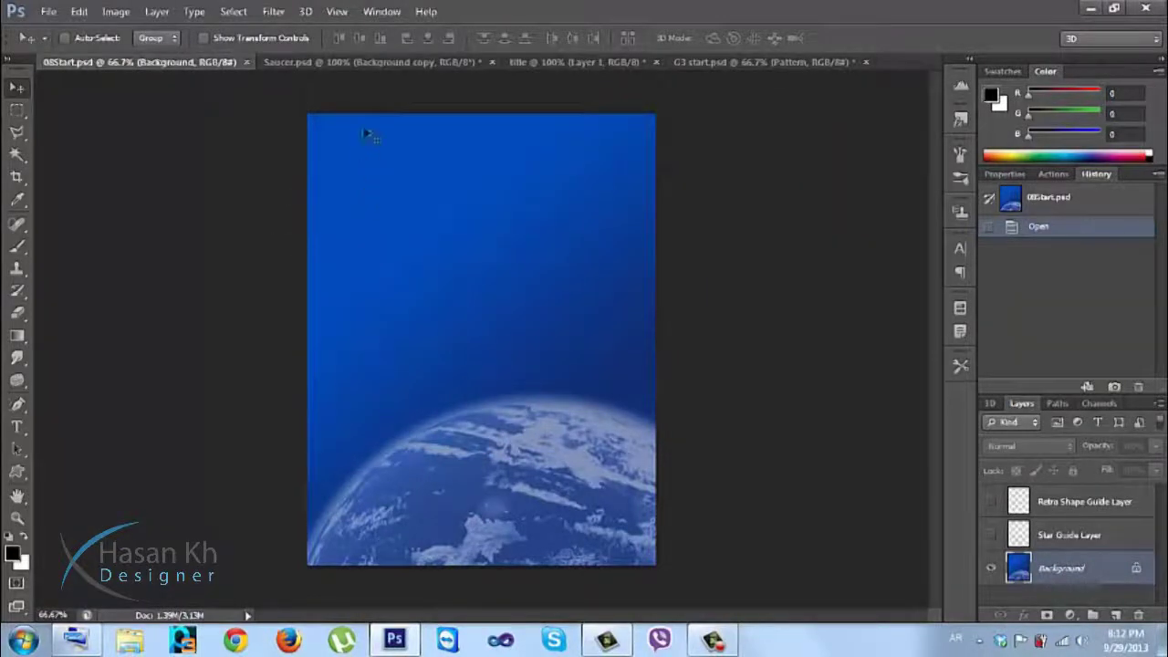
click(329, 61)
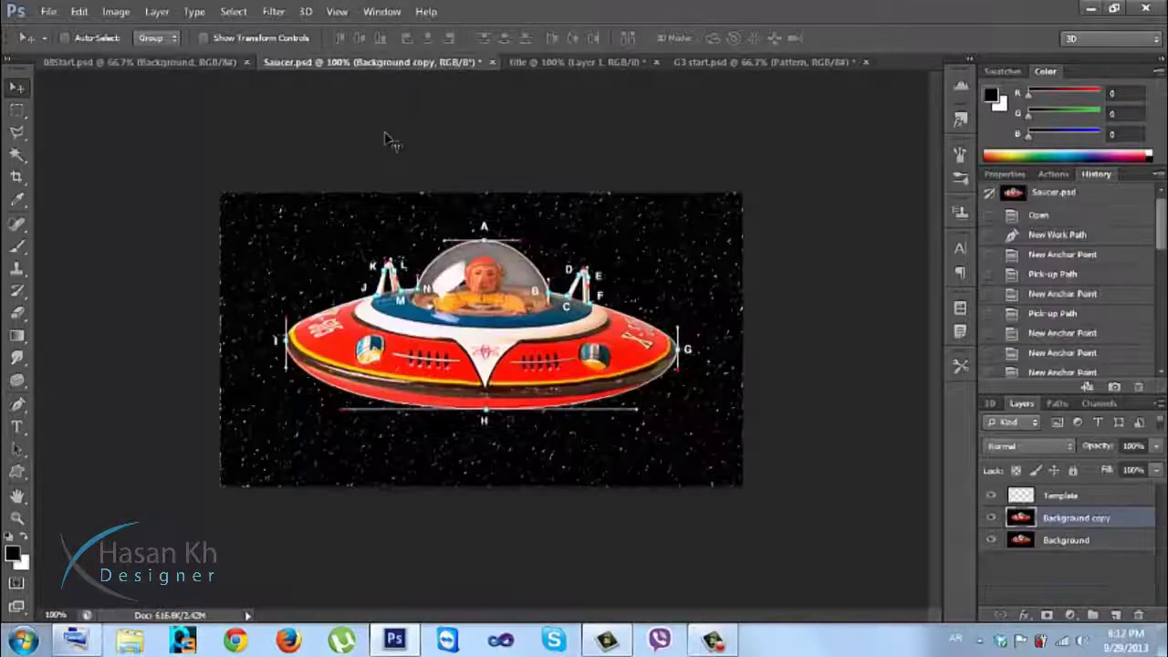
click(553, 62)
drag(522, 345, 570, 122)
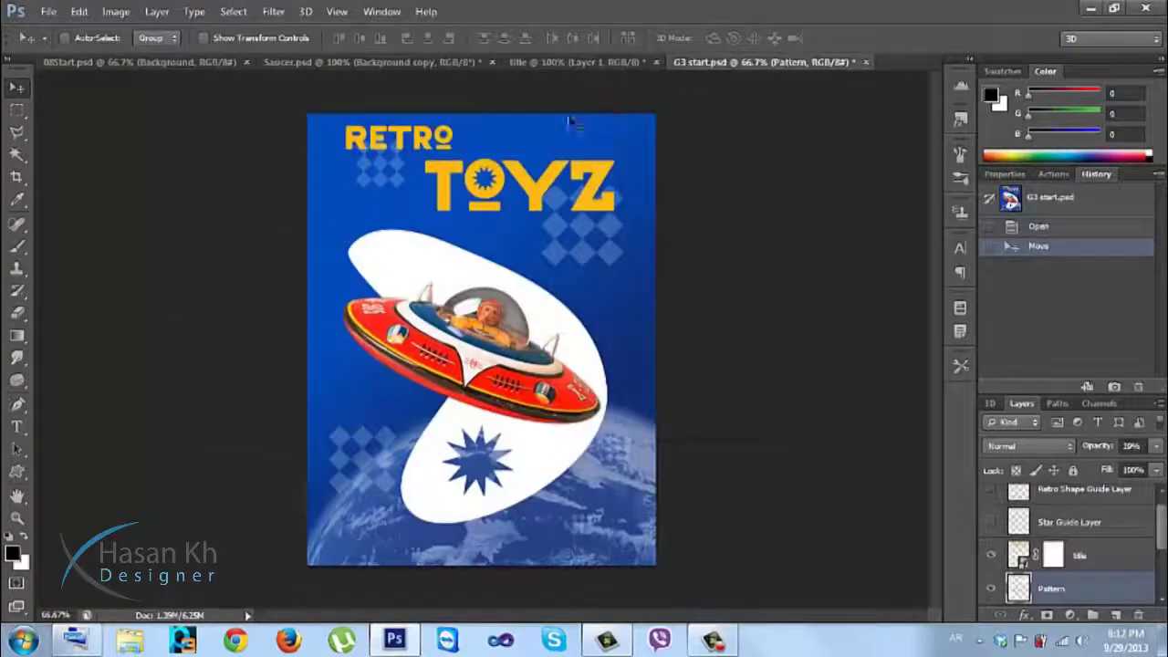
click(532, 66)
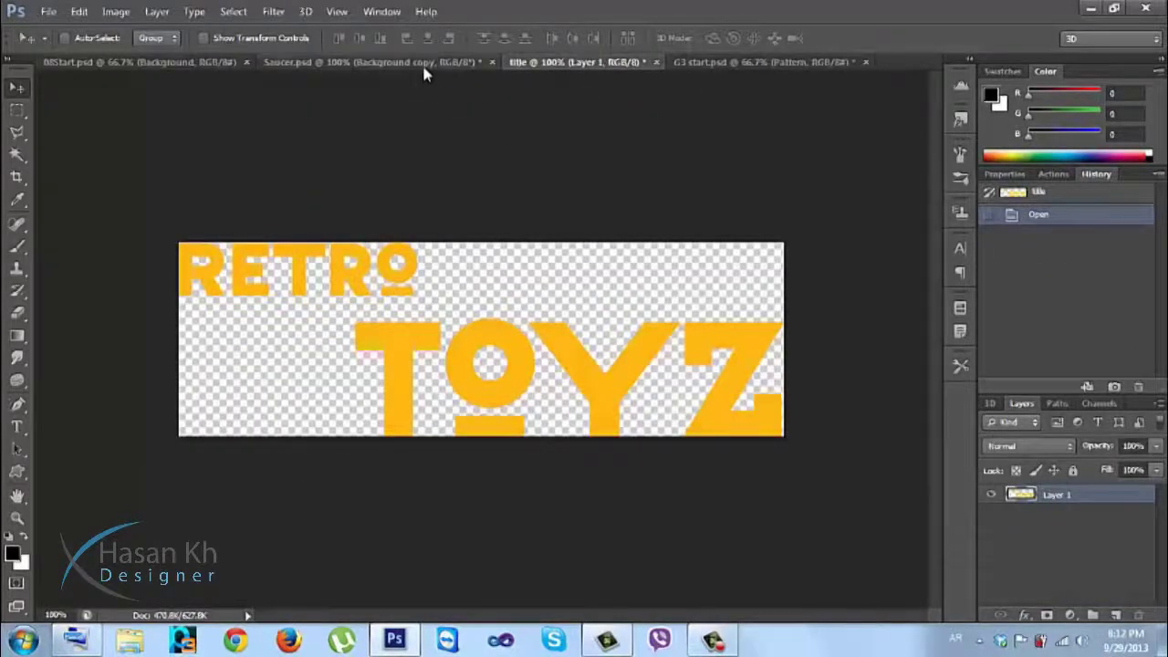
click(423, 64)
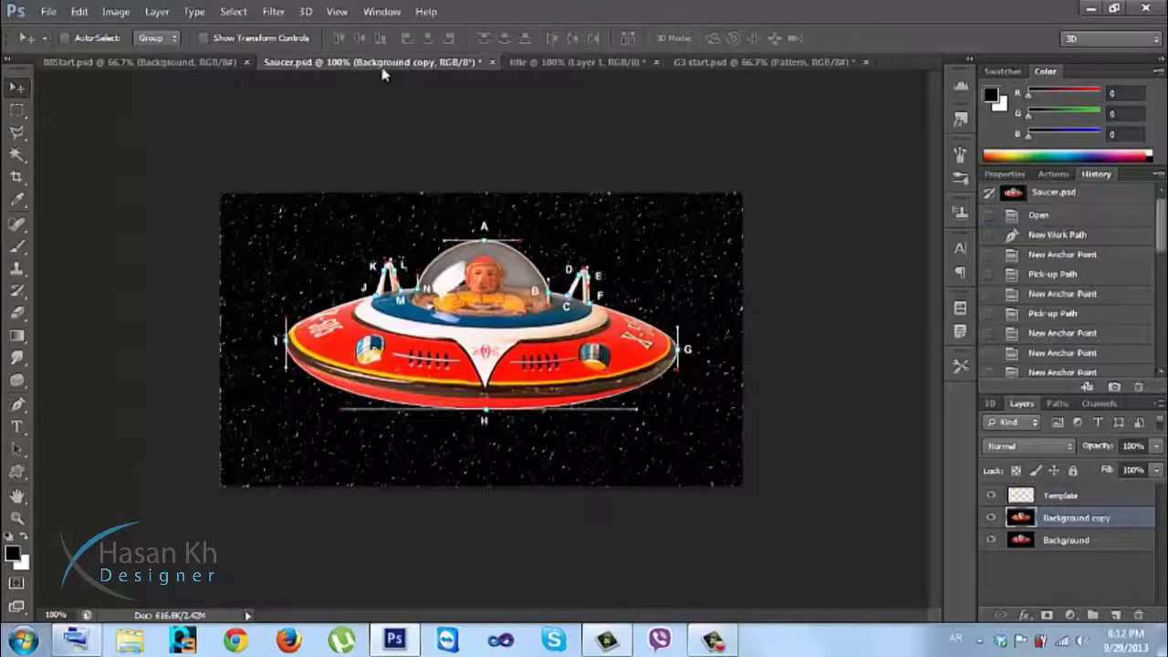
click(161, 68)
Revert Saucer.psd to its Open history state, delete the subsequent states, and toggle the Template layer's visibility off and back on
click(447, 62)
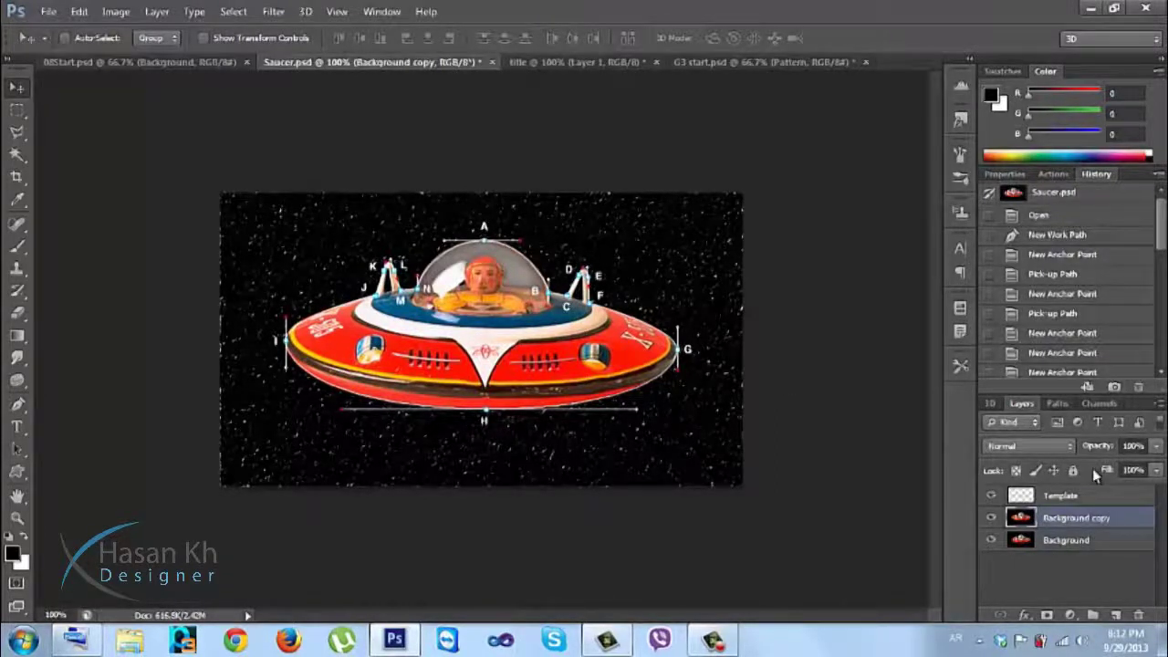
click(1090, 216)
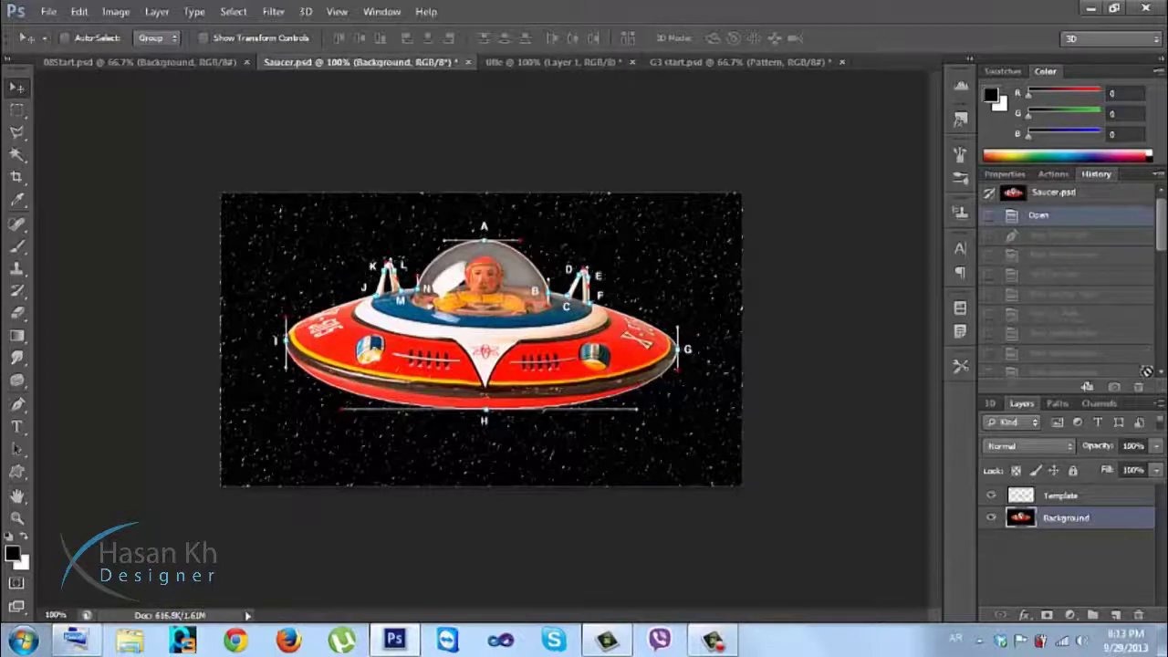
click(1140, 388)
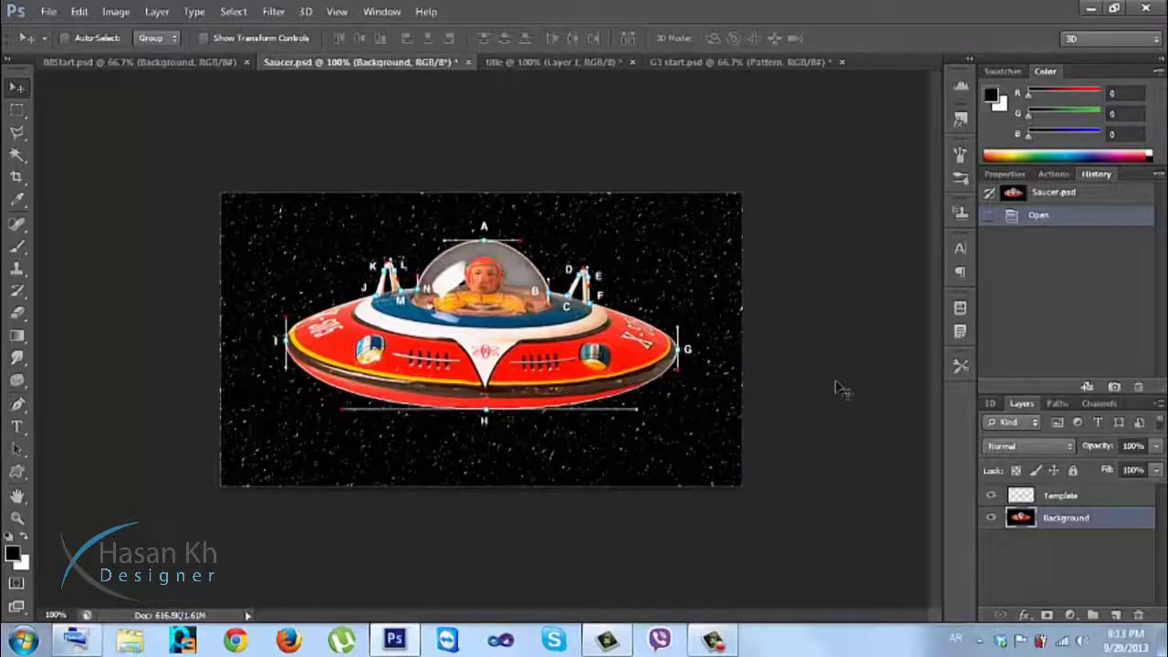
click(992, 496)
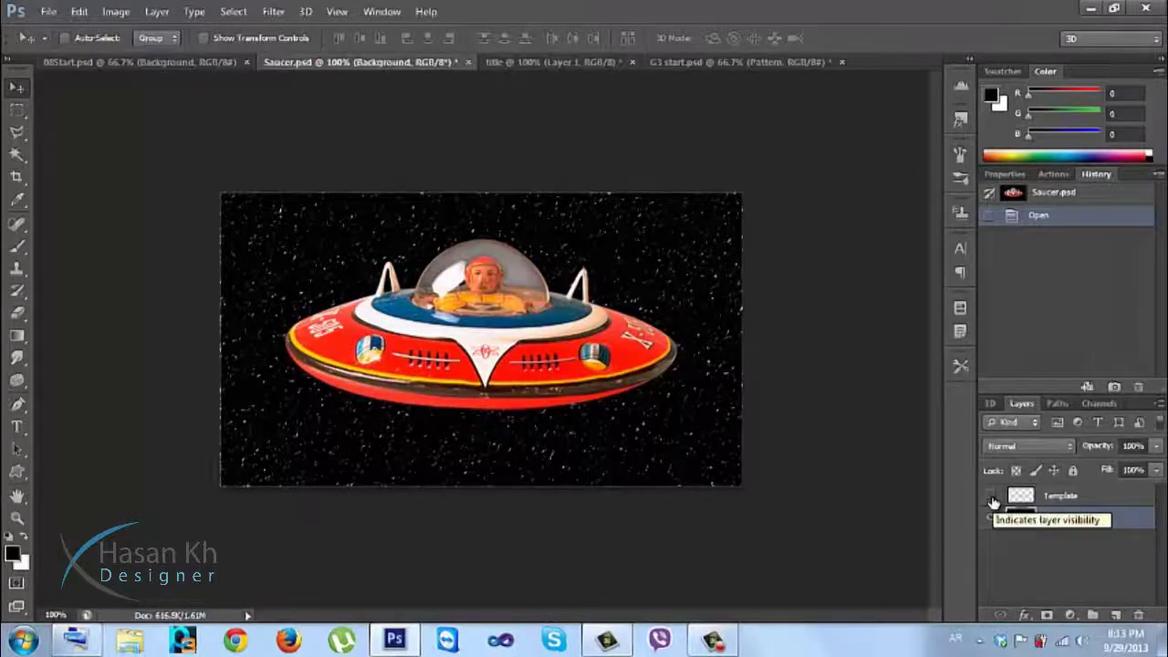
click(992, 496)
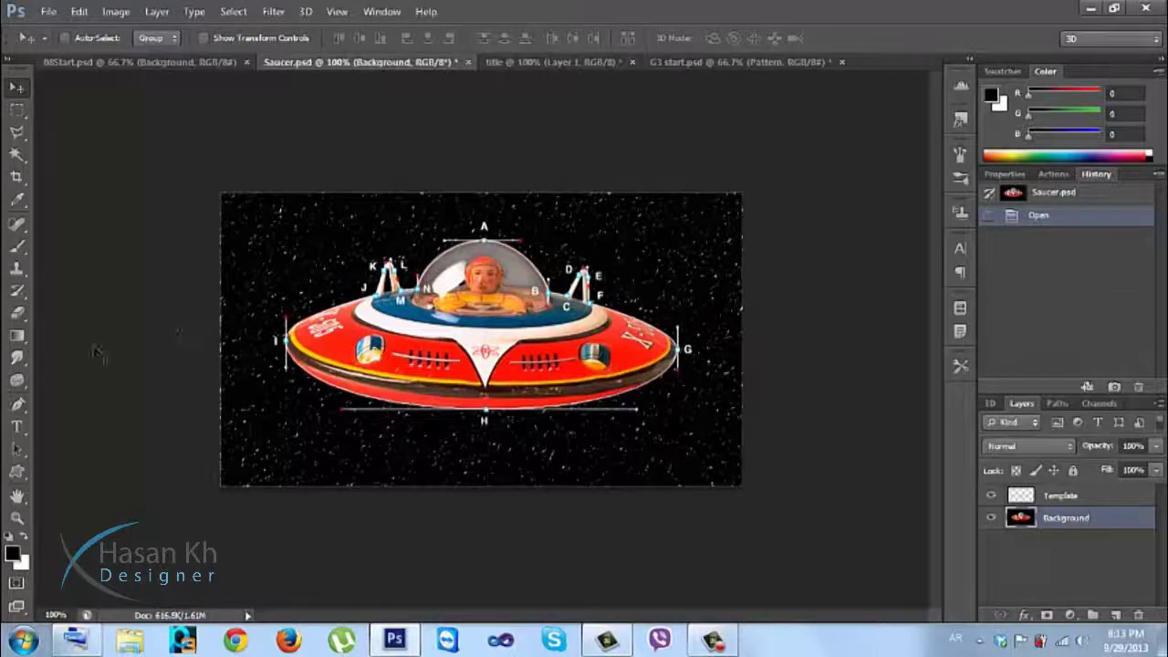
Activate the Pen Tool and create a new A5 document, 148 x 210 mm, 300 pixels/inch, RGB Color, with a white background
click(14, 408)
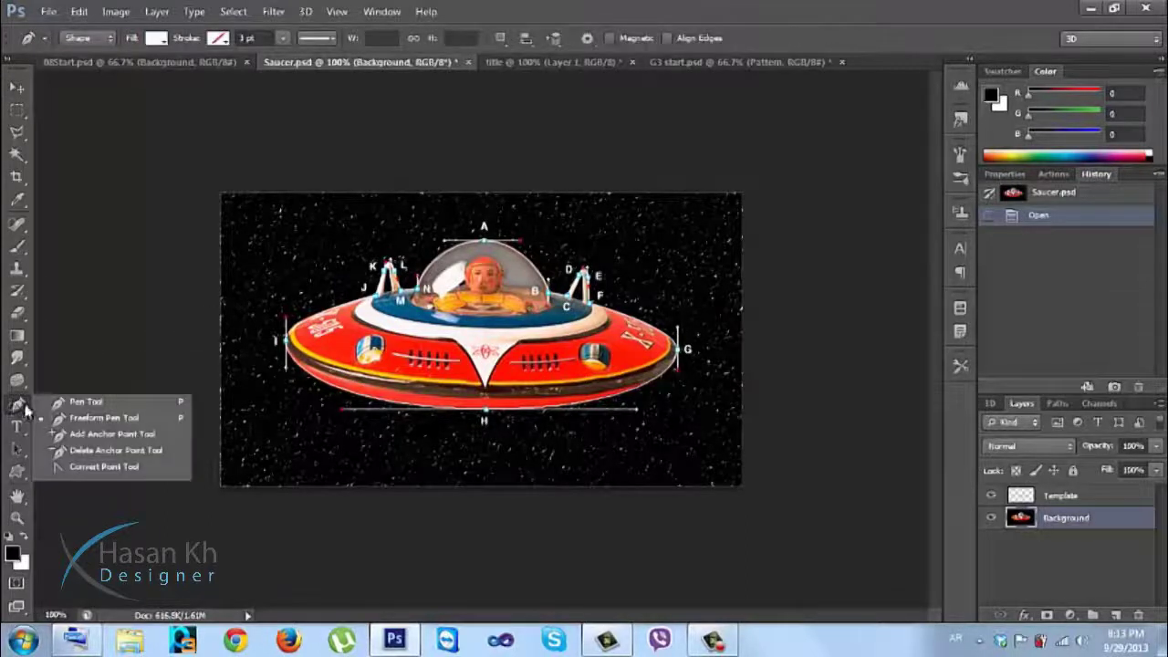
click(51, 403)
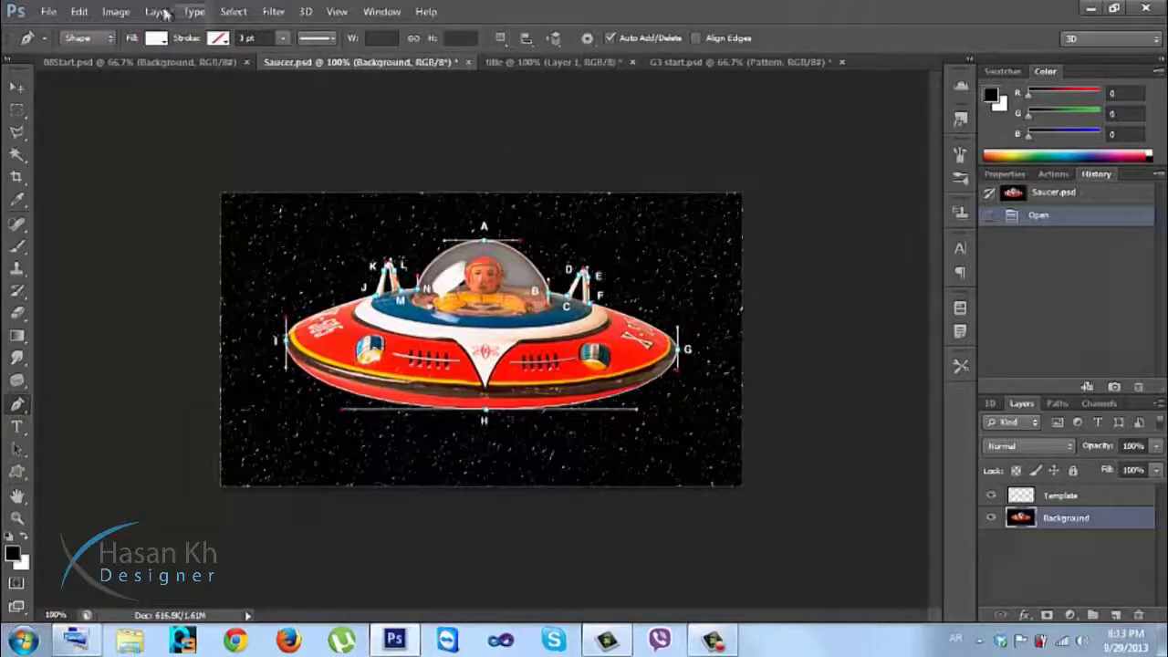
click(50, 12)
key(Escape)
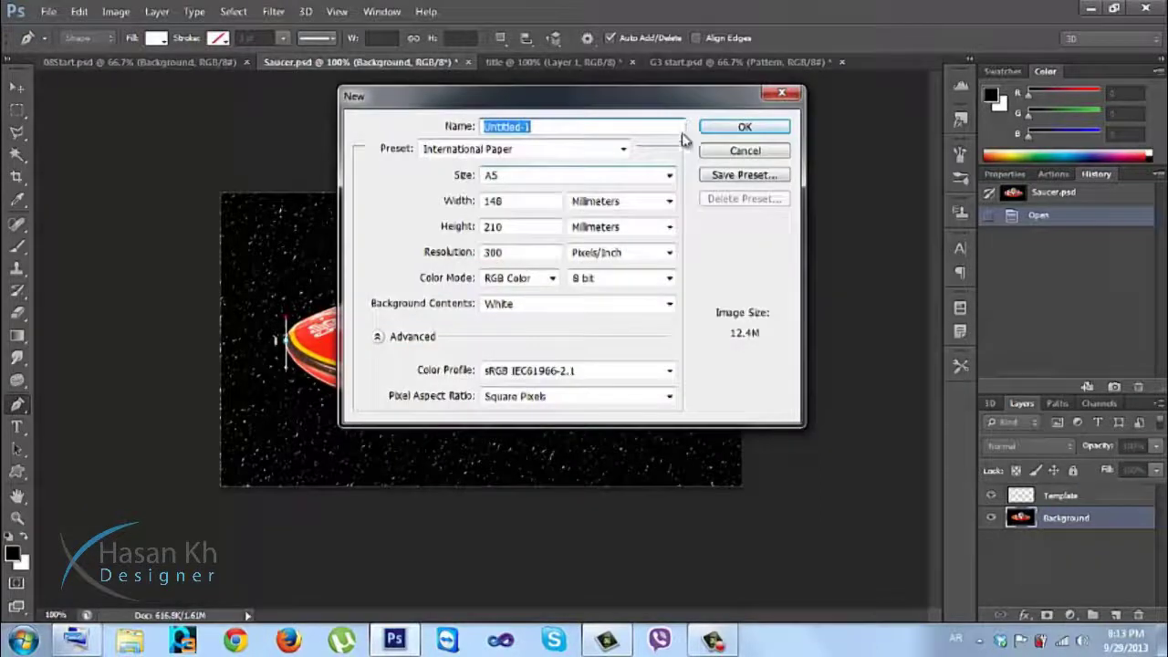
click(704, 125)
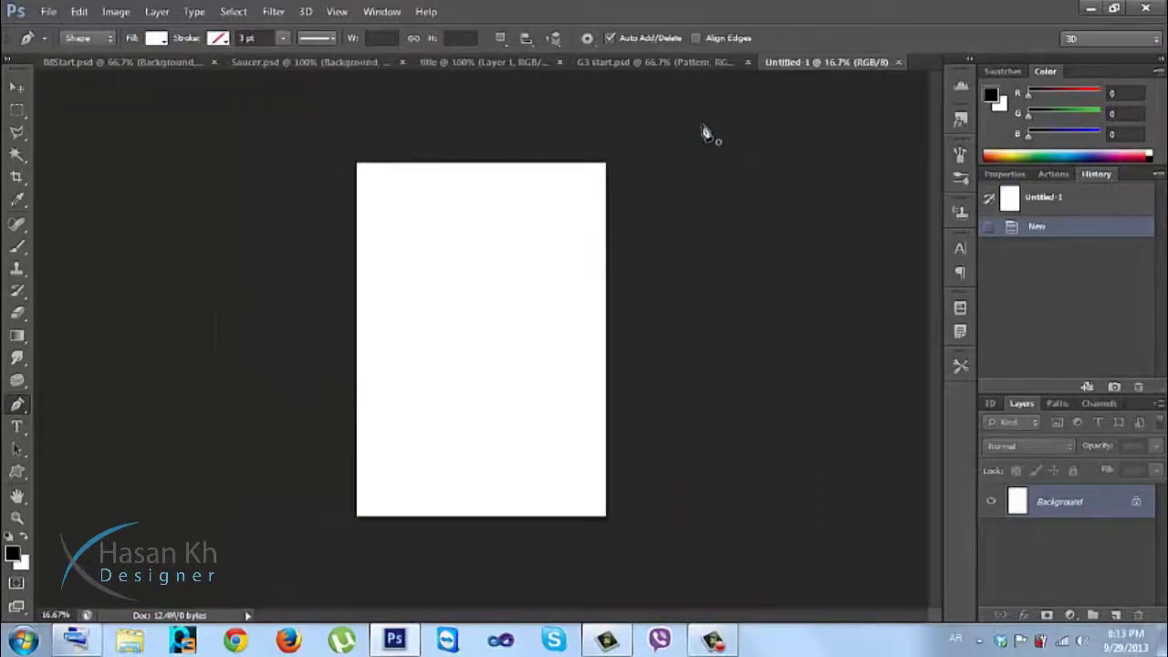
key(ctrl+plus)
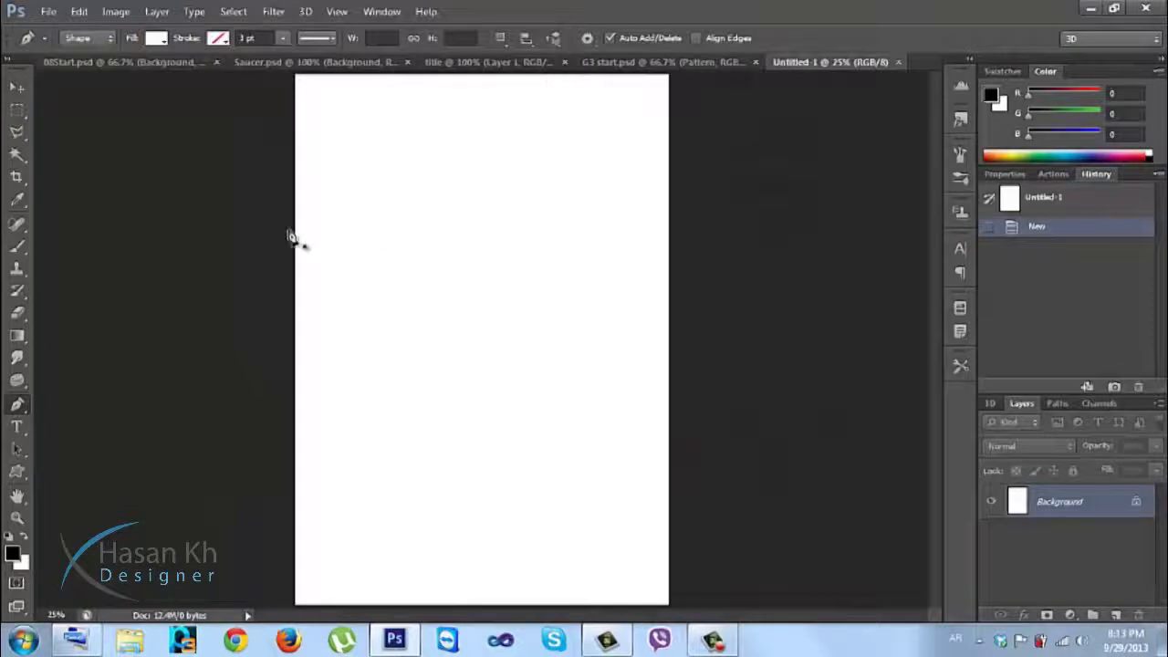
Draw a closed curved shape with four anchor points on the blank page using the Pen Tool in Shape mode
right_click(14, 415)
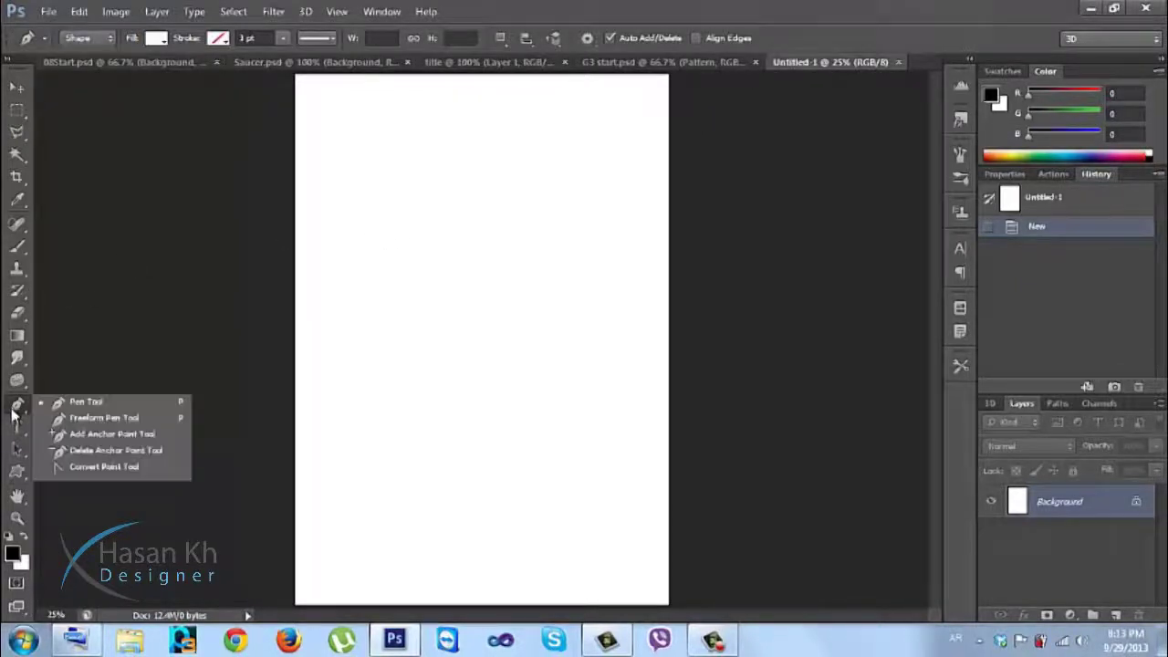
click(27, 409)
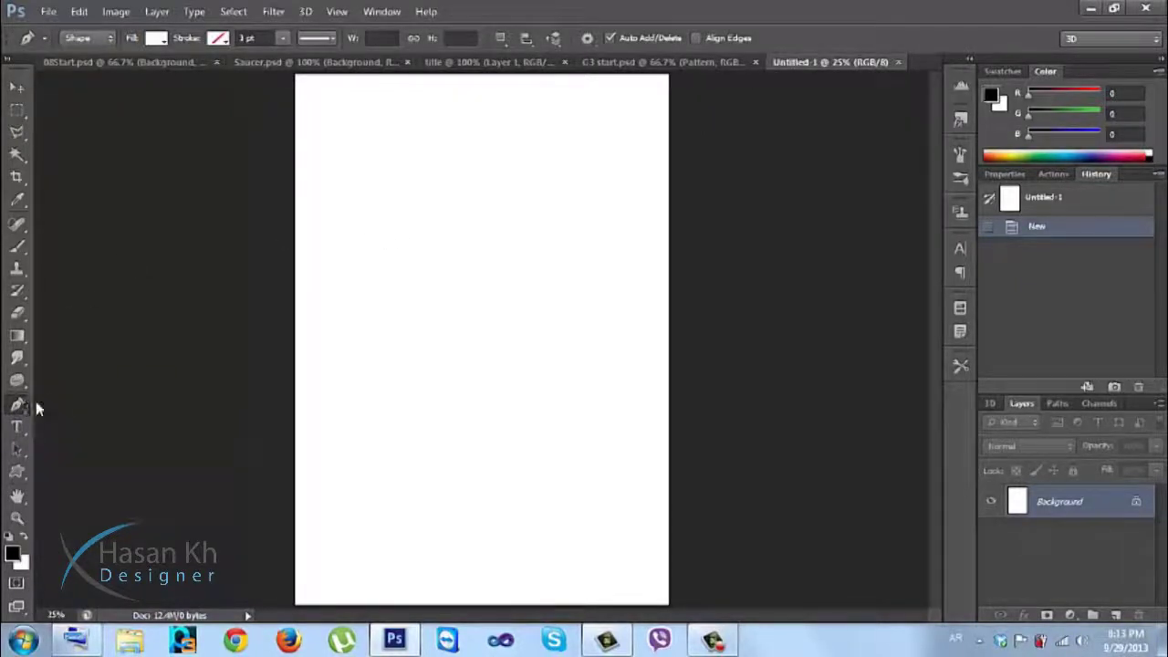
click(371, 271)
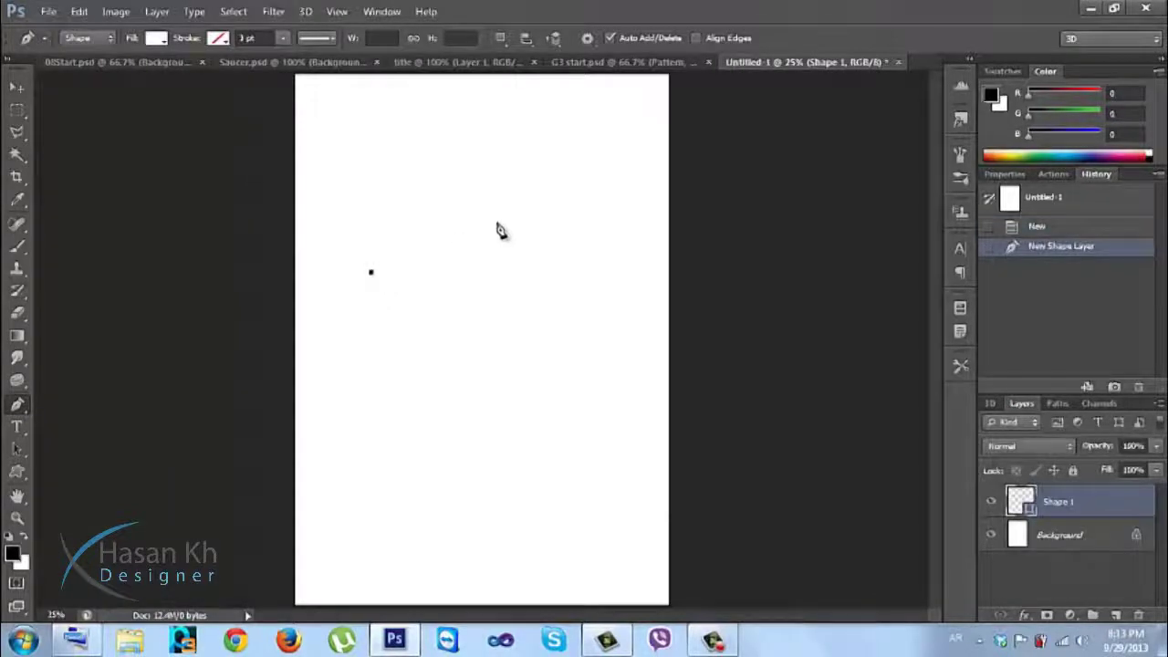
key(ctrl+z)
click(386, 263)
click(493, 232)
drag(494, 233, 623, 271)
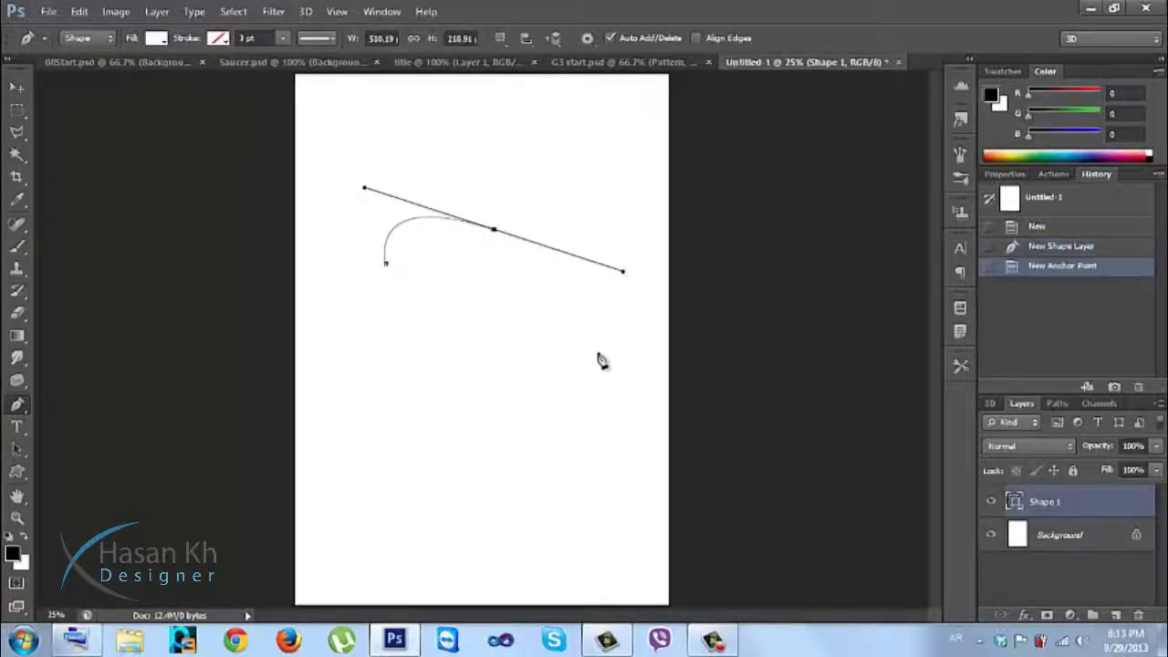
drag(596, 383, 503, 400)
drag(379, 414, 332, 342)
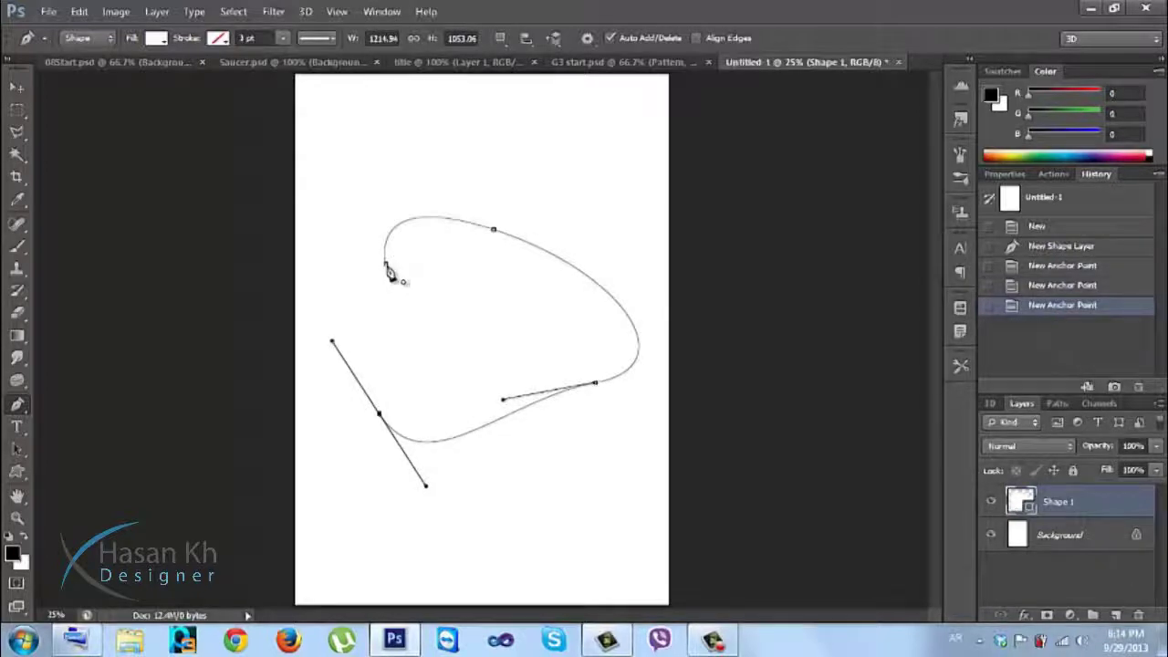
drag(391, 274, 432, 225)
Undo all the anchor points and the shape layer back to the blank new document
key(ctrl+z)
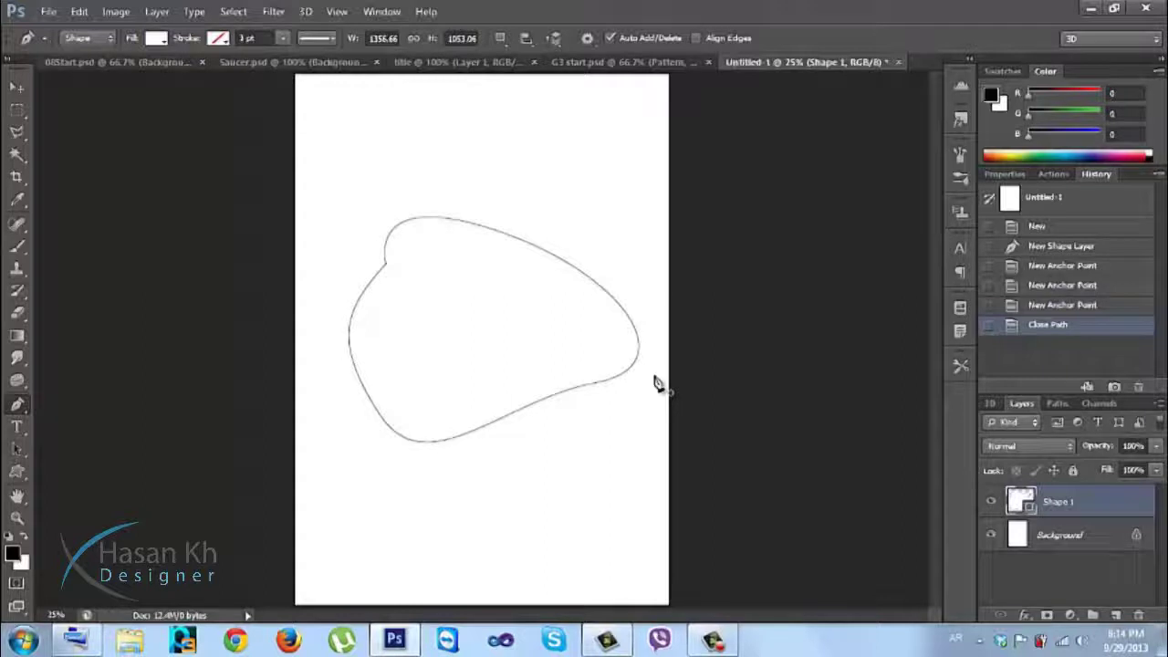
key(ctrl+alt+z)
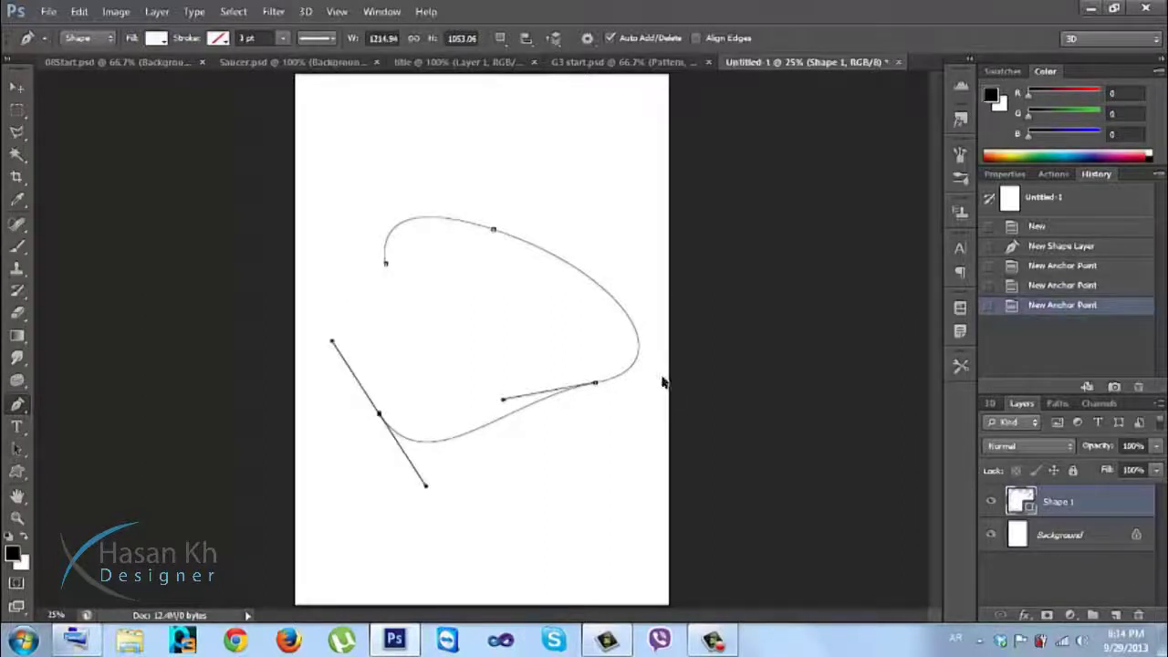
key(ctrl+alt+z)
key(ctrl+alt+z)
key(ctrl+alt+z)
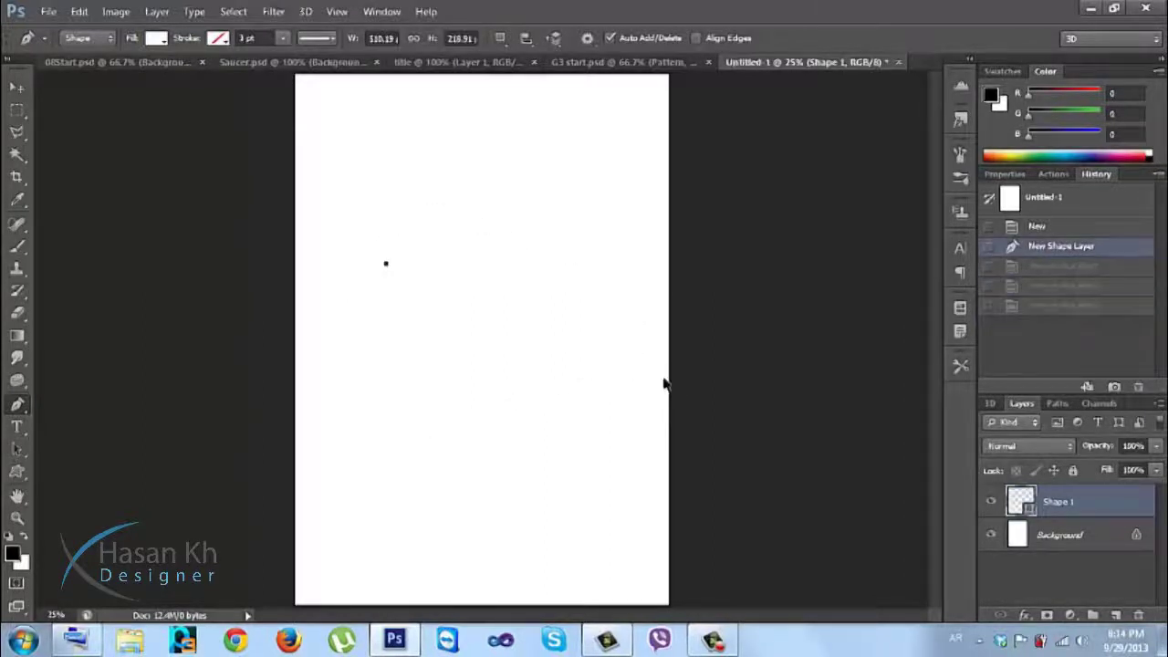
key(ctrl+alt+z)
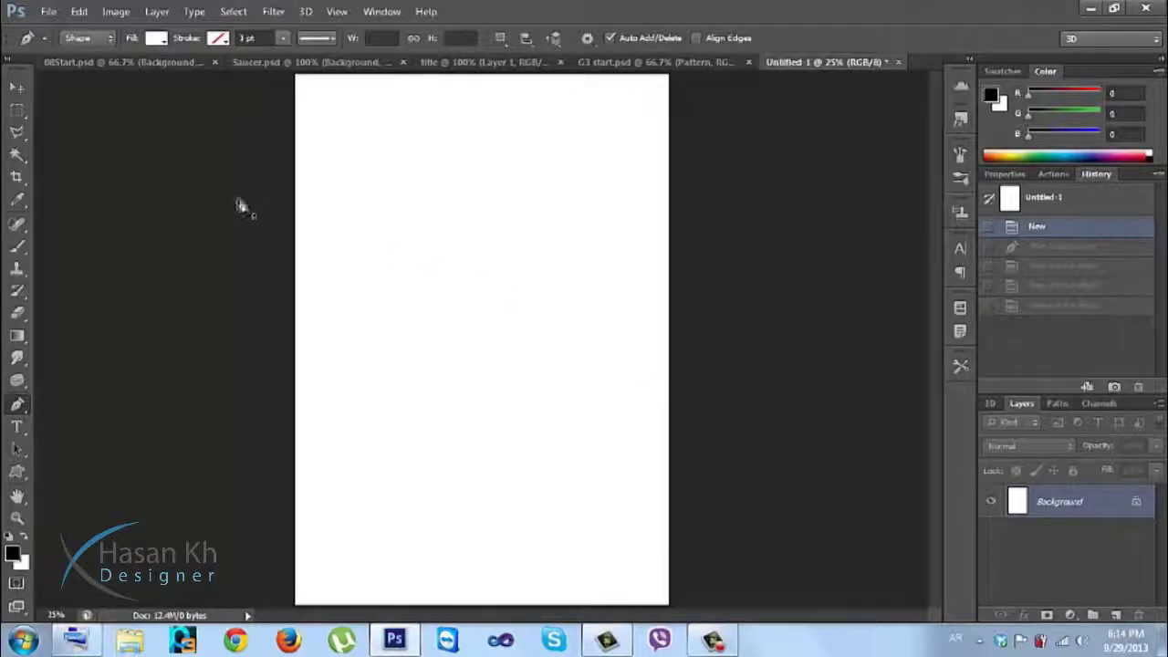
Set the Pen Tool mode to Path and draw a closed, rounded path with four anchor points on the page
click(87, 40)
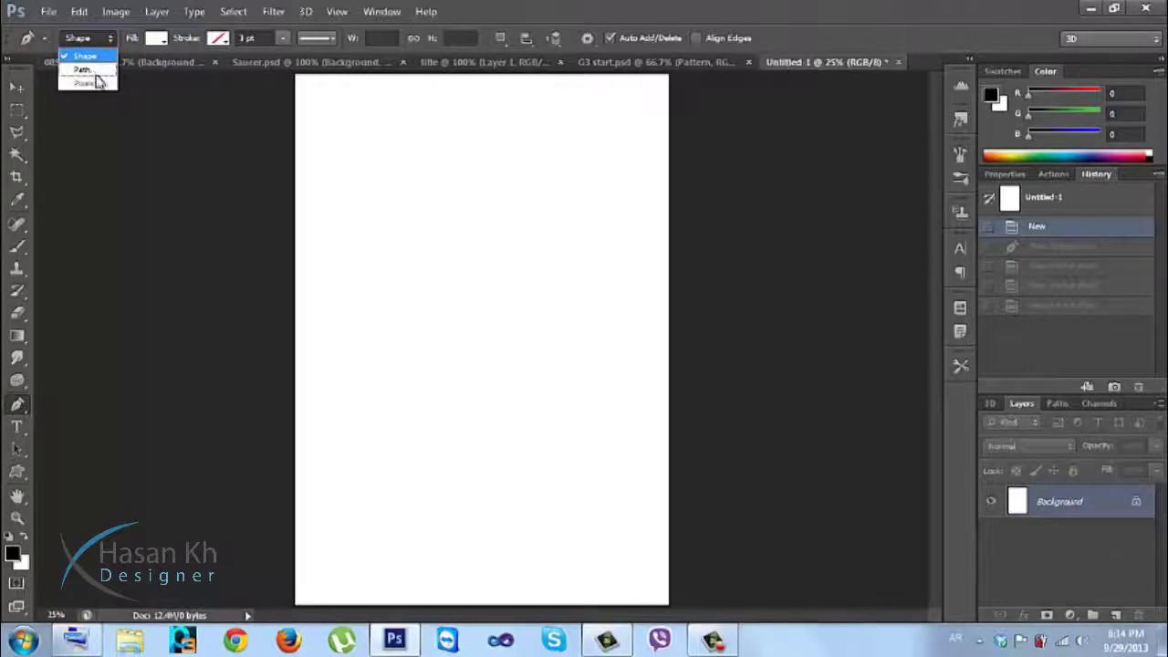
click(92, 71)
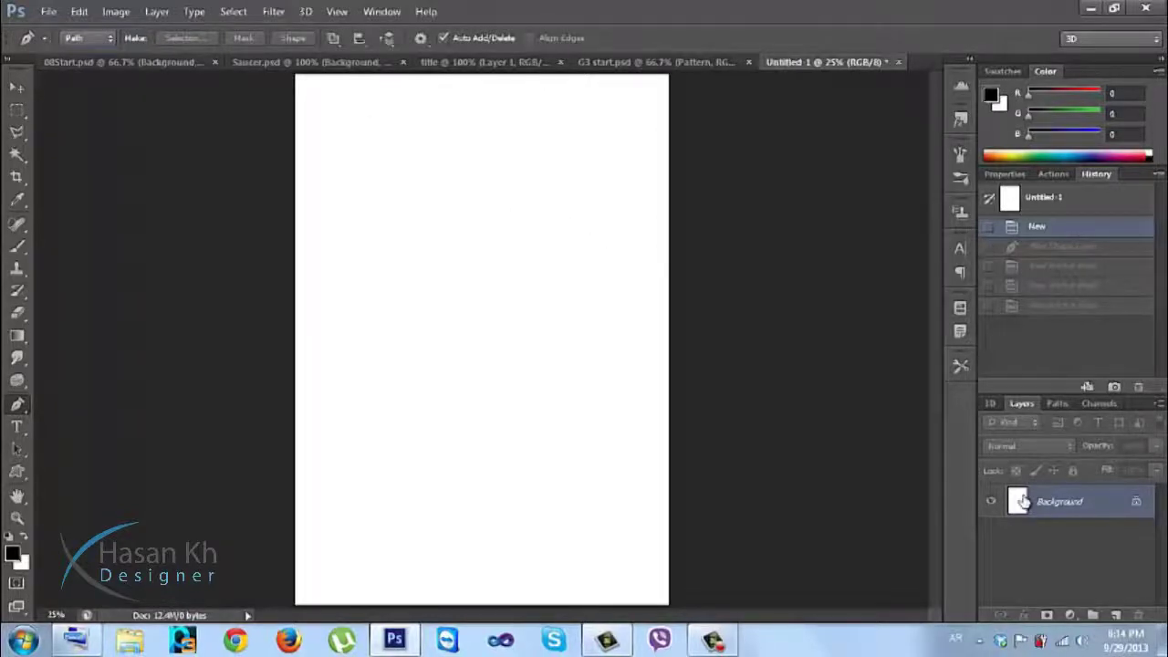
click(383, 224)
drag(527, 218, 603, 271)
drag(616, 390, 564, 452)
drag(438, 475, 383, 461)
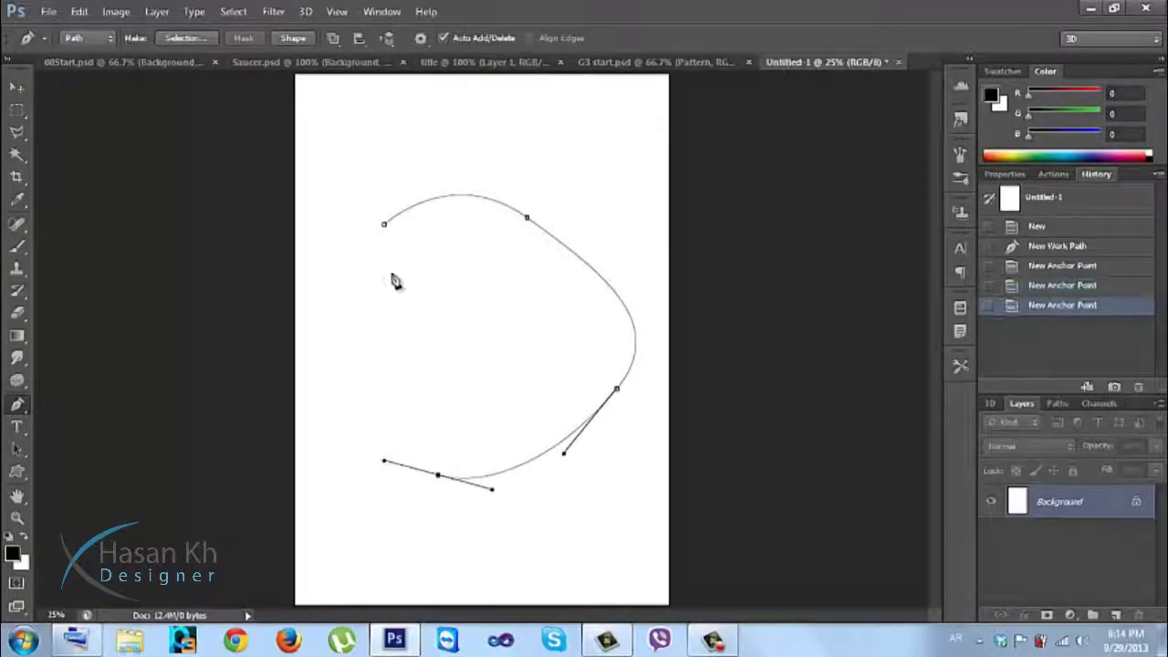
drag(384, 226, 415, 157)
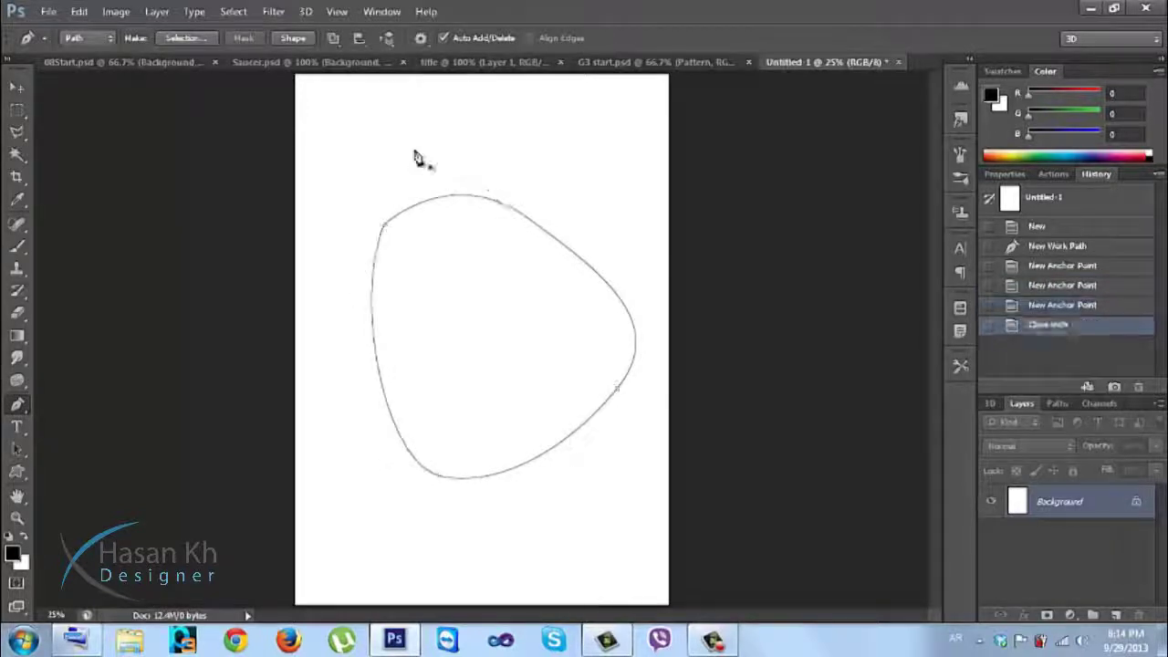
Undo the closed work path and all its anchor points
key(ctrl+alt+z)
key(ctrl+alt+z)
key(ctrl+alt+z)
key(ctrl+alt+z)
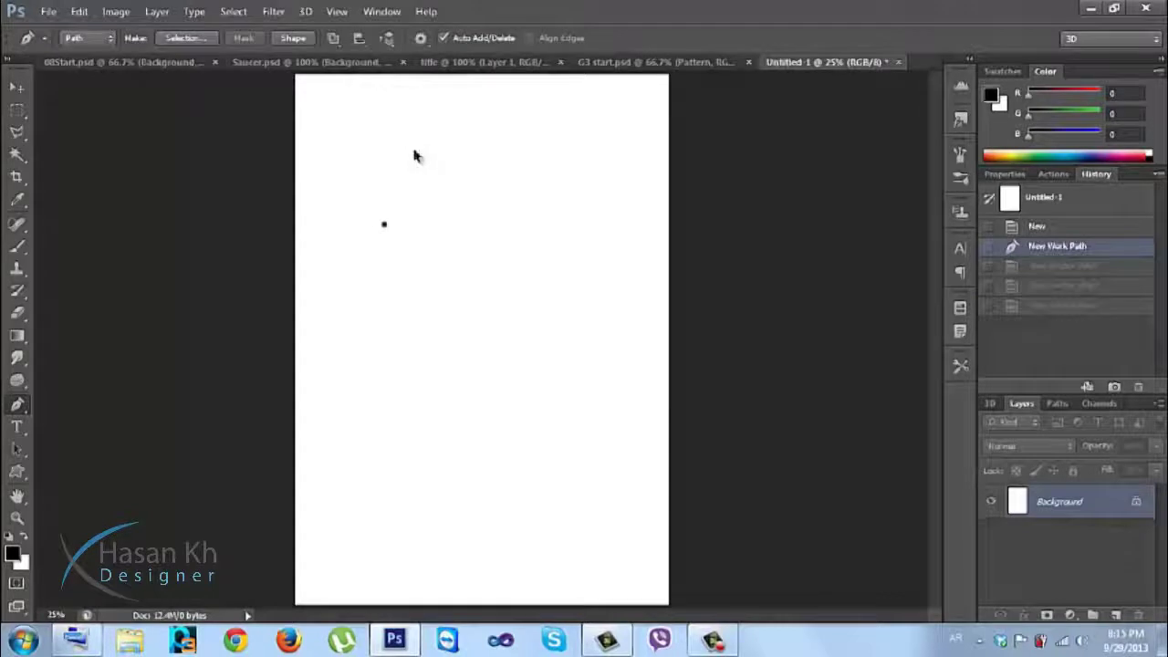
key(ctrl+alt+z)
Set the Pen Tool mode to Shape and choose a dark grey fill colour
click(103, 43)
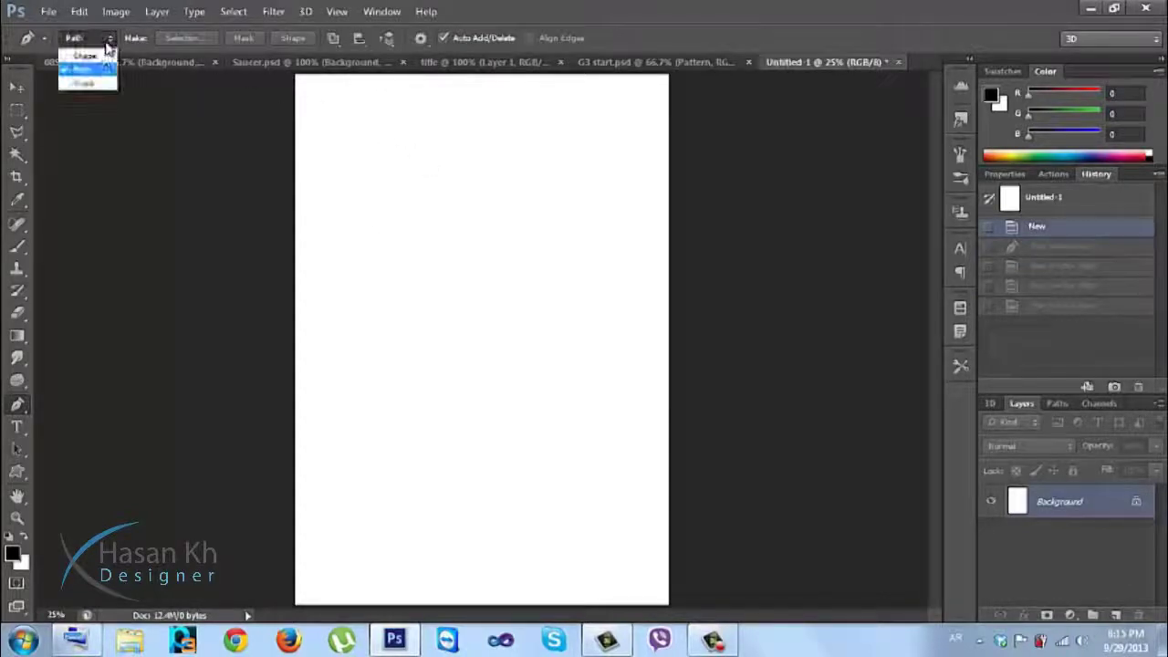
click(102, 52)
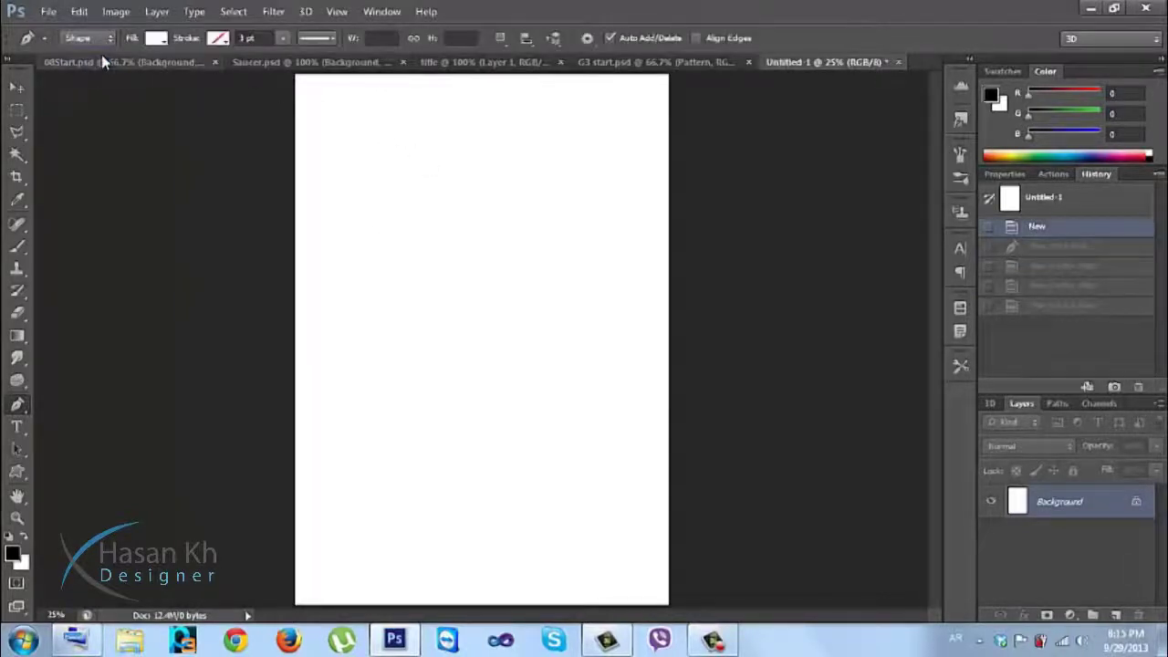
click(157, 38)
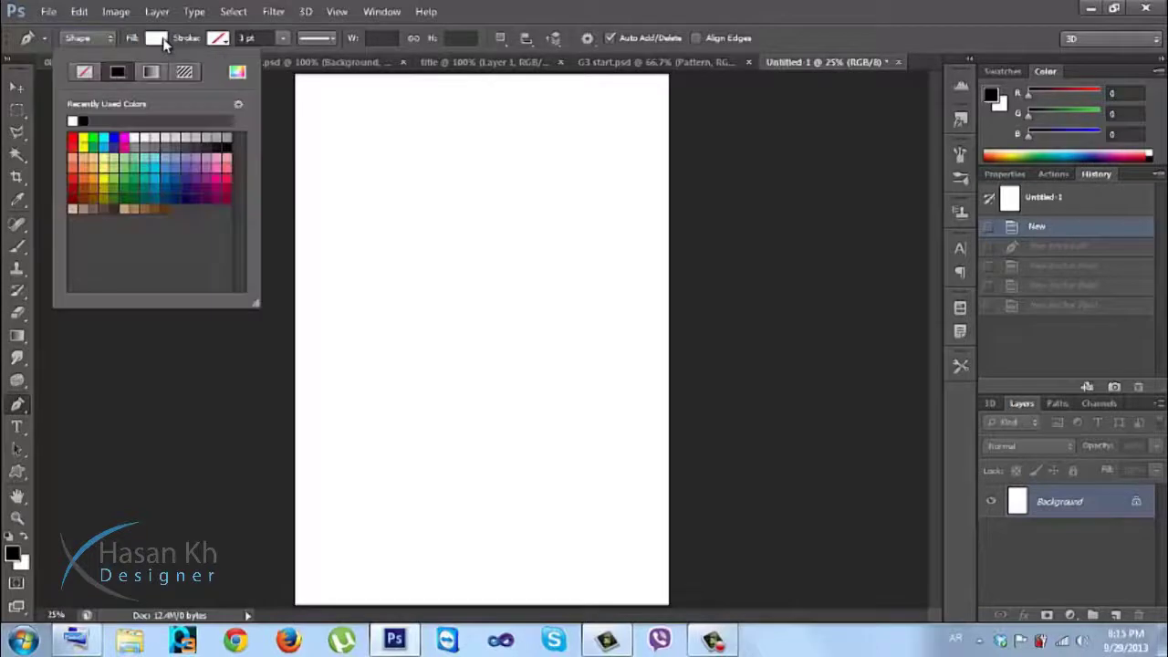
click(205, 140)
Draw a closed, filled shape with four anchor points and curved sides in the middle of the page
click(397, 265)
click(398, 265)
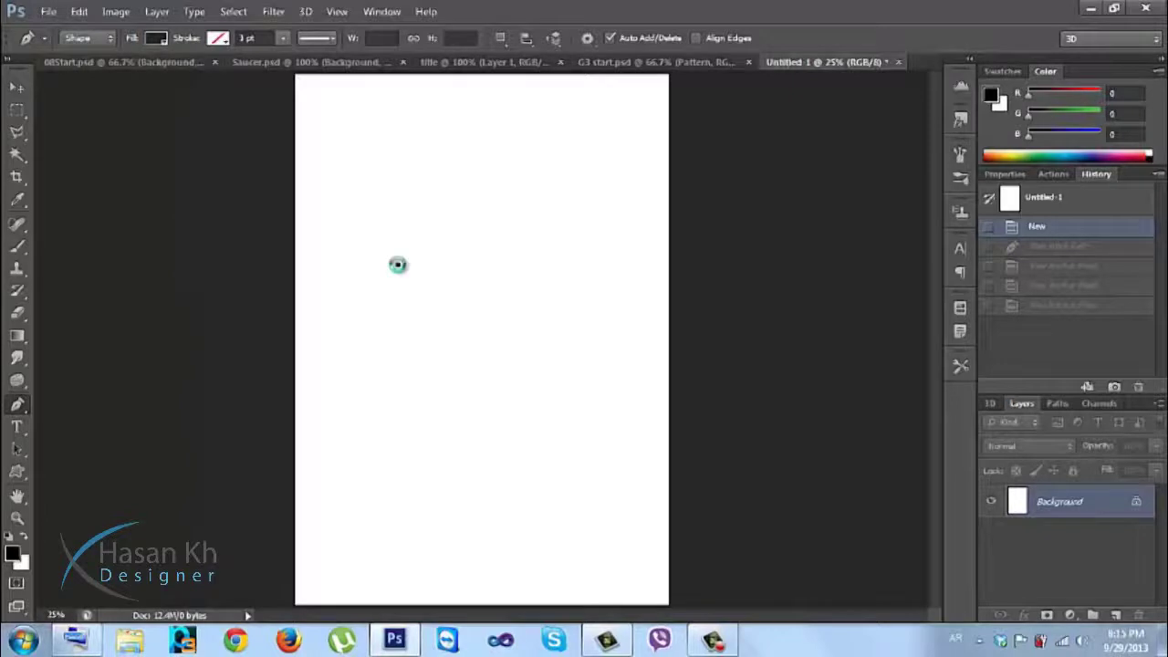
drag(514, 236, 636, 281)
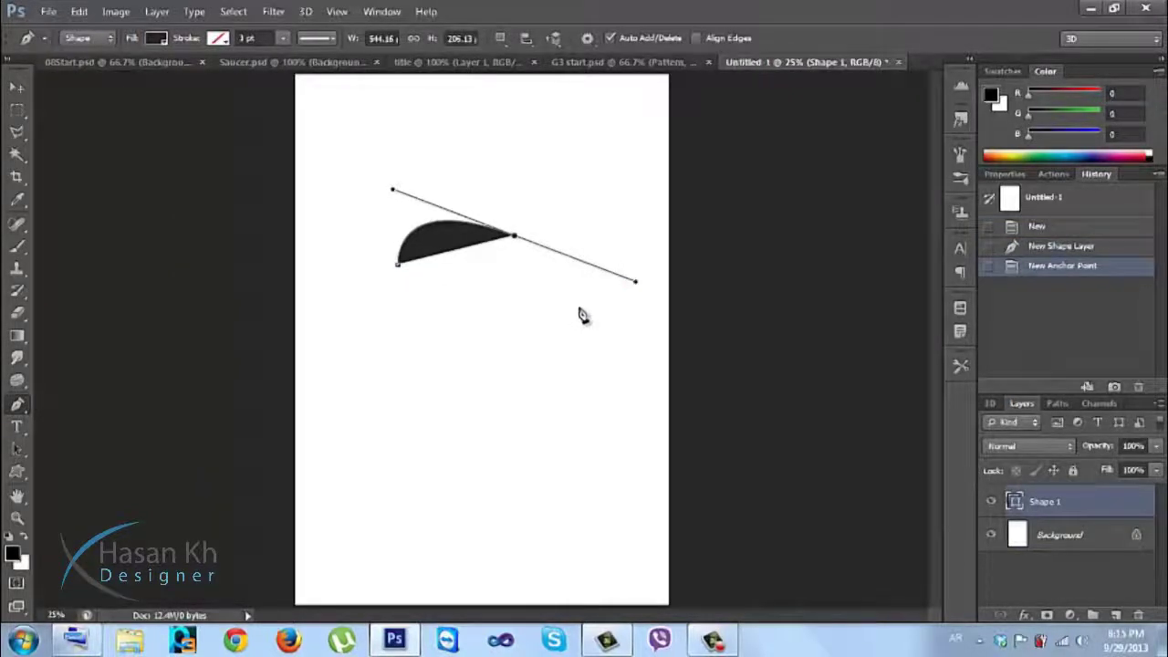
drag(595, 325, 563, 391)
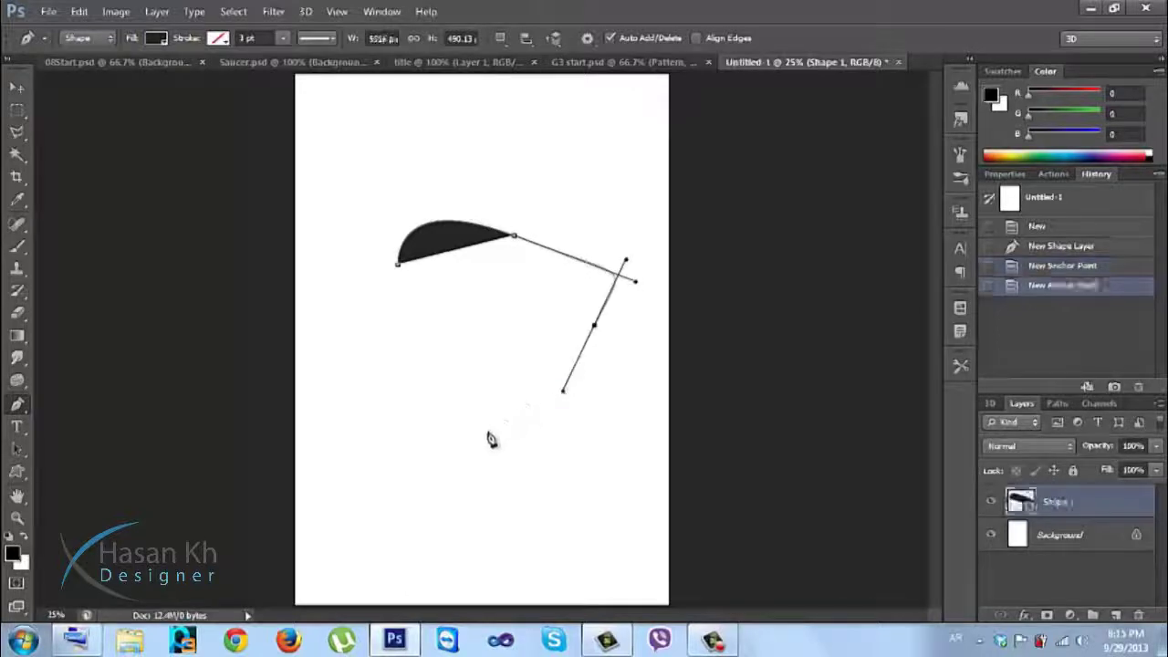
drag(433, 459, 328, 415)
click(400, 268)
drag(402, 270, 436, 206)
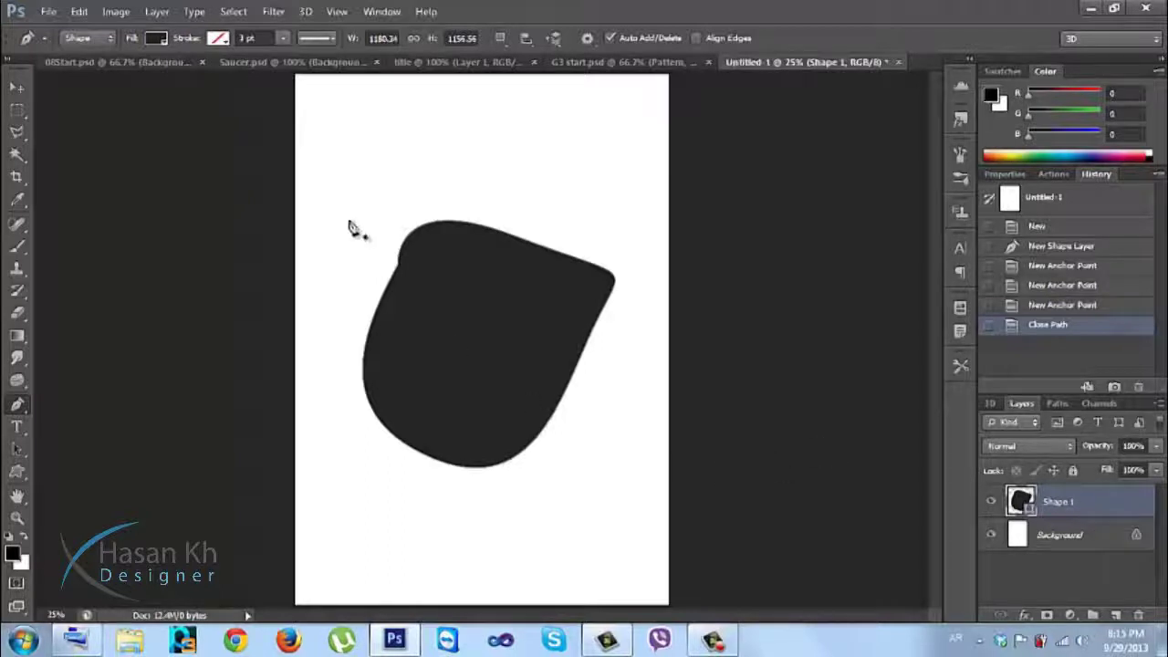
Undo the path closing and delete the shape layer, leaving only the Background layer
key(ctrl+z)
drag(1111, 502, 1138, 616)
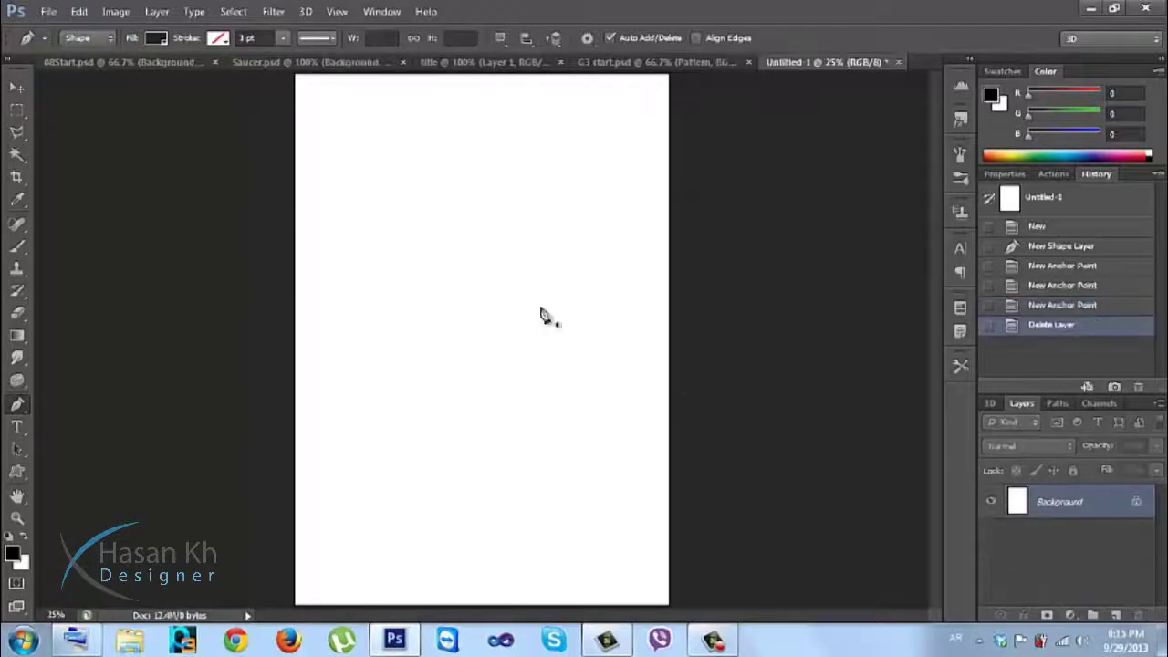
Set the Pen Tool mode to Path and draw a closed teardrop-shaped path with two anchor points on the page
click(86, 37)
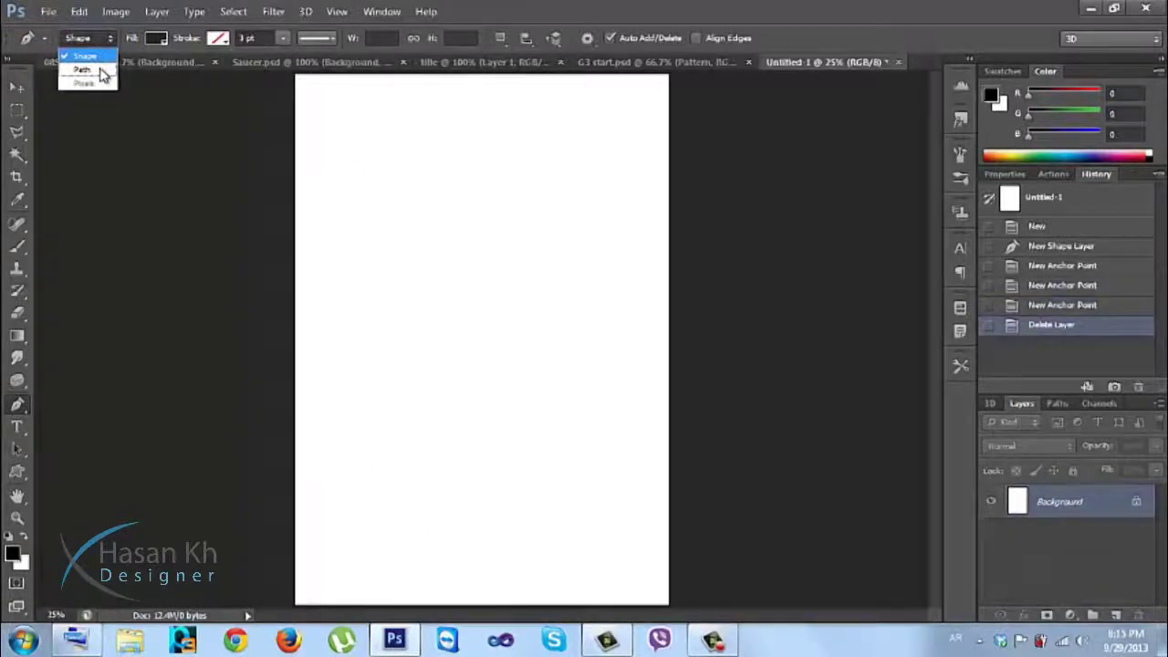
click(101, 70)
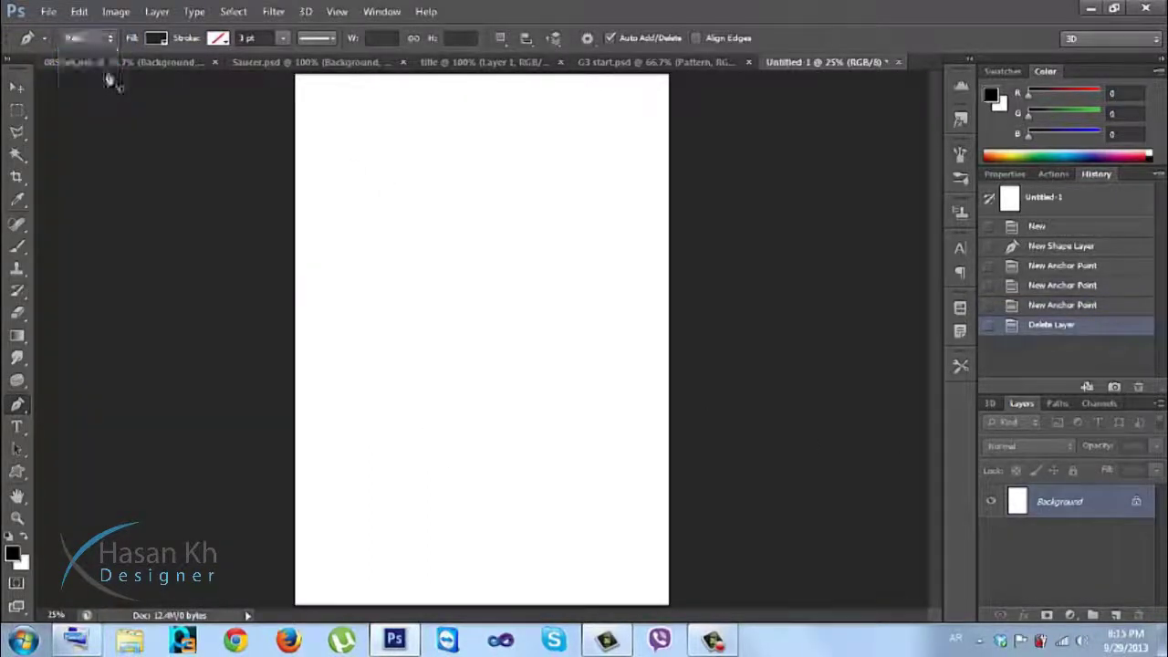
click(378, 259)
drag(615, 247, 654, 339)
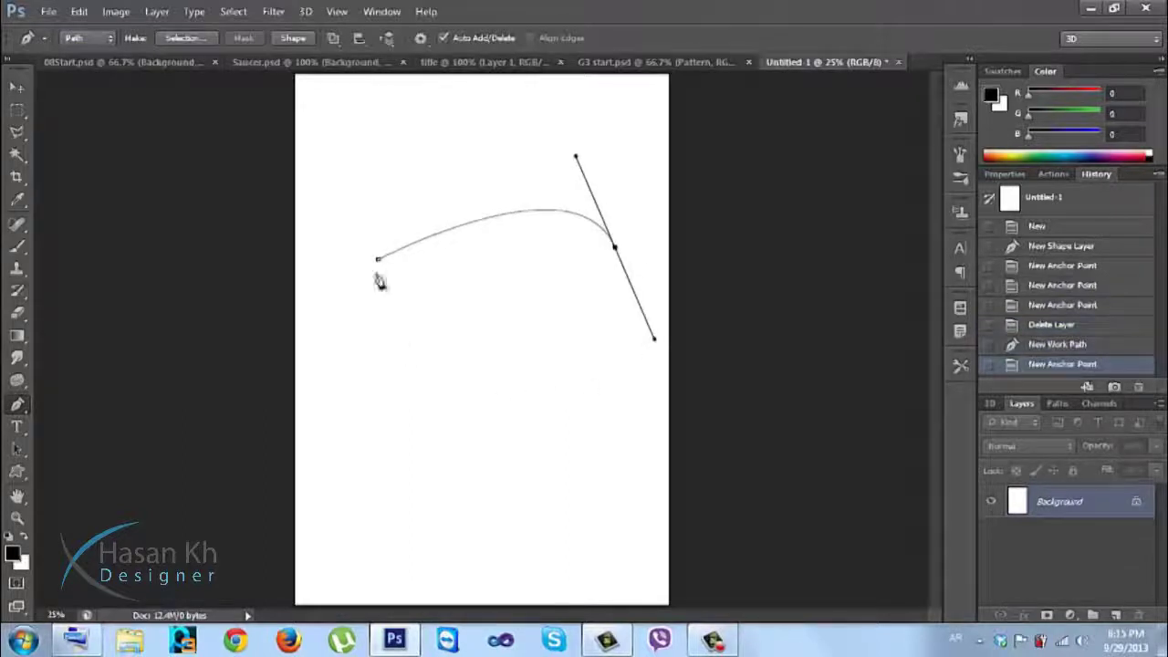
drag(378, 259, 334, 119)
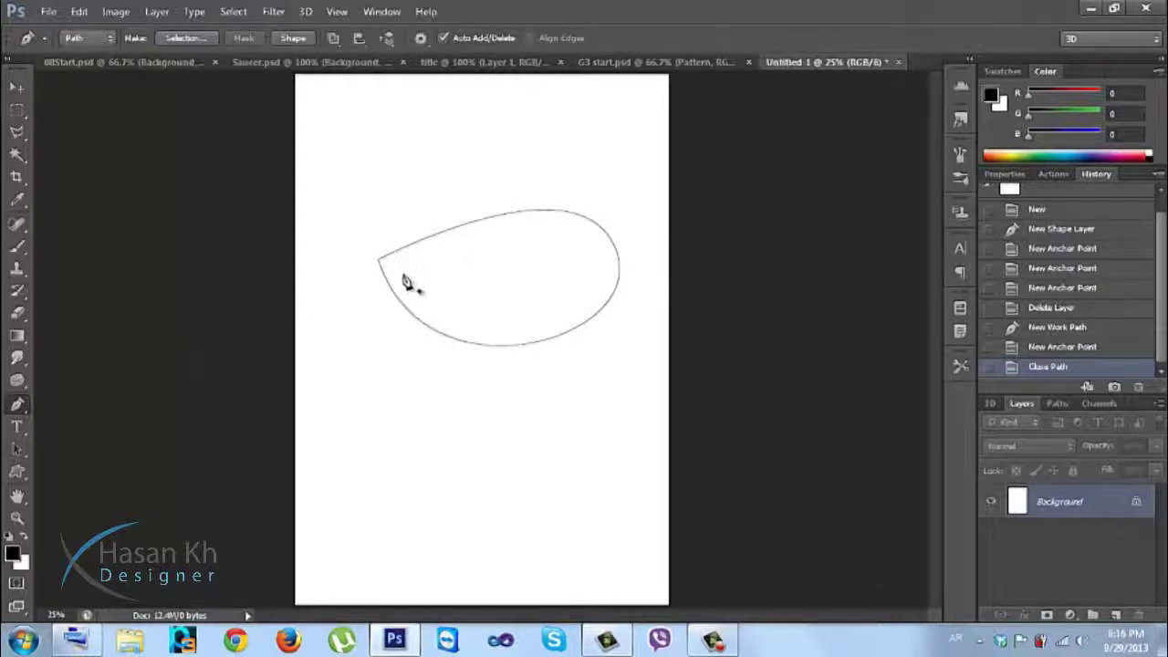
Add four anchor points to the teardrop path with the Add Anchor Point Tool, two on its upper edge and two on its lower edge
click(18, 405)
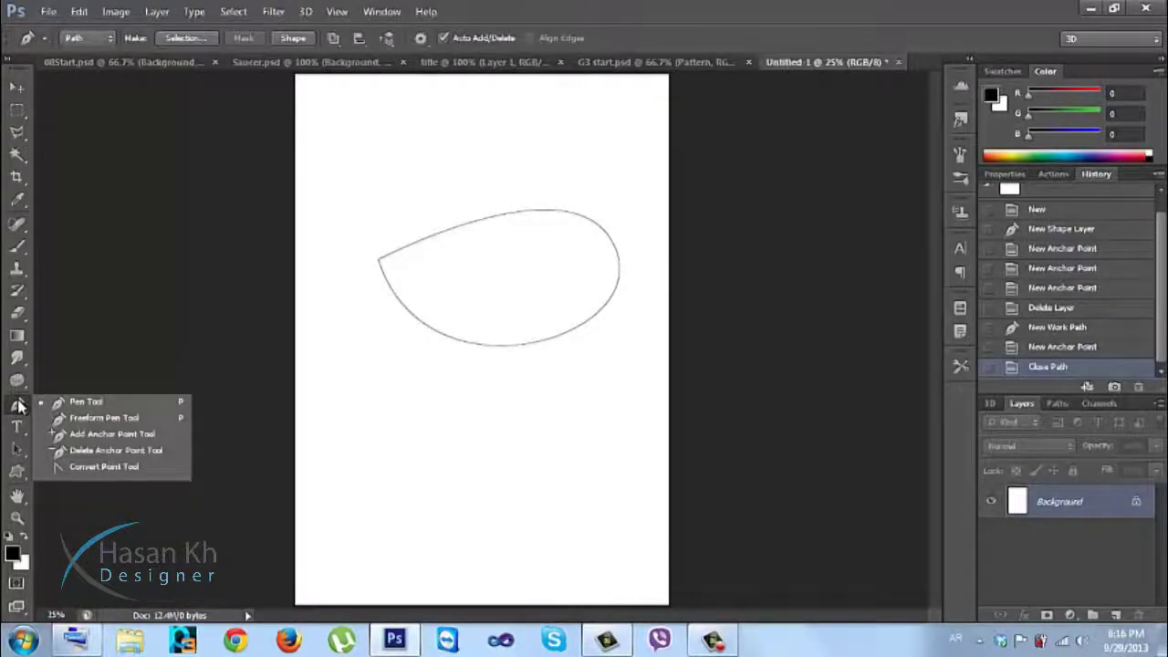
click(73, 436)
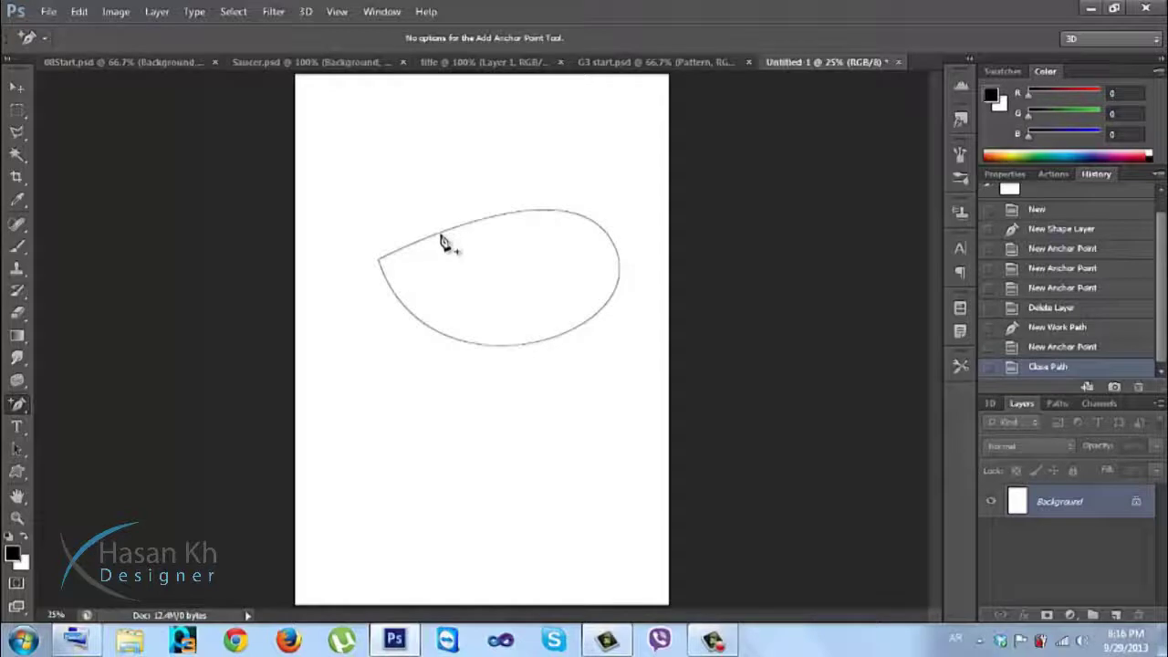
click(442, 241)
mouse_move(444, 243)
mouse_down()
mouse_move(443, 229)
mouse_move(454, 239)
mouse_up()
drag(569, 227, 589, 222)
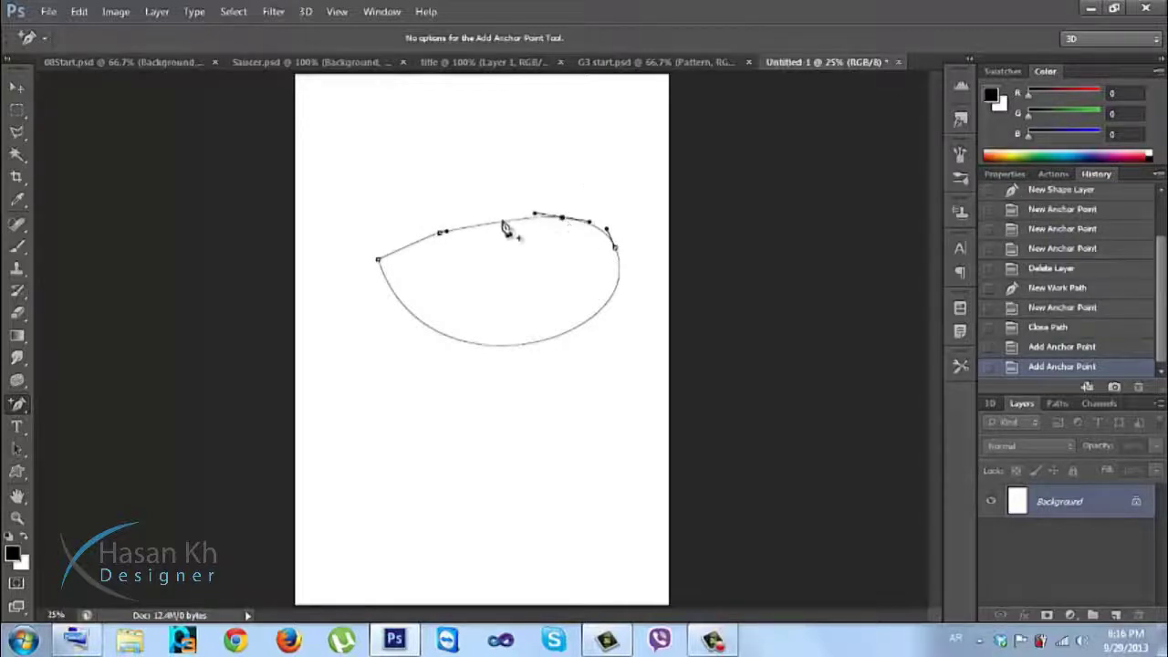
drag(491, 345, 564, 350)
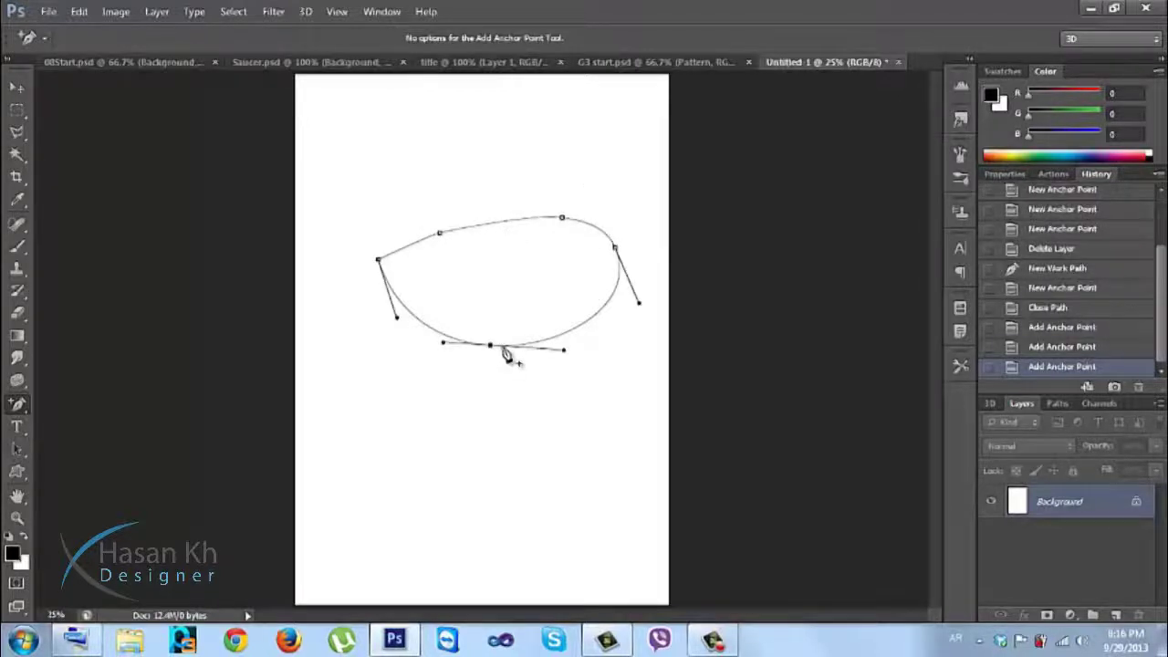
click(593, 320)
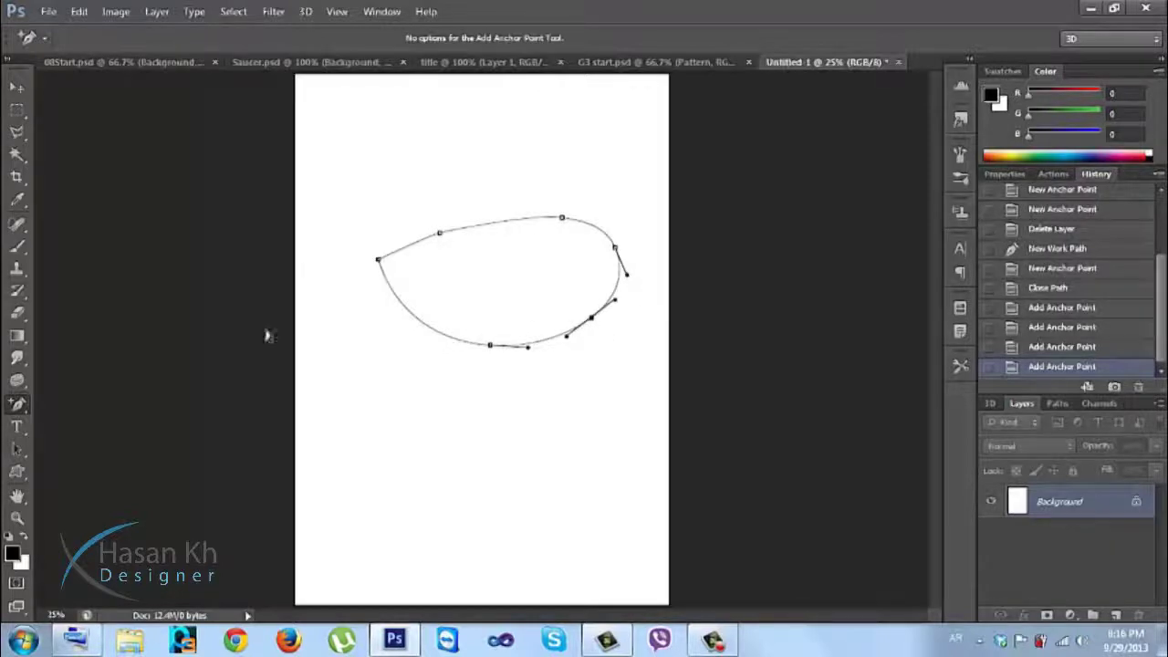
Remove the anchor points at the bottom middle and upper left of the path using the Delete Anchor Point Tool
click(20, 411)
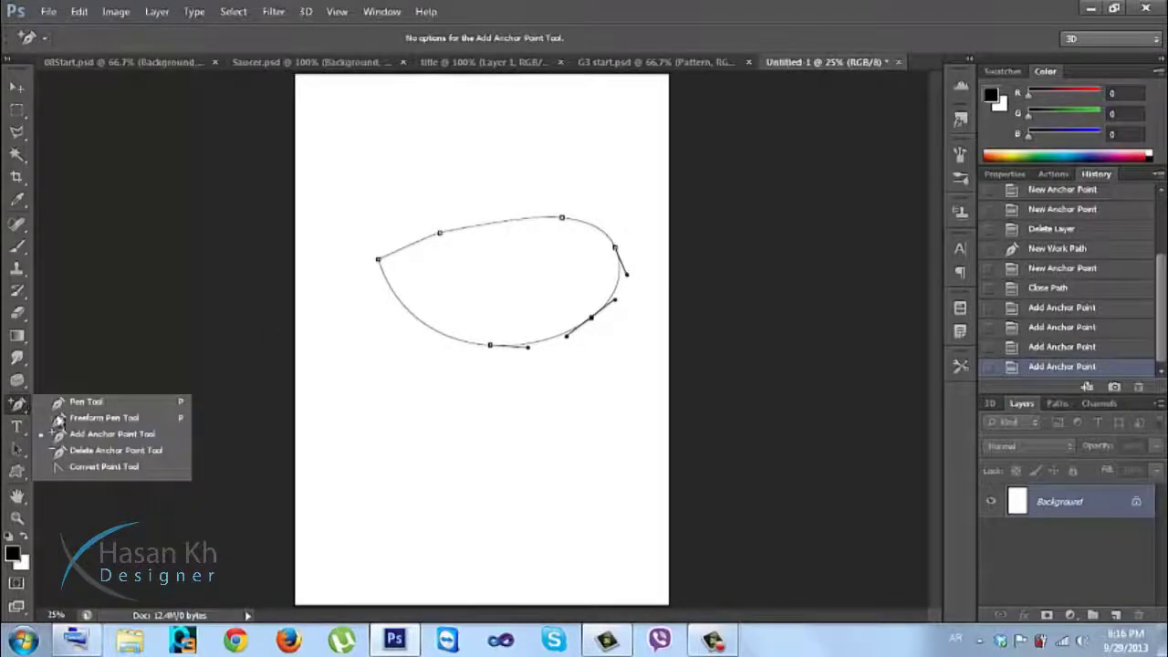
click(91, 450)
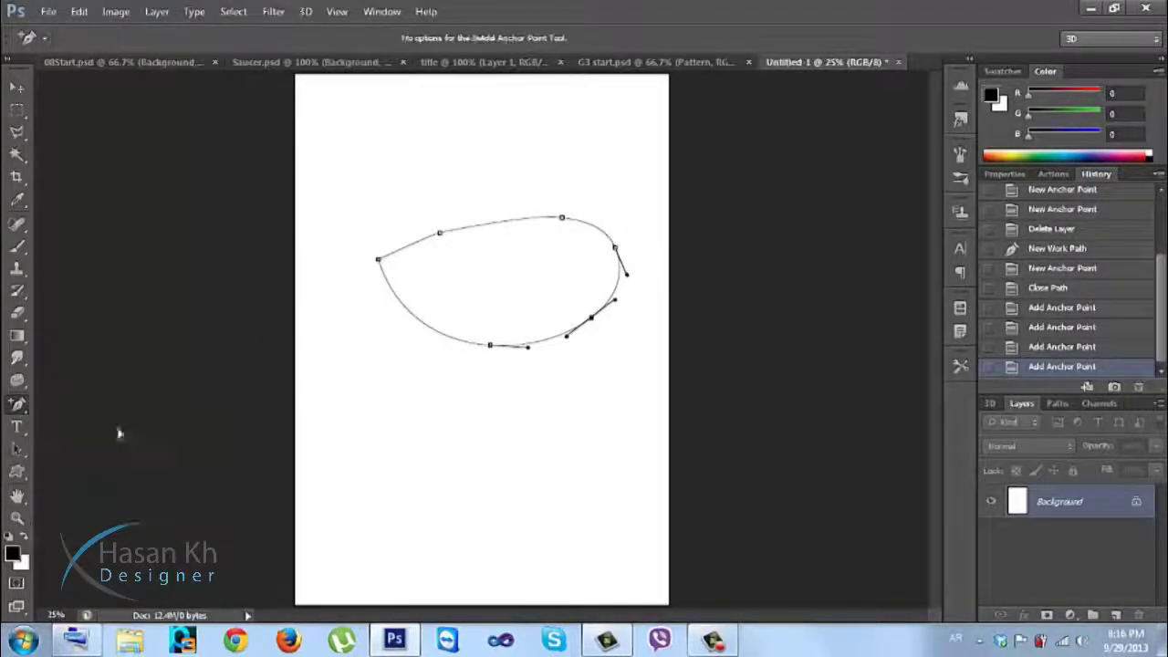
click(492, 346)
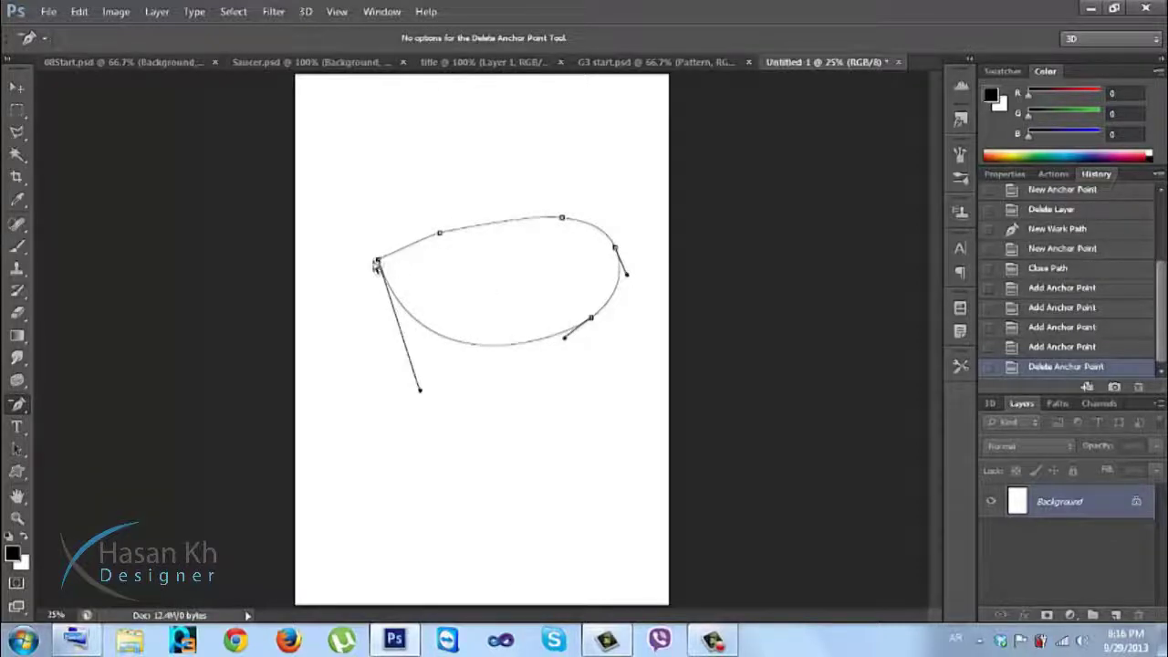
click(377, 264)
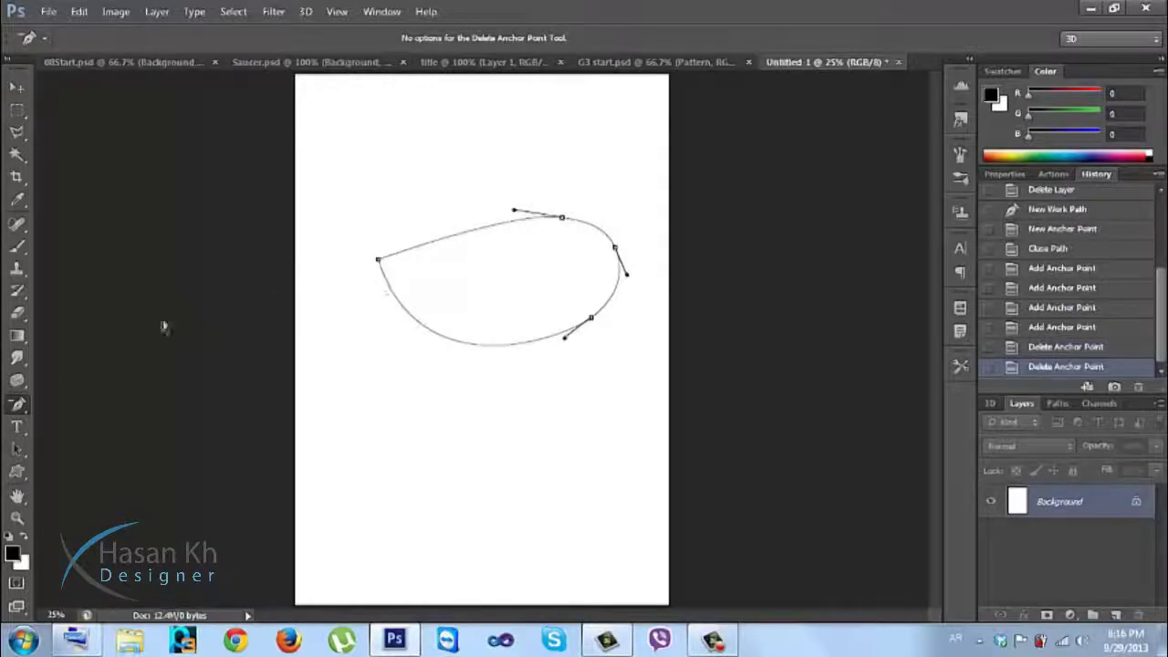
Add one anchor point on the path's upper-left edge and one on its lower-left edge
right_click(24, 406)
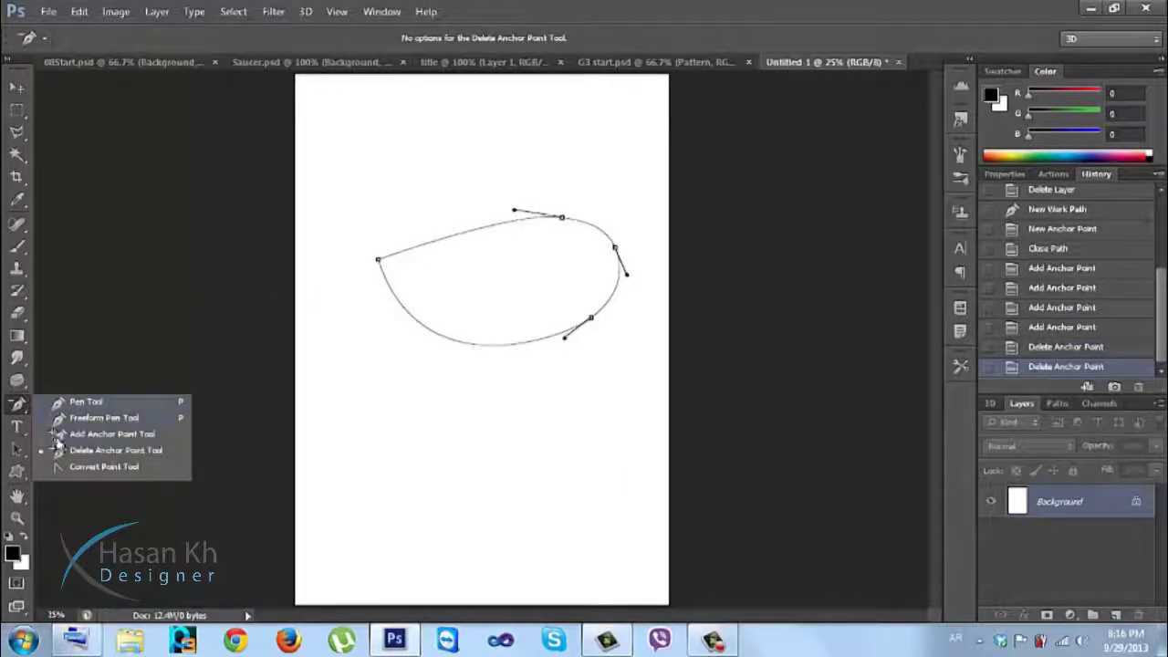
click(58, 434)
click(435, 240)
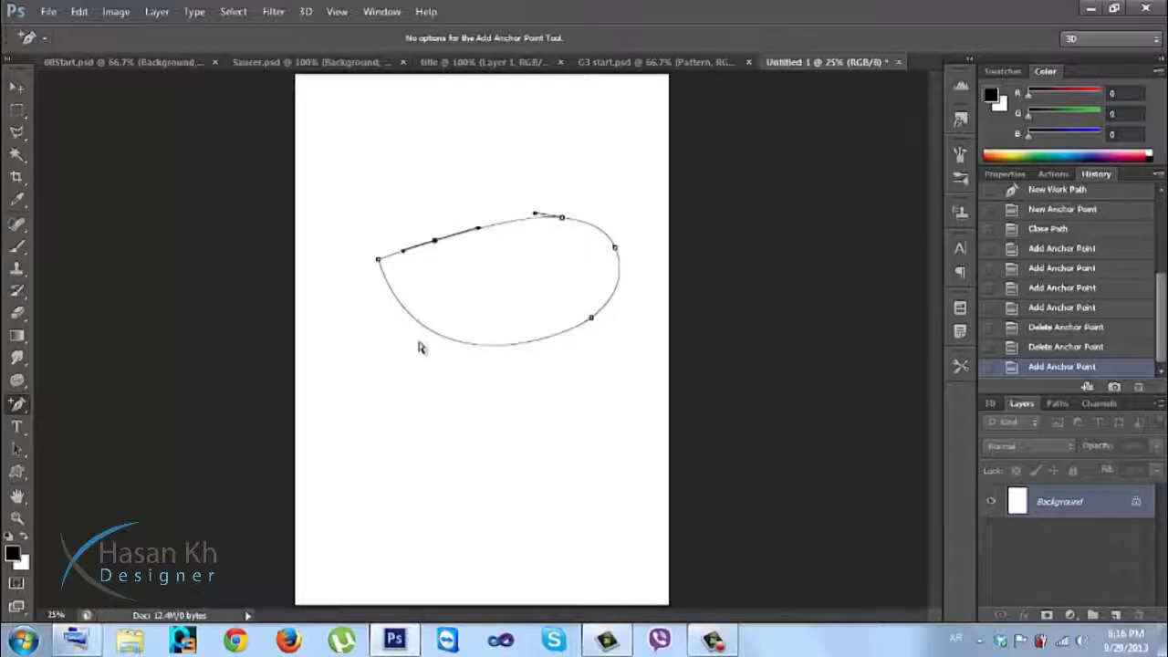
drag(429, 332, 490, 364)
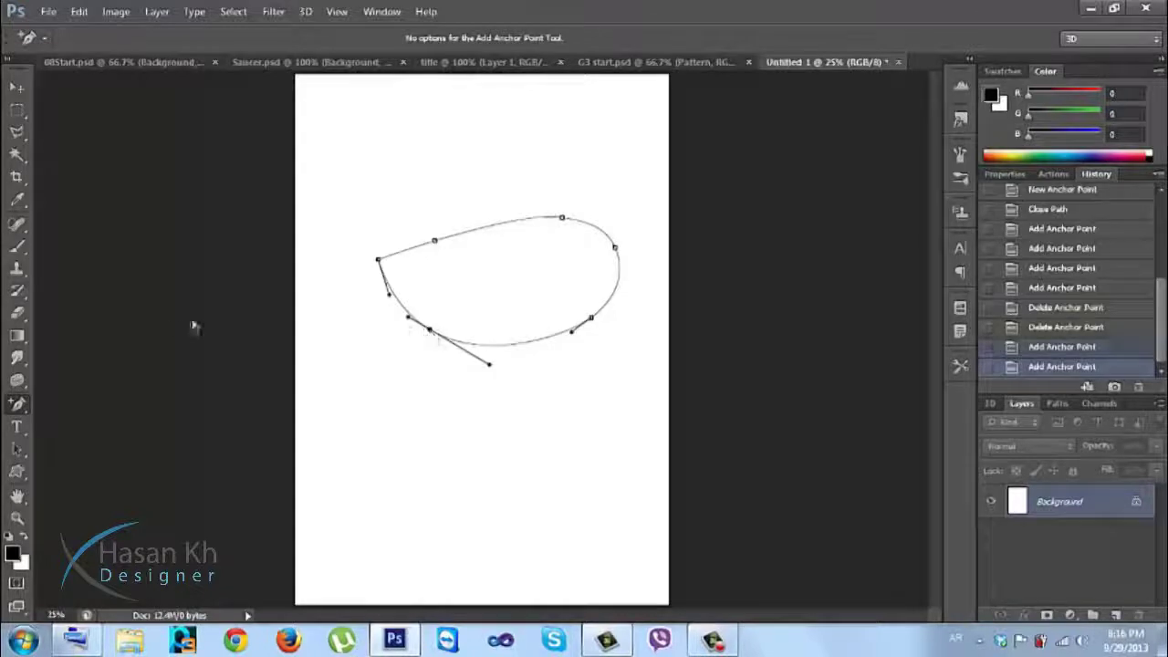
Try drawing a freehand apple-like outline below the teardrop path with the Freeform Pen Tool, and undo it
right_click(15, 407)
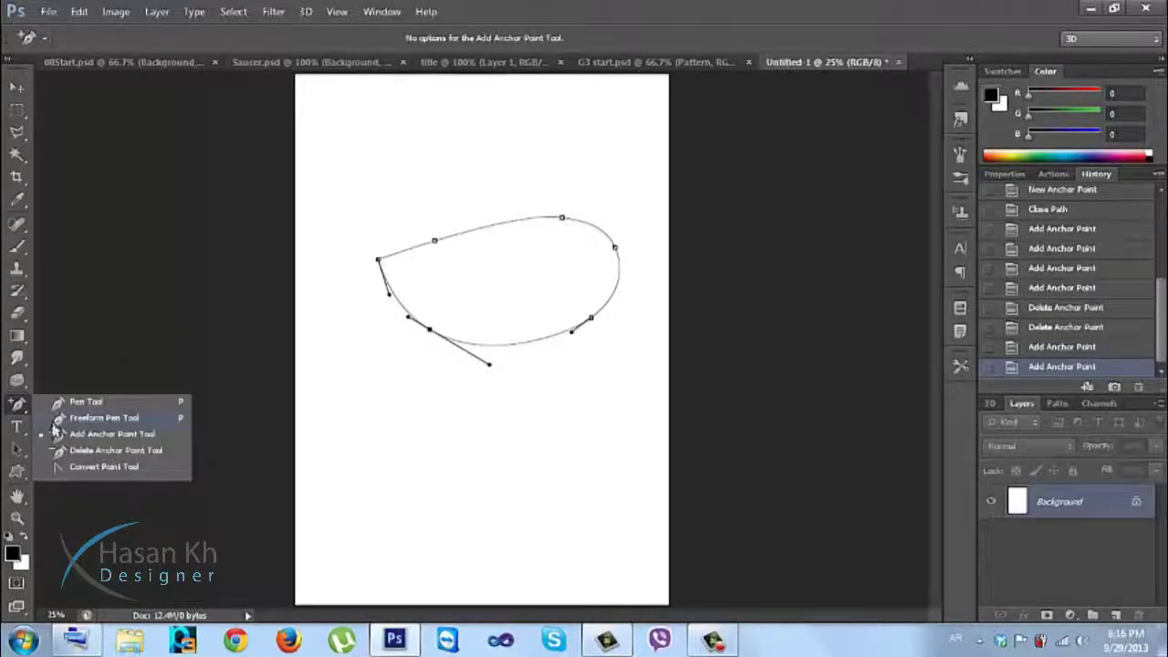
click(57, 420)
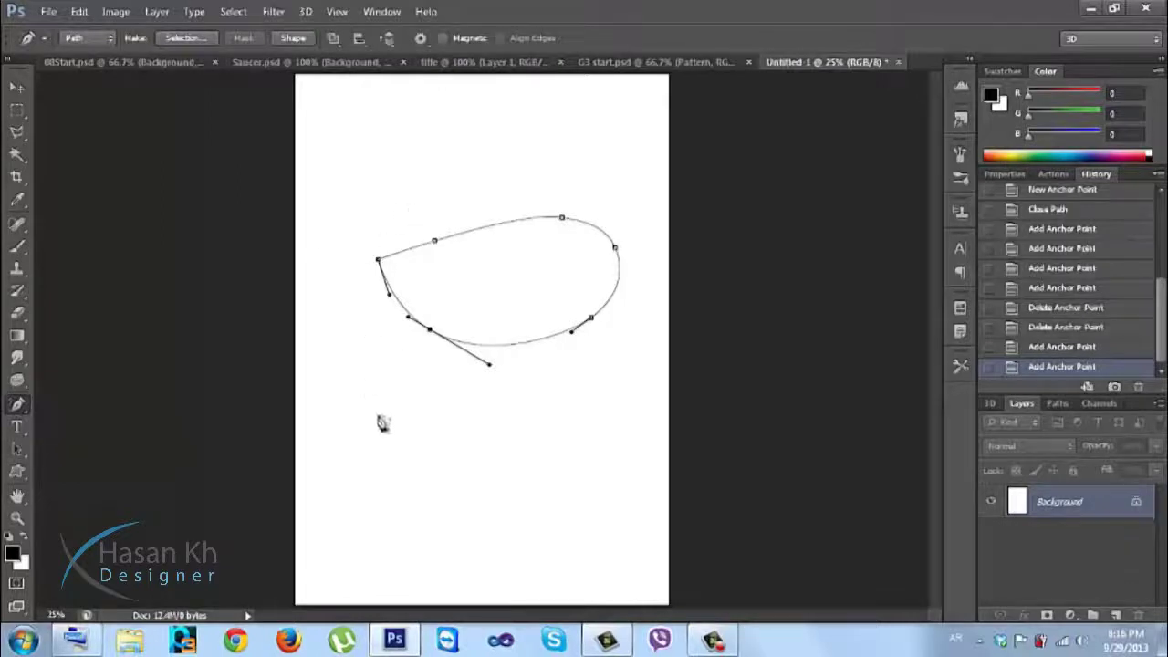
mouse_move(368, 420)
mouse_down()
mouse_move(417, 533)
mouse_move(524, 555)
mouse_move(620, 469)
mouse_move(577, 419)
mouse_move(488, 428)
mouse_move(396, 369)
mouse_move(436, 420)
mouse_up()
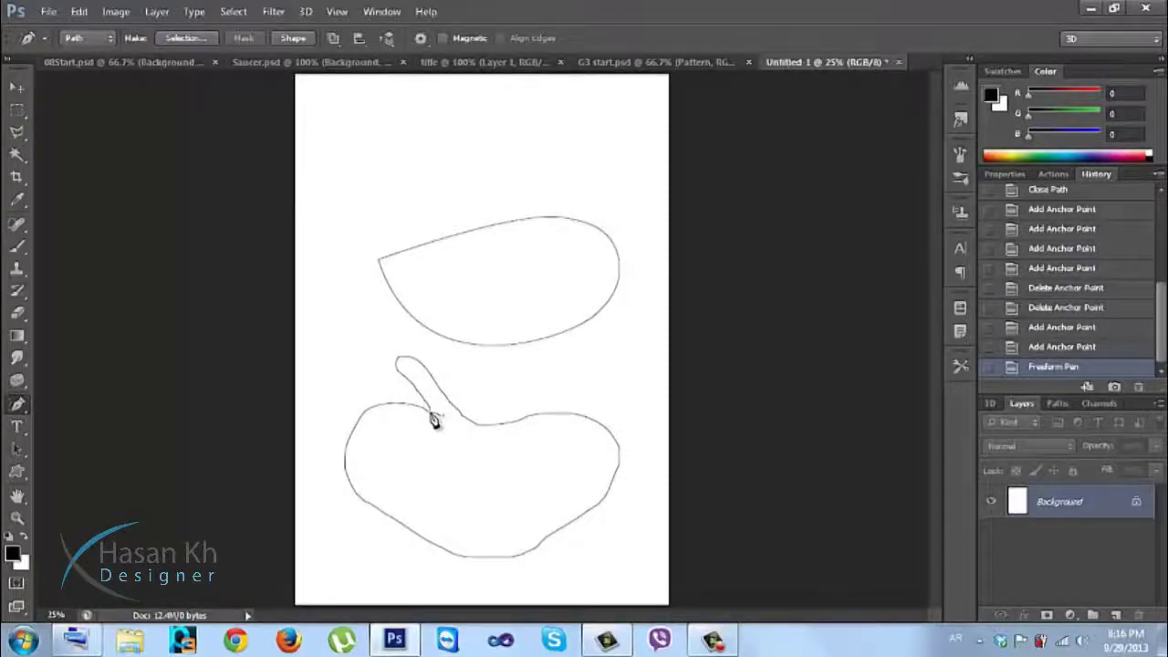
key(ctrl+z)
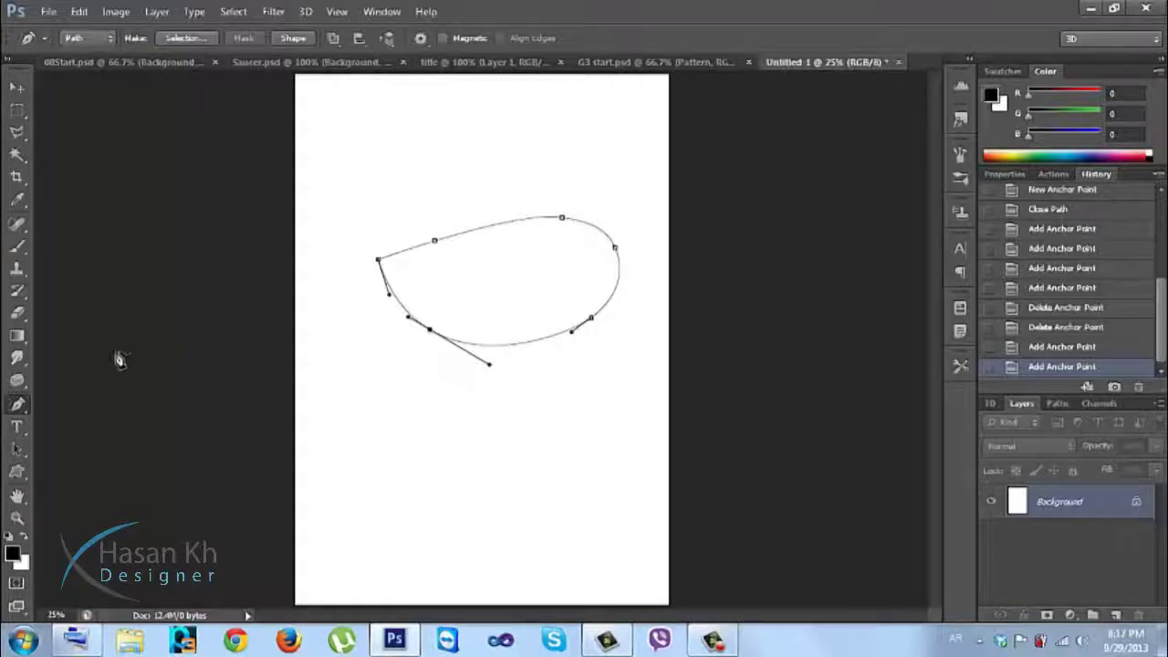
click(18, 408)
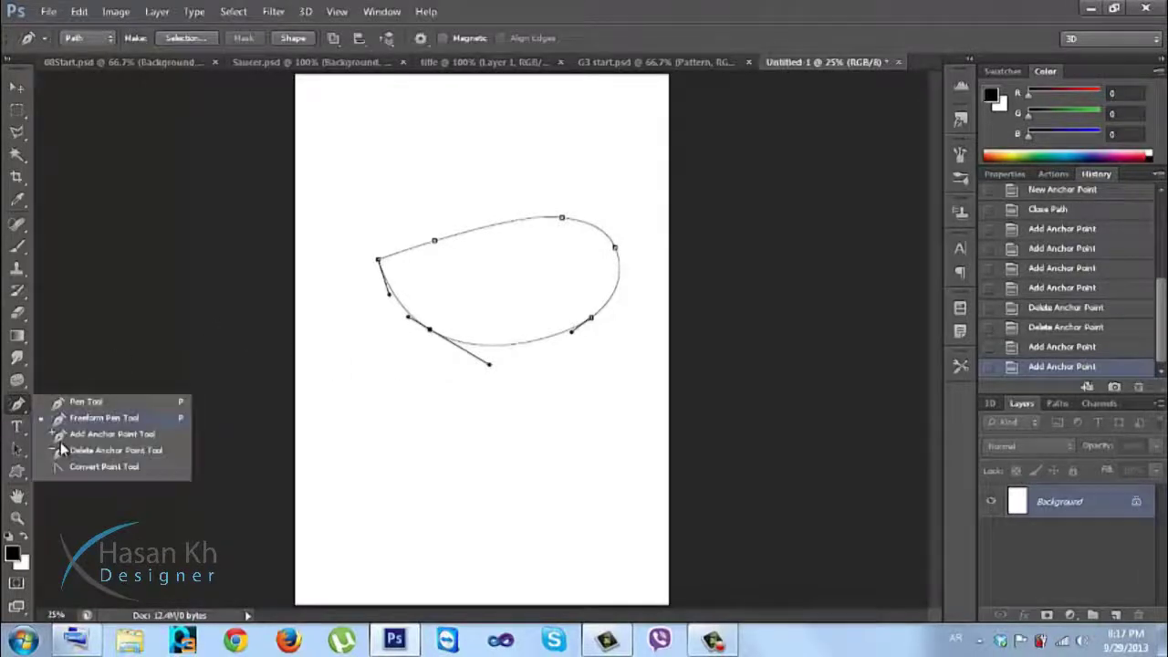
click(20, 413)
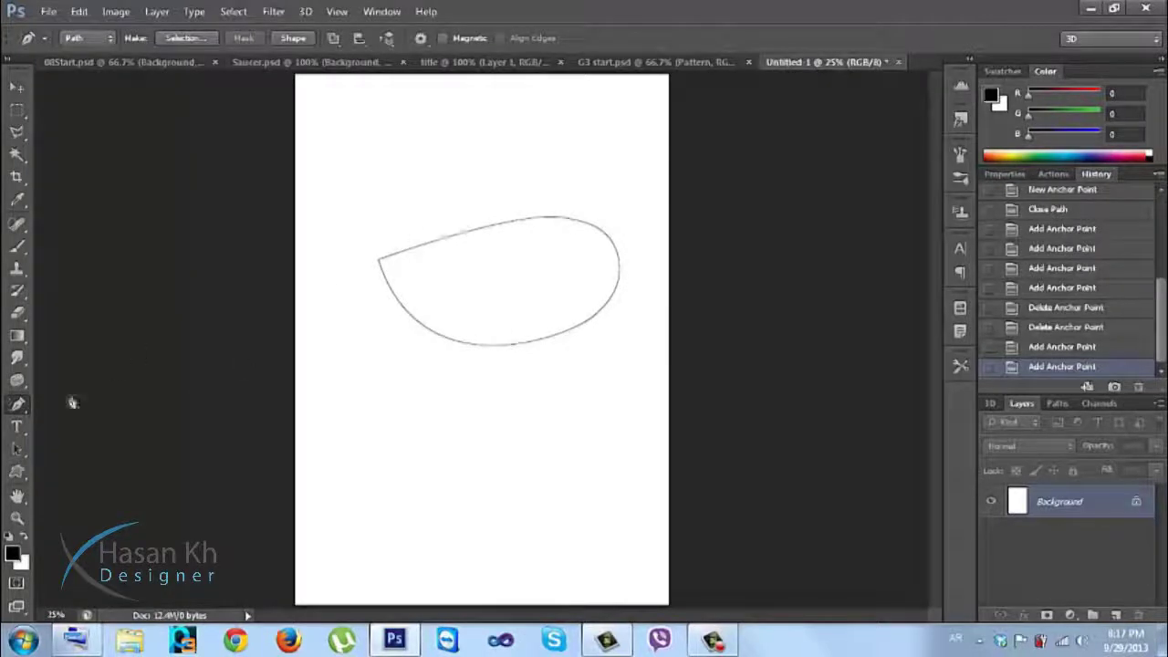
click(19, 404)
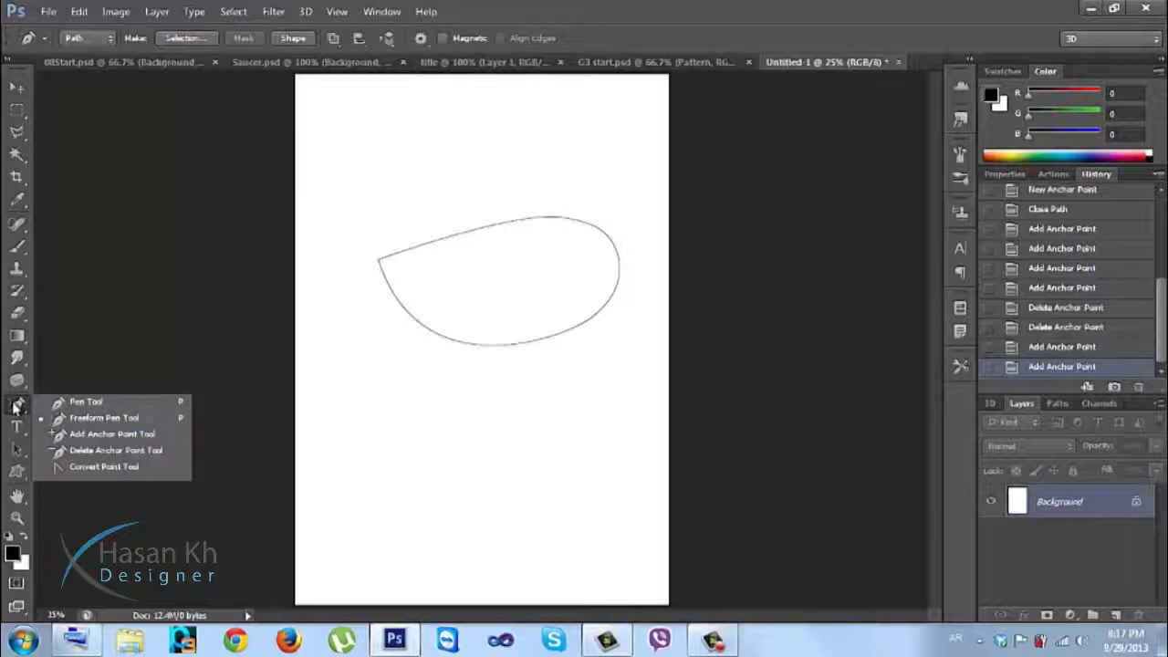
click(17, 407)
Move the whole teardrop path slightly left and down towards the page's centre with the Path Selection Tool
click(13, 452)
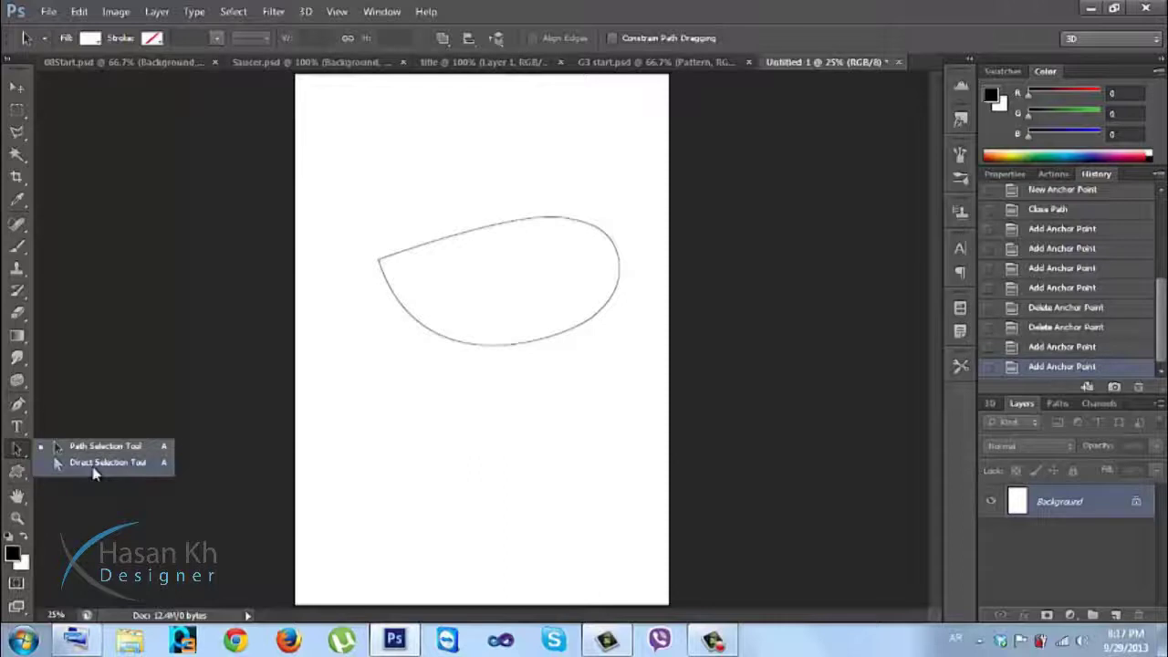
click(66, 450)
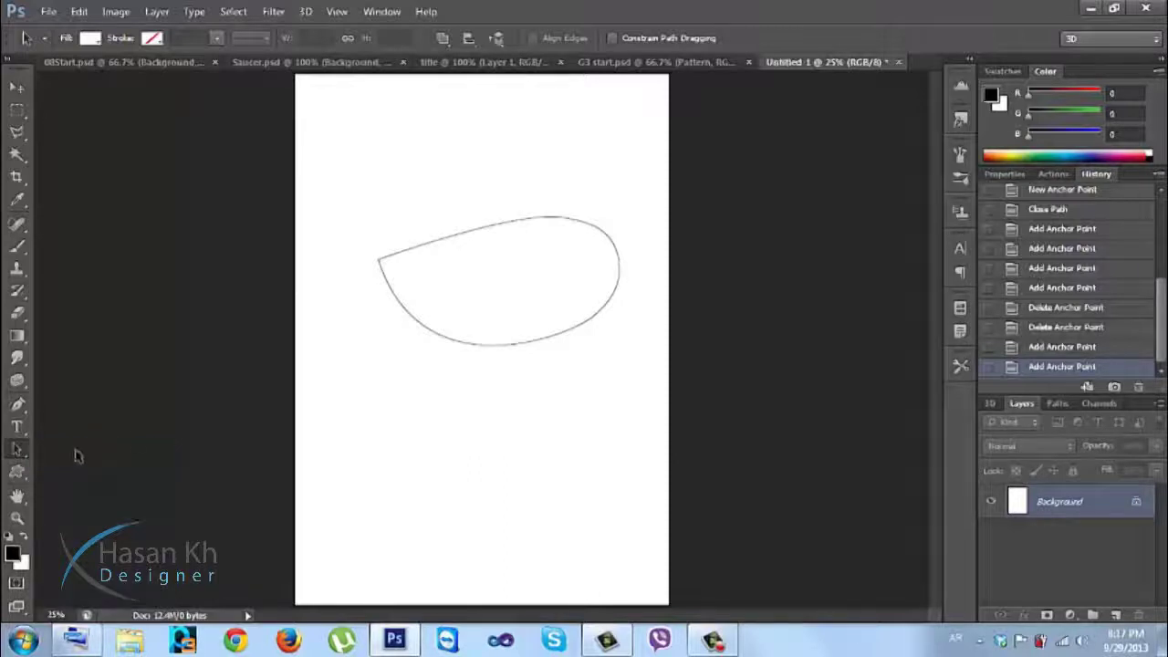
drag(417, 328, 401, 337)
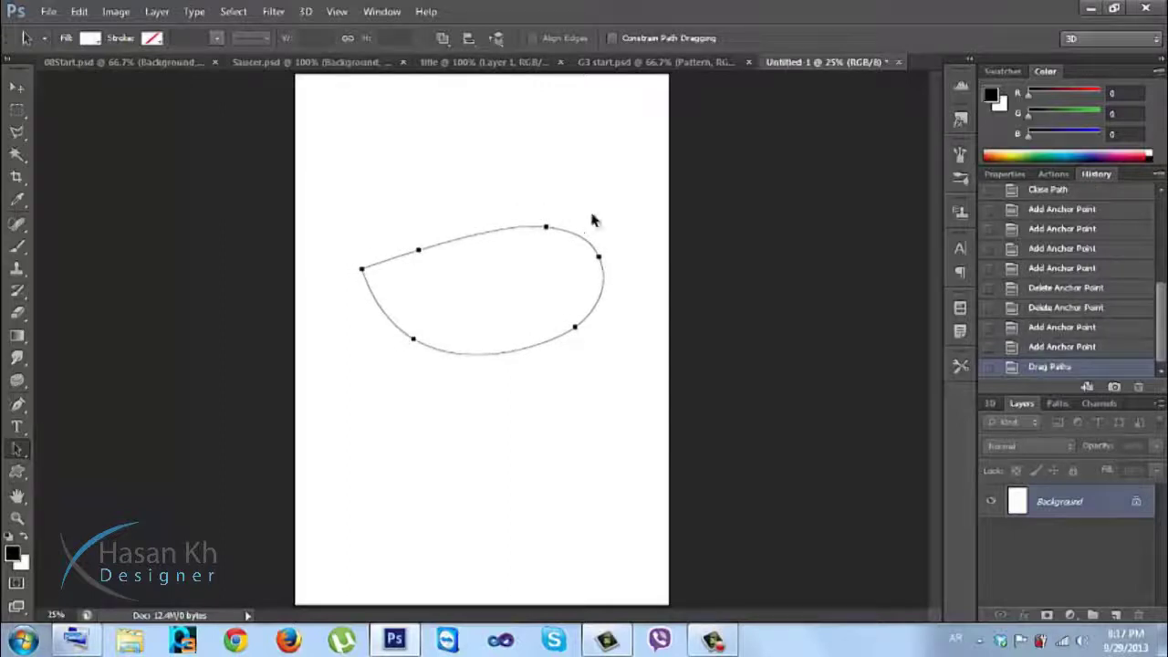
drag(493, 362, 489, 410)
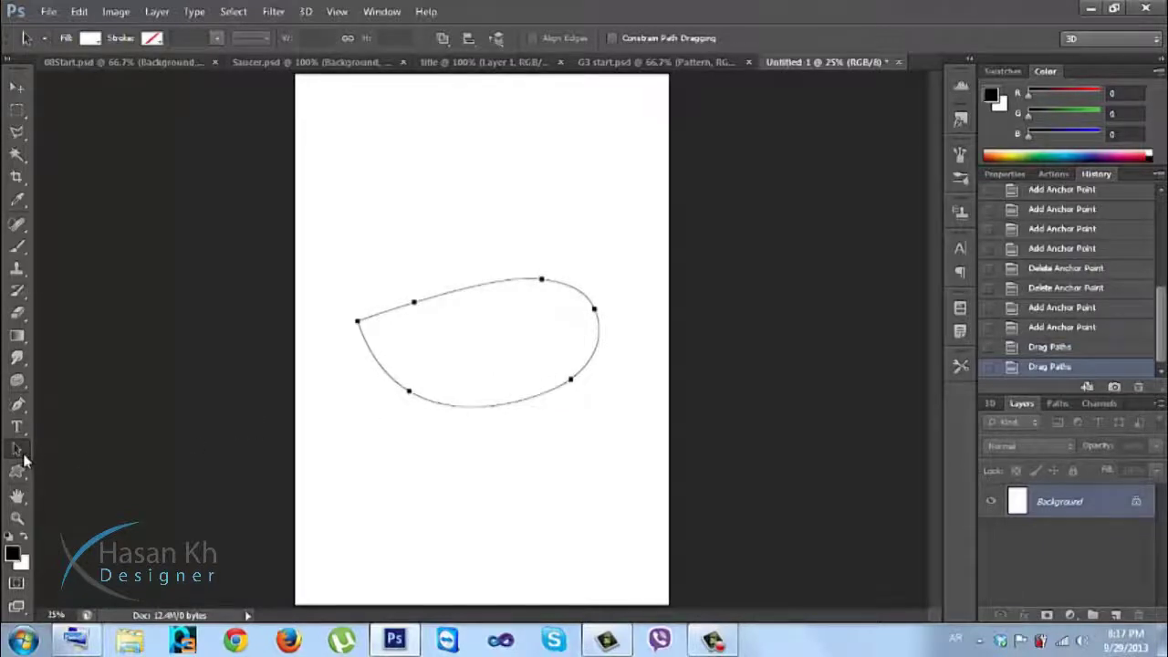
Using the Direct Selection Tool, pull the path's lower-left anchor point down and swing its handles and the left corner's handle to reshape the curves
drag(20, 455, 53, 464)
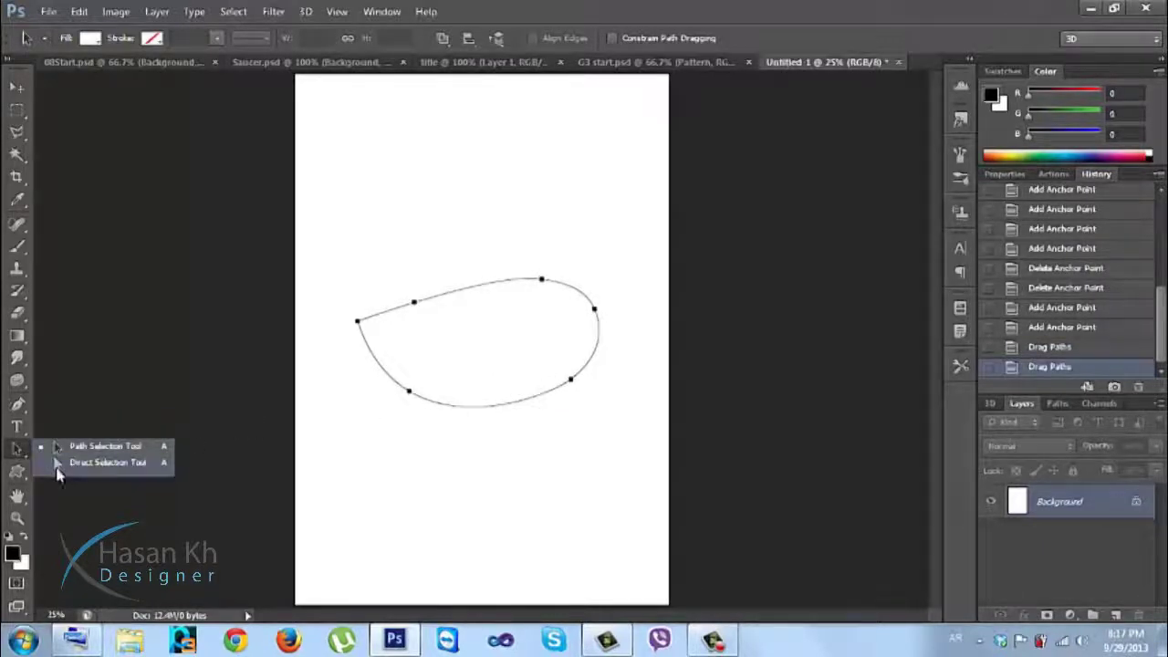
click(57, 465)
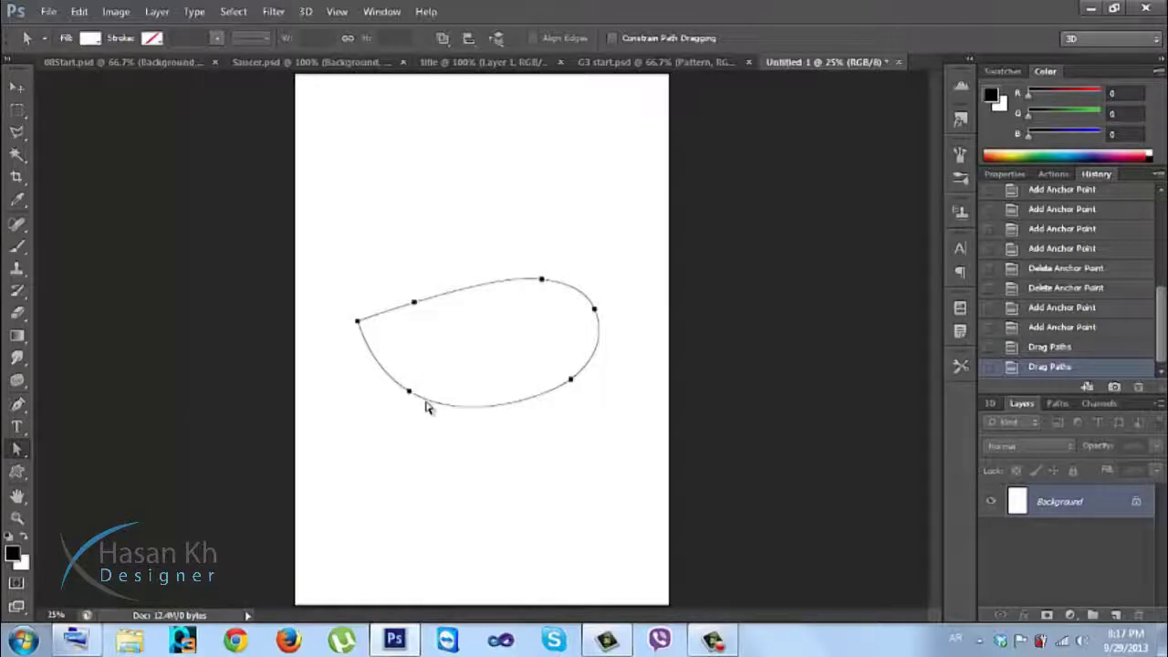
click(410, 395)
click(410, 410)
click(410, 398)
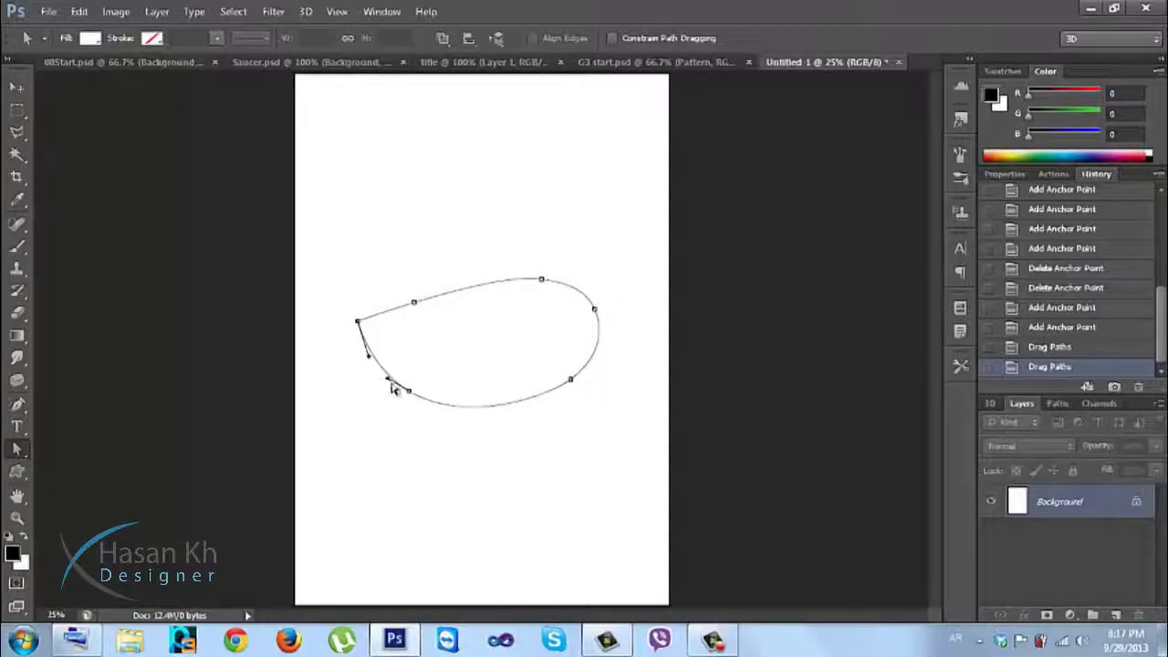
drag(410, 396, 332, 381)
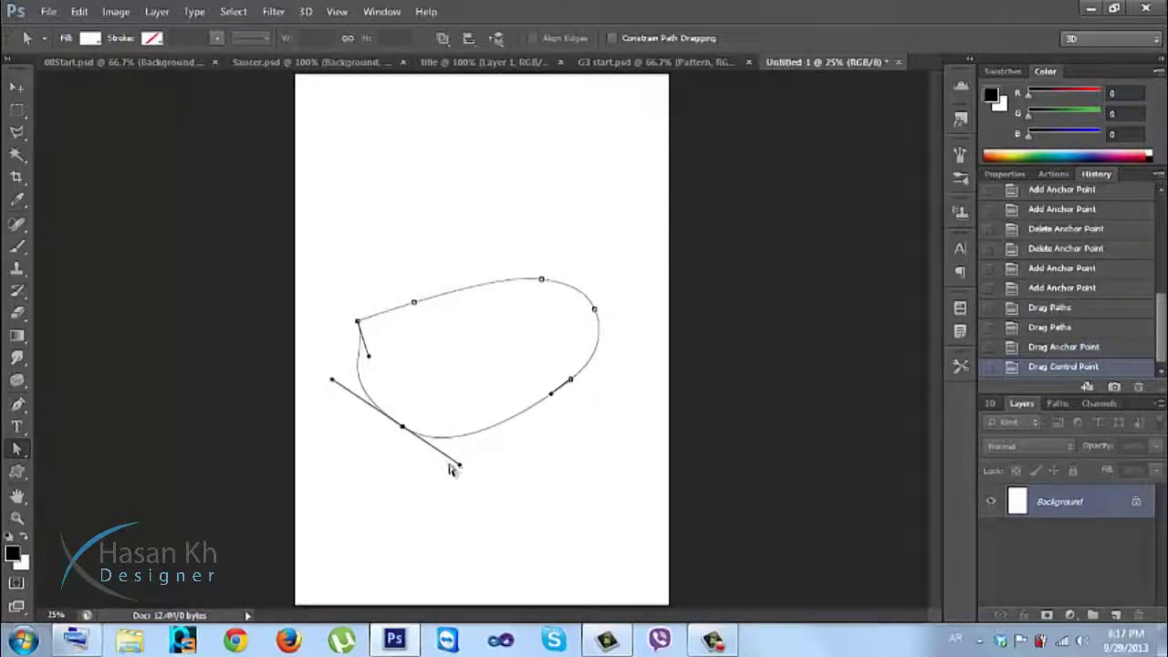
drag(461, 470, 439, 315)
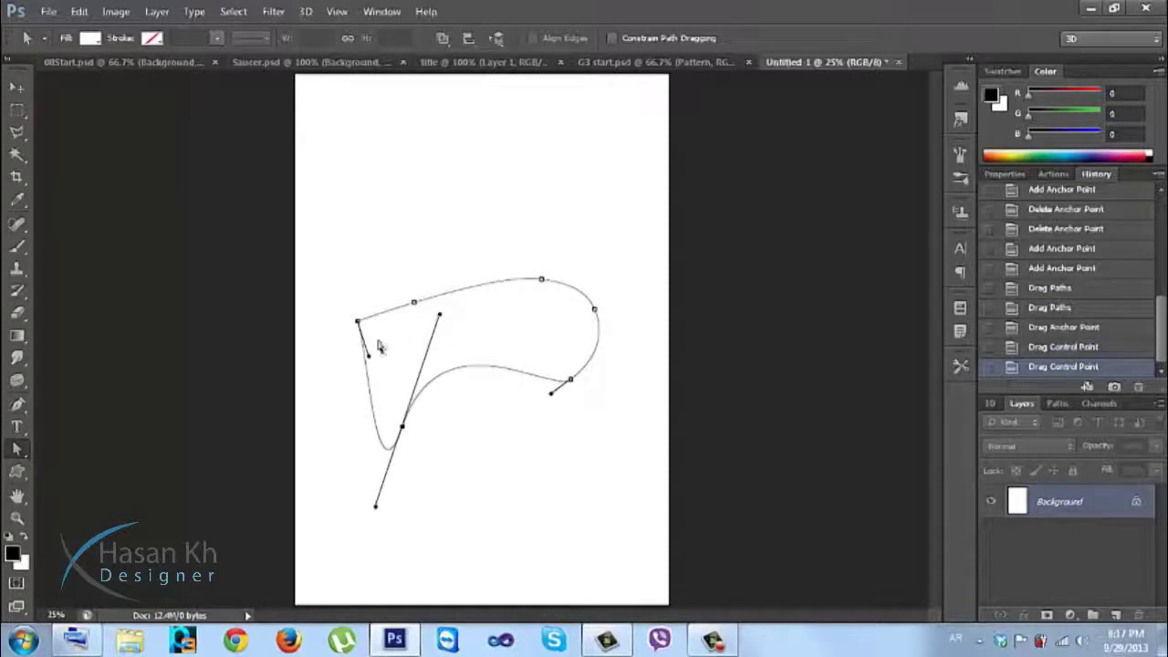
drag(371, 365, 319, 253)
Reshape the path's top edge into a hump by moving the direction handles at both ends of the segment and shifting that segment upward
click(417, 305)
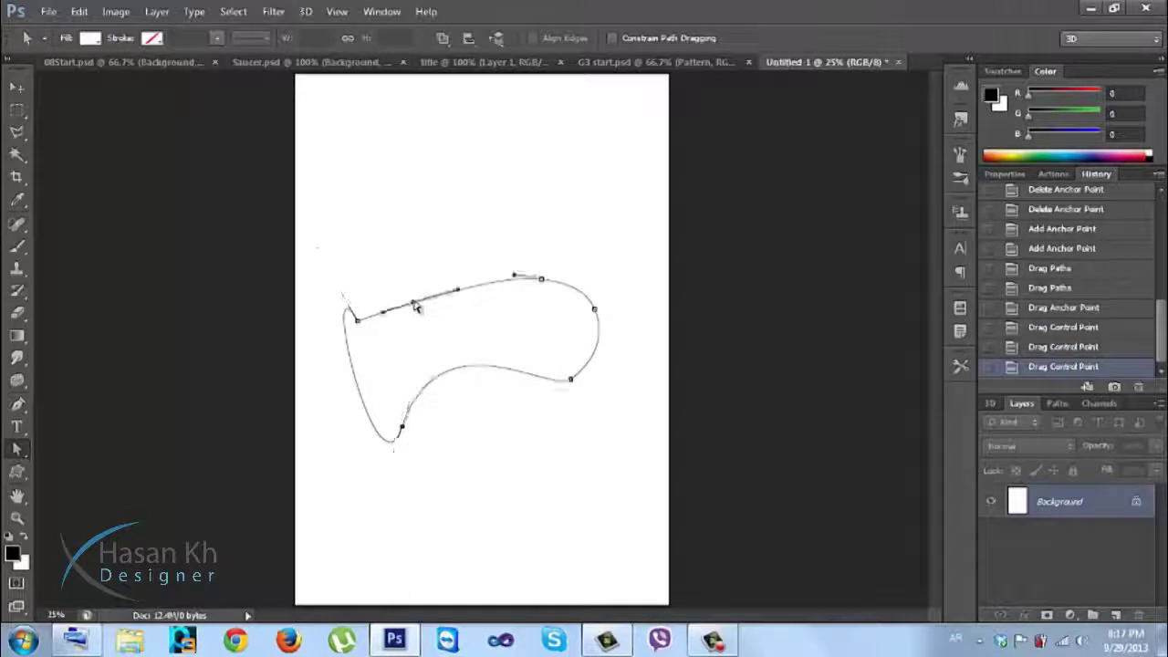
drag(459, 295, 508, 179)
drag(510, 279, 455, 313)
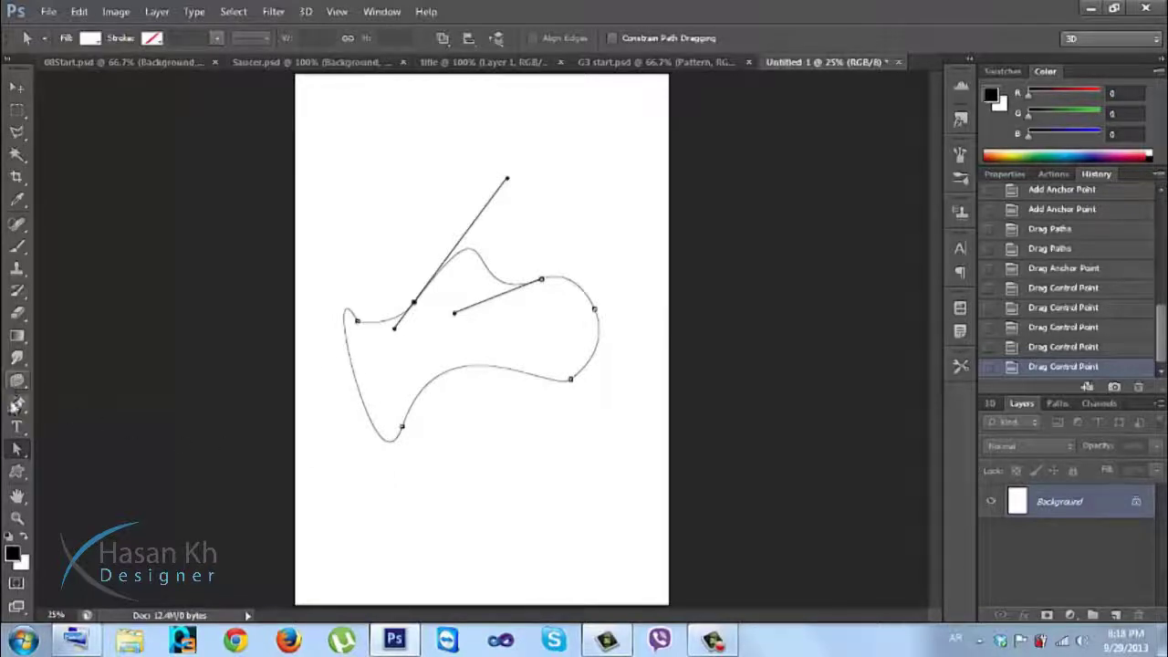
mouse_move(446, 268)
mouse_down()
mouse_move(430, 308)
mouse_move(444, 255)
mouse_up()
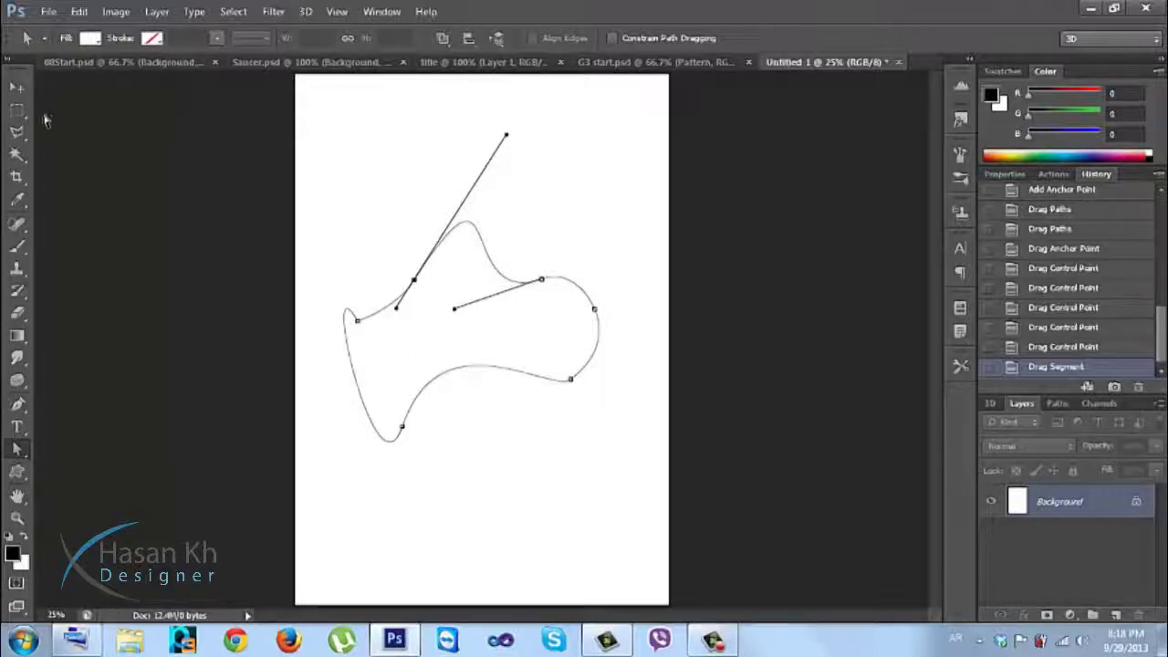
Switch to the Pen Tool and delete the work path, leaving the page blank and the layers showing
drag(19, 415, 75, 402)
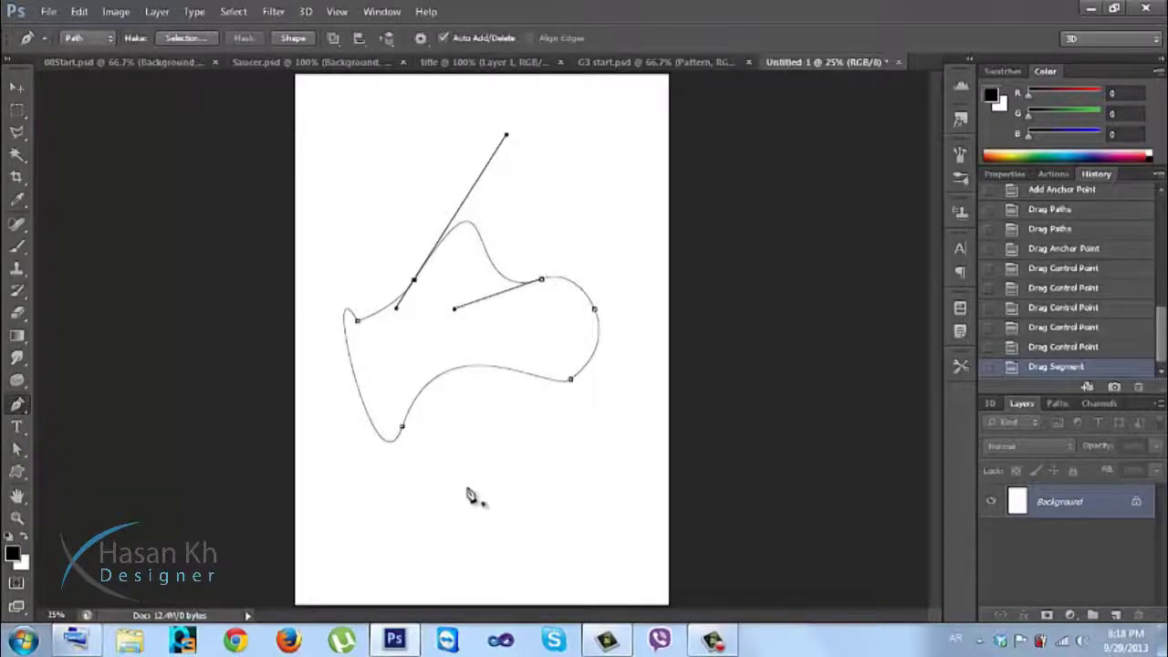
click(1059, 404)
drag(1001, 447, 1140, 615)
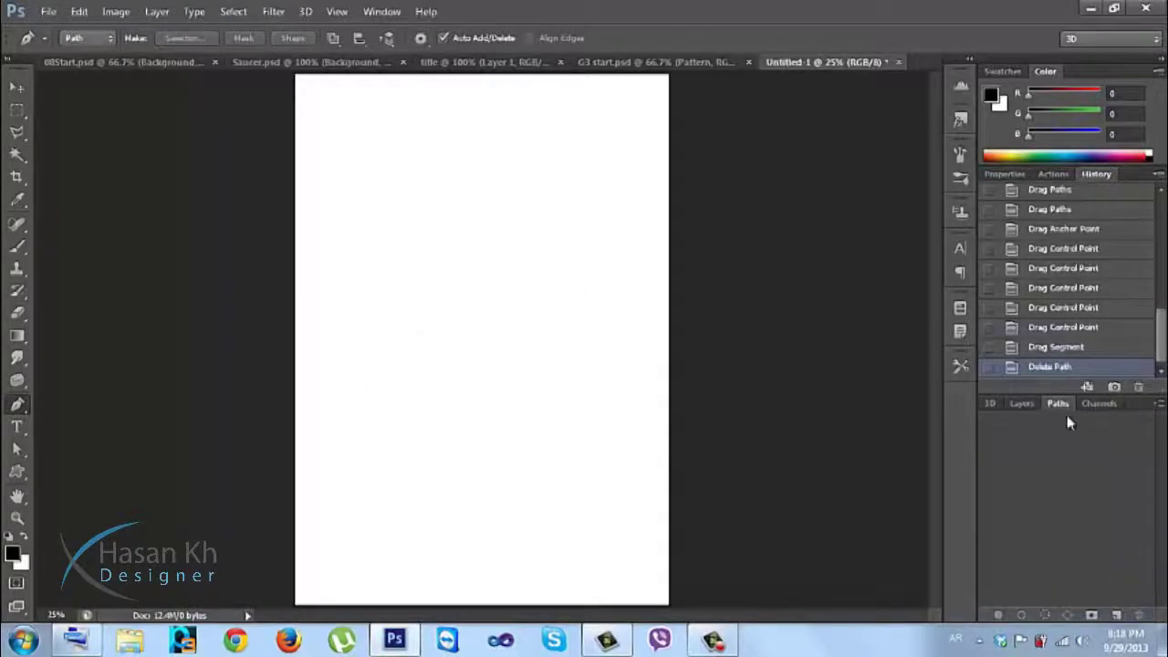
click(1021, 403)
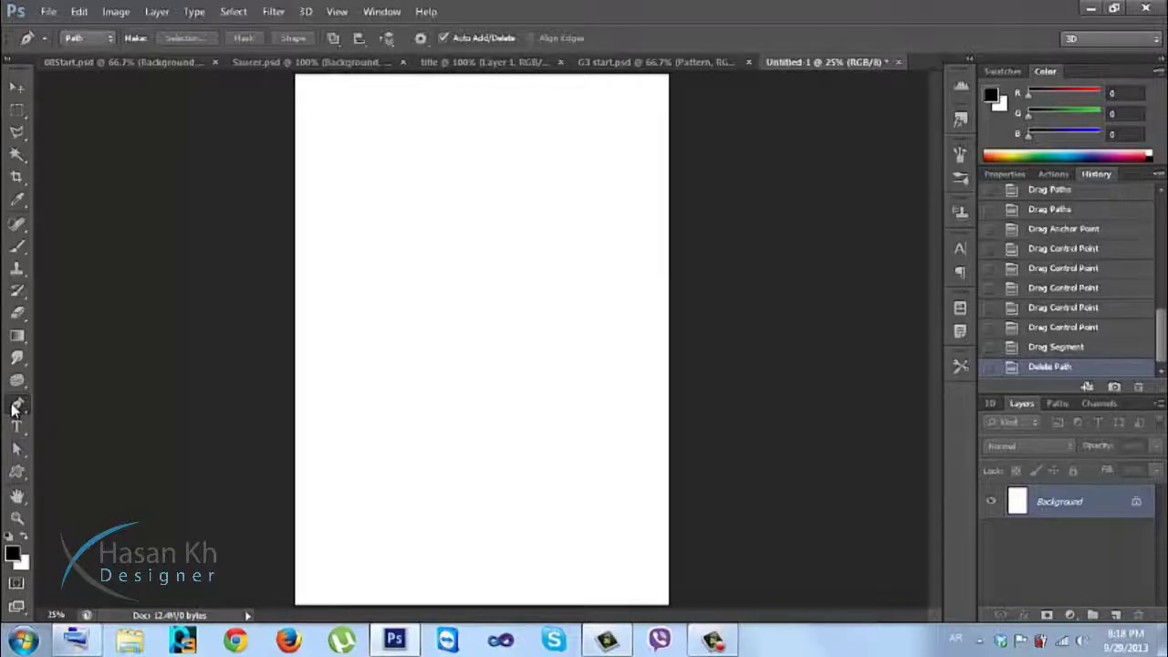
Start a new path with a corner point at the page's upper left and a smooth point to its right, forming an arched segment
click(382, 202)
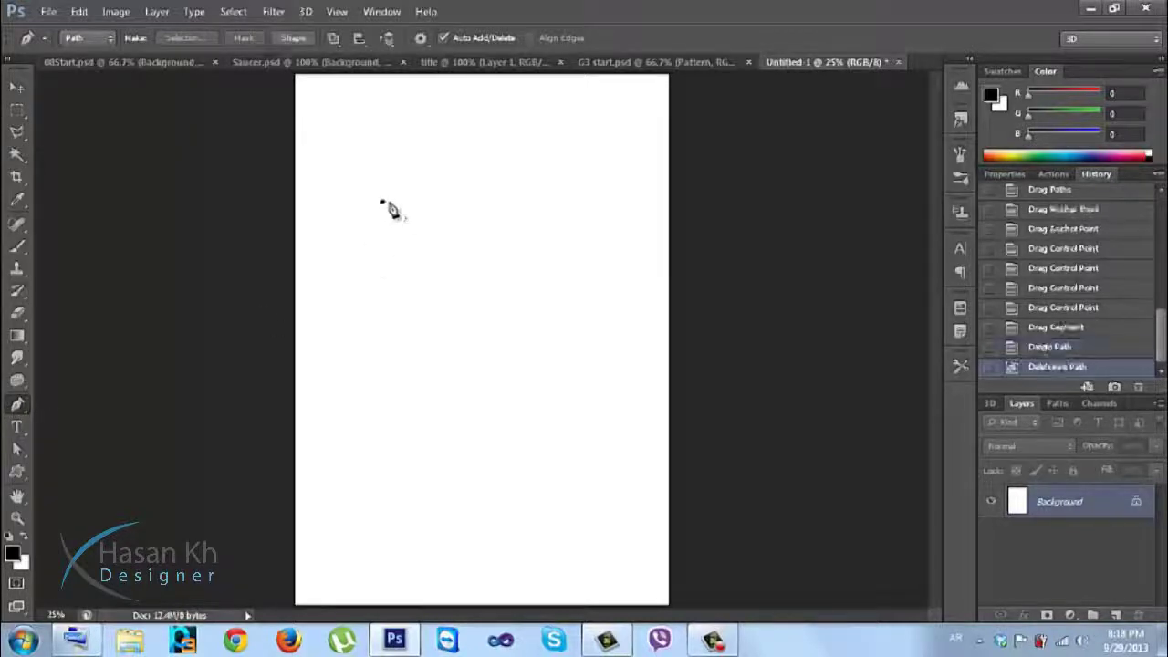
click(540, 222)
drag(541, 232, 590, 299)
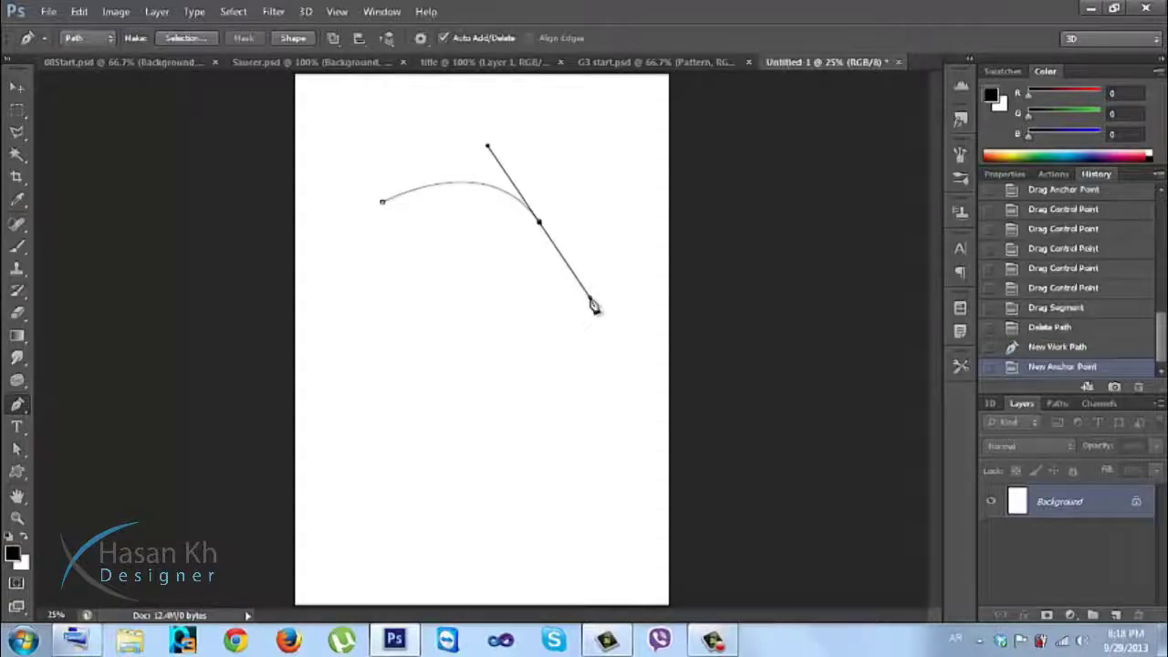
Try adding a third curved anchor point below the arch without breaking the second point's handle, and undo it
click(560, 404)
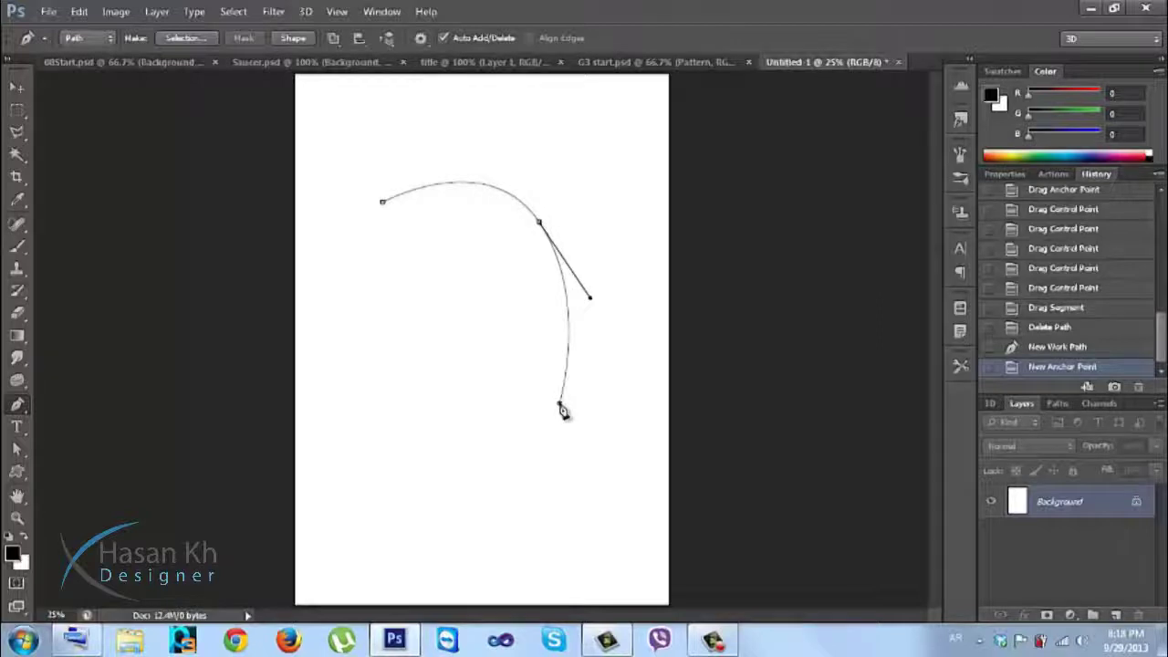
drag(563, 412, 699, 381)
key(ctrl+z)
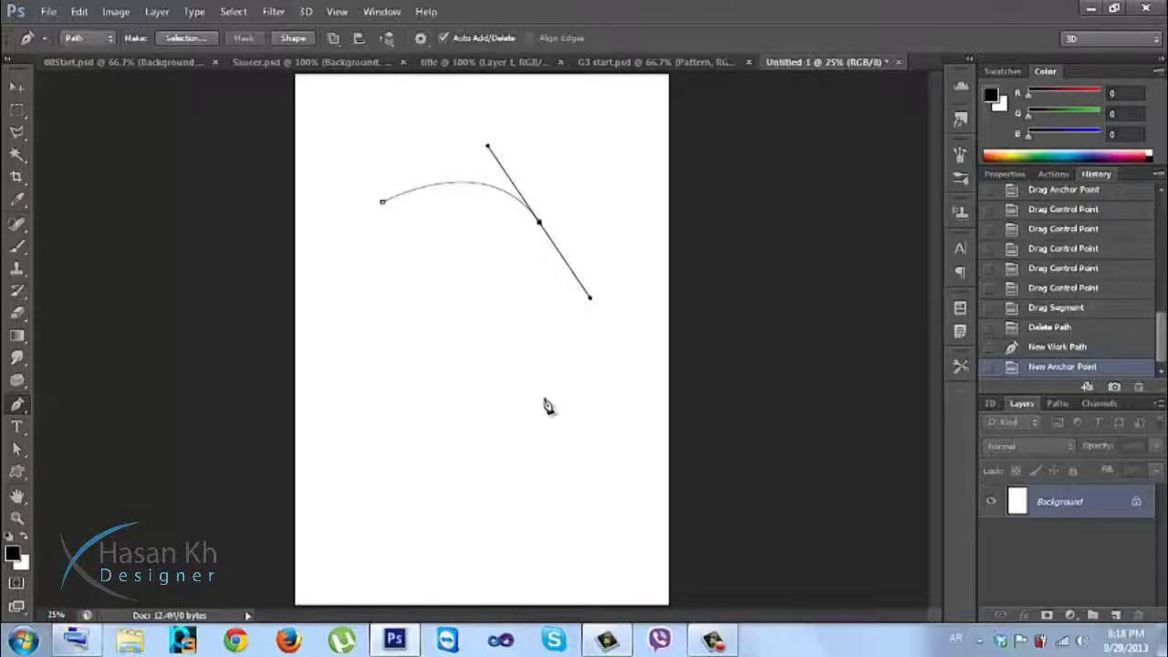
Try converting the arch's right anchor point to a corner with the Convert Point Tool, and undo the conversion
click(17, 406)
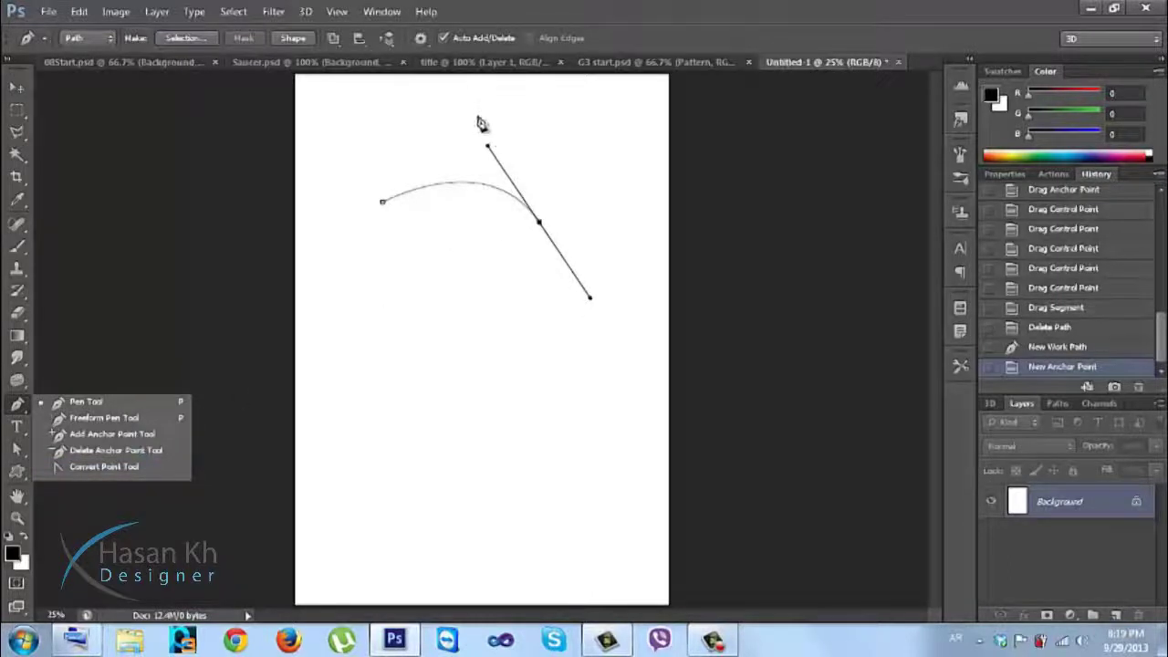
click(139, 466)
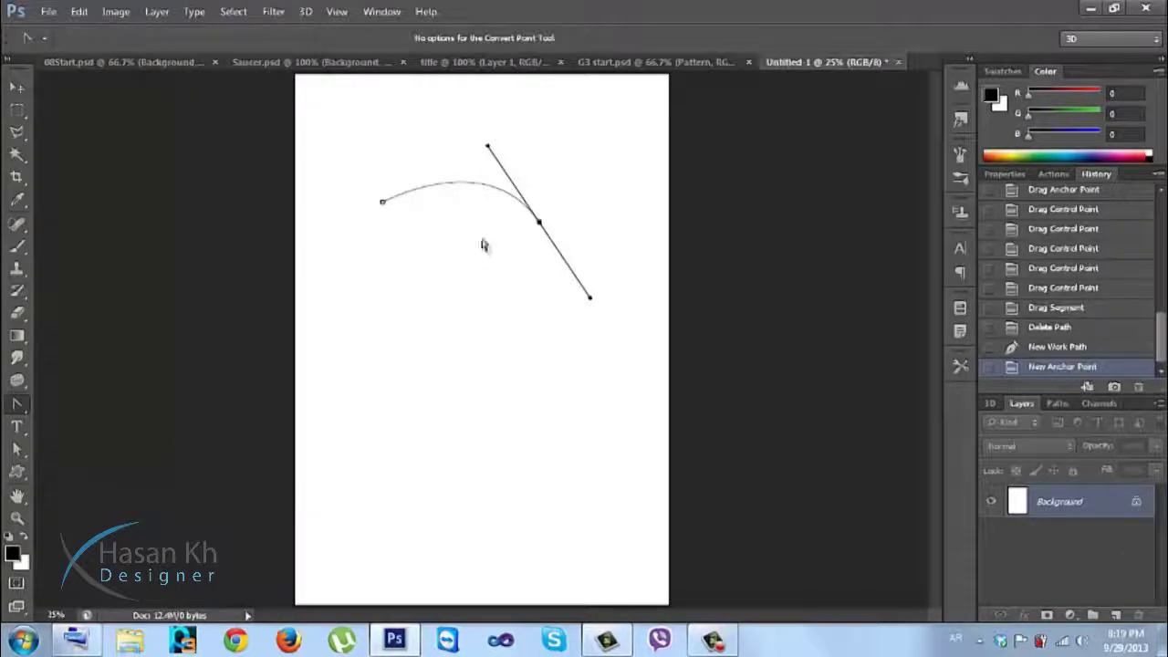
click(538, 224)
key(ctrl+z)
click(539, 224)
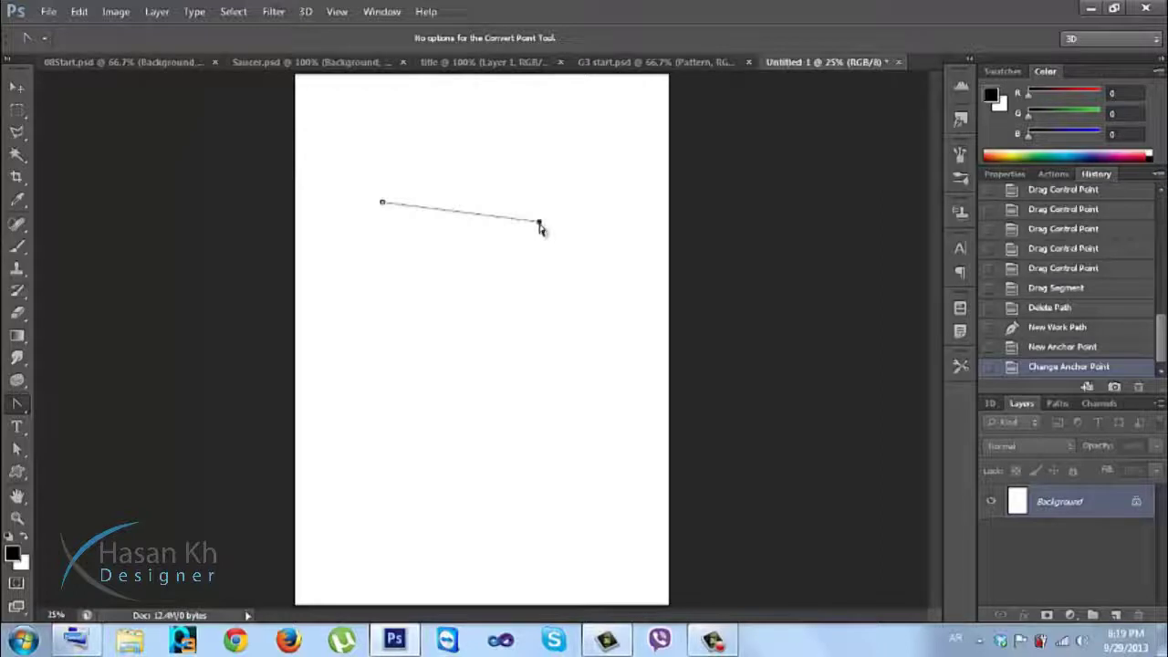
key(ctrl+z)
Return to the Pen Tool, try removing only the outgoing handle of the arch's right anchor point, and undo it
click(17, 408)
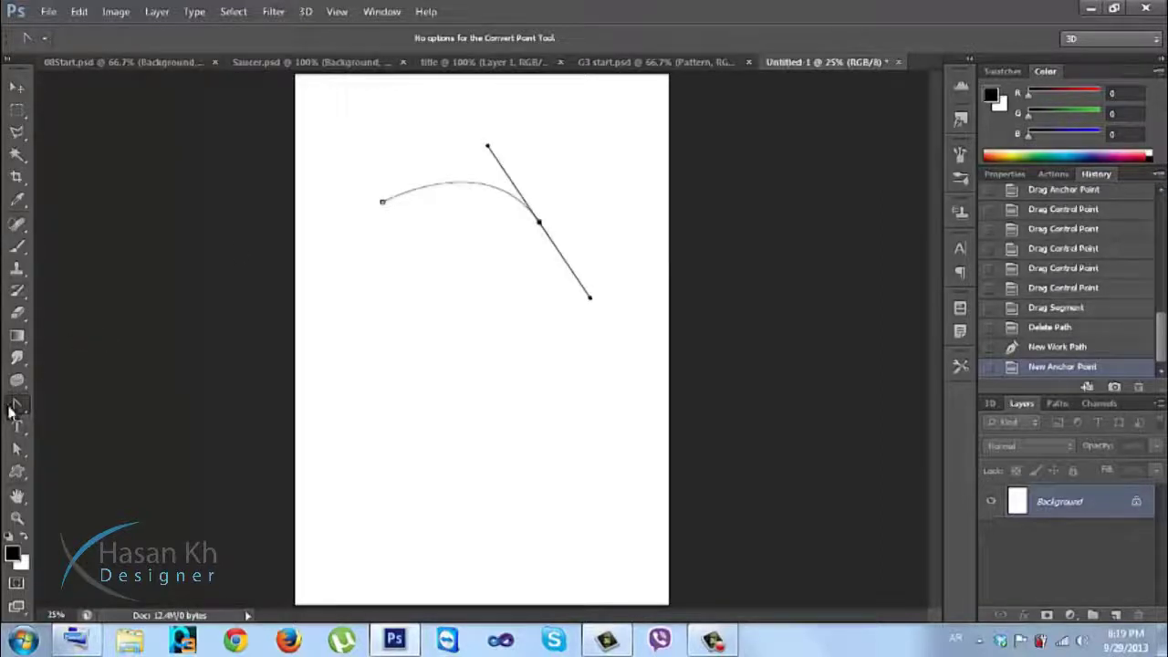
click(66, 402)
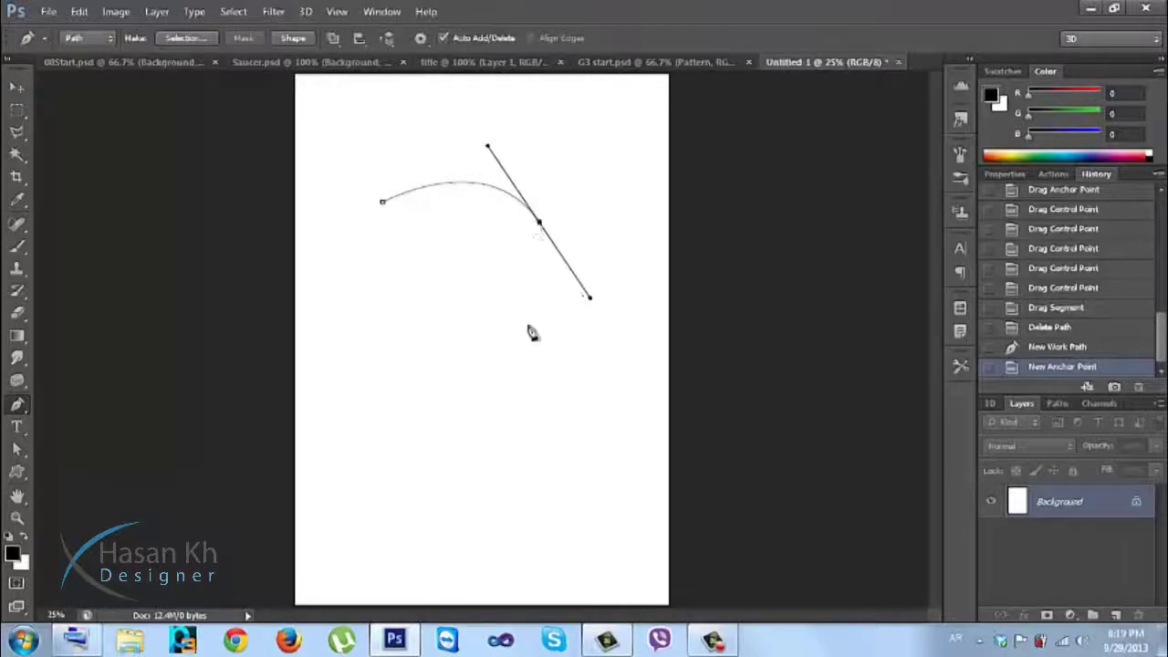
alt+click(540, 224)
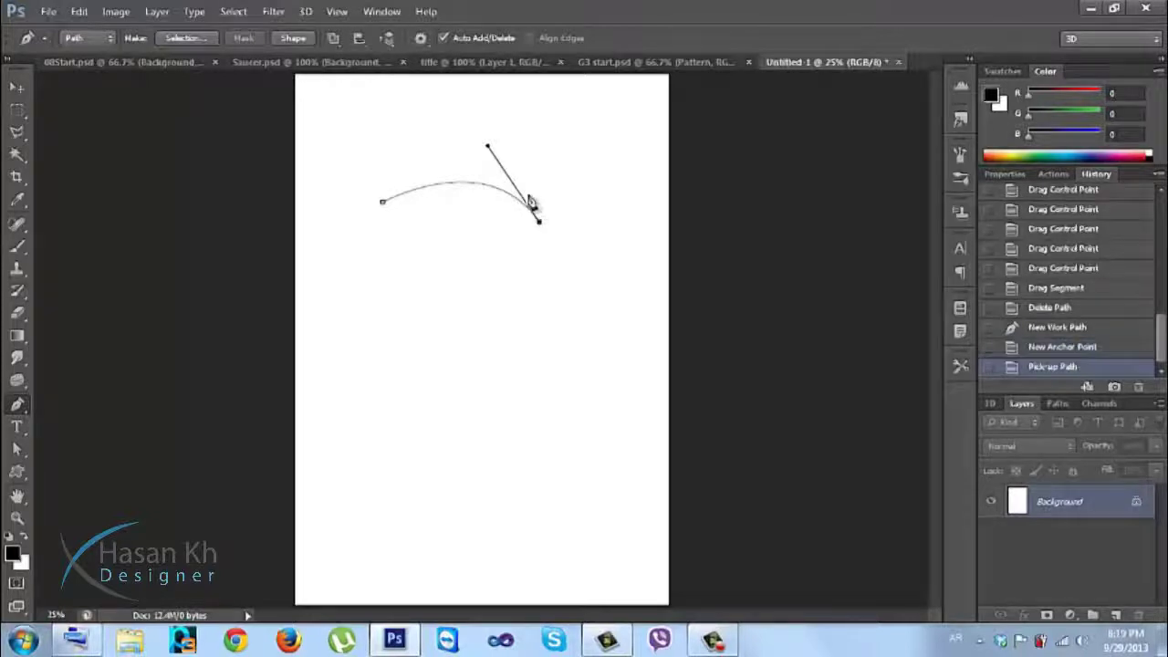
key(ctrl+z)
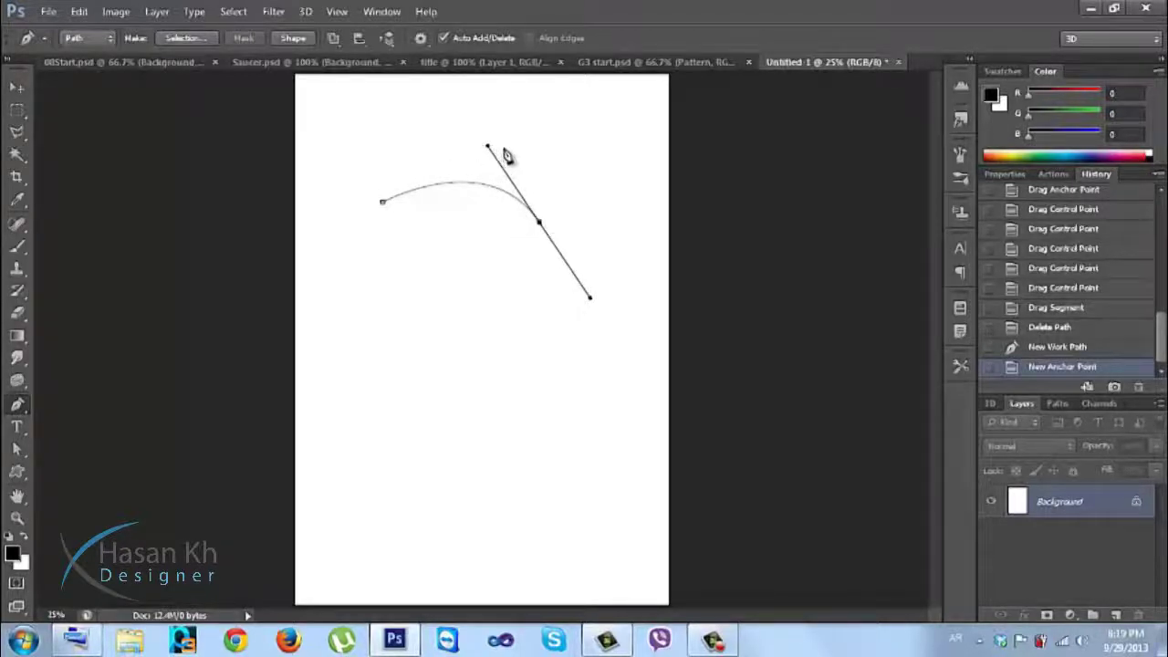
Remove the outgoing handle of the arch's right anchor point and add a curved anchor point directly below it
click(541, 225)
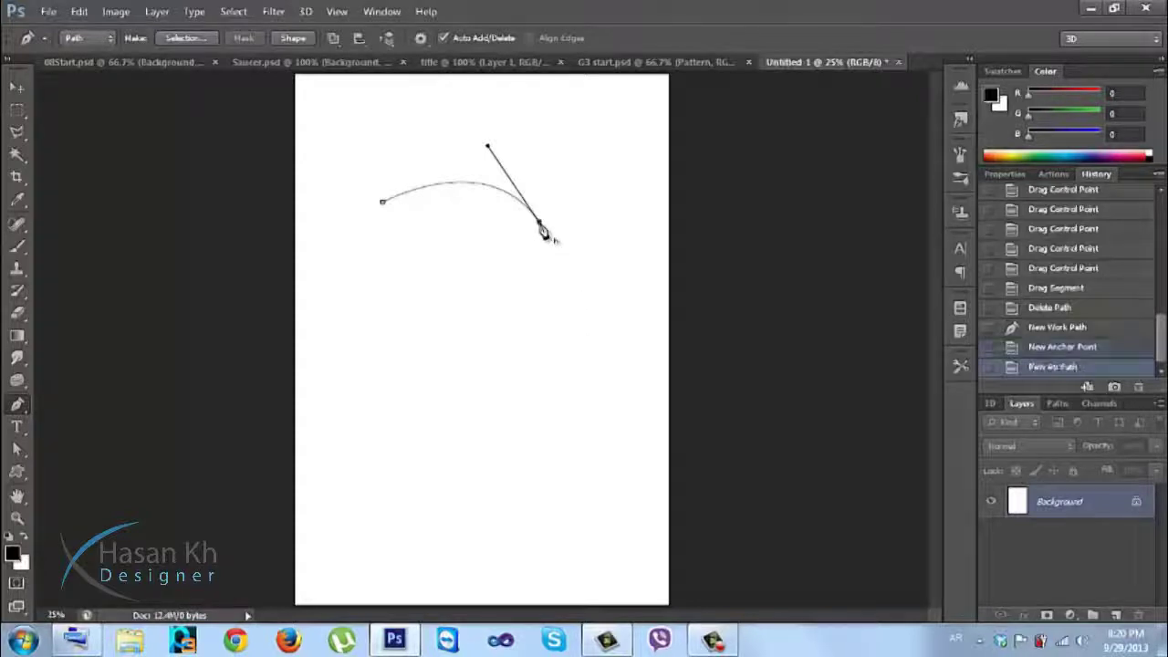
click(541, 394)
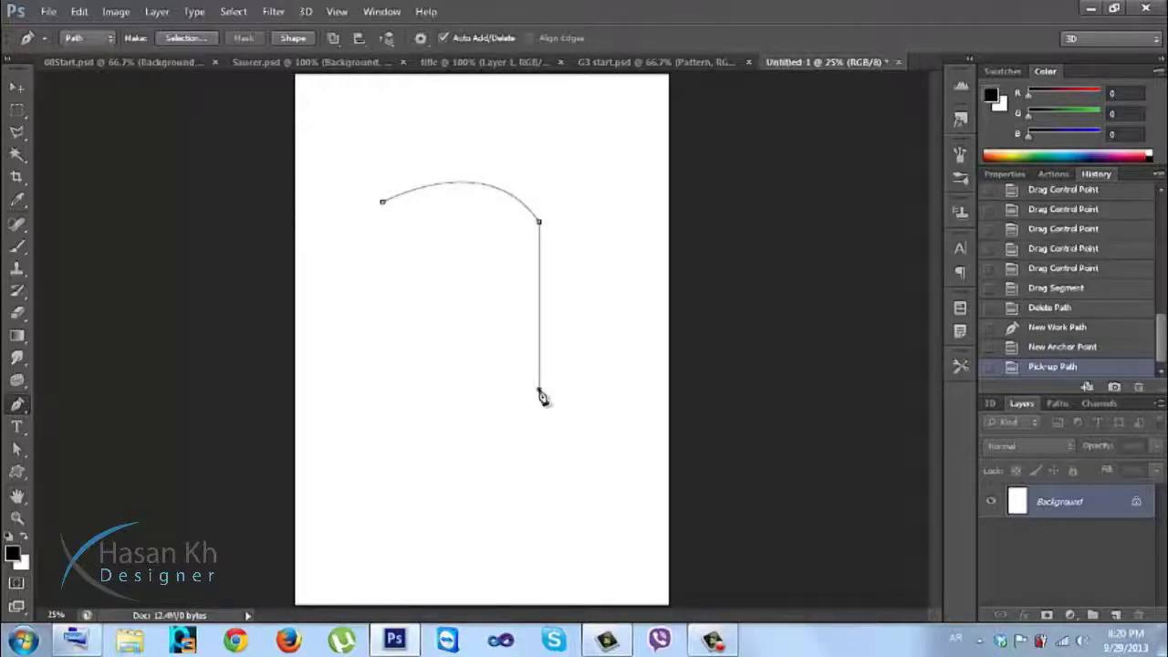
drag(540, 394, 422, 370)
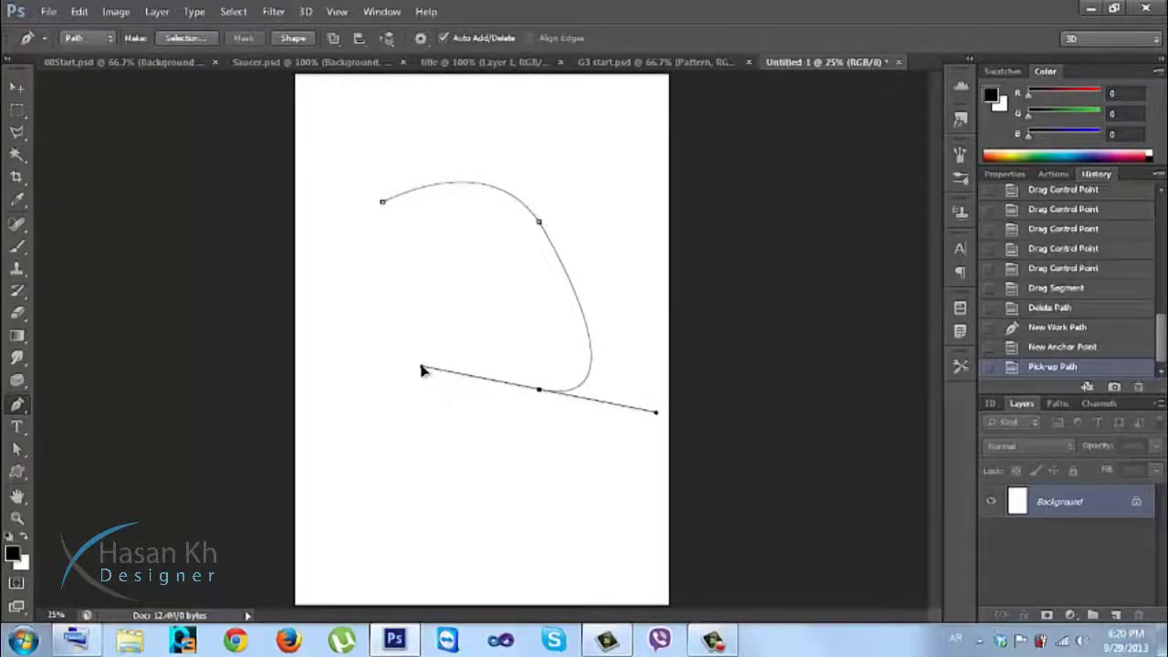
drag(422, 370, 422, 370)
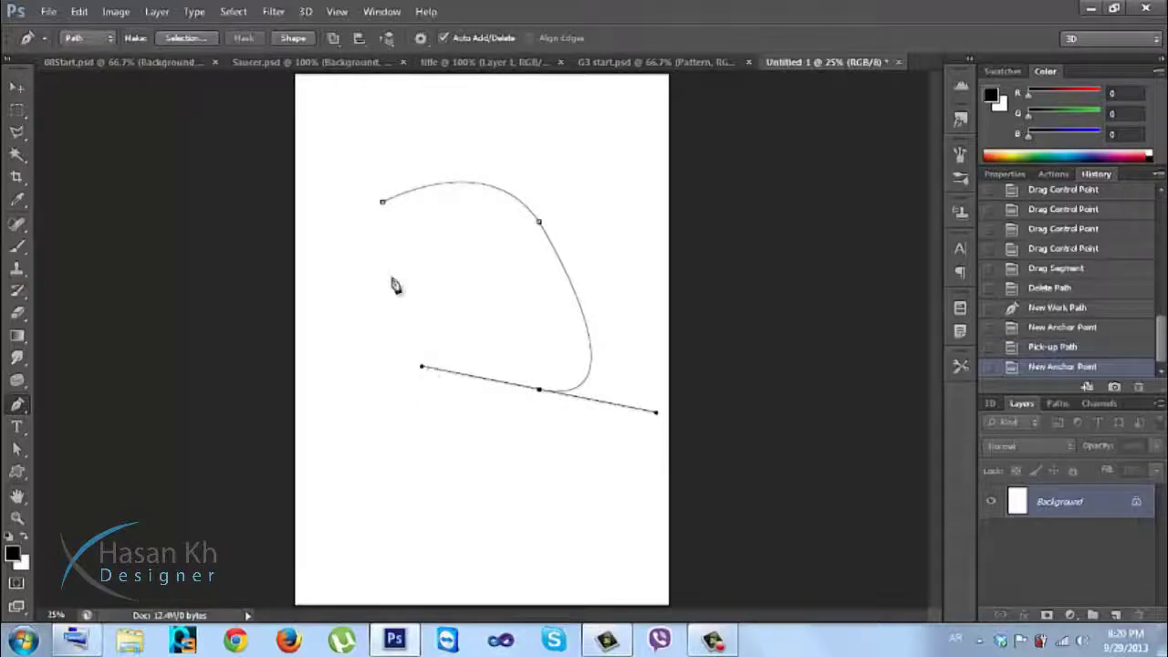
Try a curved closing segment and undo it, remove the last point's outgoing handle, and close the path with a straight segment
click(384, 204)
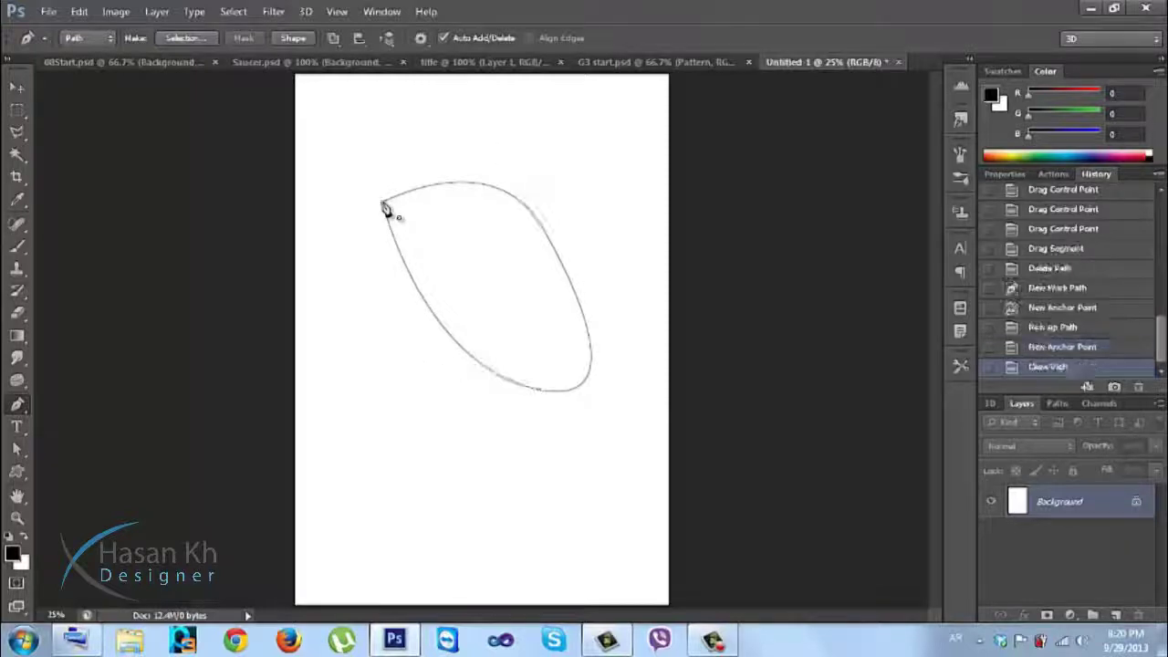
key(ctrl+z)
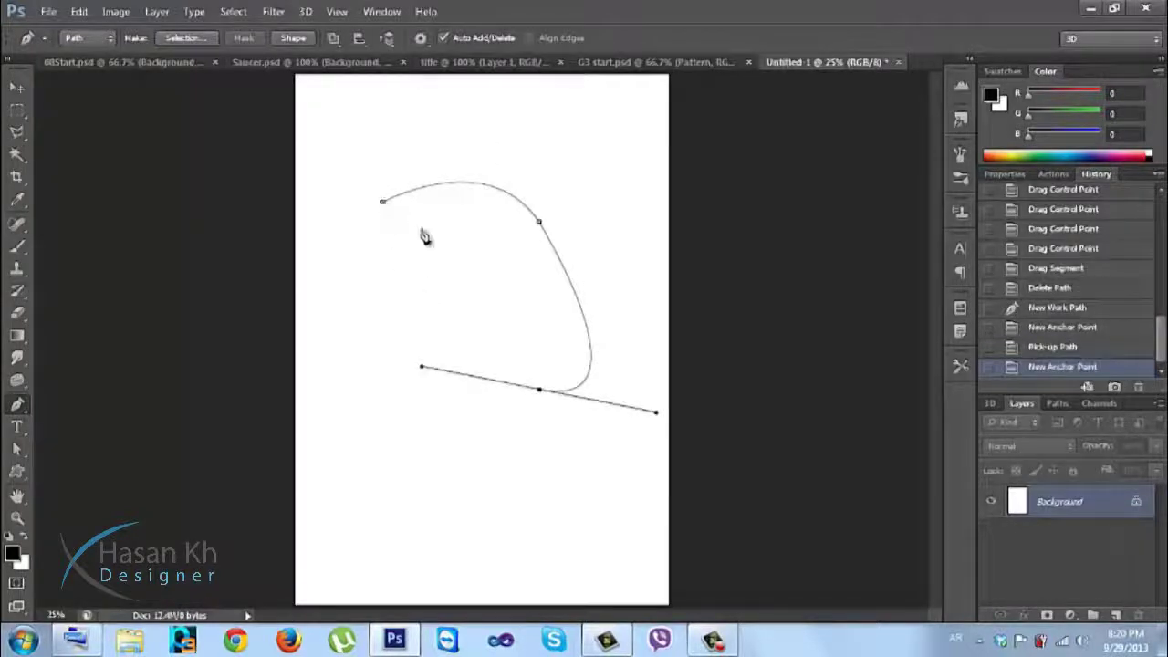
click(540, 391)
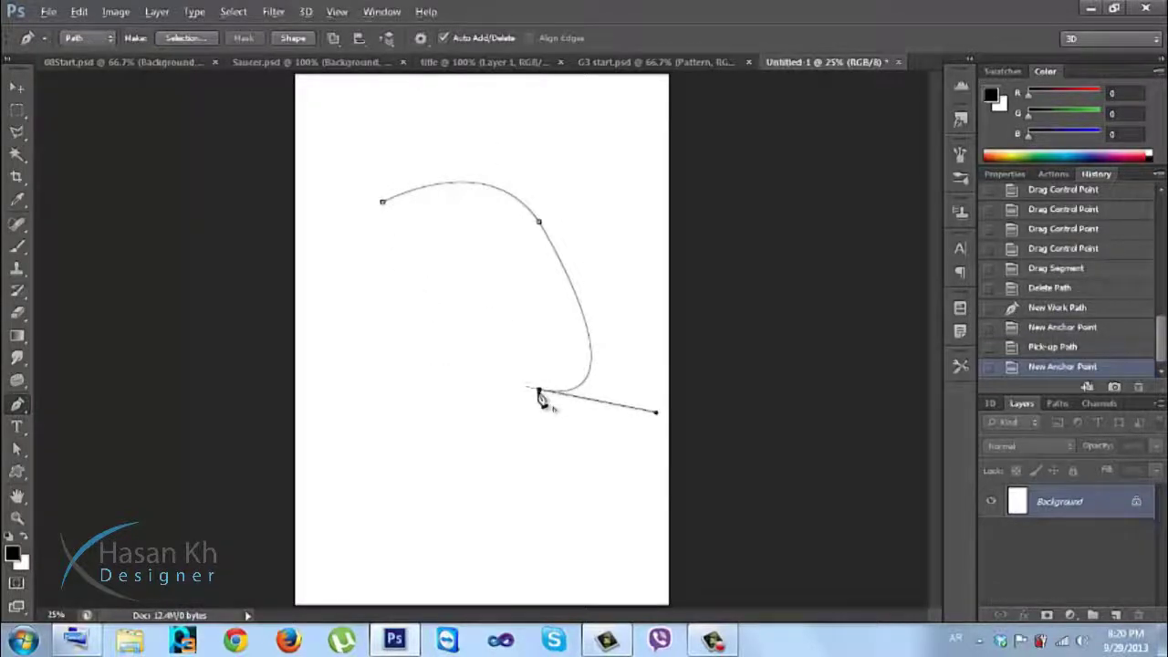
click(383, 204)
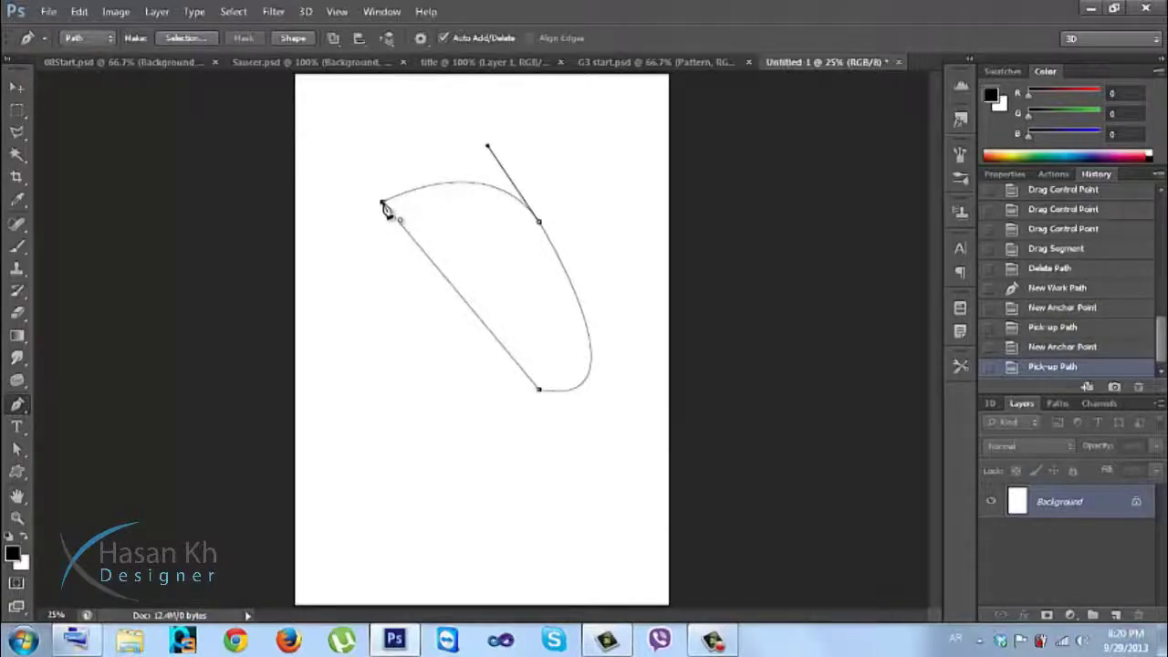
click(384, 205)
Undo the whole practice path step by step back to the blank page
key(ctrl+z)
key(ctrl+alt+z)
key(ctrl+alt+z)
key(ctrl+alt+z)
key(ctrl+alt+z)
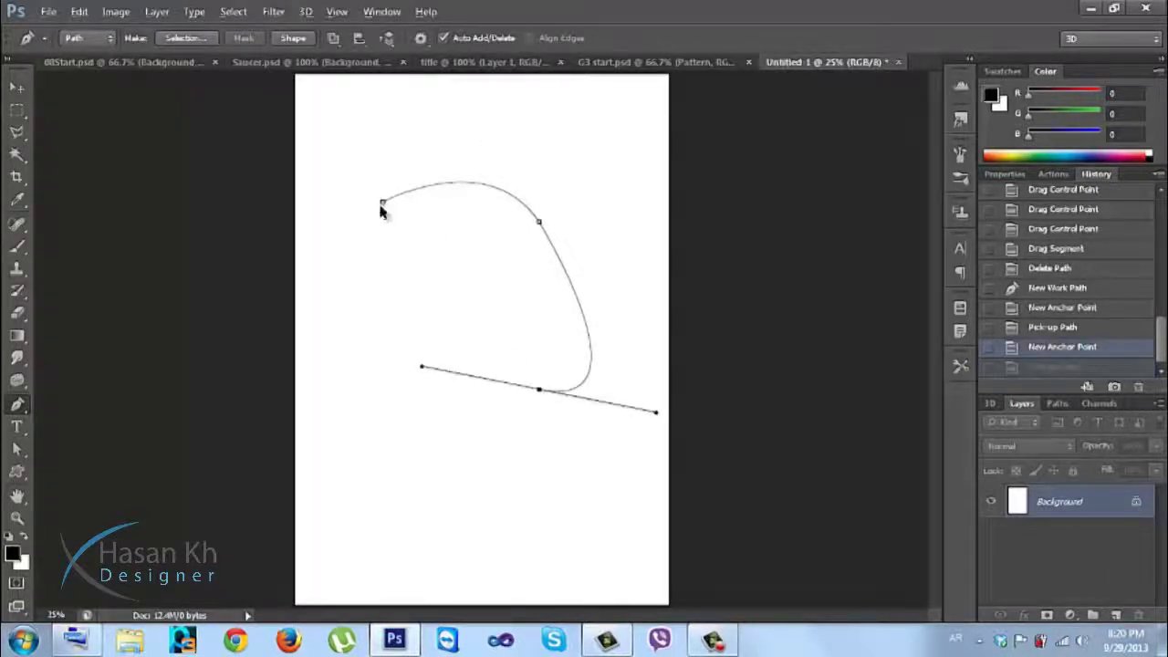
key(ctrl+alt+z)
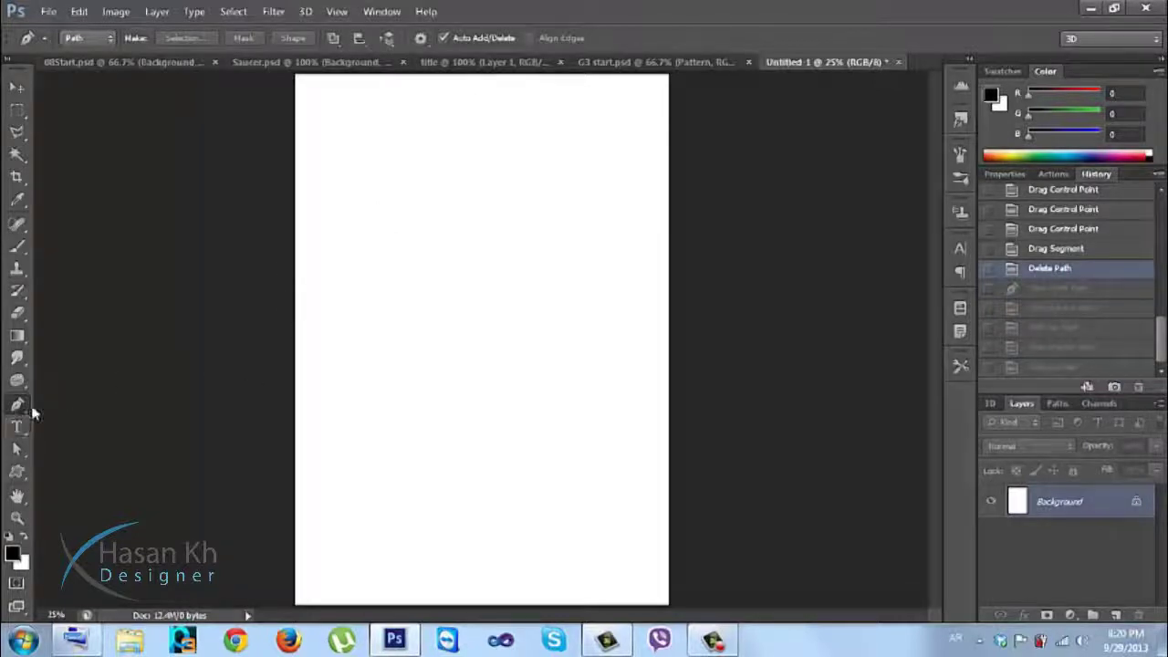
Draw a closed three-point path from the upper left, with an arched top, a curved right side and a point near the lower right
click(362, 225)
drag(575, 217, 621, 379)
drag(607, 445, 589, 457)
click(363, 227)
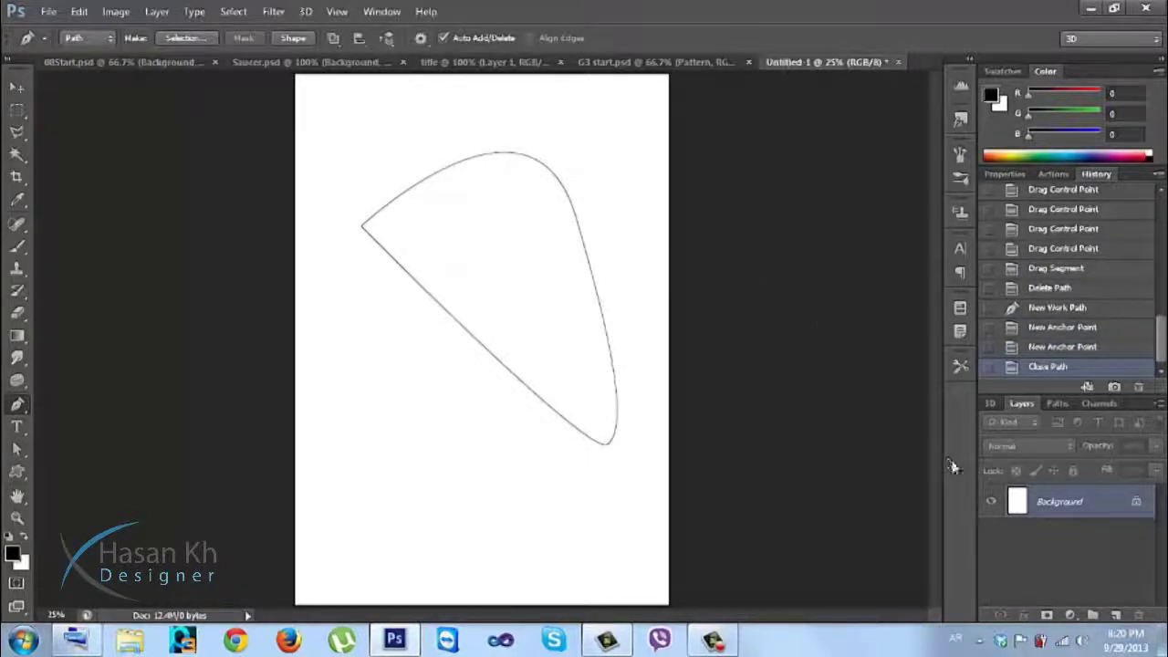
Show the document's paths and load the work path as a selection
click(1057, 403)
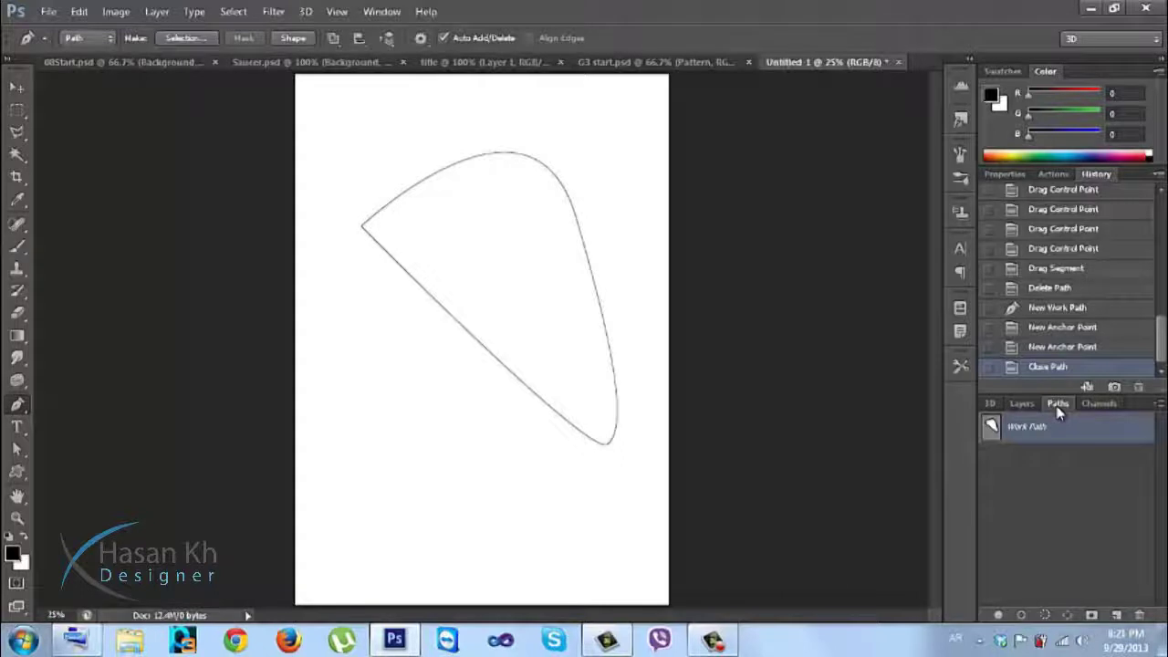
click(1047, 615)
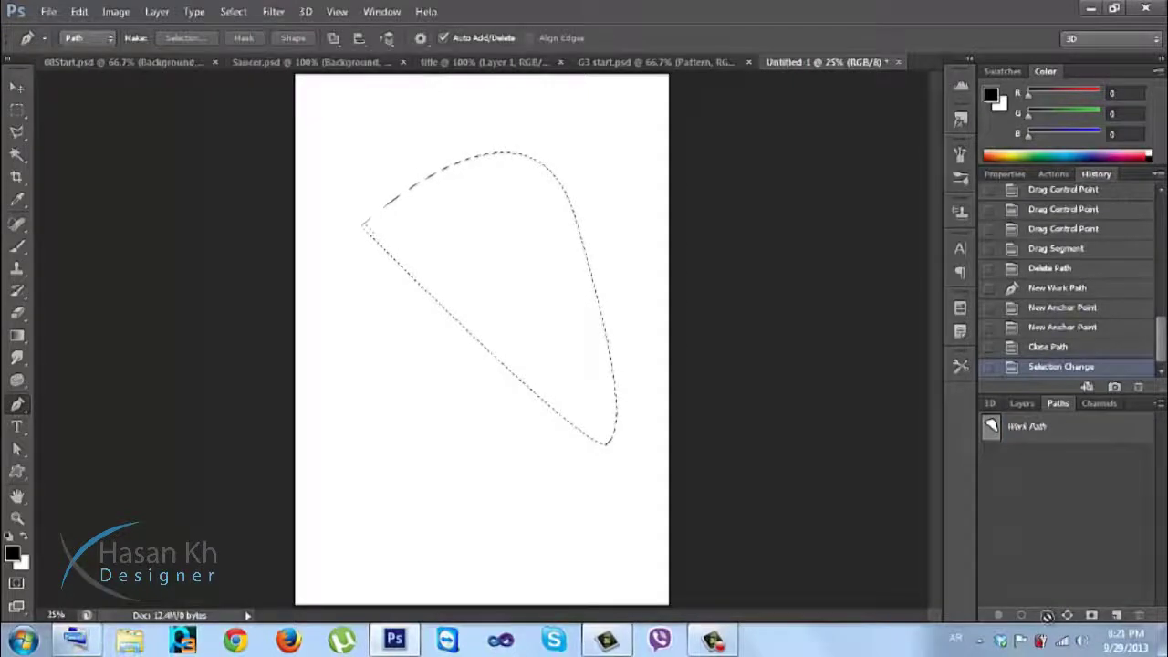
Undo the selection, try stroking the work path with the black brush, and undo the stroke
key(ctrl+z)
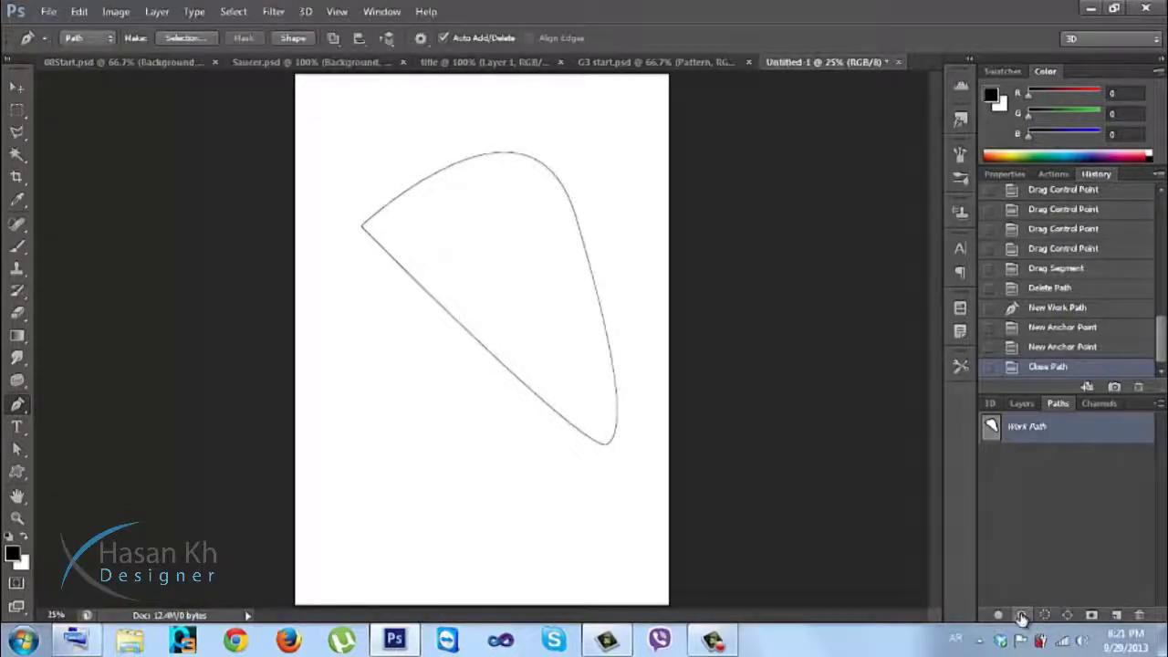
click(1023, 616)
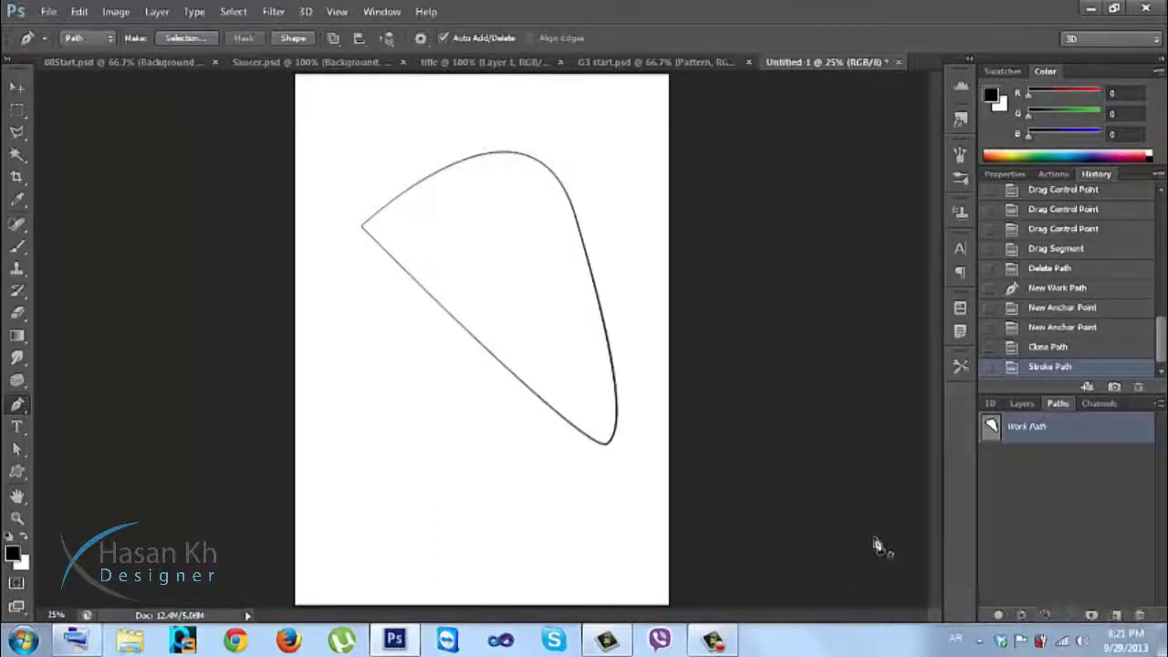
key(Return)
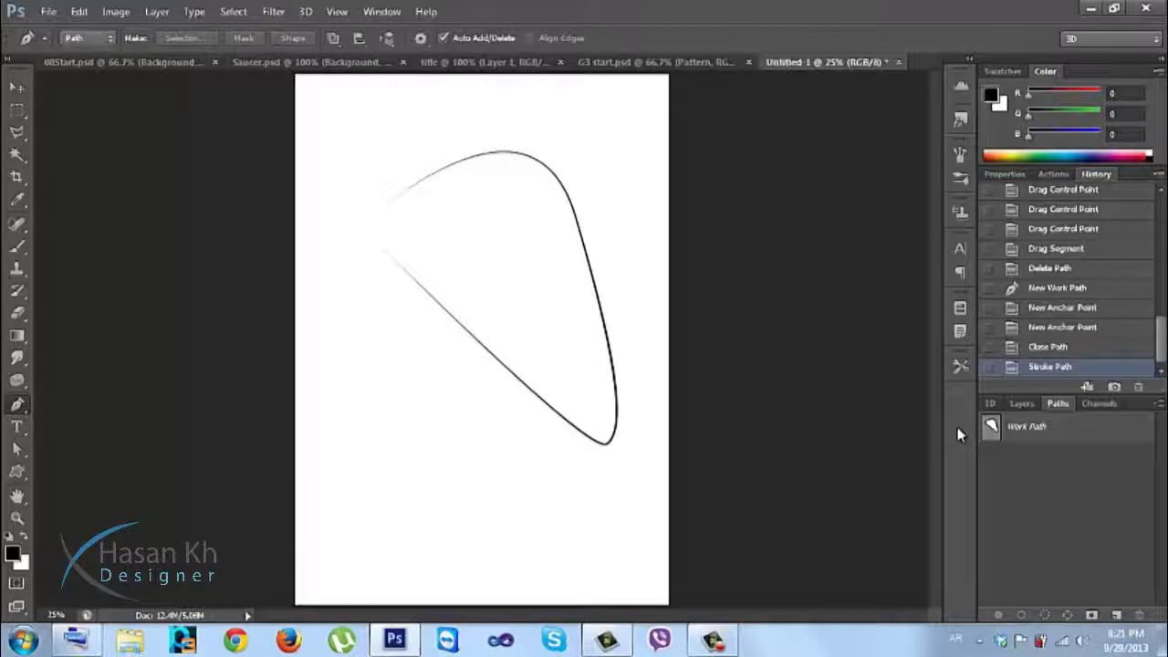
key(ctrl+z)
key(ctrl+z)
key(ctrl+z)
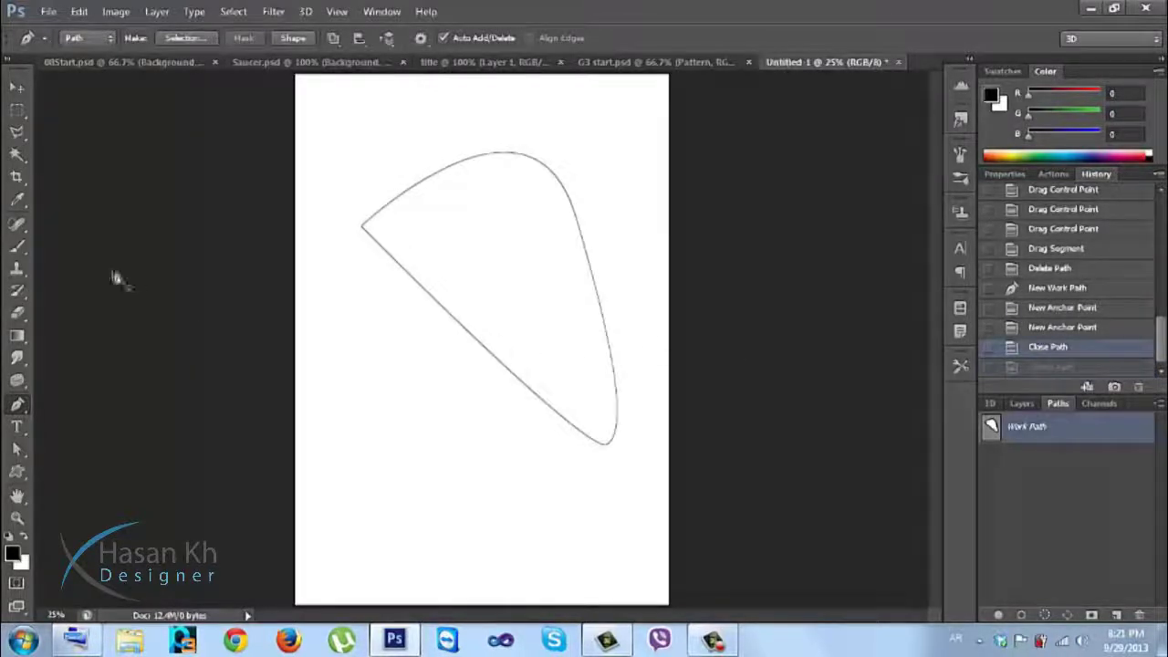
click(18, 247)
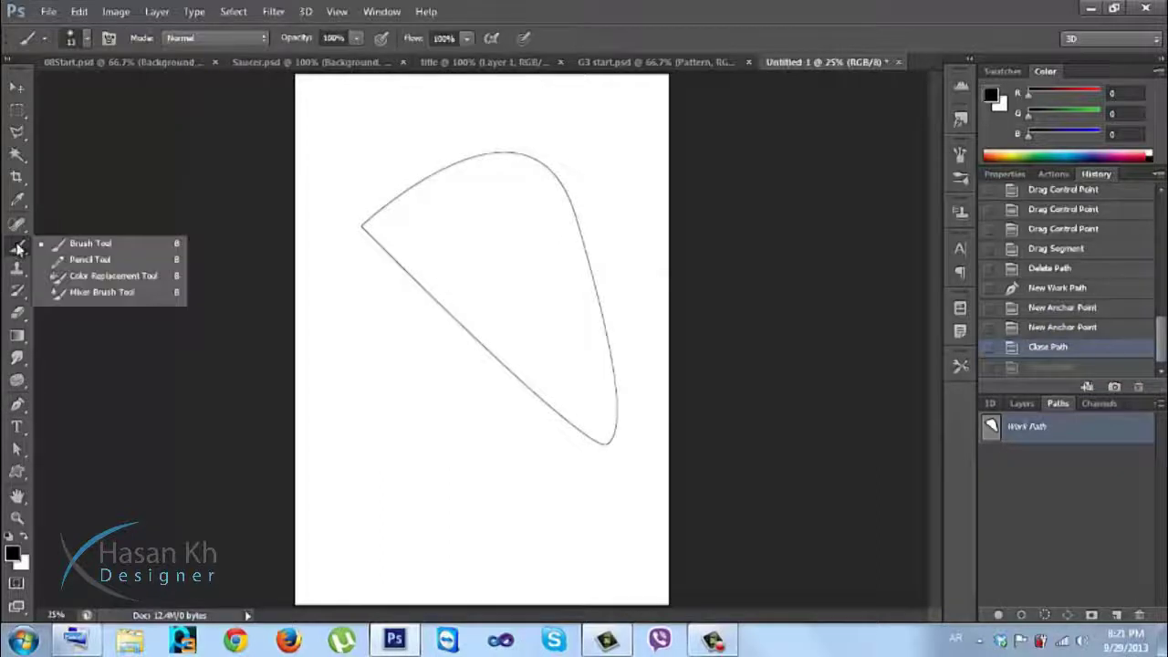
click(64, 244)
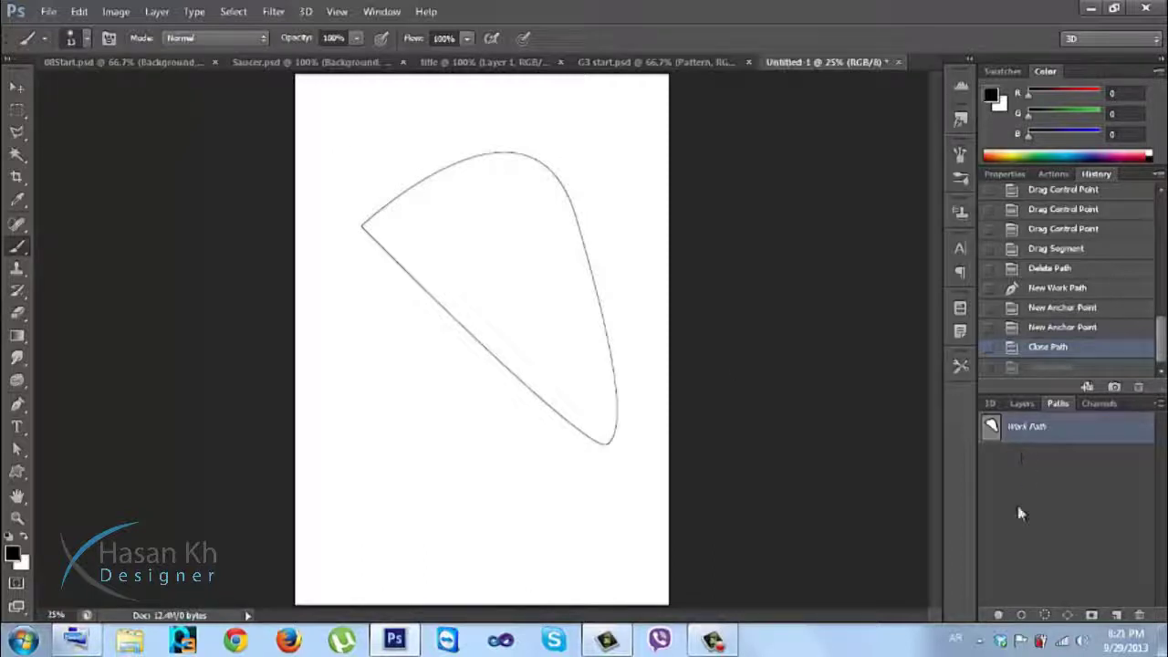
click(20, 407)
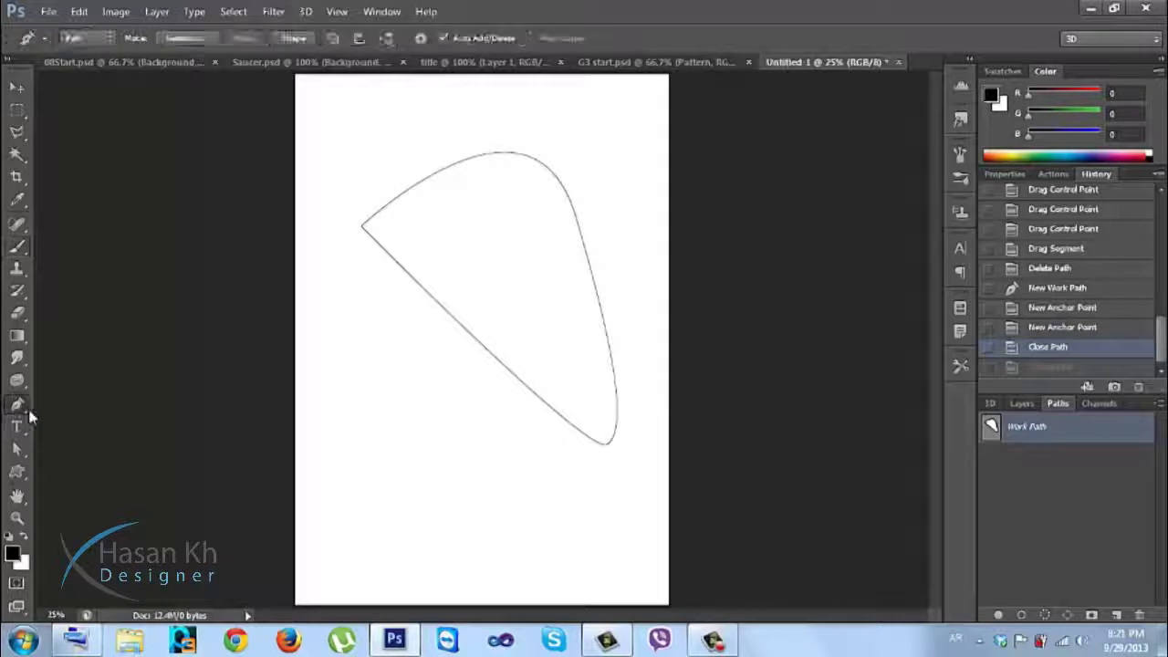
click(82, 39)
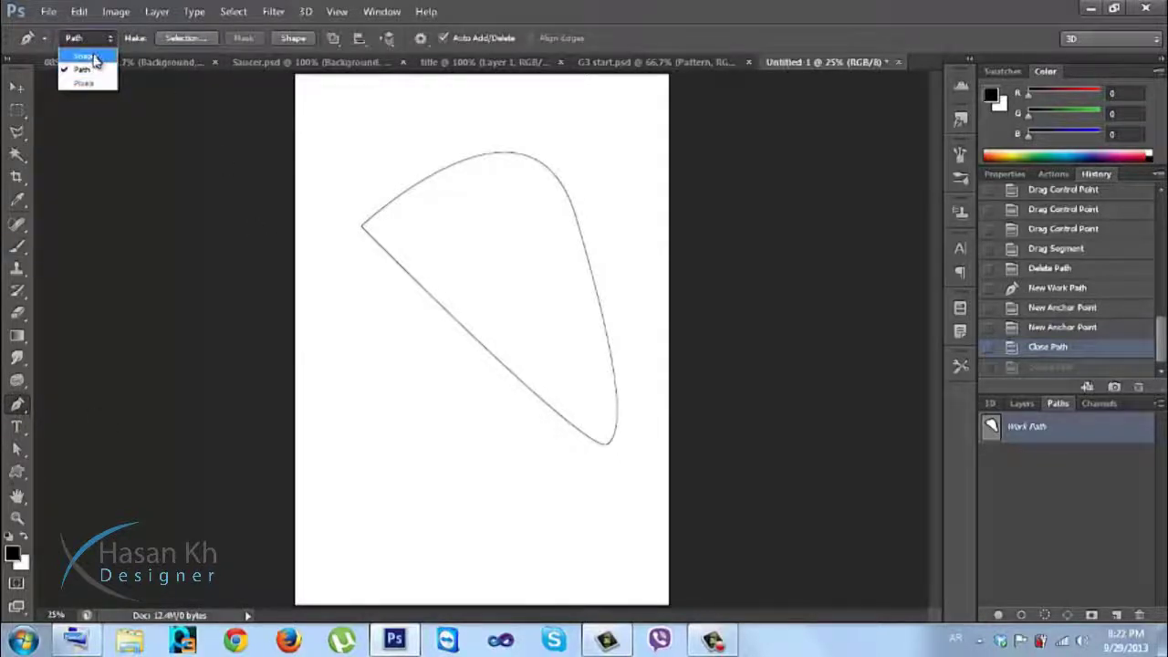
click(93, 40)
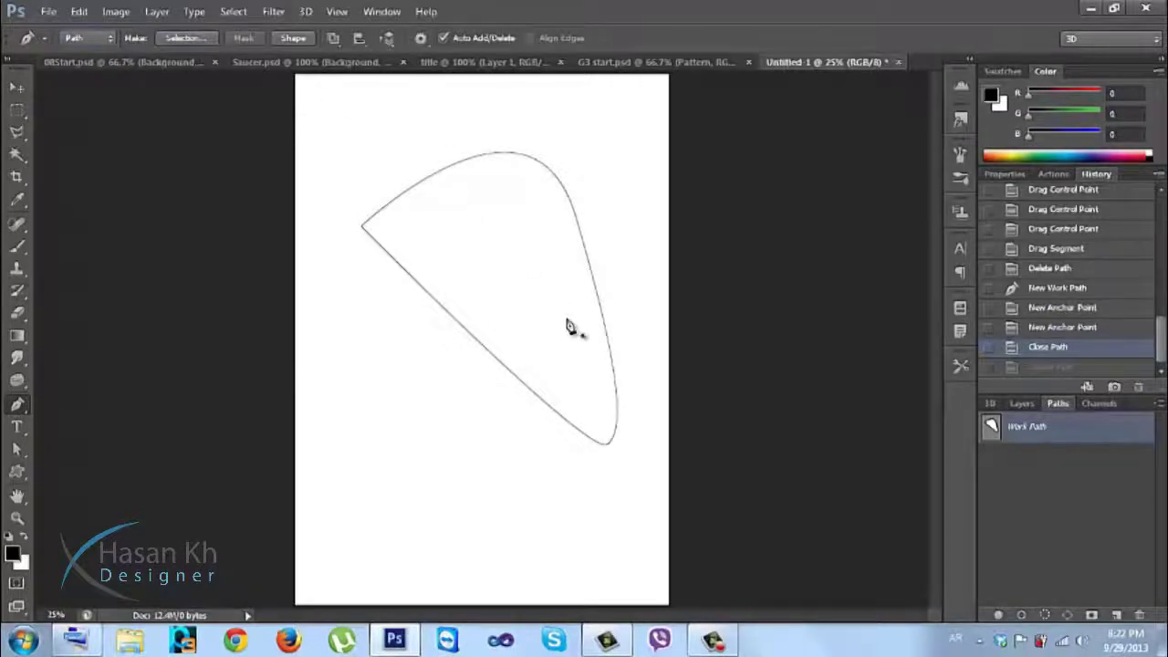
Fill the work path with the black foreground color, and refill it after setting the foreground to bright blue (H 253, S 100, B 100)
click(999, 614)
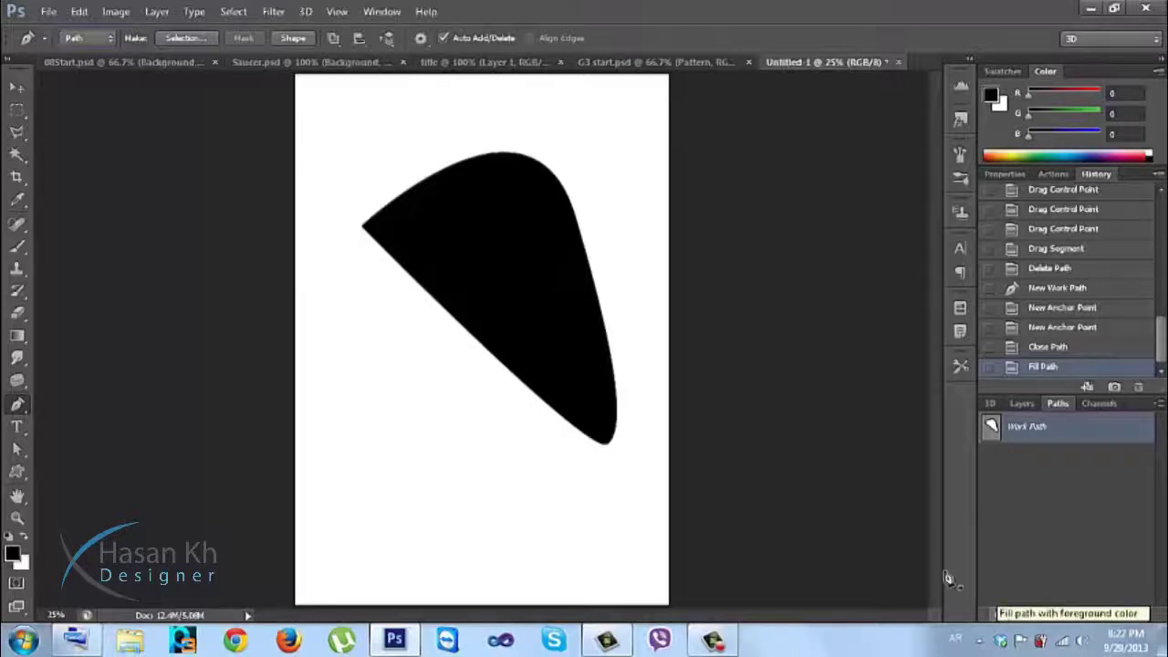
click(11, 554)
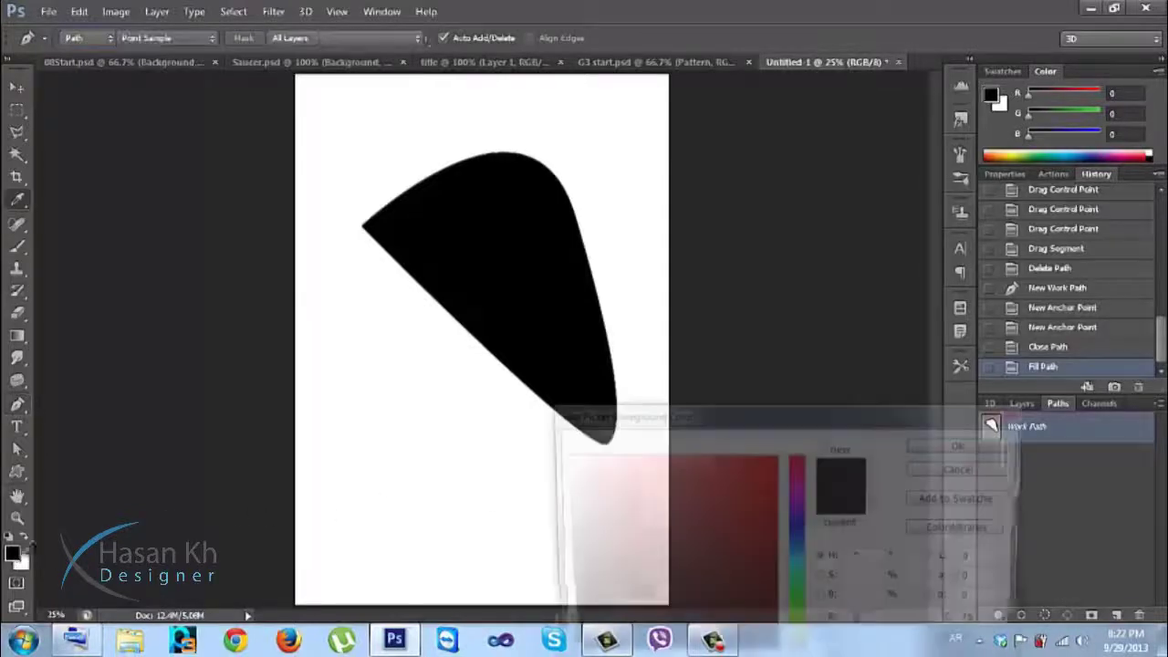
click(797, 518)
click(783, 469)
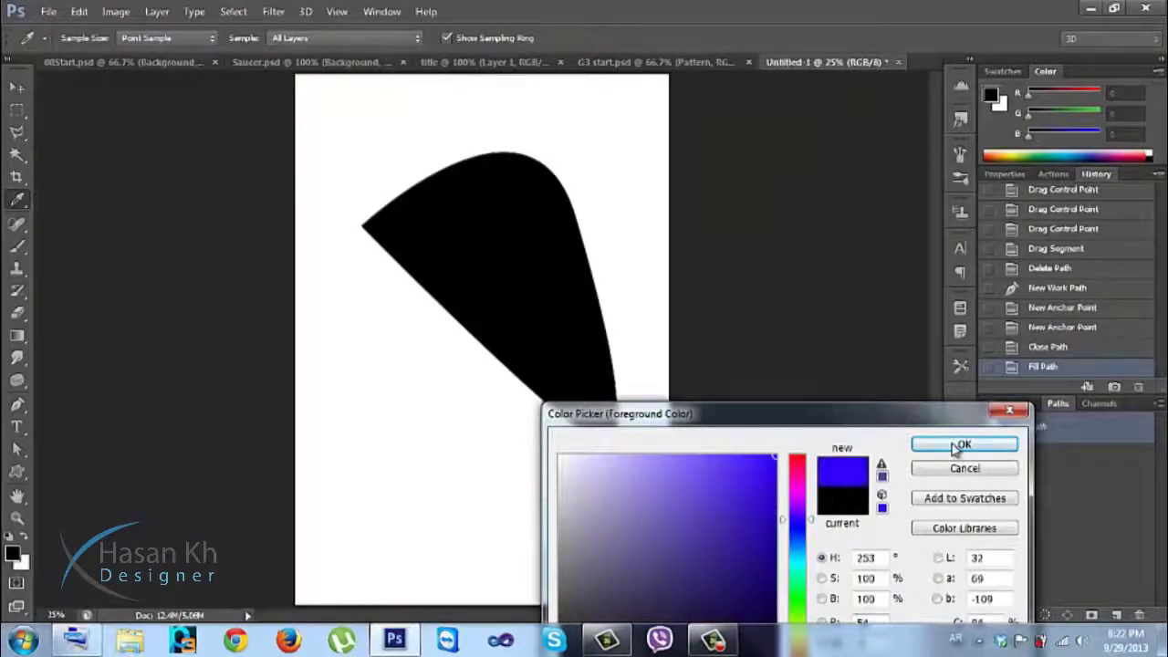
click(965, 445)
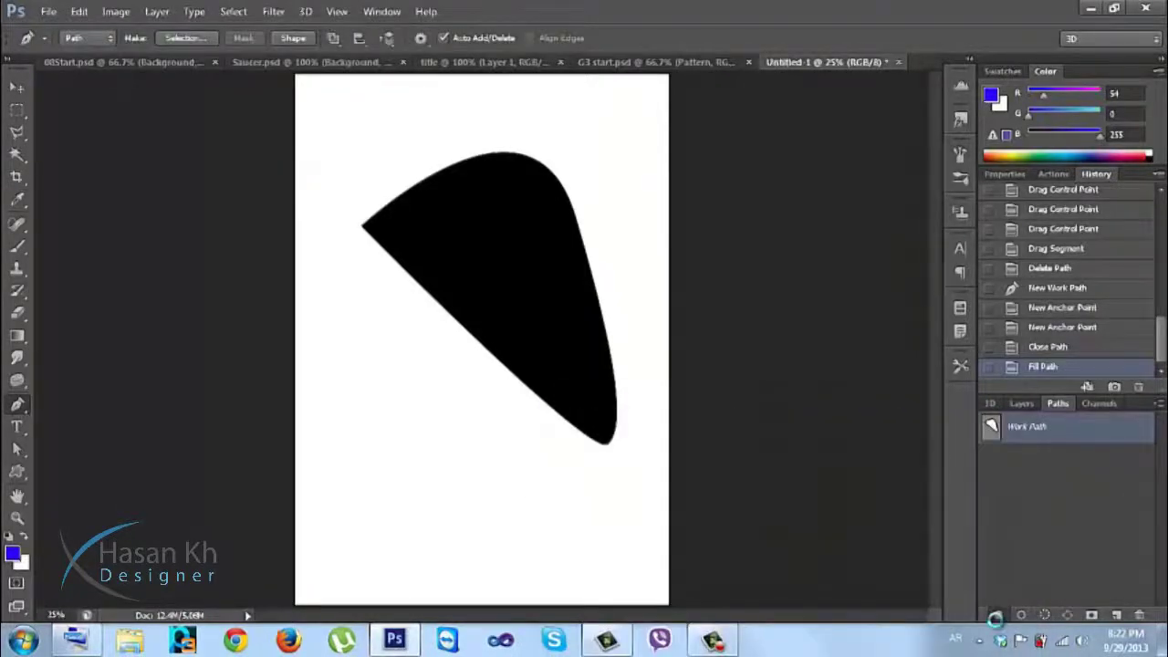
click(998, 616)
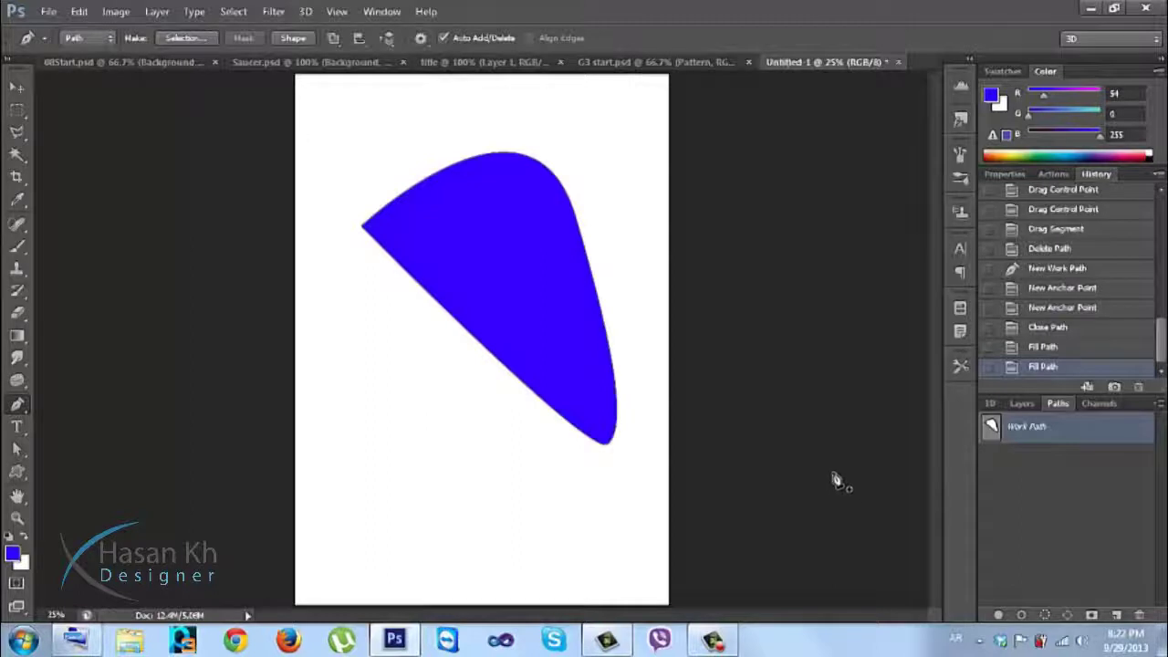
Undo the path fills and the whole path back to the blank page
key(ctrl+z)
key(ctrl+alt+z)
key(ctrl+alt+z)
key(ctrl+alt+z)
key(ctrl+alt+z)
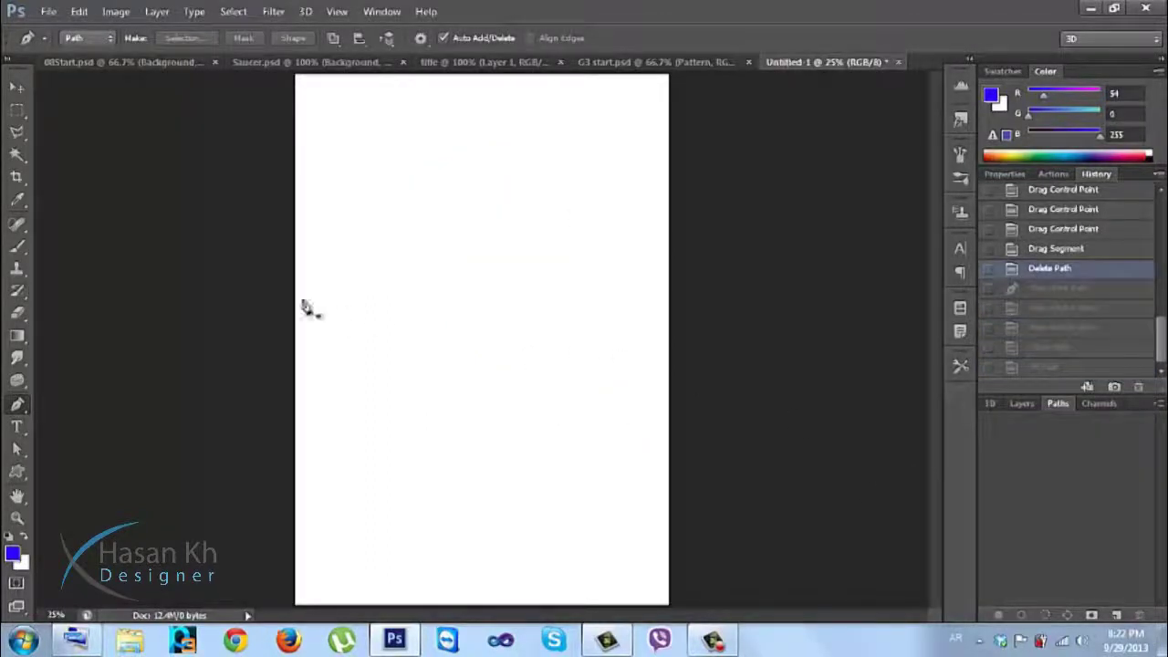
Draw a closed path with a corner at the upper left and smooth curved points at the upper right and lower middle
click(349, 269)
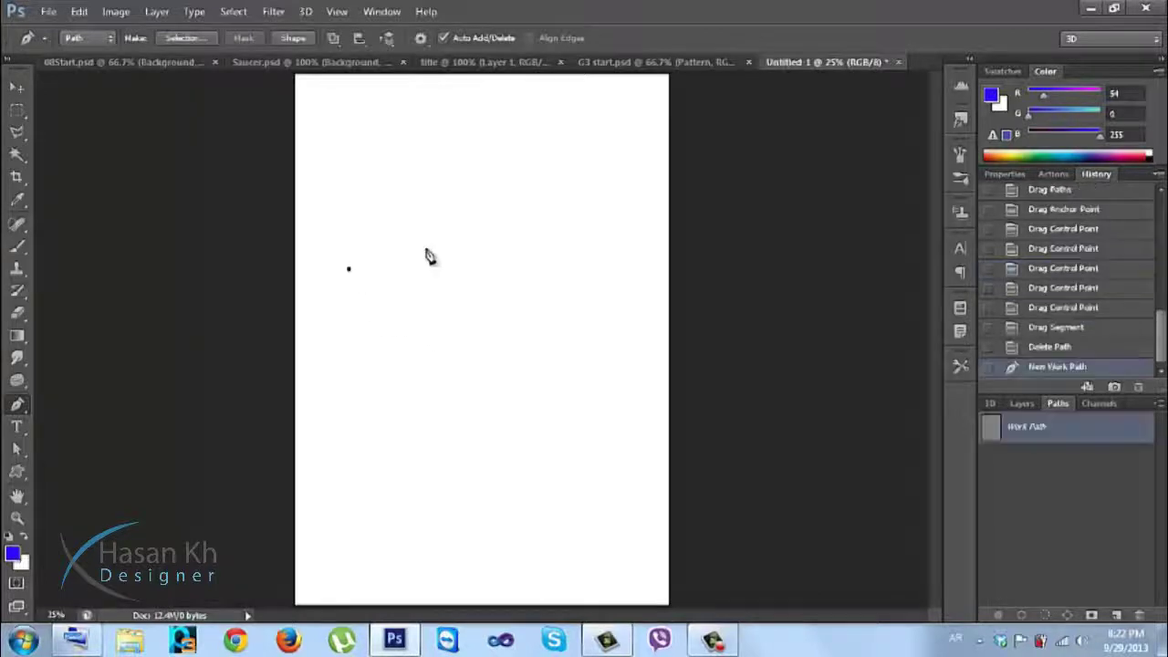
drag(608, 259, 684, 435)
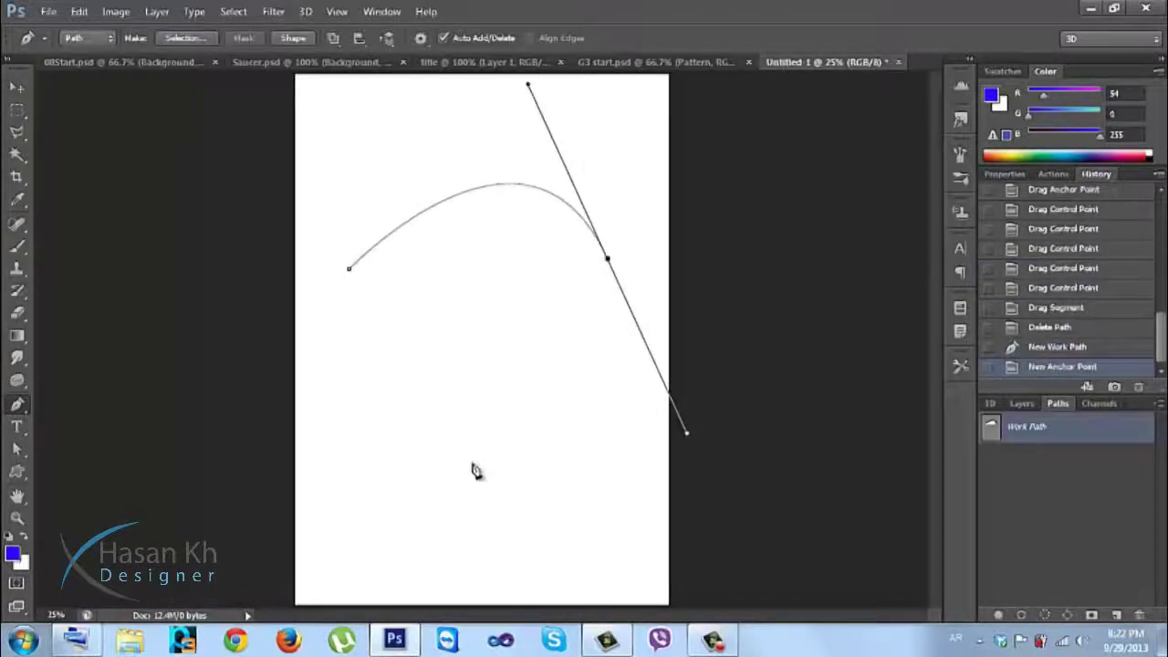
drag(496, 478, 430, 473)
click(348, 268)
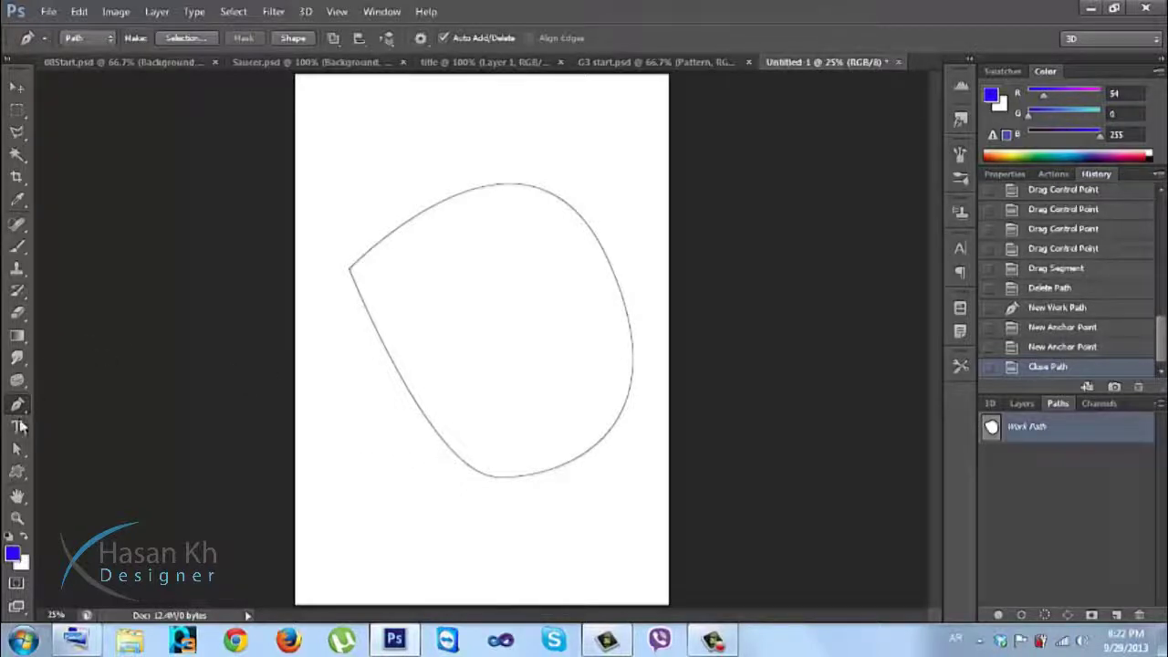
Select the closed path with the Direct Selection Tool so its anchor points are shown
click(16, 454)
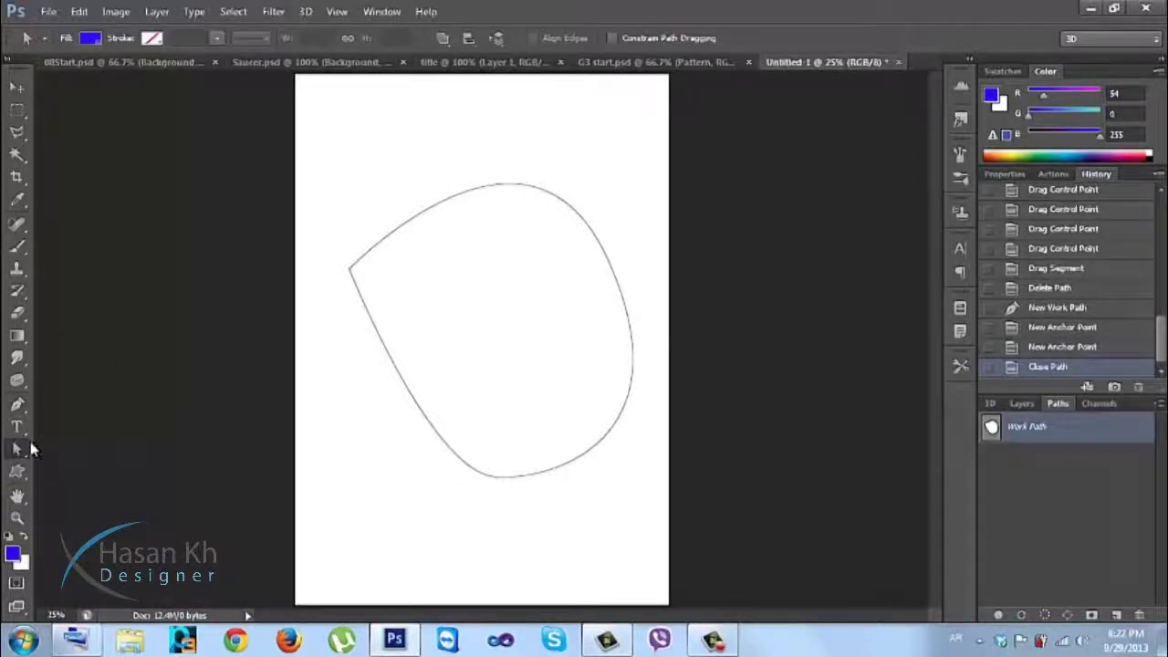
click(19, 457)
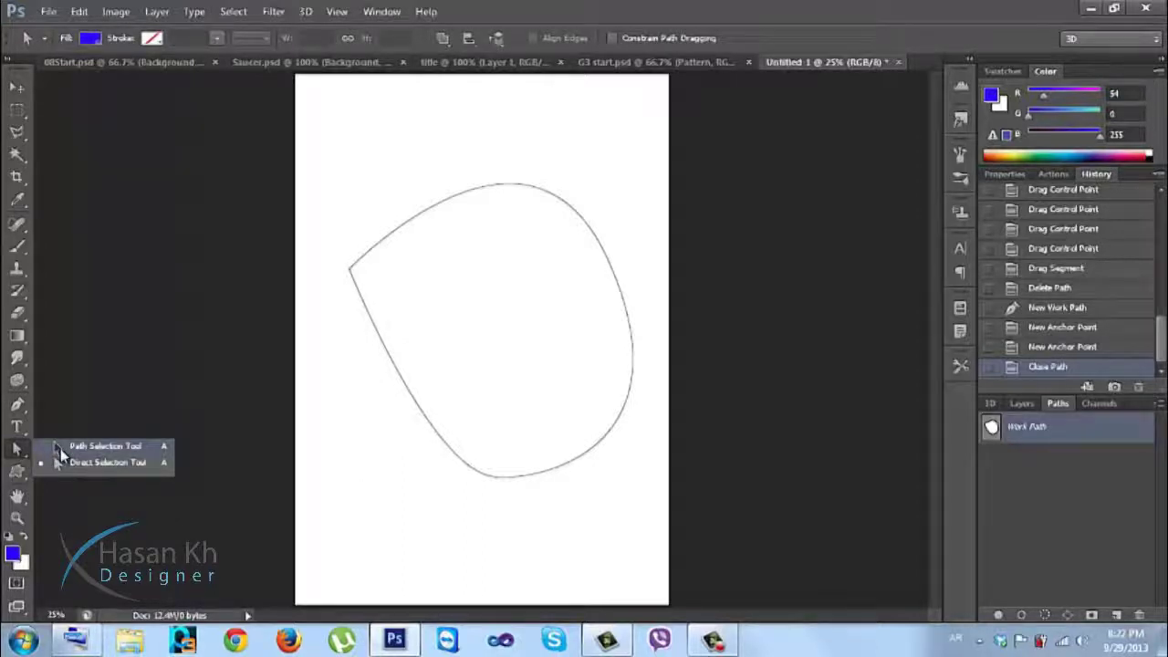
click(61, 462)
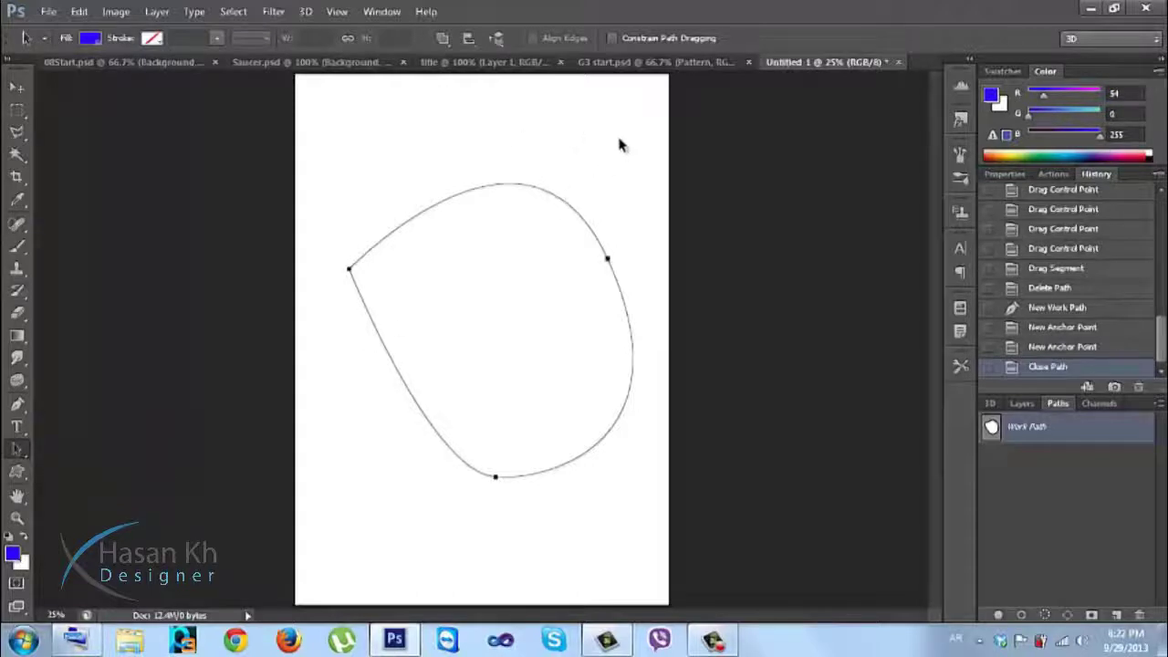
drag(624, 164, 390, 484)
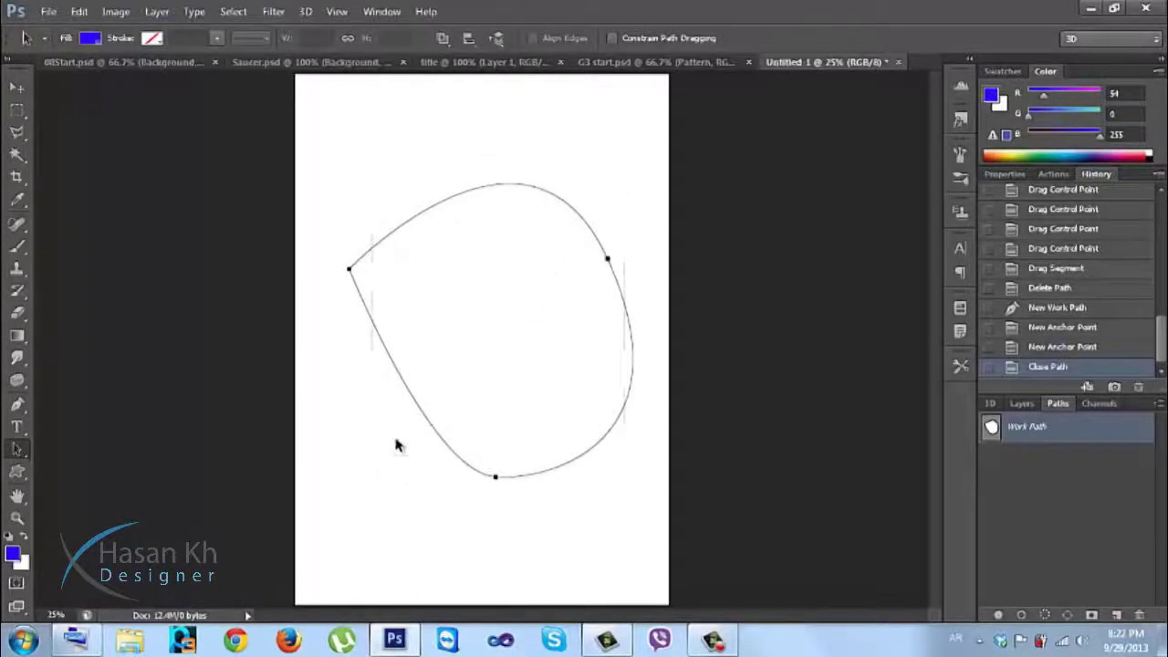
Examine the tools available for stroking the path, keep Brush, and leave the Stroke Path settings without applying
right_click(449, 228)
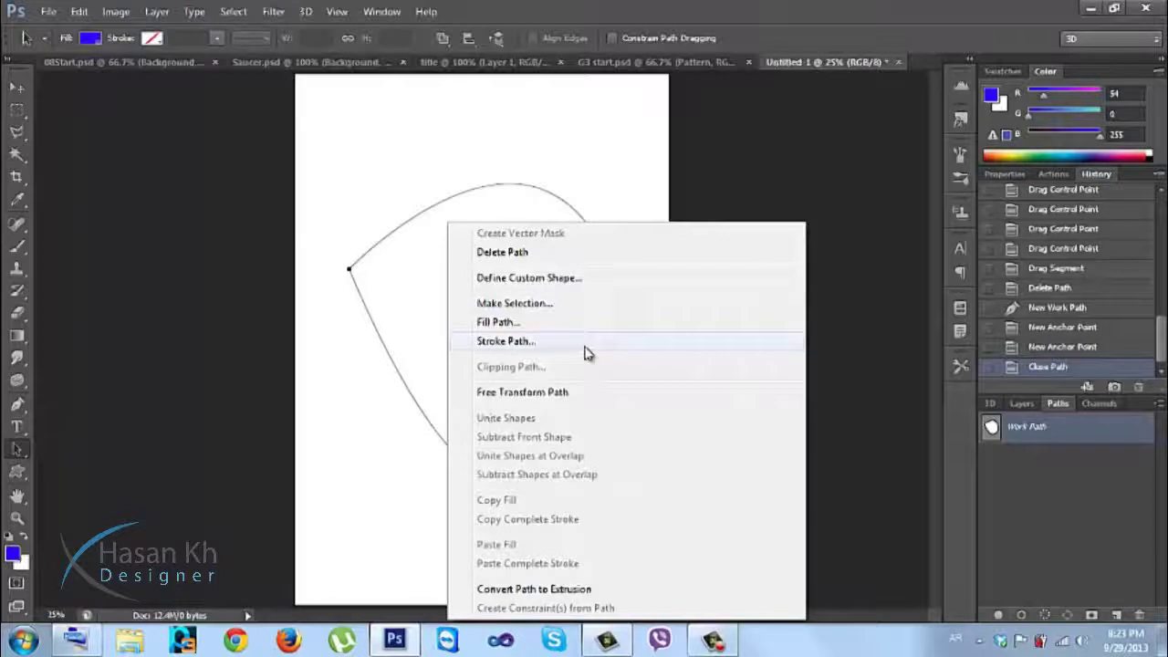
click(504, 345)
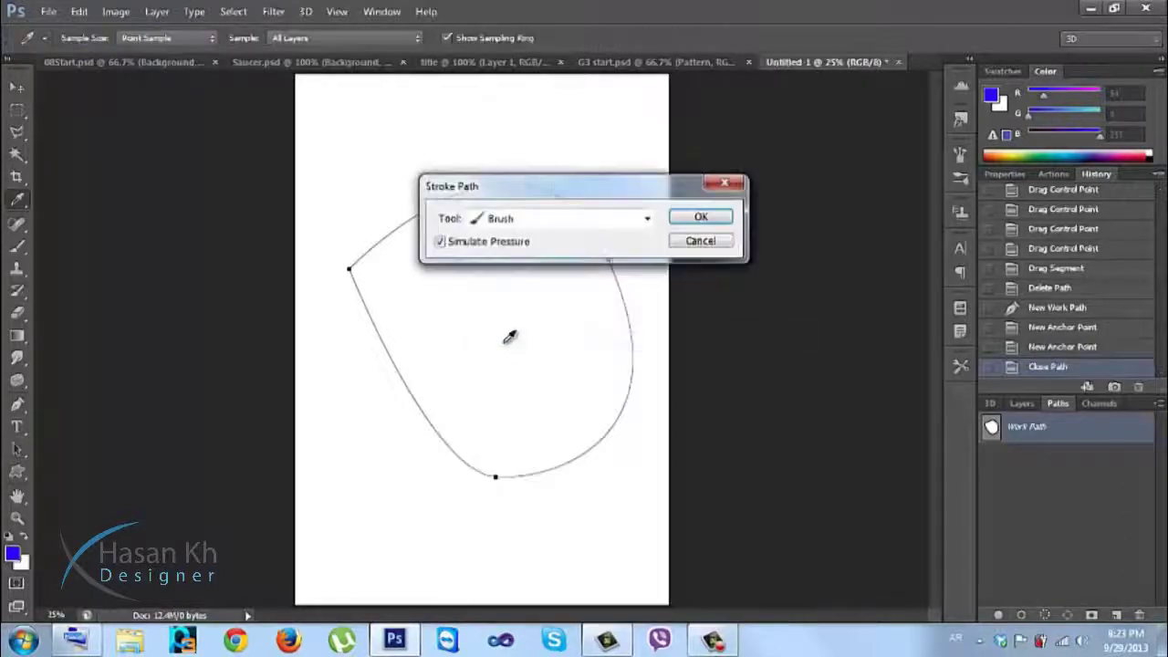
click(542, 223)
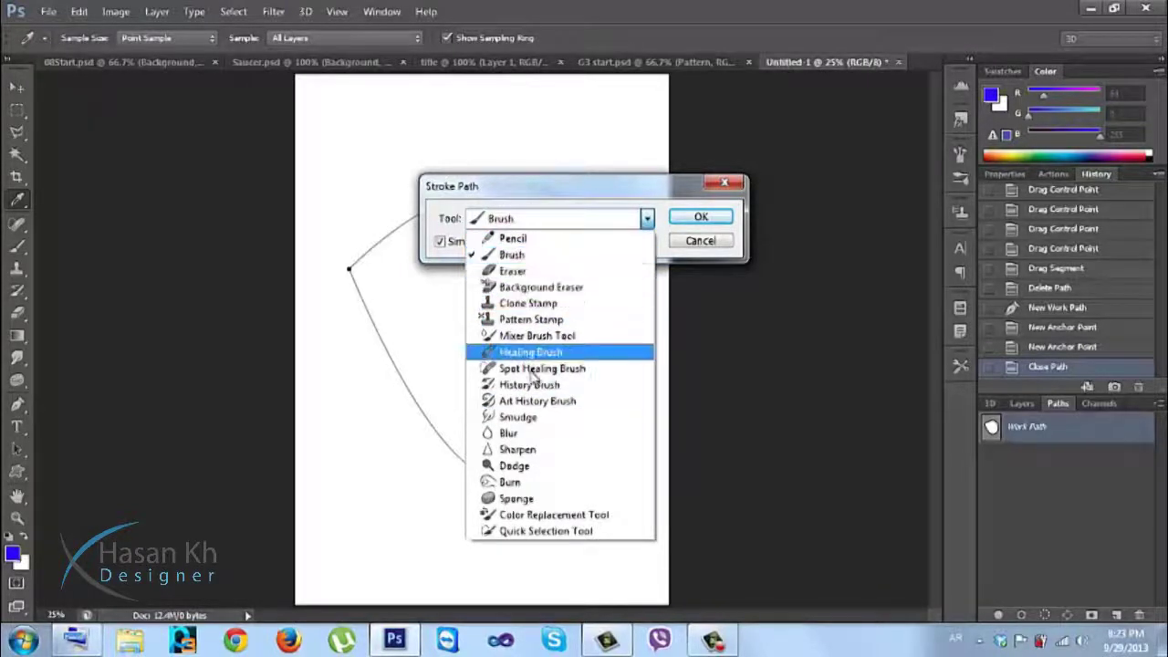
click(541, 257)
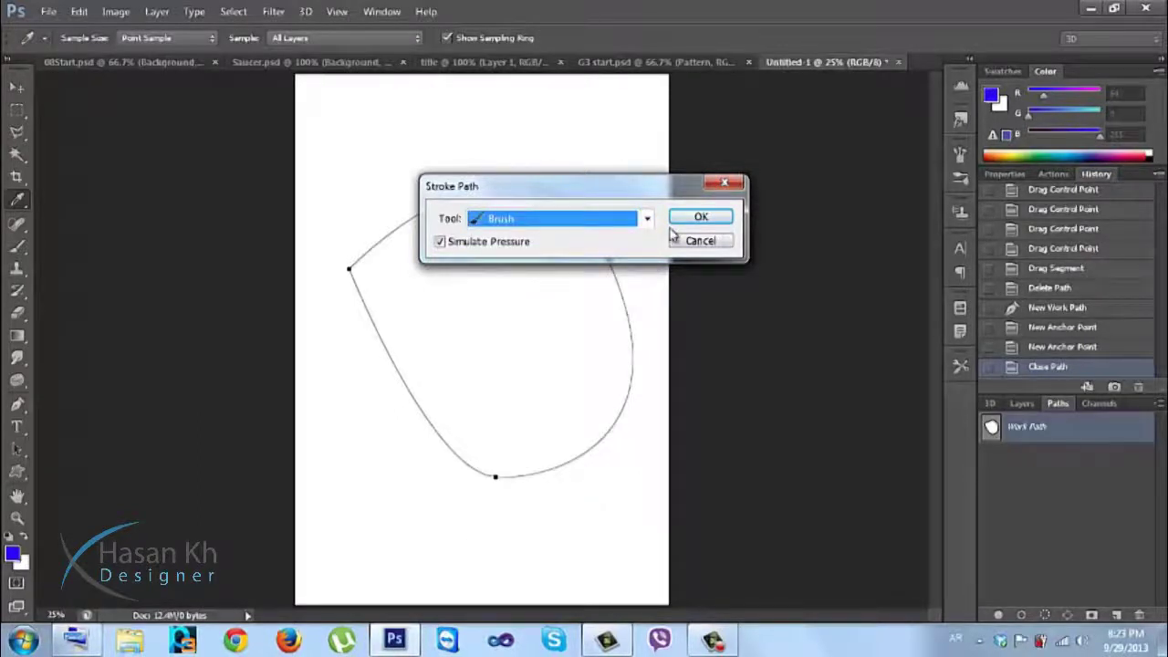
click(735, 188)
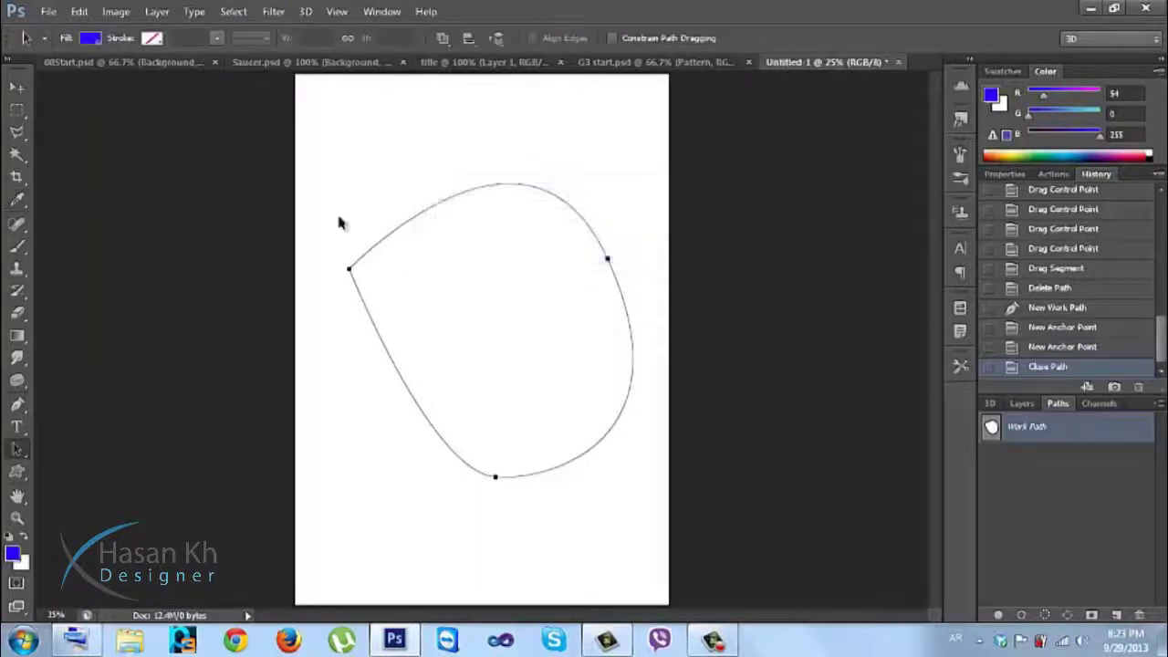
Set the Brush Tool to size 60 and test it with a blue stroke above the path, undoing the test stroke
drag(15, 254, 91, 241)
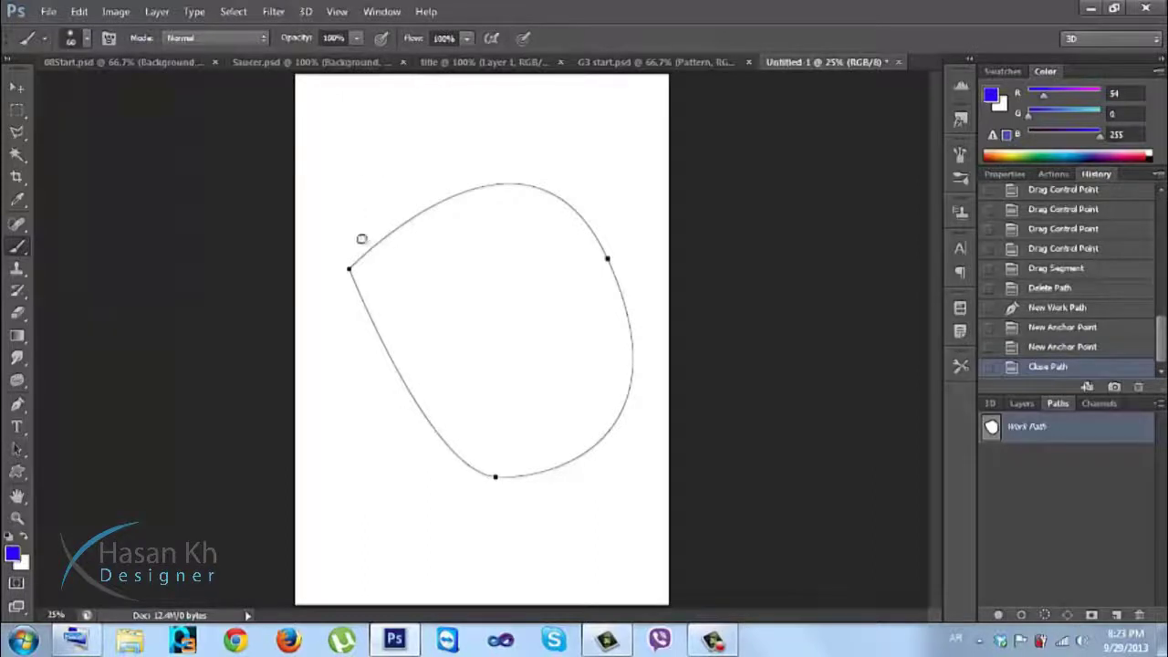
mouse_move(343, 156)
mouse_down()
mouse_move(412, 123)
mouse_move(481, 108)
mouse_move(561, 159)
mouse_up()
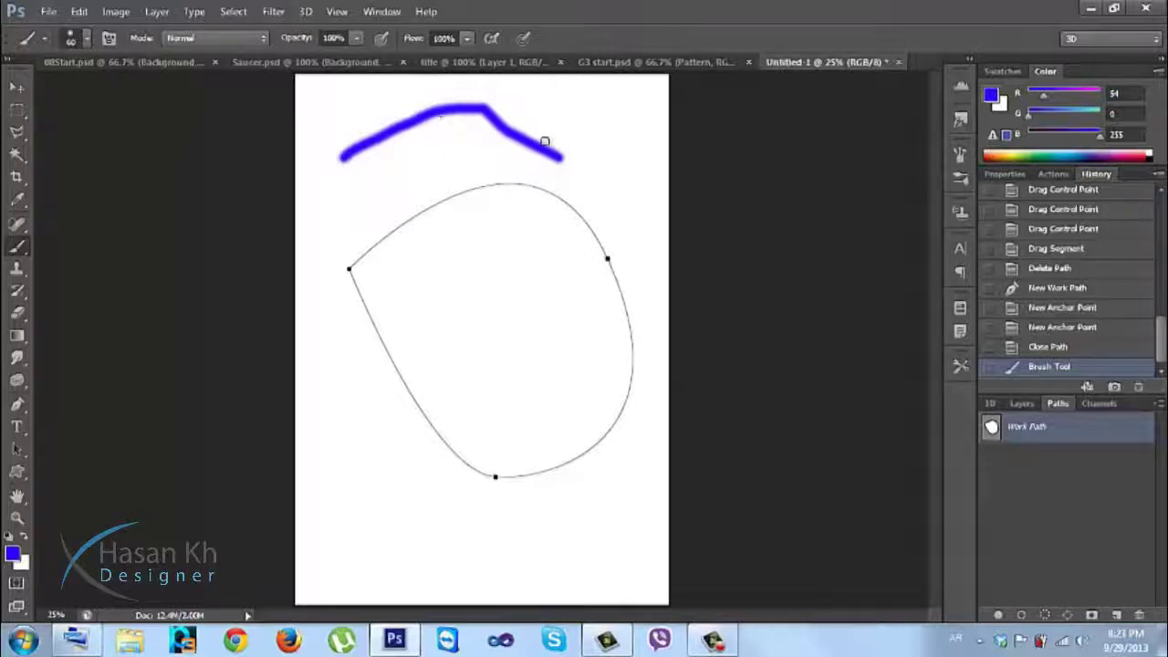
key(ctrl+z)
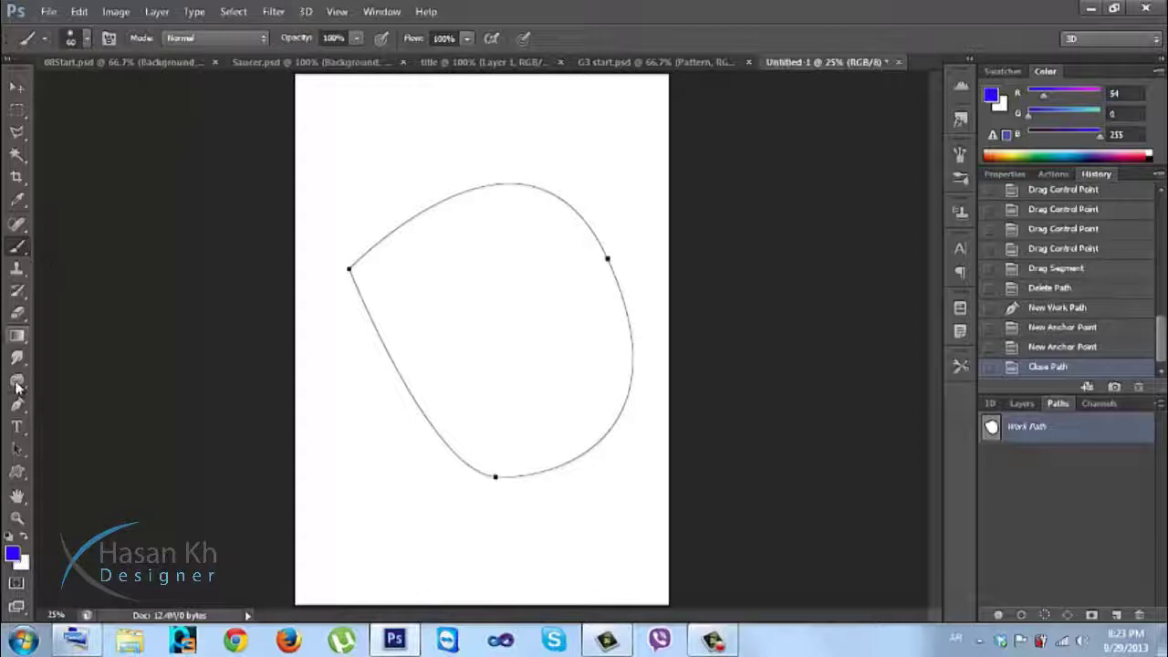
Stroke the closed path with the blue Brush, with Simulate Pressure turned off
click(16, 448)
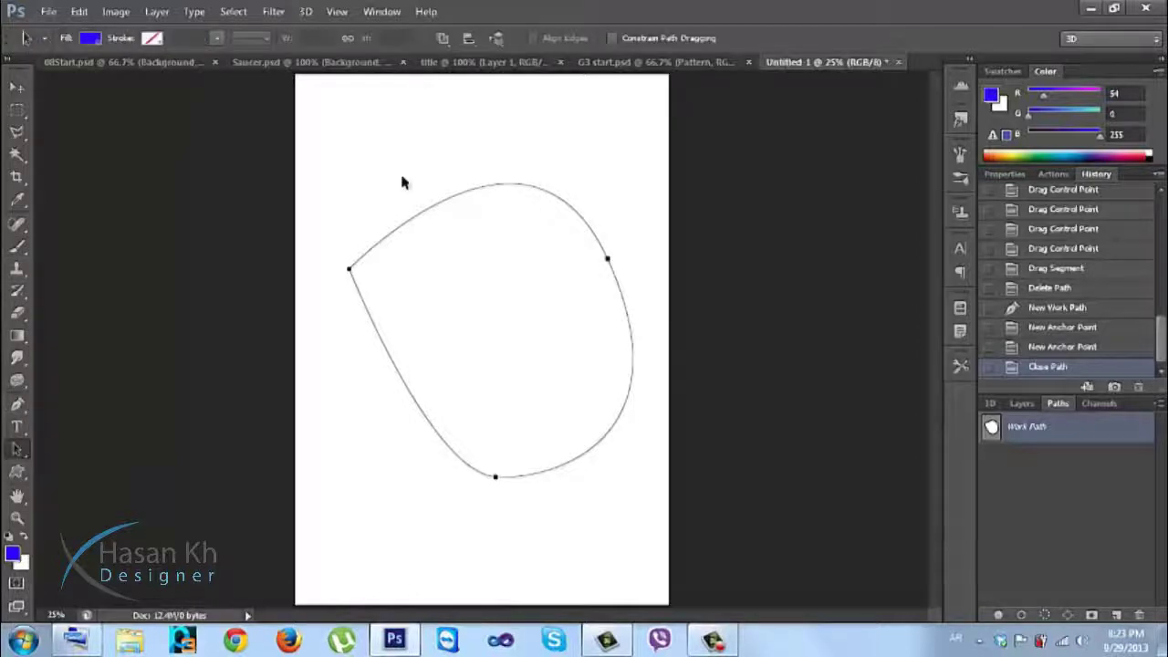
right_click(424, 217)
click(504, 344)
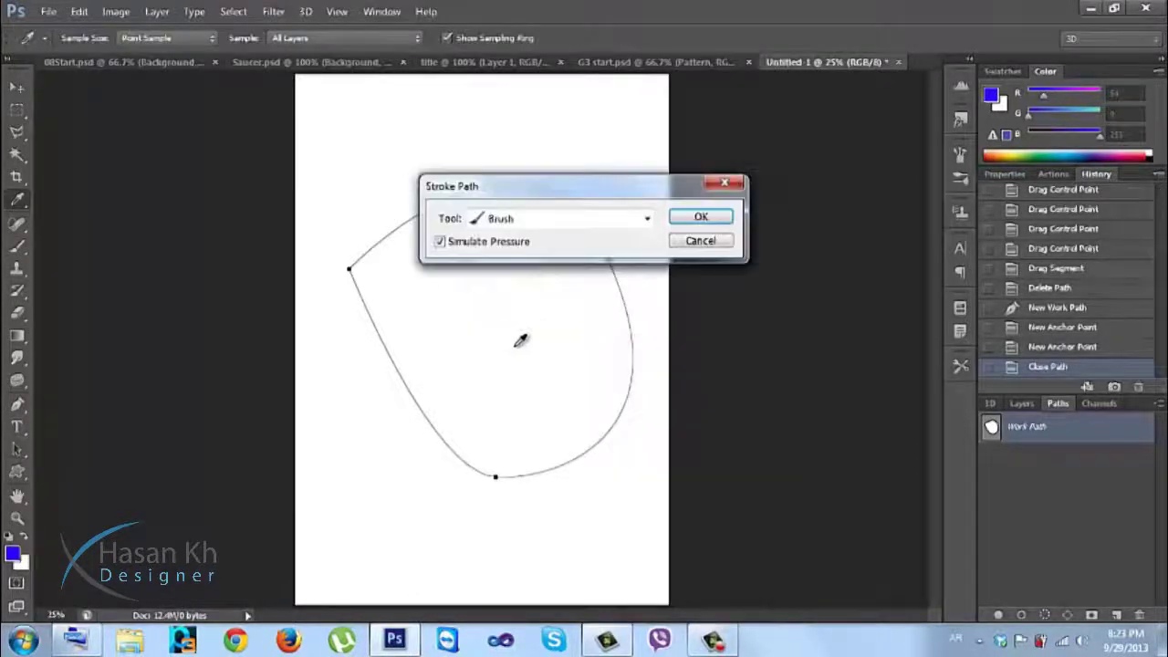
drag(623, 189, 819, 162)
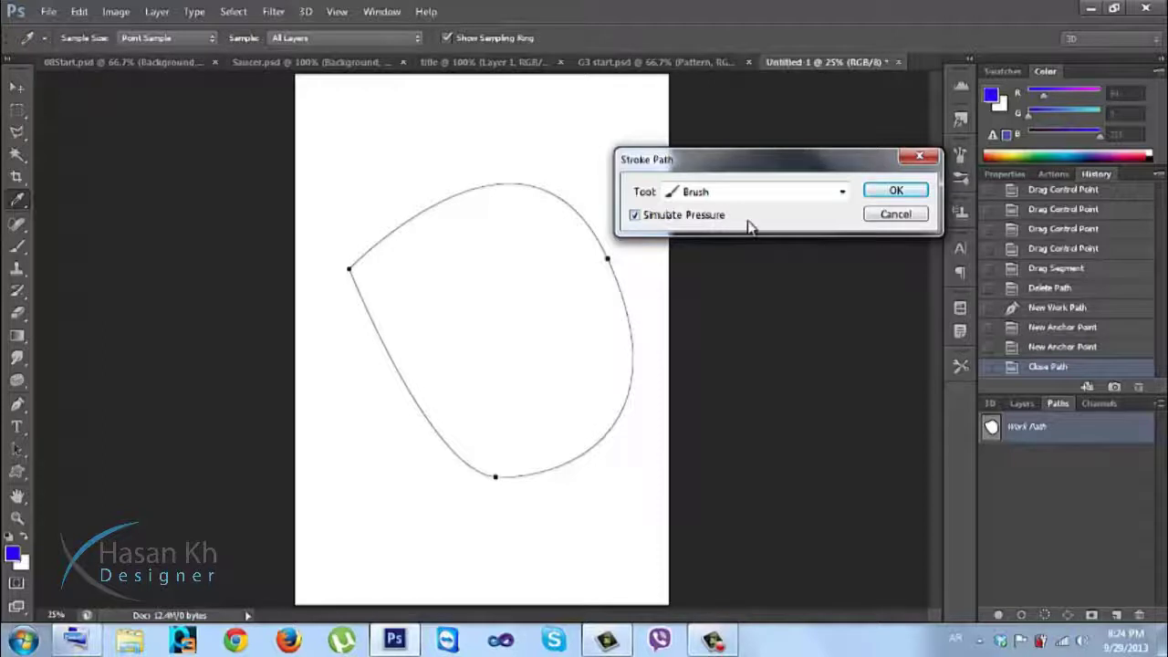
click(670, 217)
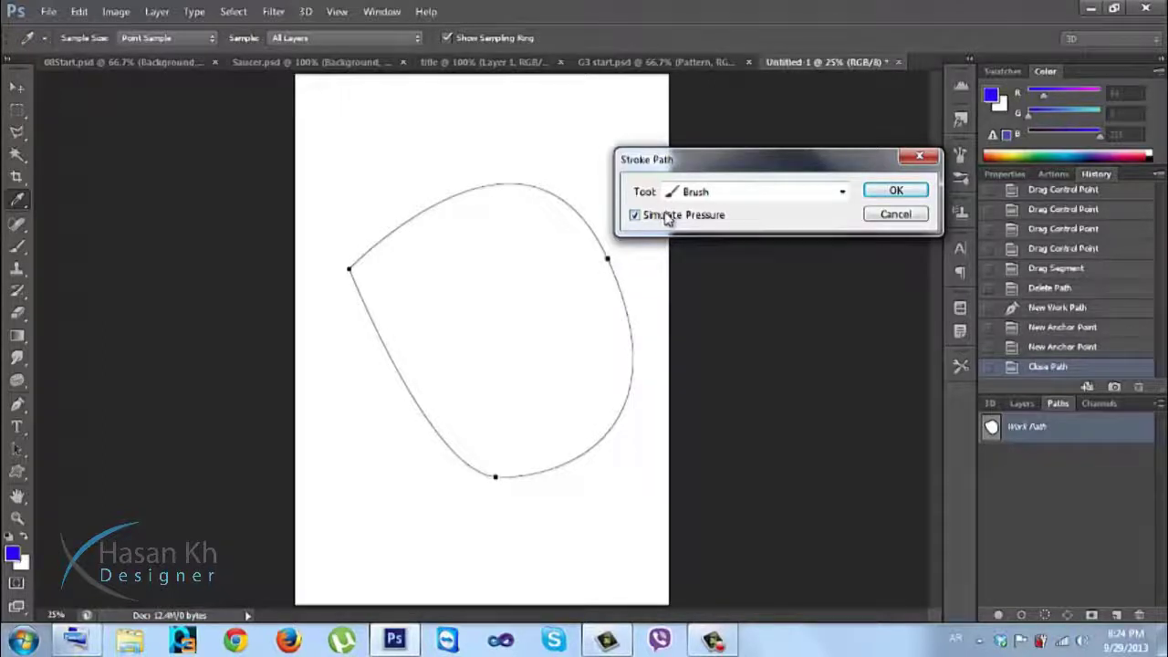
click(878, 189)
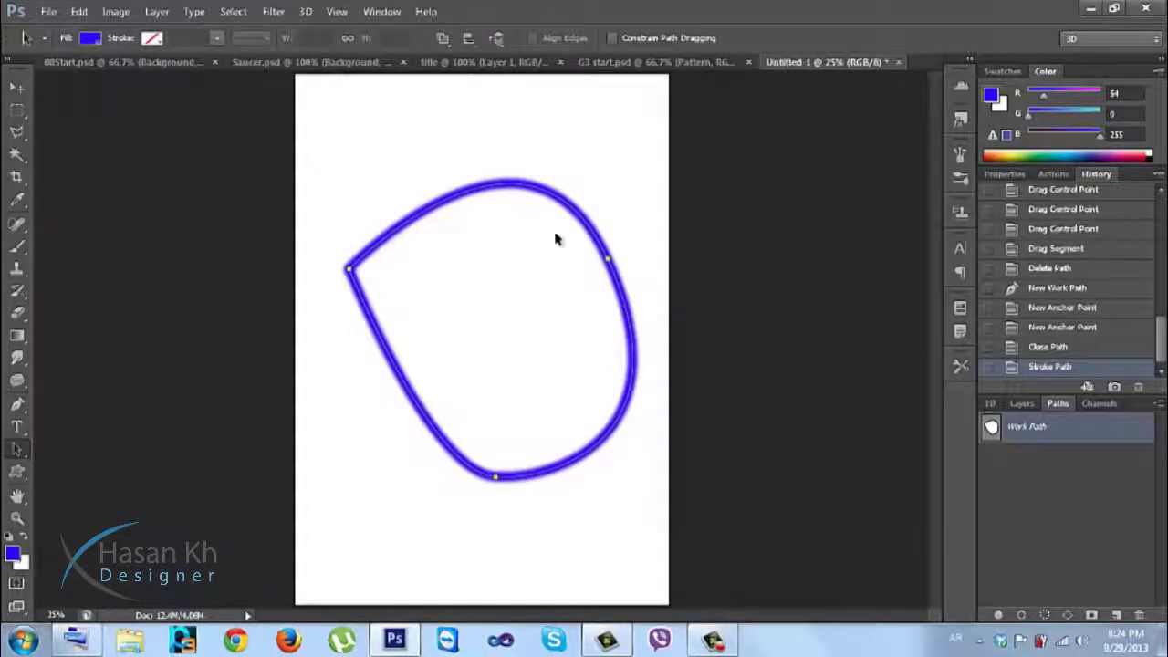
Undo the Brush stroke, stroke the closed path again with Simulate Pressure turned on, and hide the path outline
key(ctrl+z)
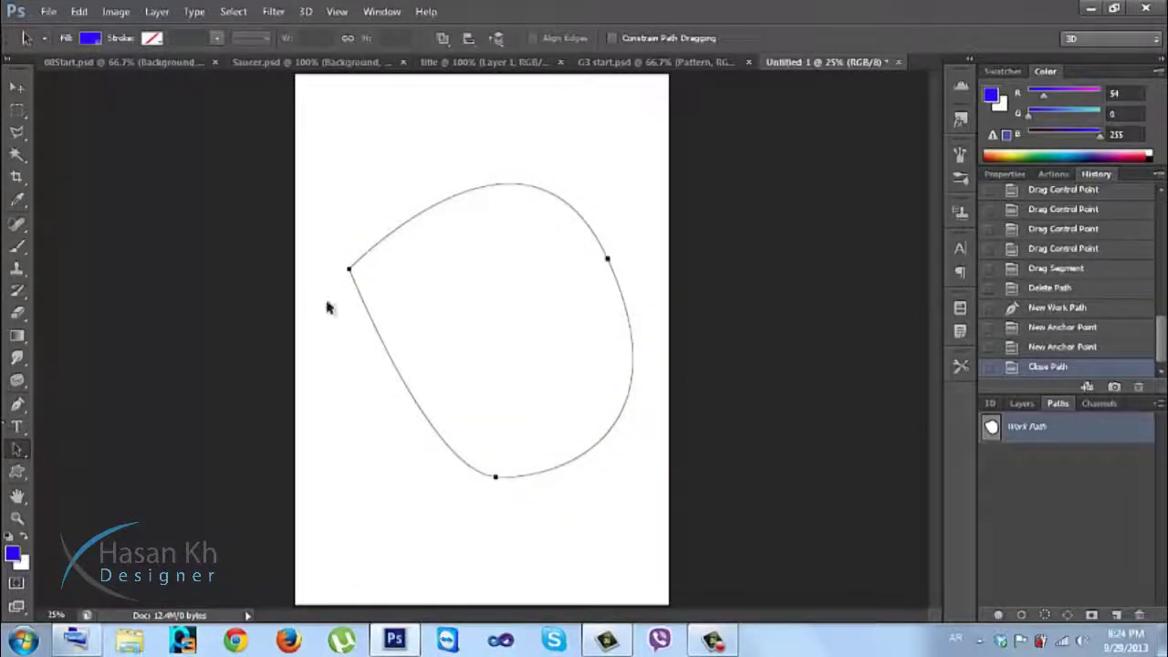
right_click(371, 288)
click(475, 344)
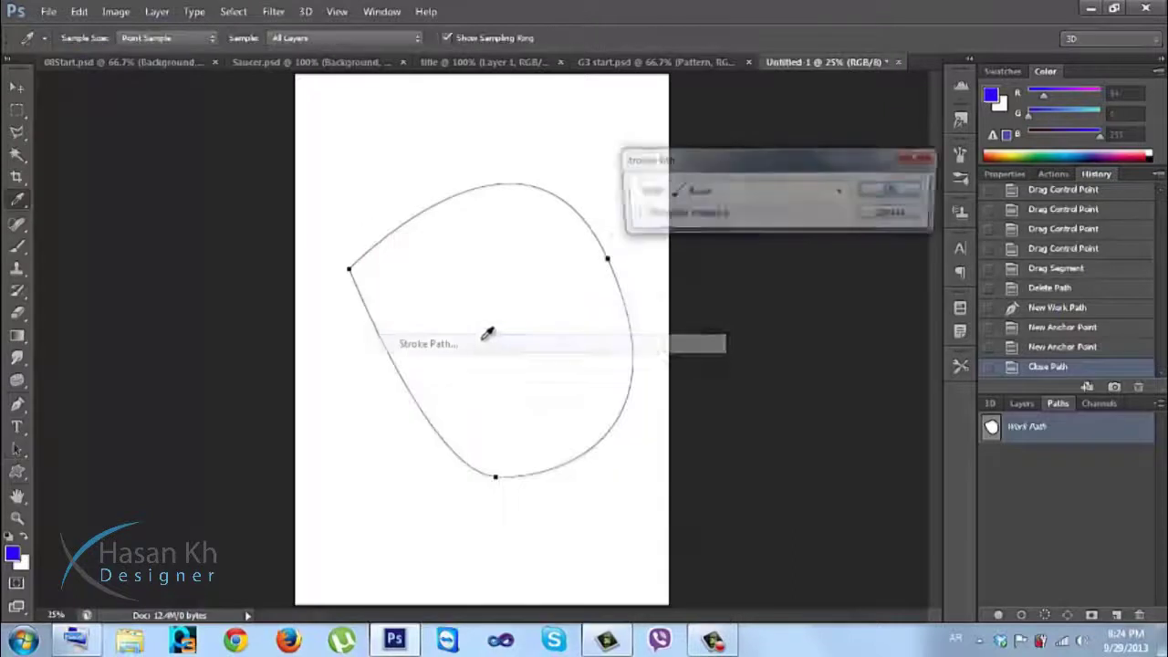
click(894, 189)
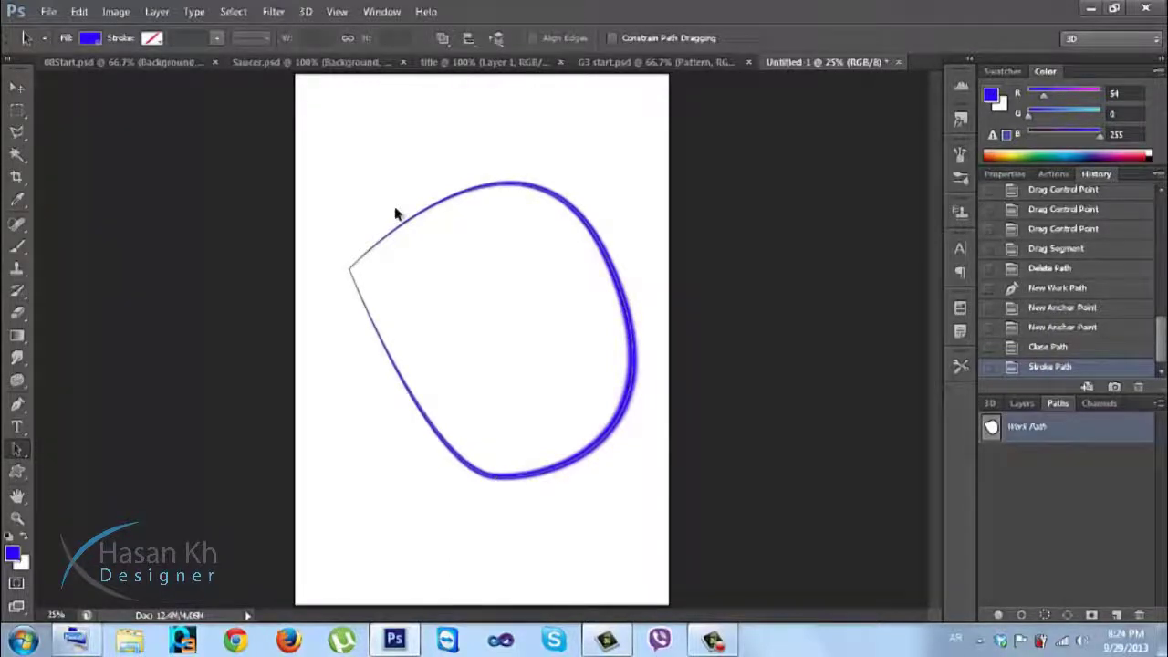
key(Escape)
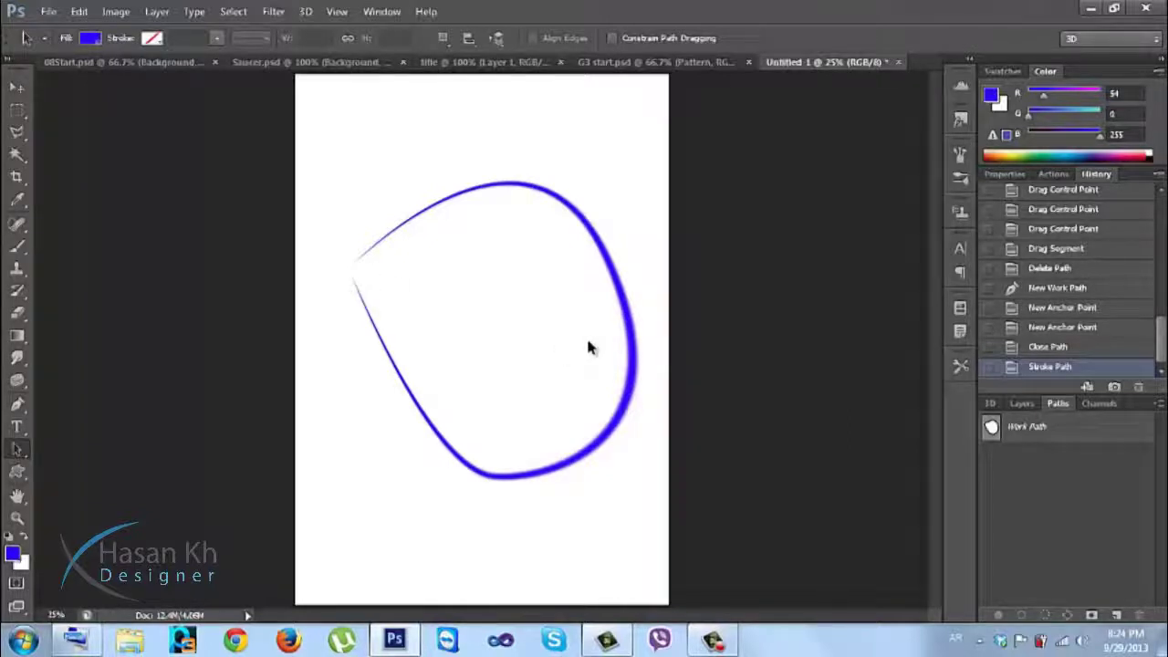
Undo the stroke and close the Untitled-1 practice document without saving its changes
key(ctrl+z)
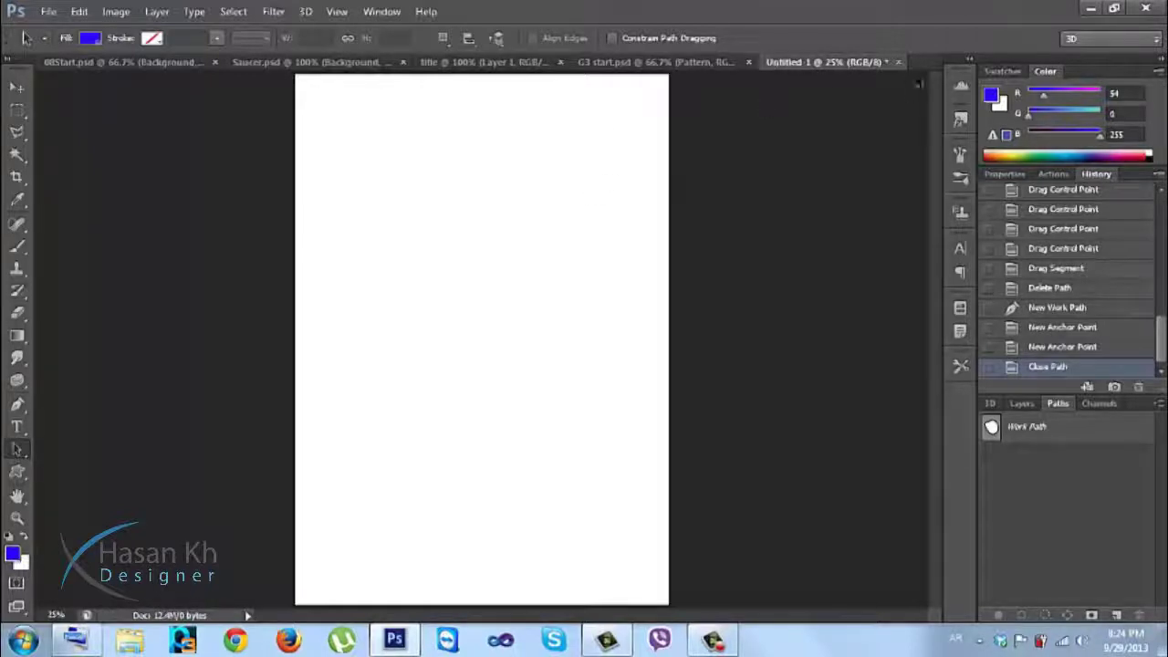
click(898, 62)
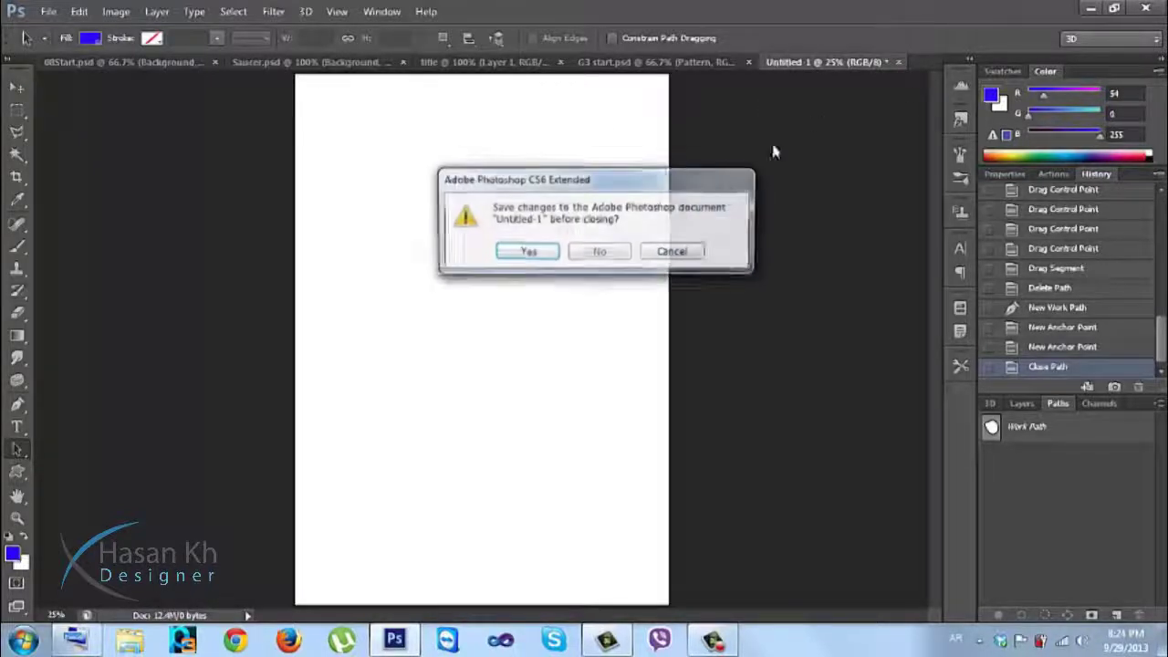
click(615, 251)
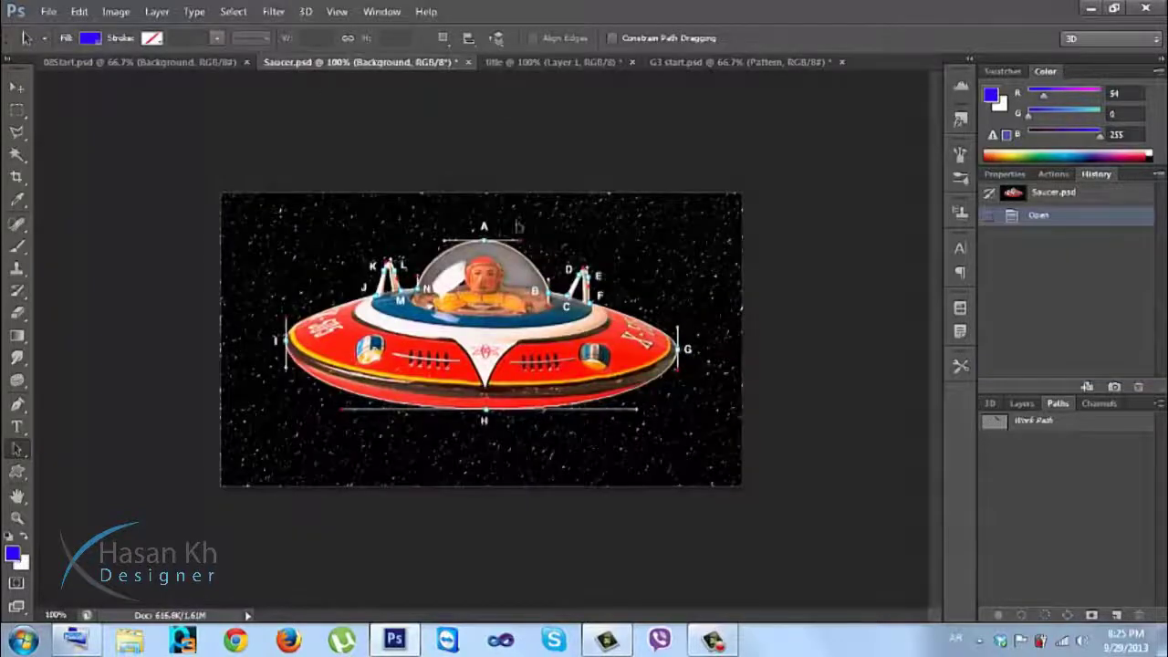
Delete the existing Work Path from Saucer.psd, bring the layers into view and activate the Pen Tool
drag(1088, 426, 1149, 613)
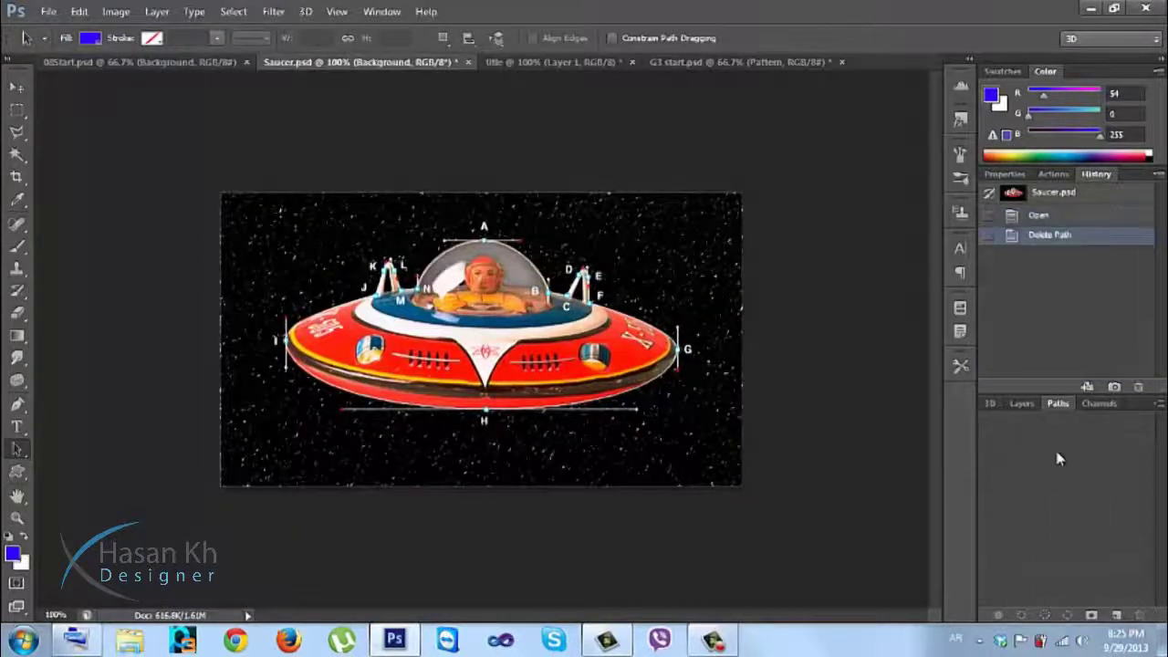
click(1022, 402)
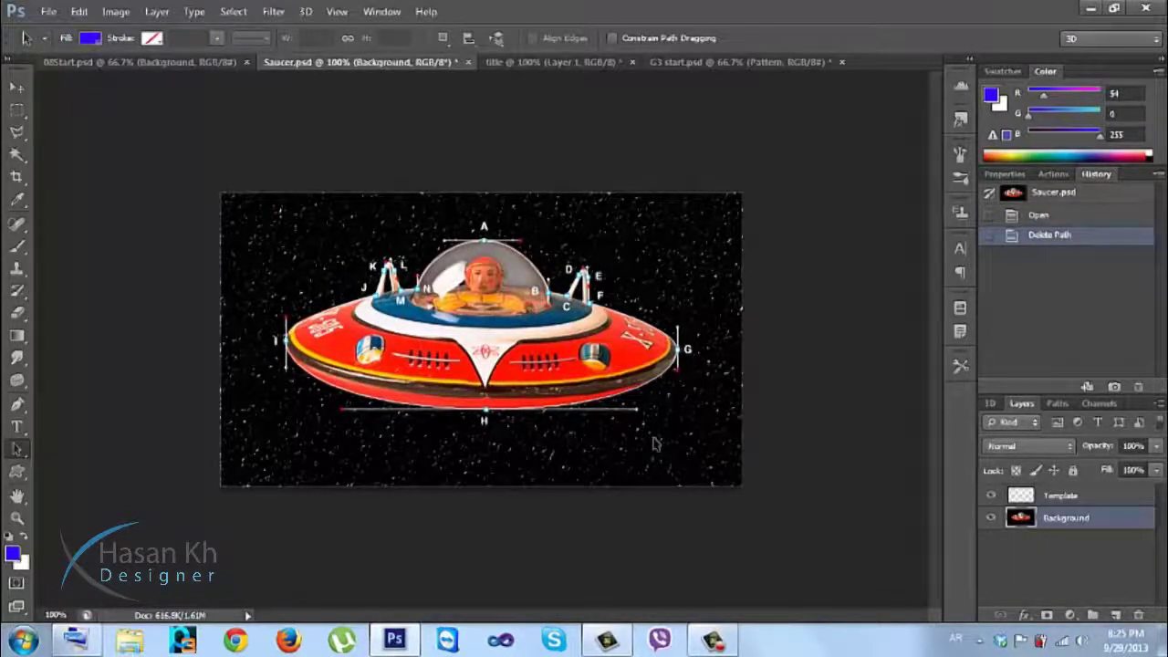
click(16, 405)
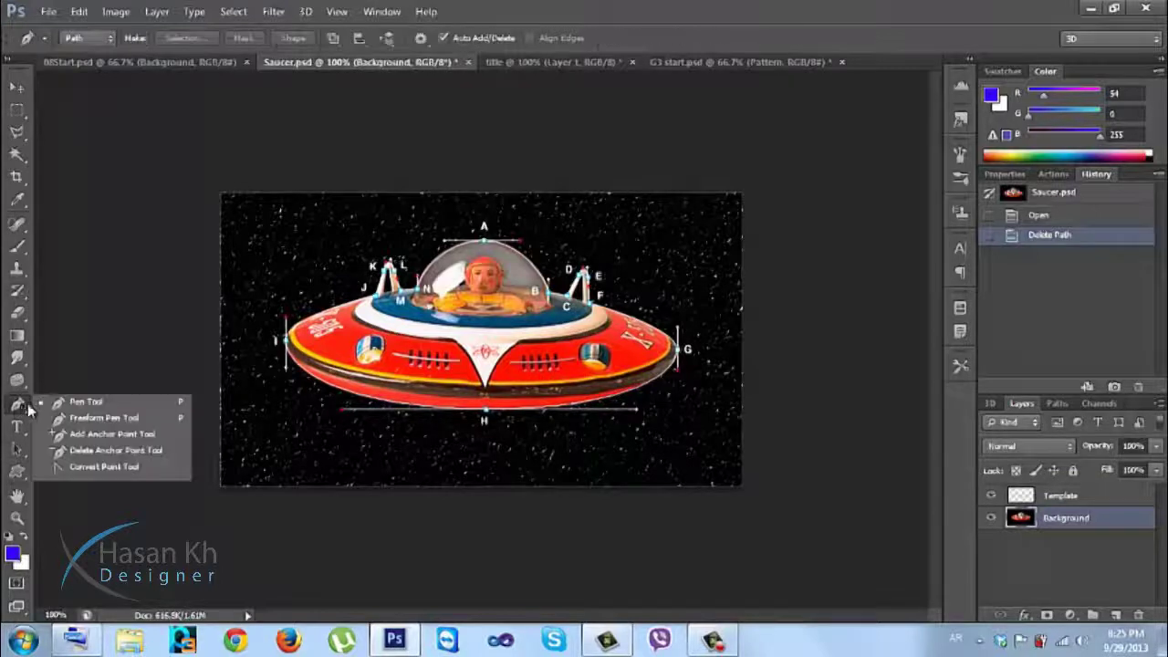
click(57, 402)
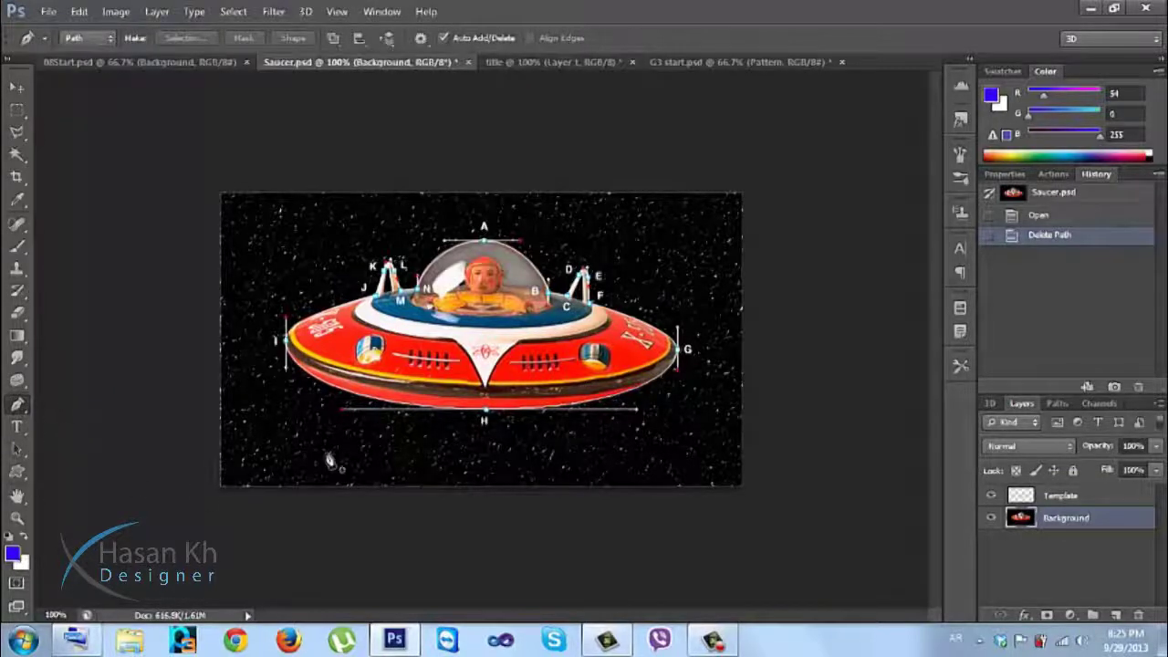
Compare the saucer with and without its lettered guide by hiding and reshowing the Template layer
key(ctrl+plus)
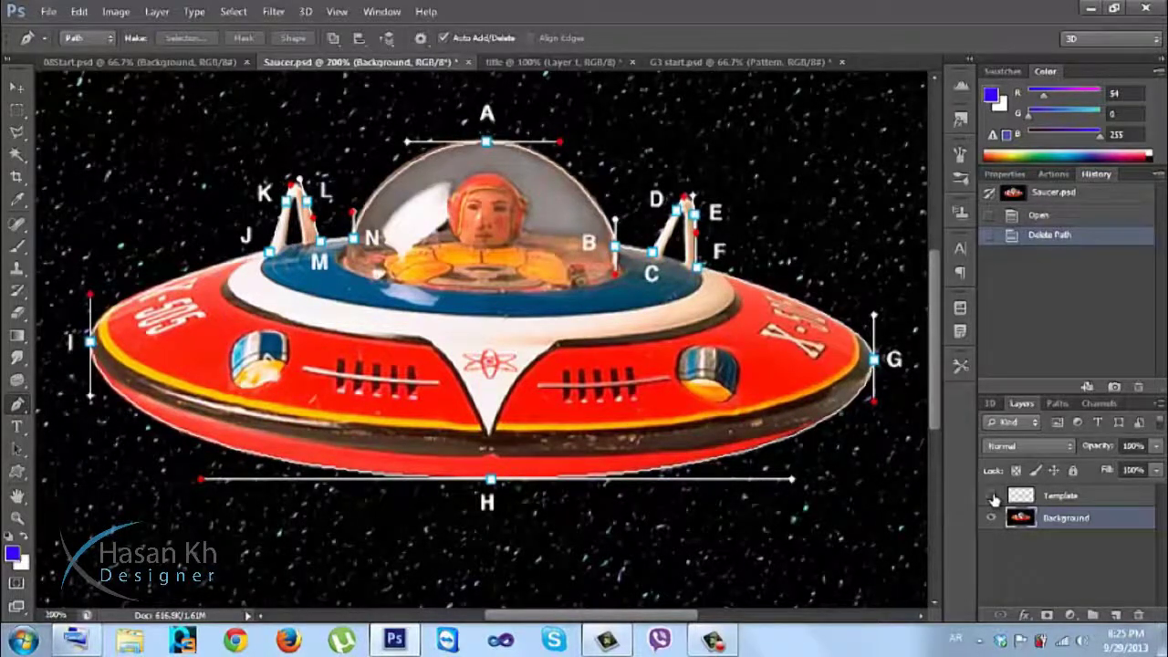
click(992, 496)
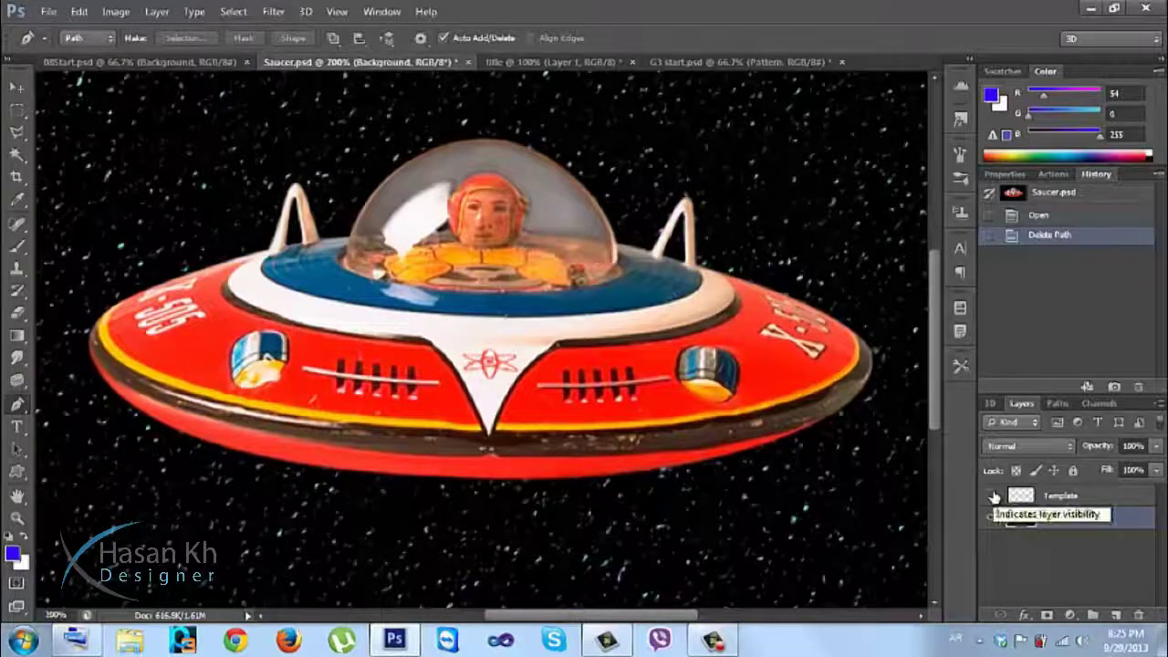
click(992, 496)
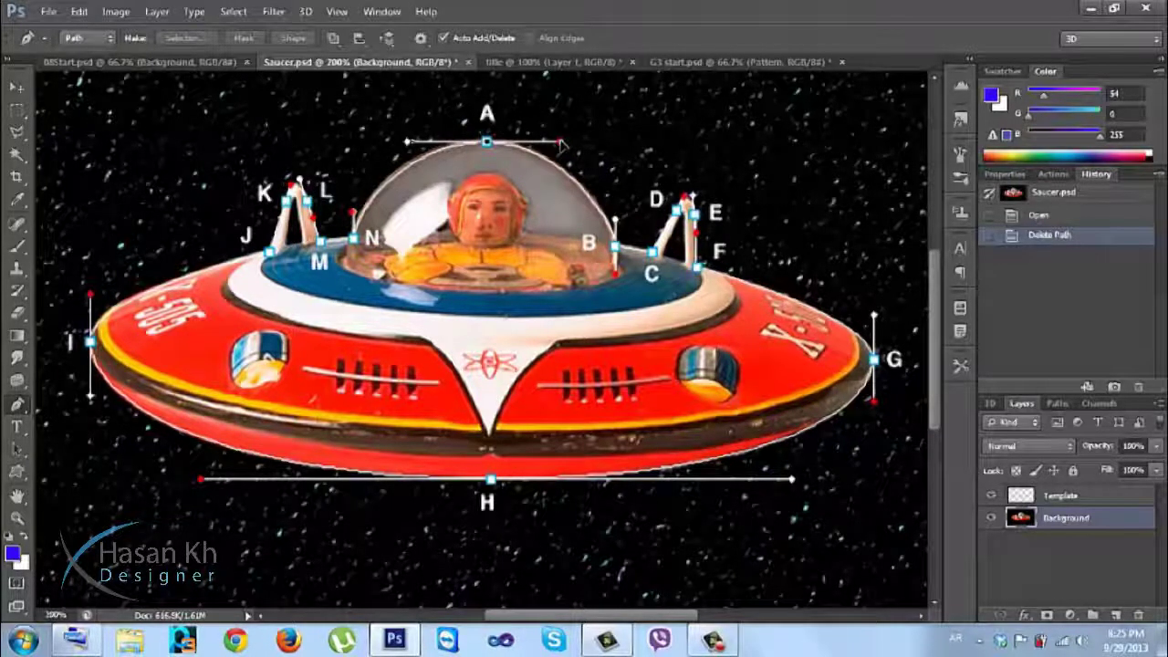
Start a new path over the glass dome with smooth anchor points at A and B, extending their direction handles to the red dots
drag(562, 144, 562, 144)
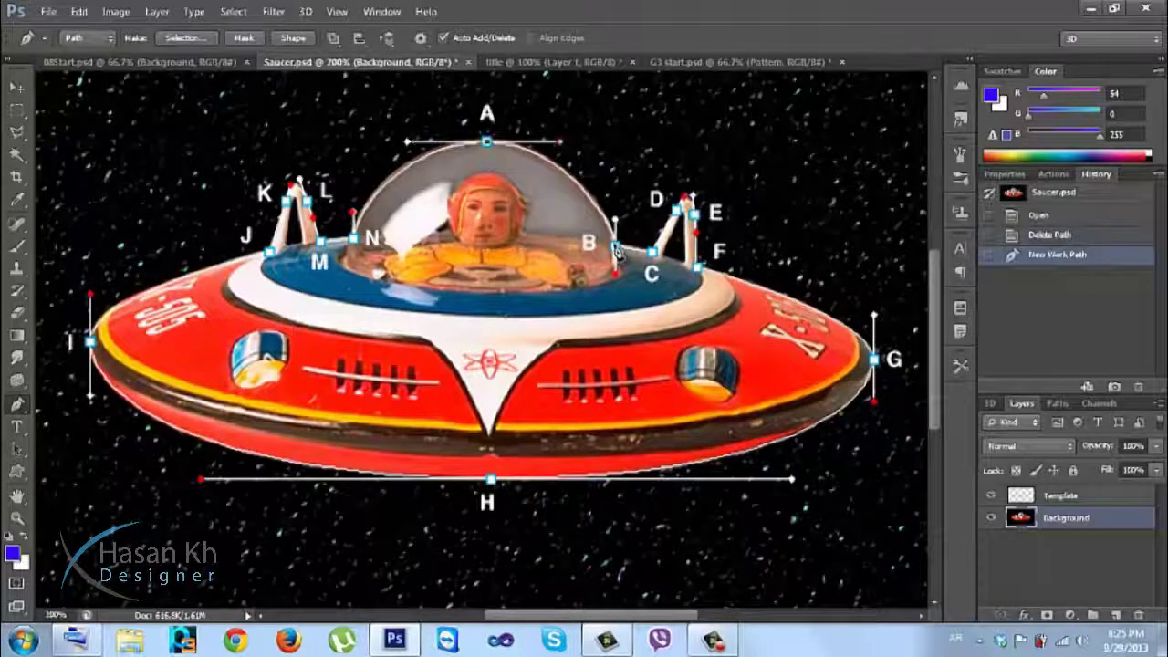
drag(614, 259, 618, 281)
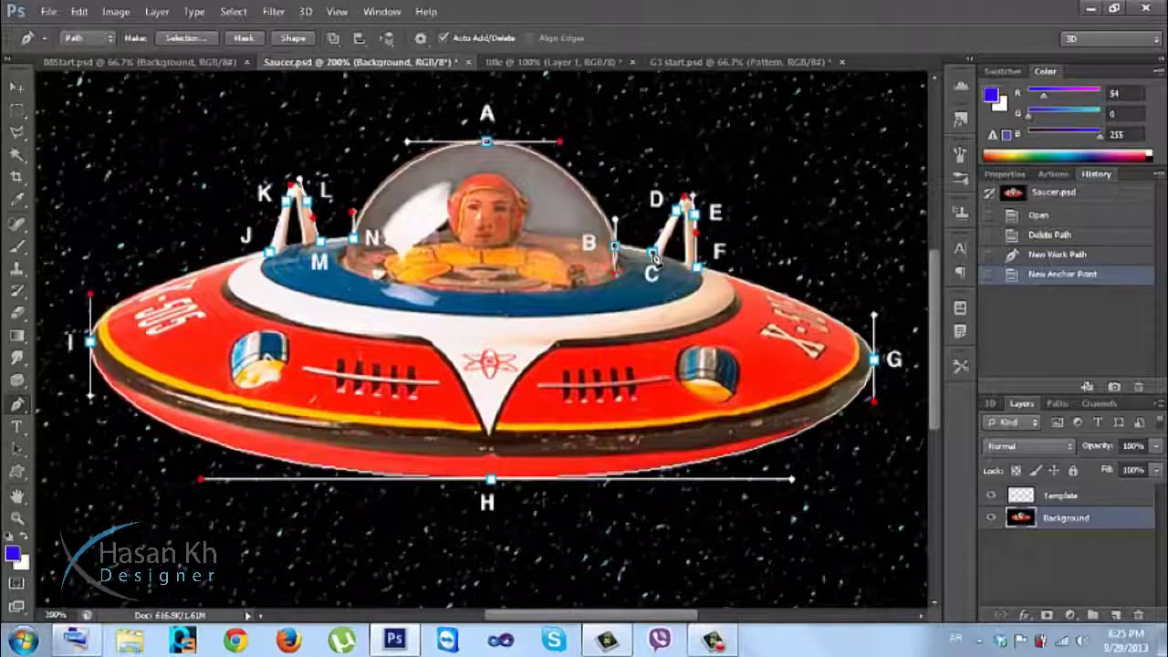
Try to continue the path straight from B to anchor point C, and undo that point
click(655, 258)
key(ctrl+plus)
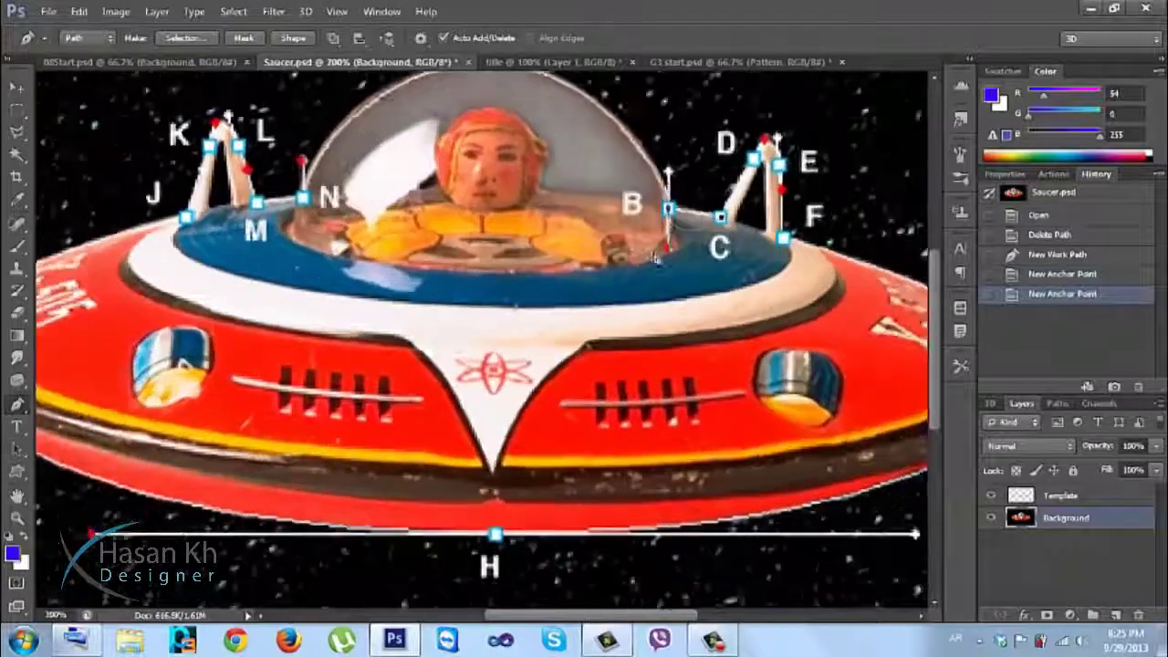
drag(748, 305, 430, 433)
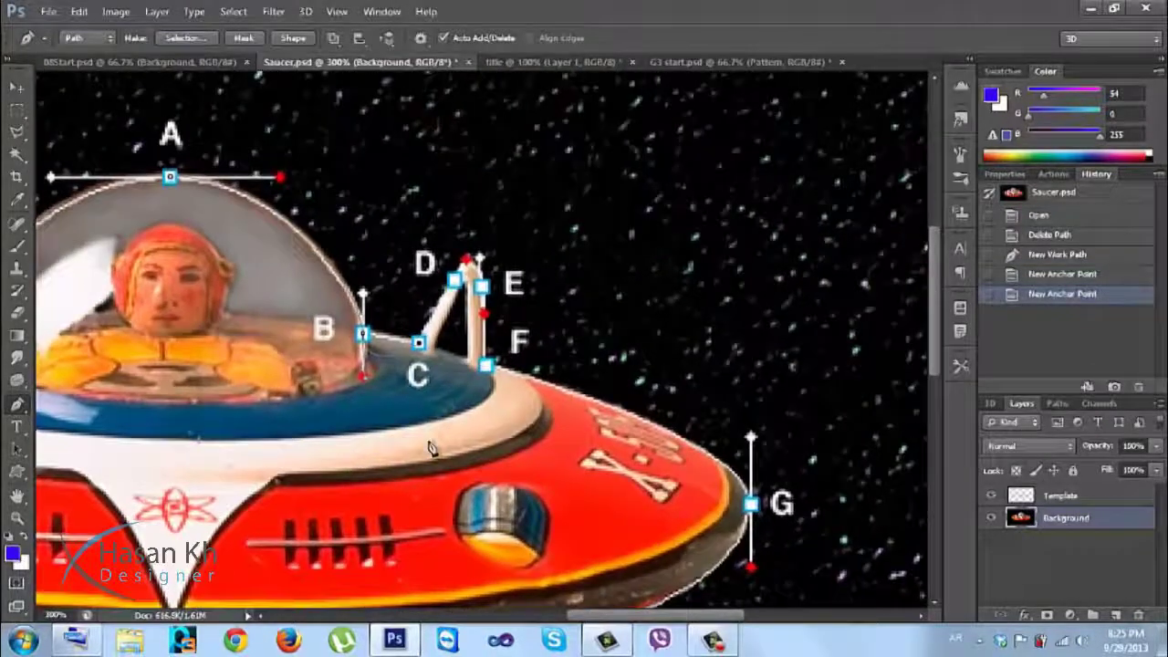
key(ctrl+plus)
key(ctrl+plus)
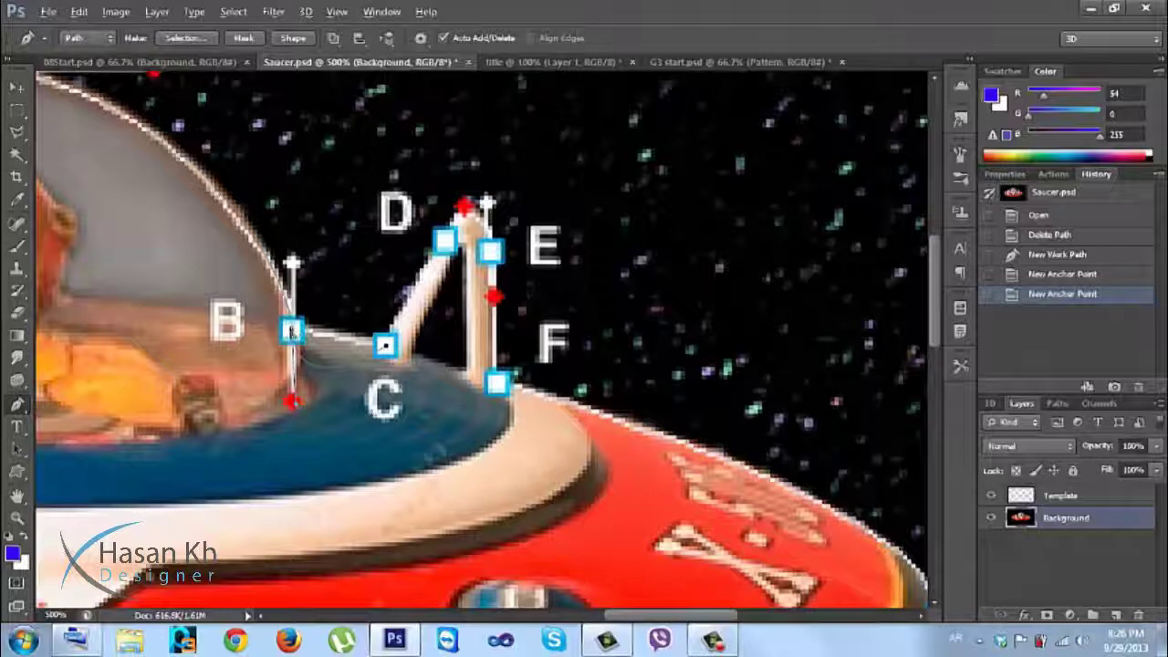
key(alt)
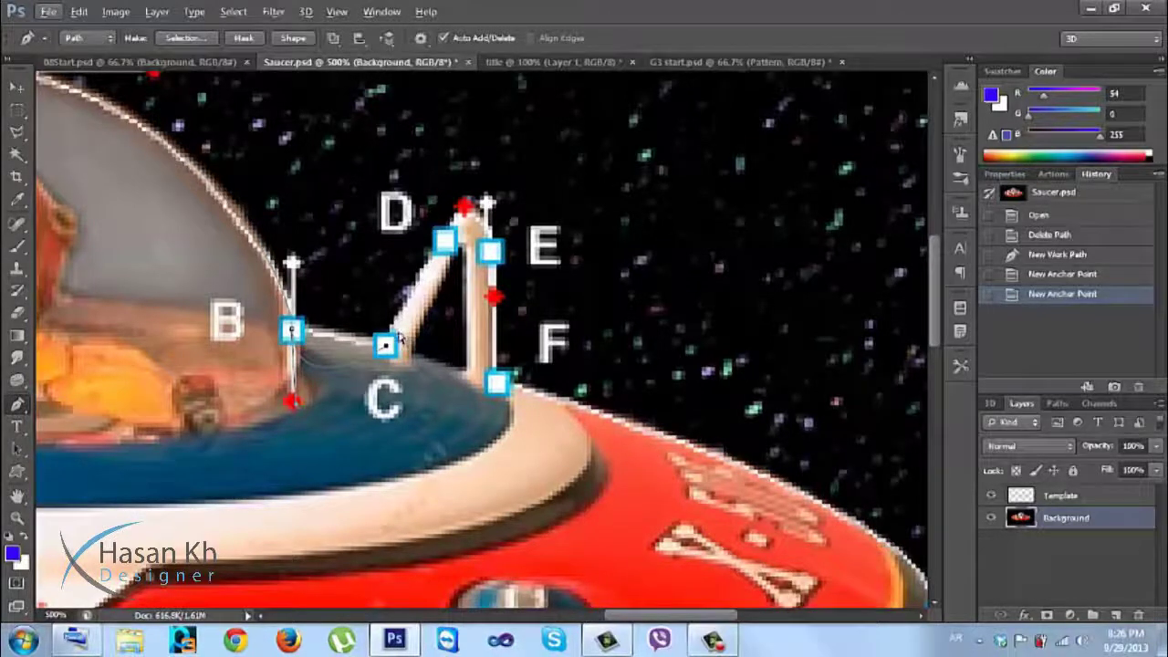
key(ctrl+z)
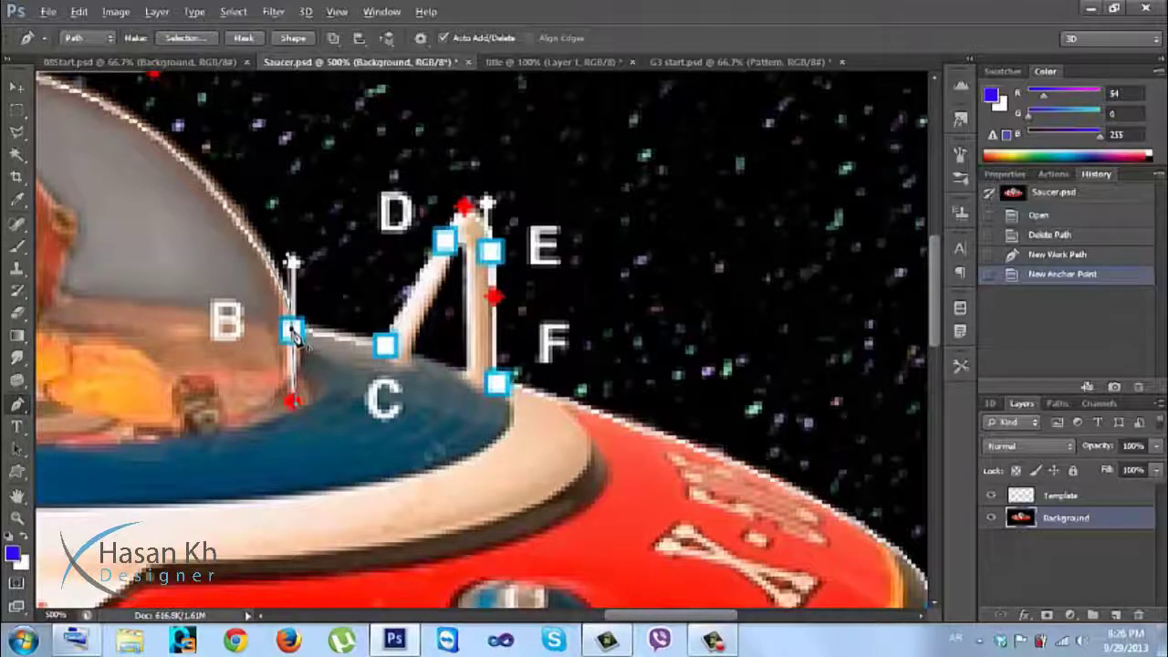
Remove B's outgoing direction handle and continue the path through C, D, E and F around the right antenna, following the template's handles
key(Up)
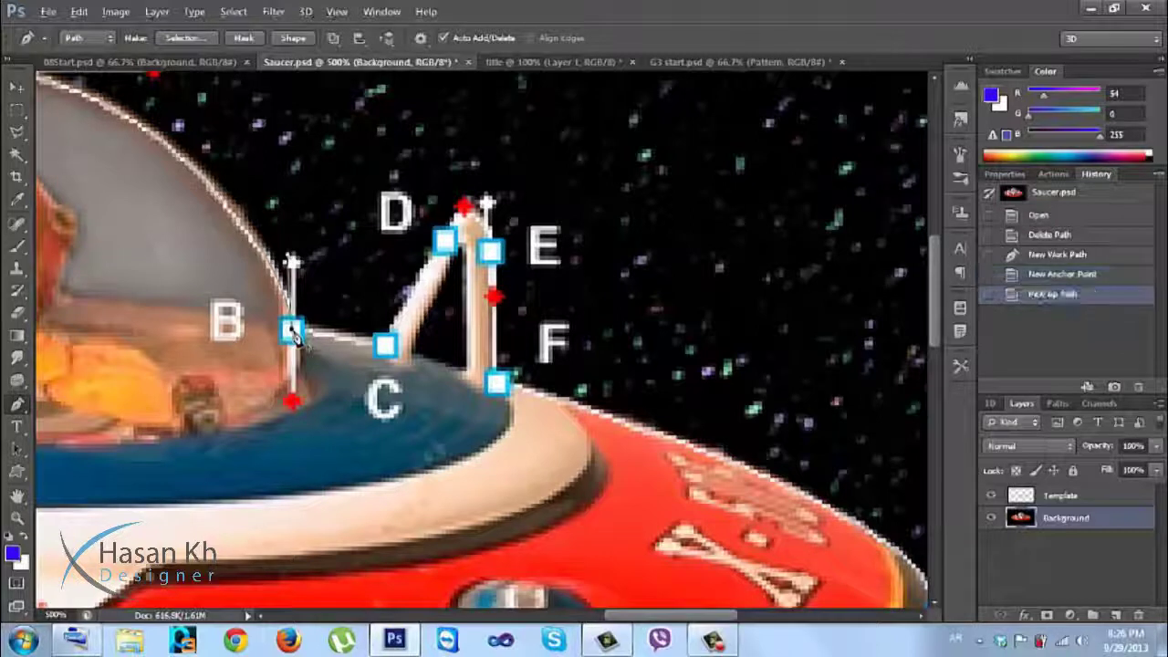
click(386, 347)
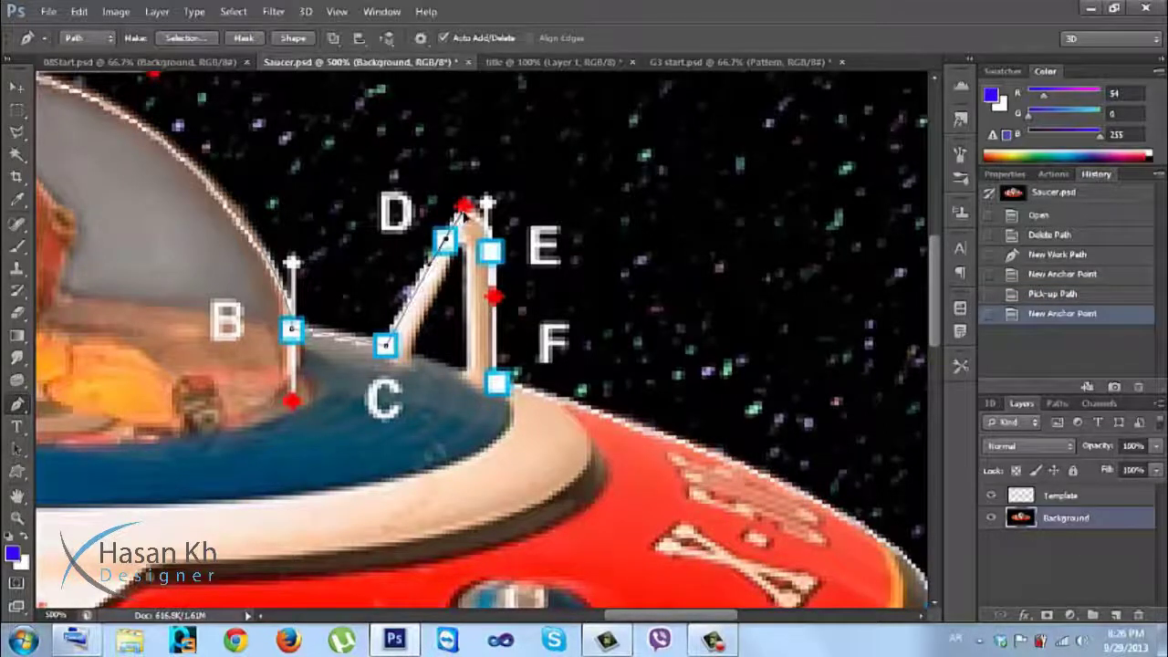
click(466, 209)
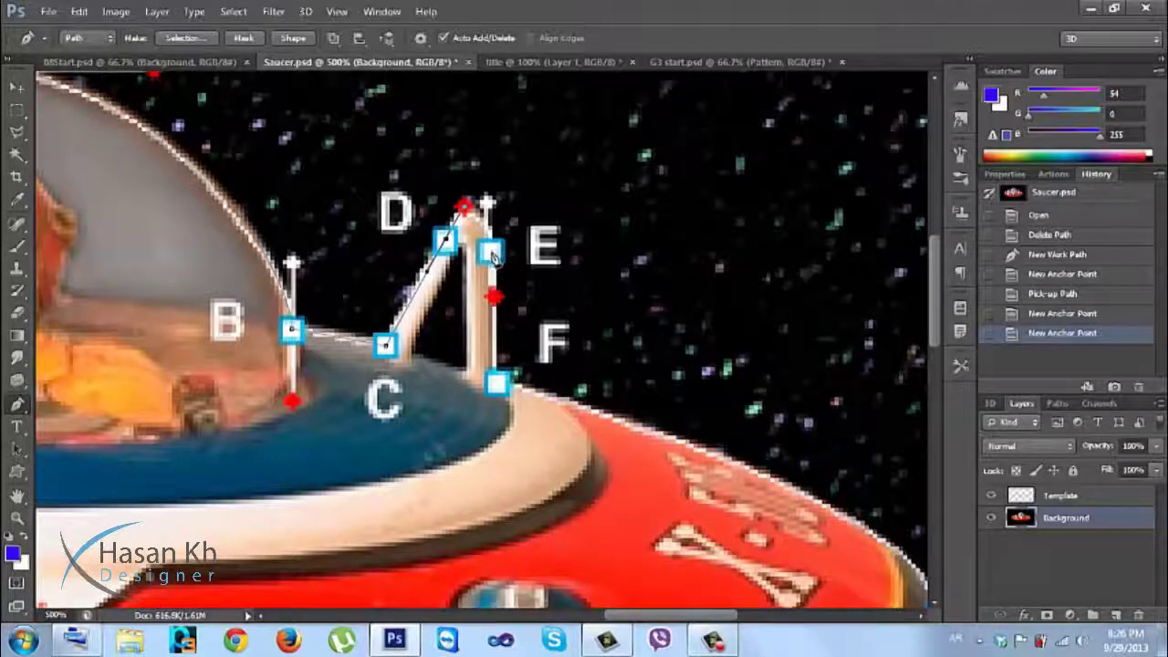
click(495, 302)
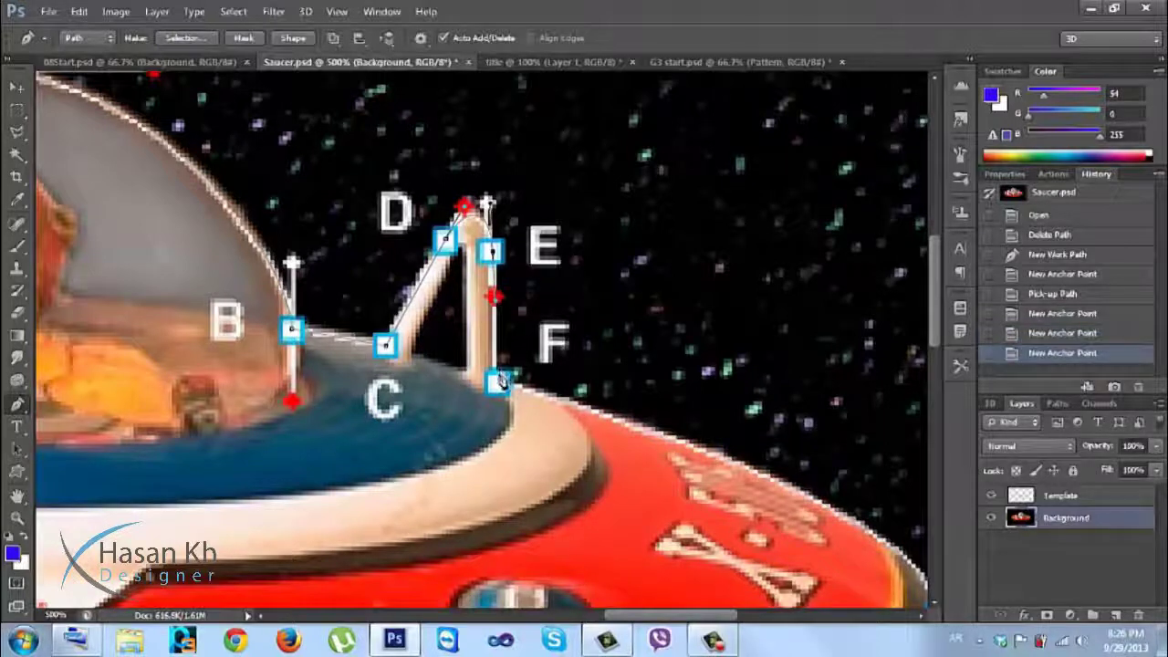
click(497, 385)
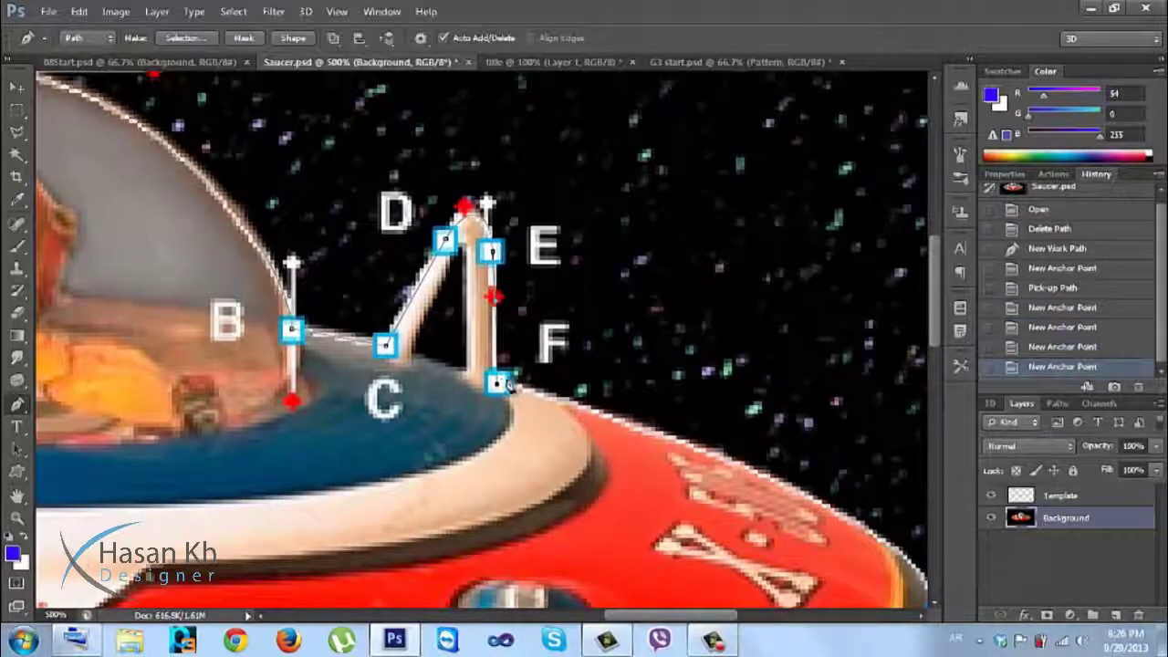
Continue the path around the saucer's rim and underside with smooth points at G, H and I, extending their handles to the red dots
key(ctrl+minus)
key(ctrl+minus)
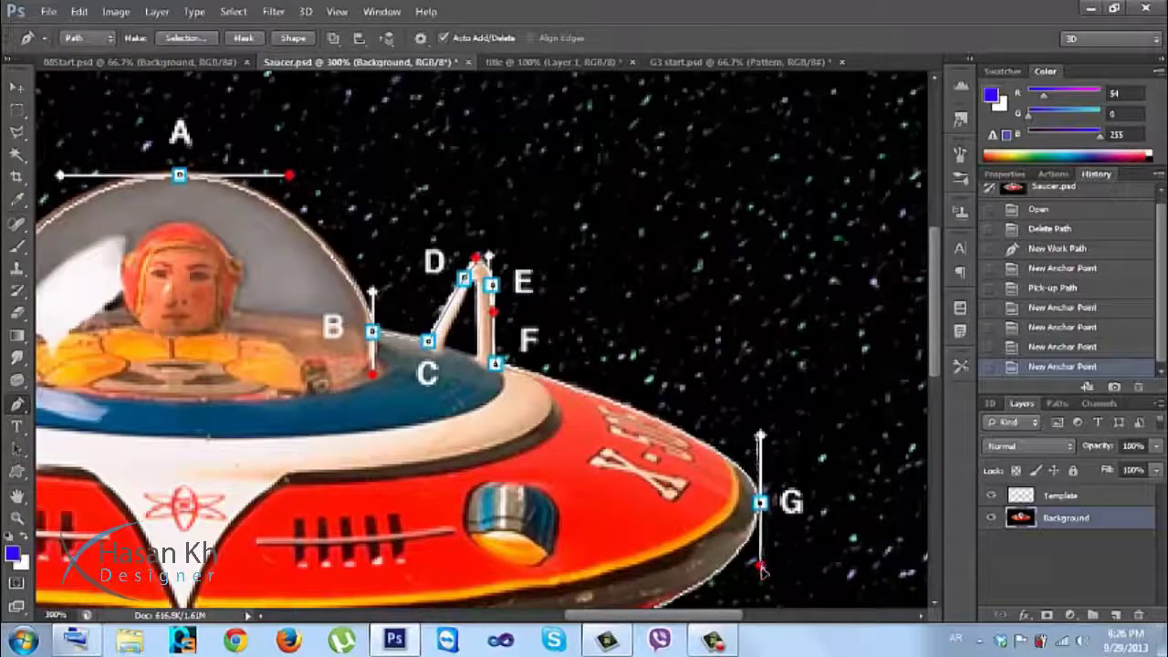
drag(760, 570, 760, 570)
drag(594, 367, 696, 274)
key(ctrl+minus)
key(ctrl+minus)
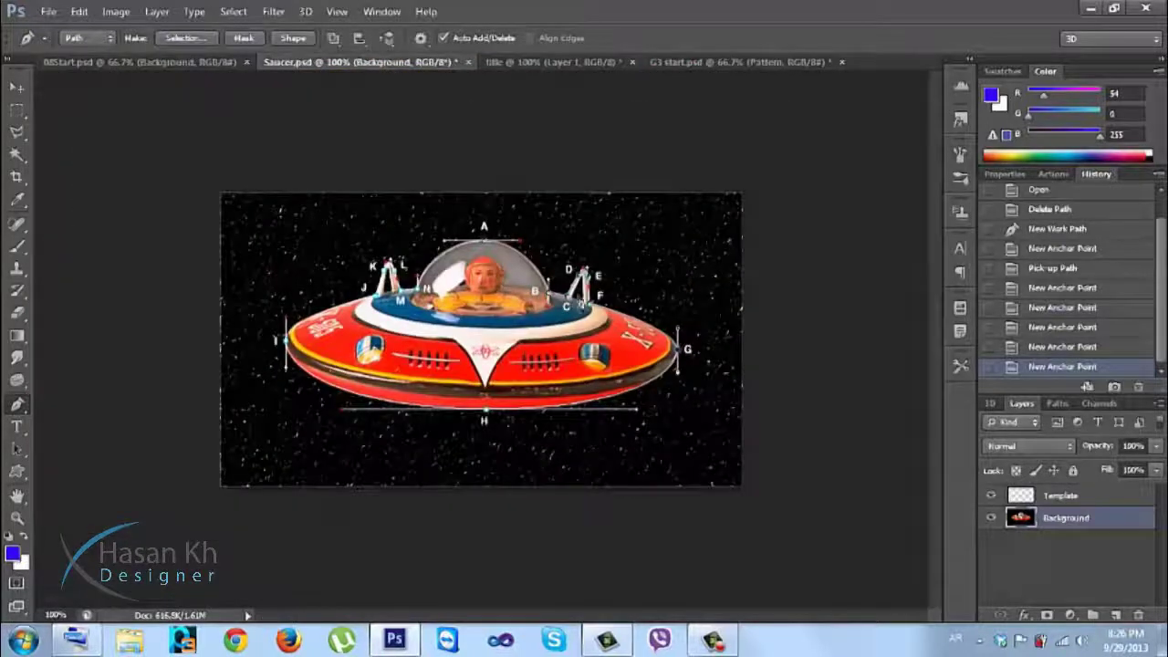
key(ctrl+plus)
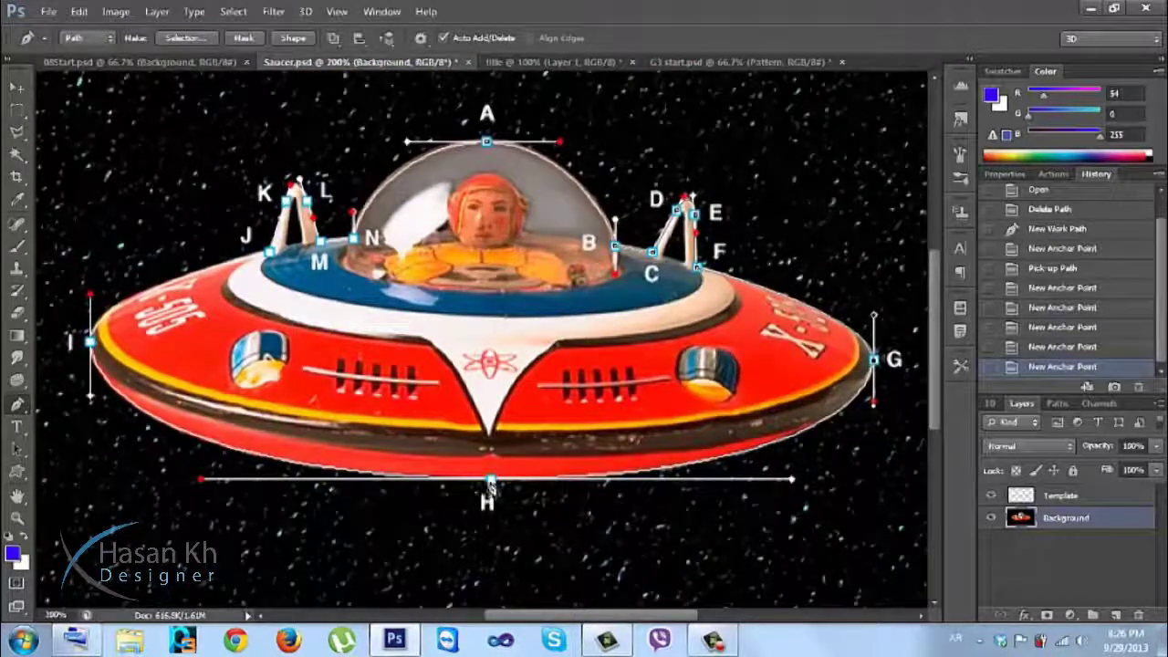
click(200, 483)
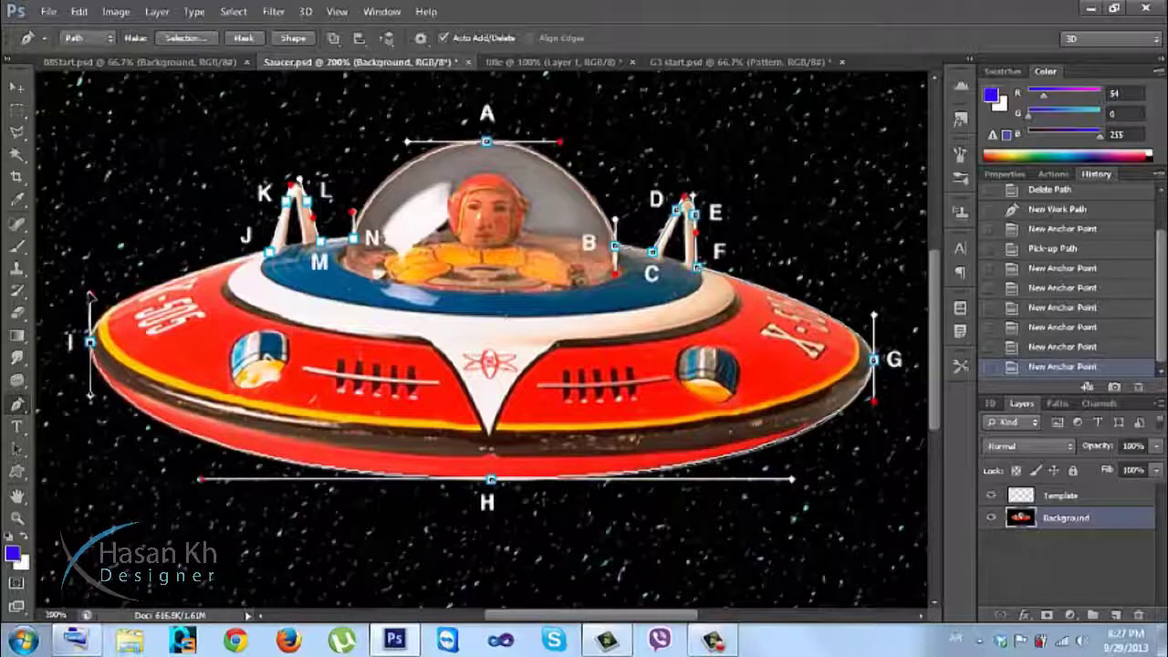
click(90, 295)
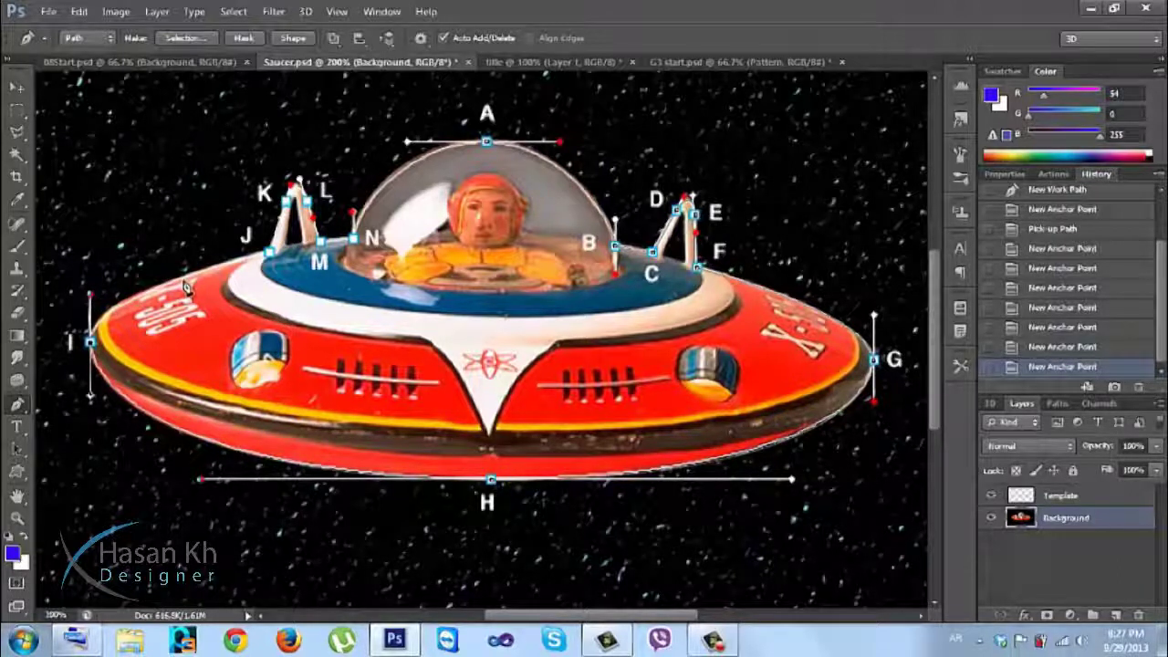
Continue the path around the left antenna through points J, K, L and M, following the template's handles and making J and M corner points
click(272, 258)
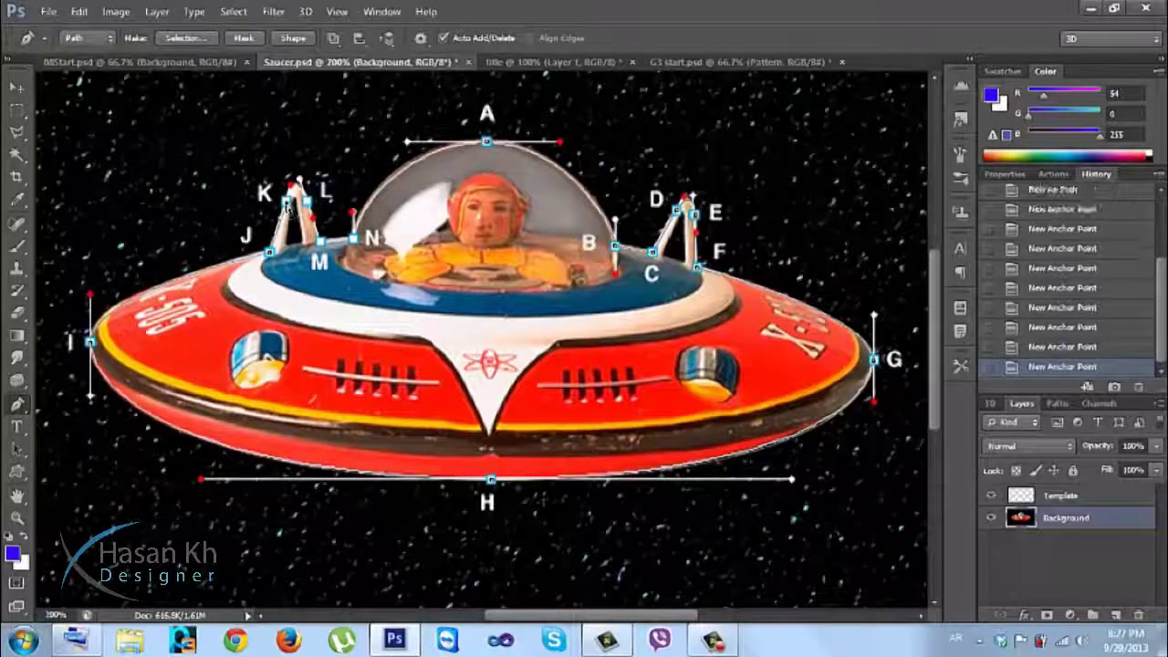
click(272, 256)
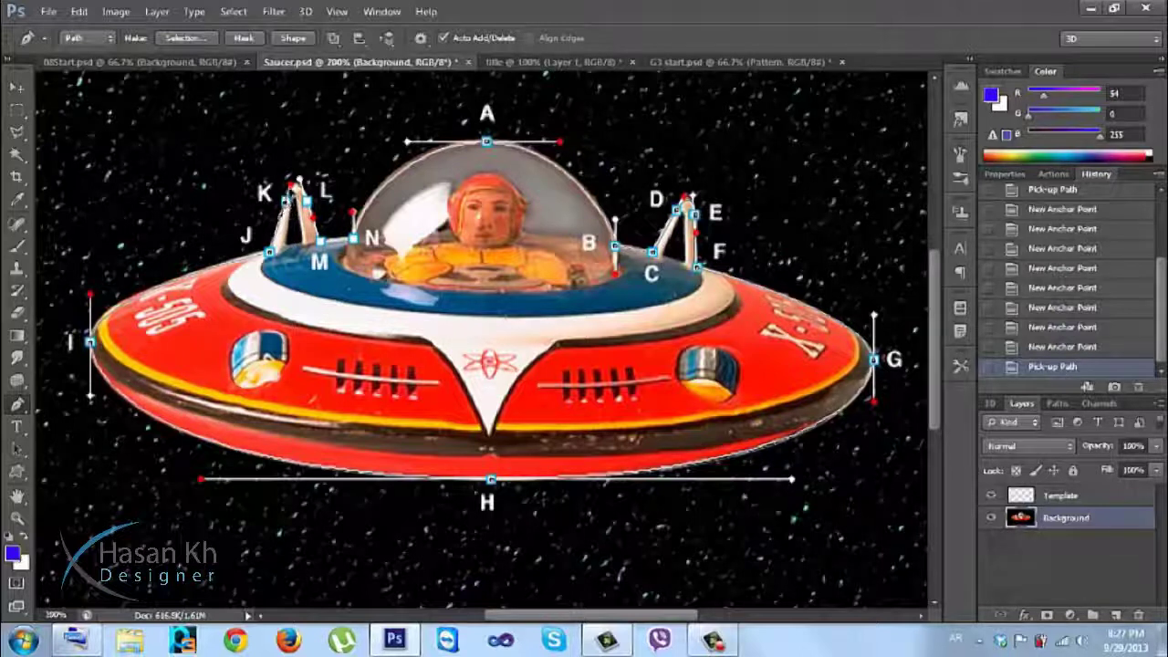
click(299, 183)
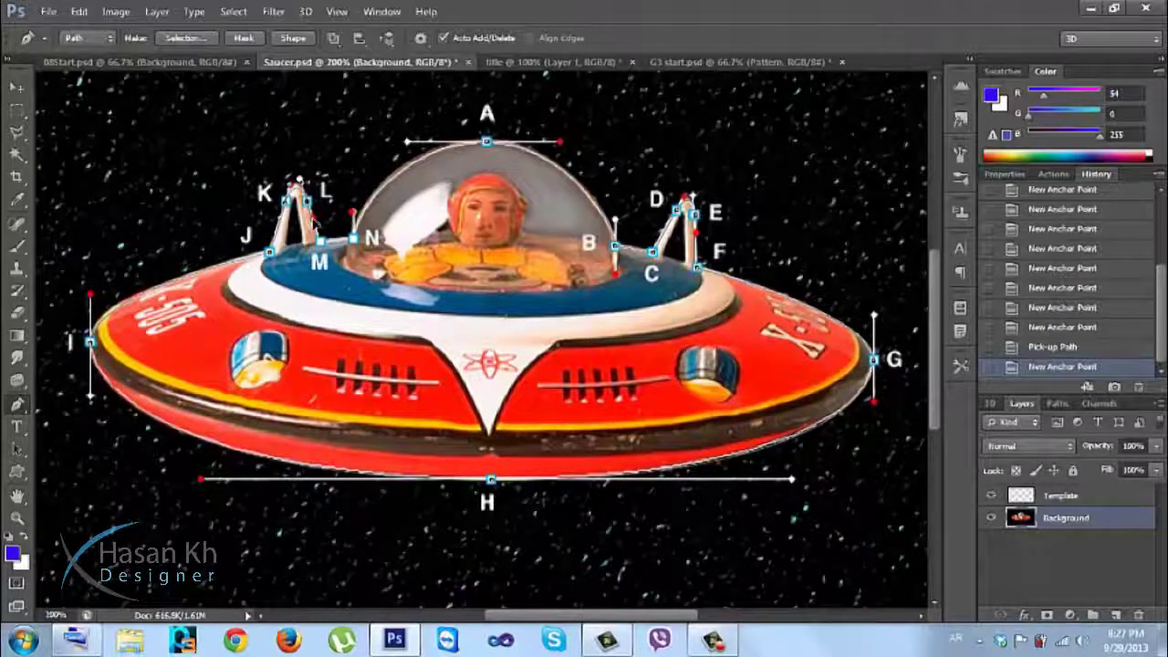
click(320, 236)
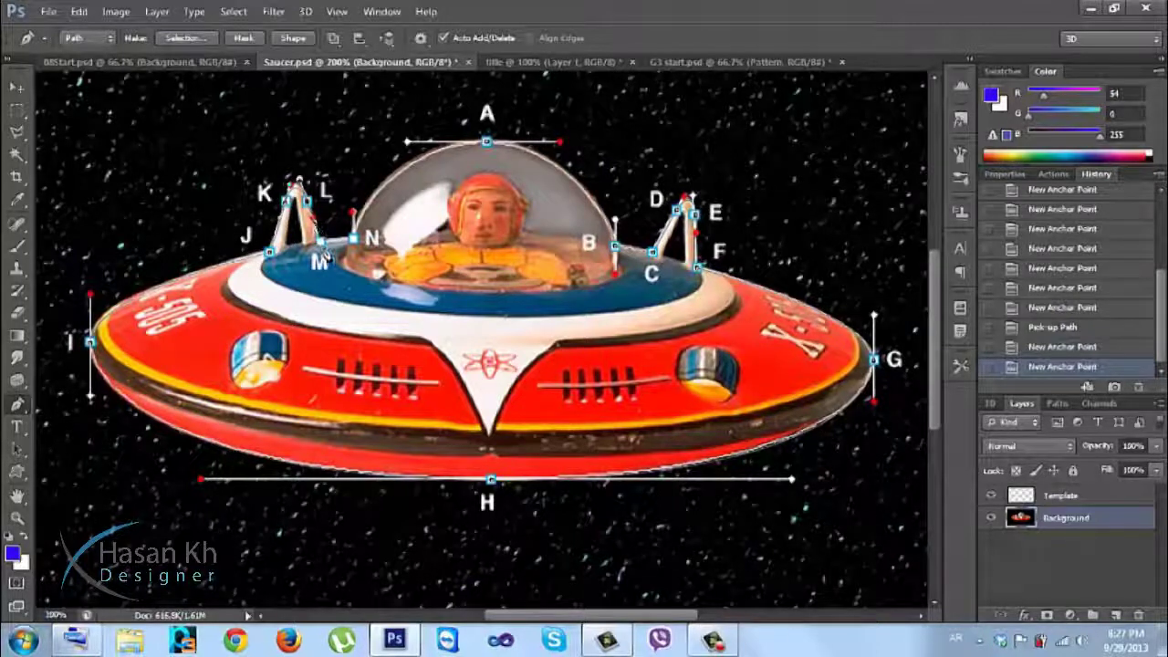
click(324, 259)
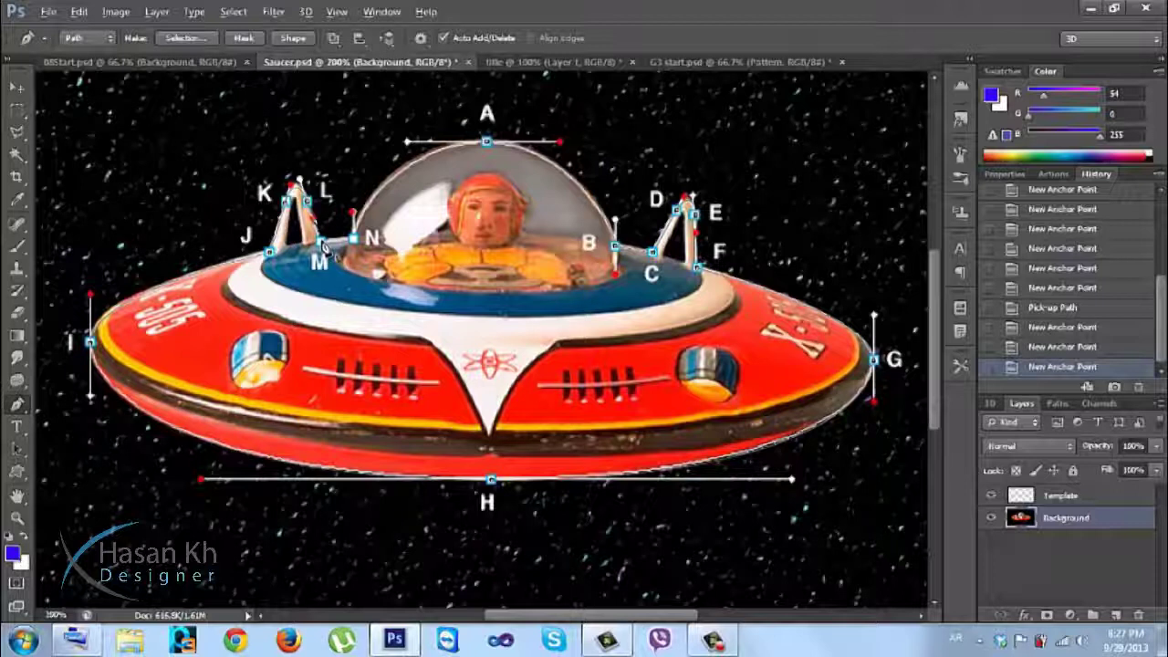
click(325, 257)
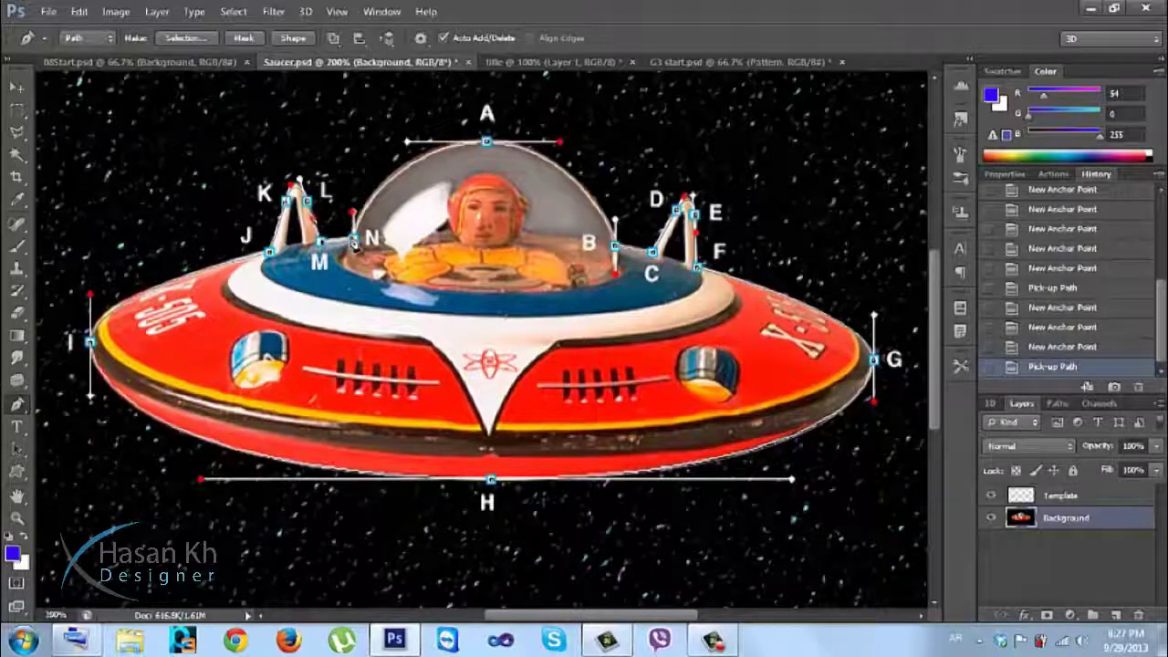
Add anchor point N beside the dome and close the path at A, extending the direction handle to the red dot
click(357, 244)
key(alt)
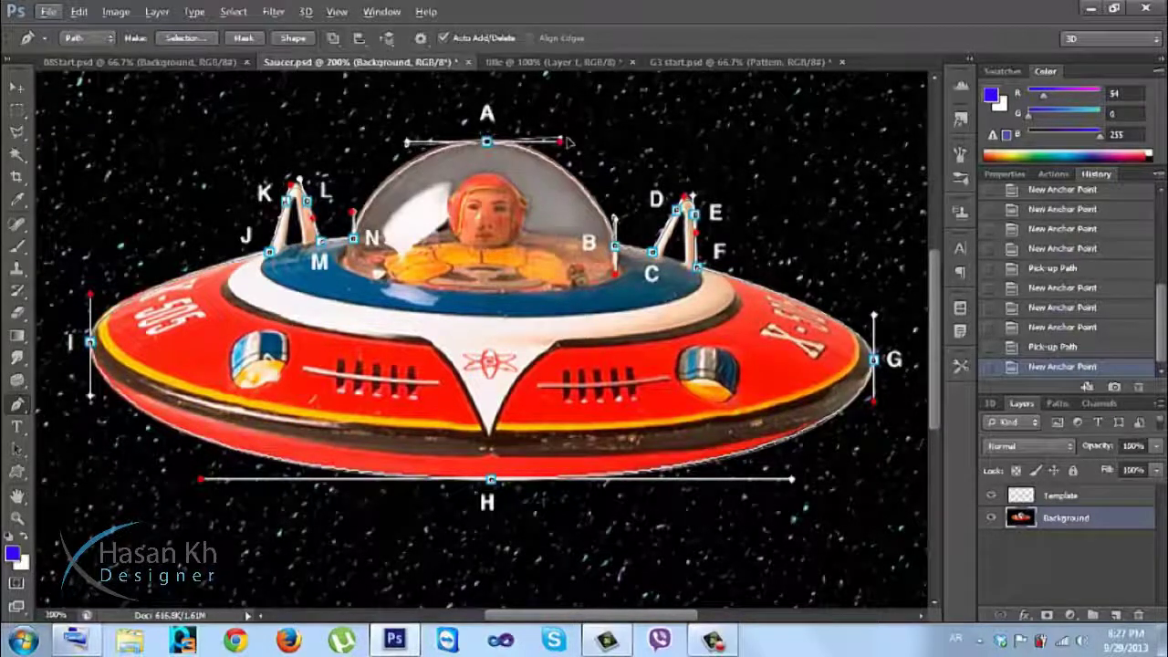
drag(588, 146, 602, 141)
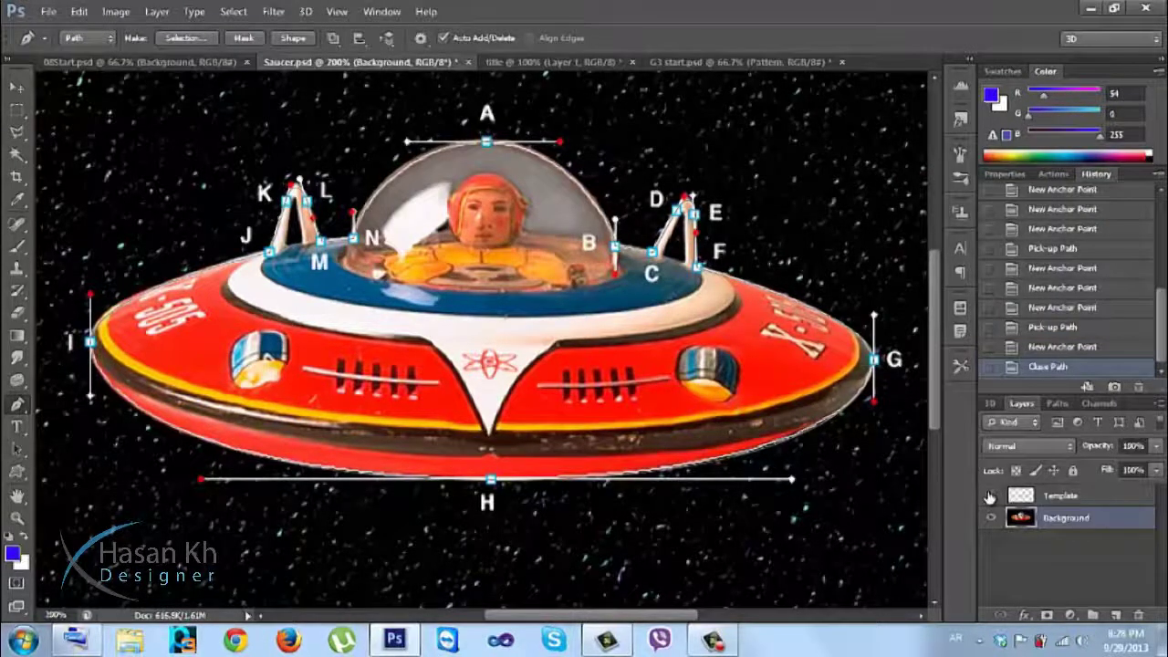
Toggle the visibility of the Template and Background layers to inspect the closed saucer path
click(990, 496)
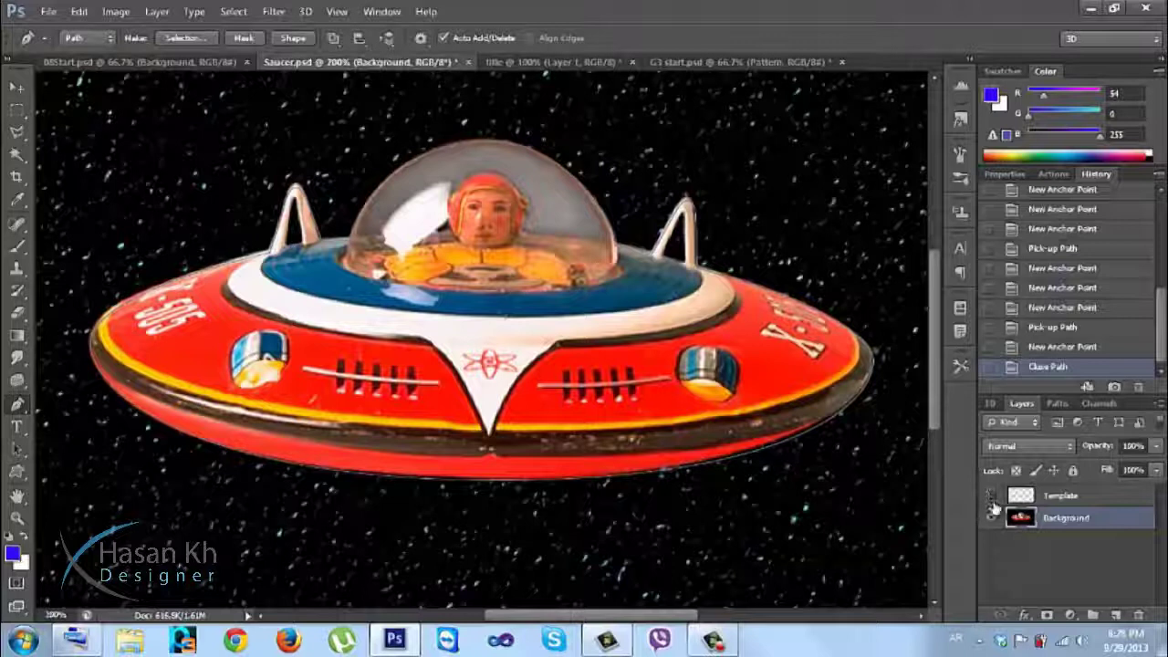
click(1057, 404)
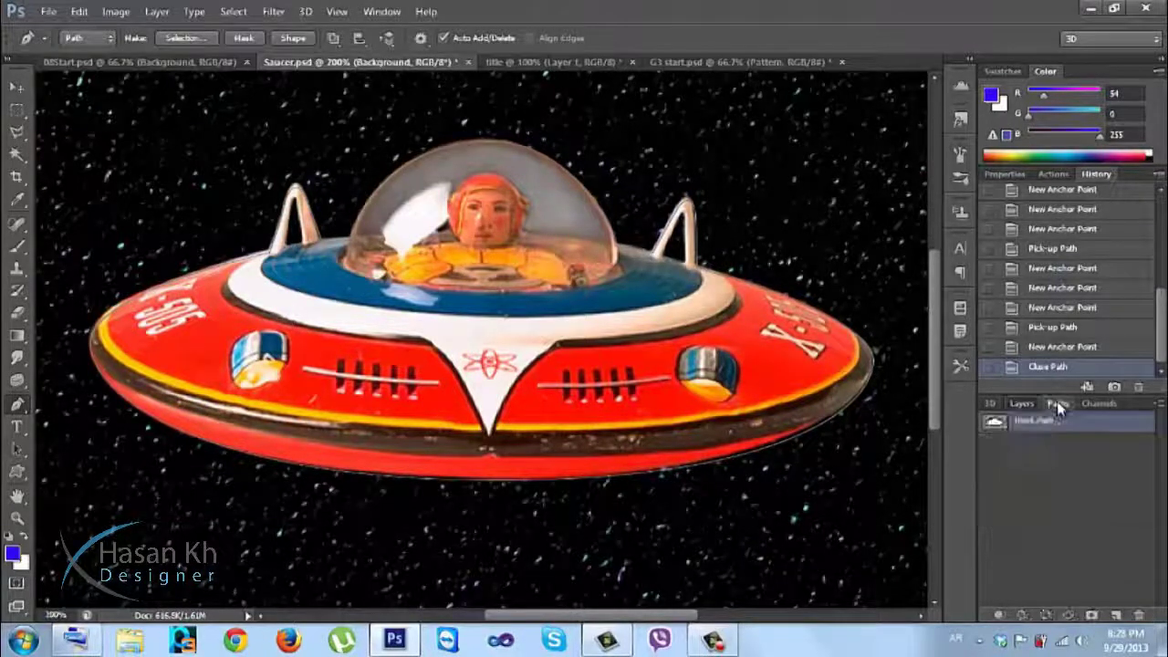
double_click(996, 429)
key(Return)
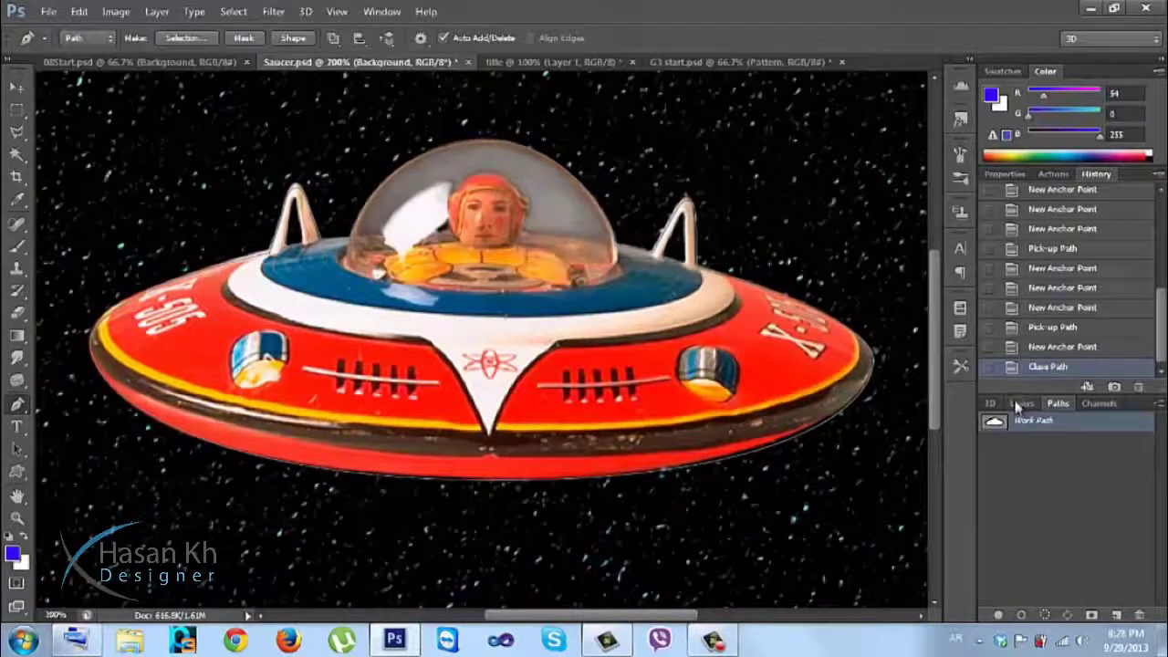
click(1022, 404)
click(994, 519)
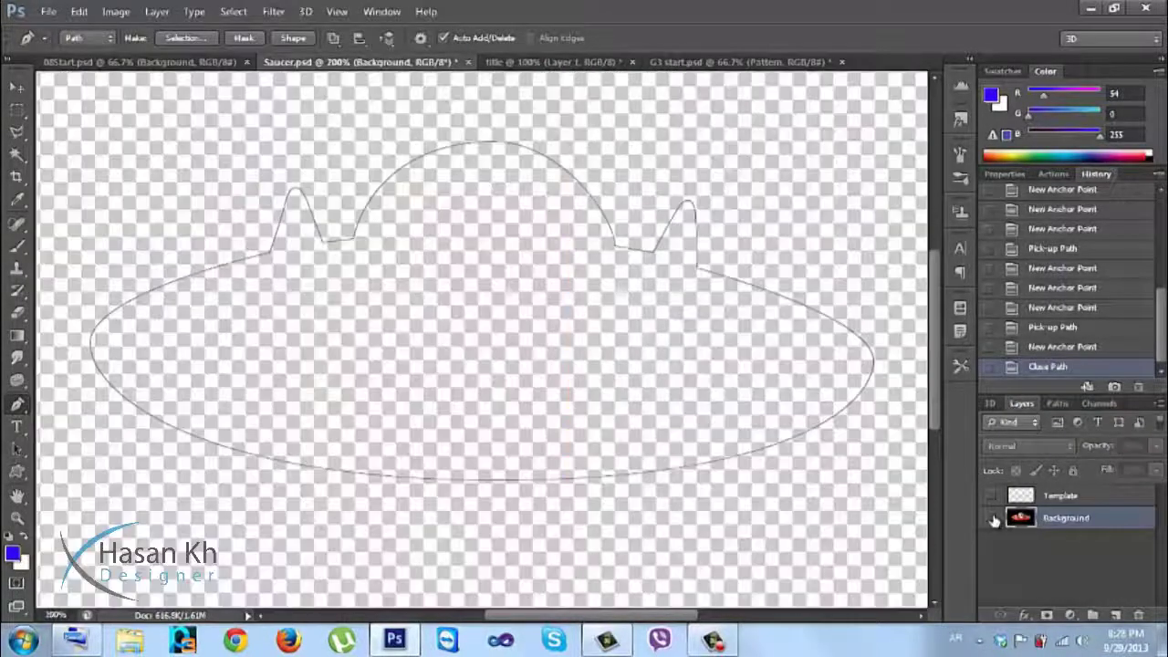
key(ctrl)
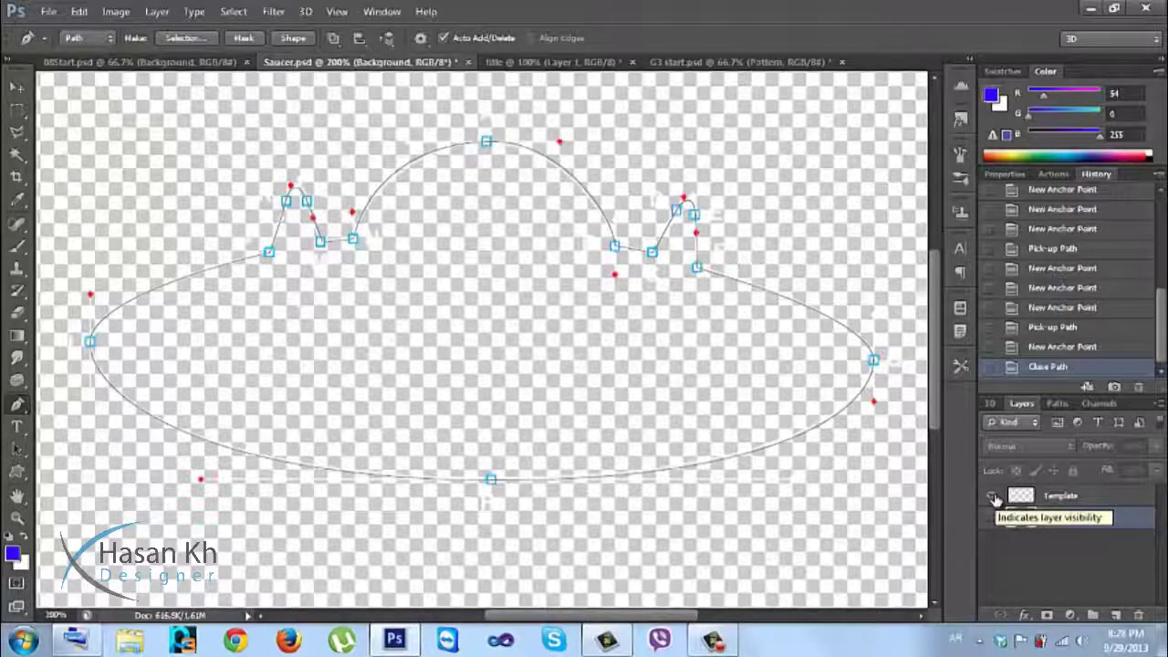
click(994, 518)
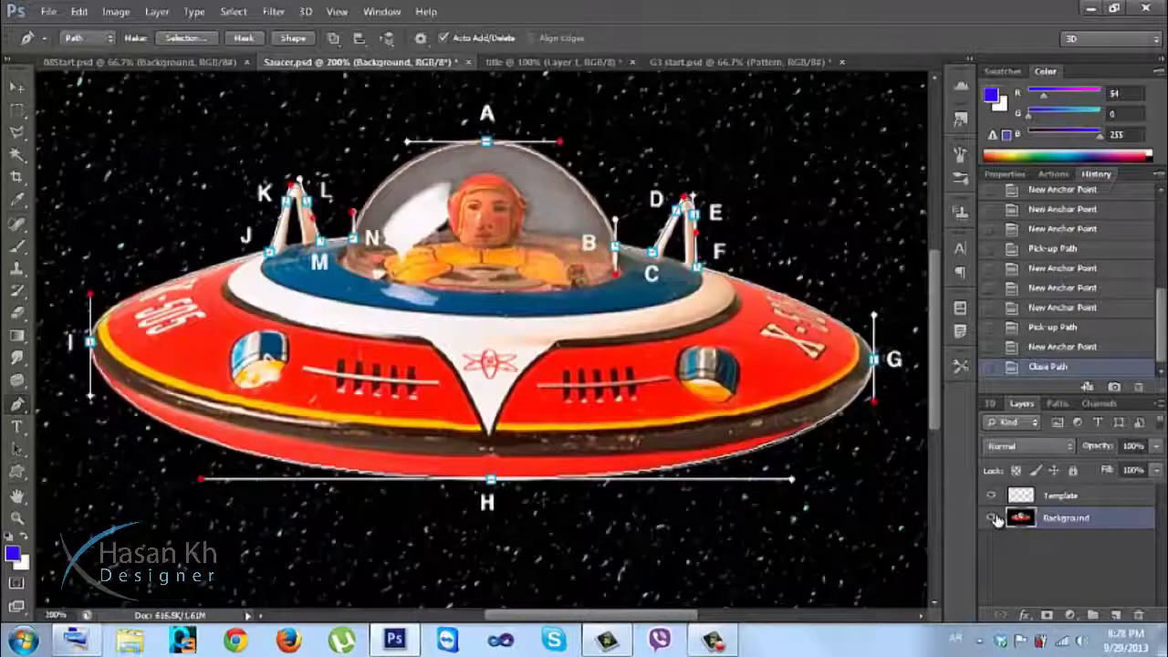
Load the Work Path as a selection and move the selected saucer into 08Start.psd
click(1060, 403)
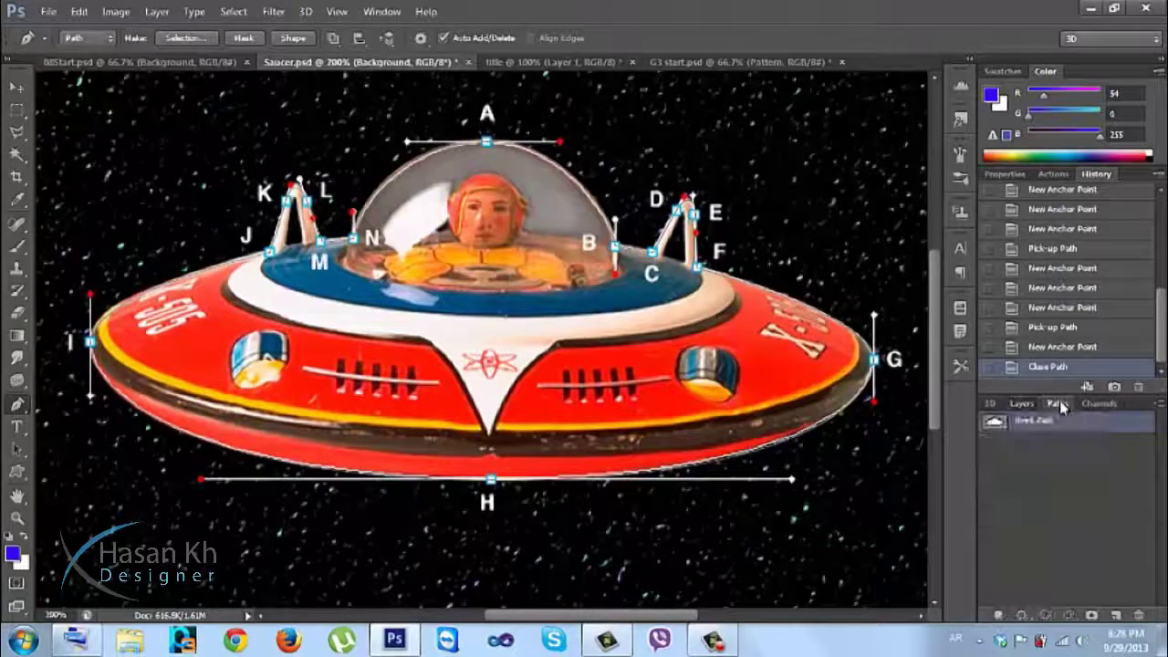
click(1045, 617)
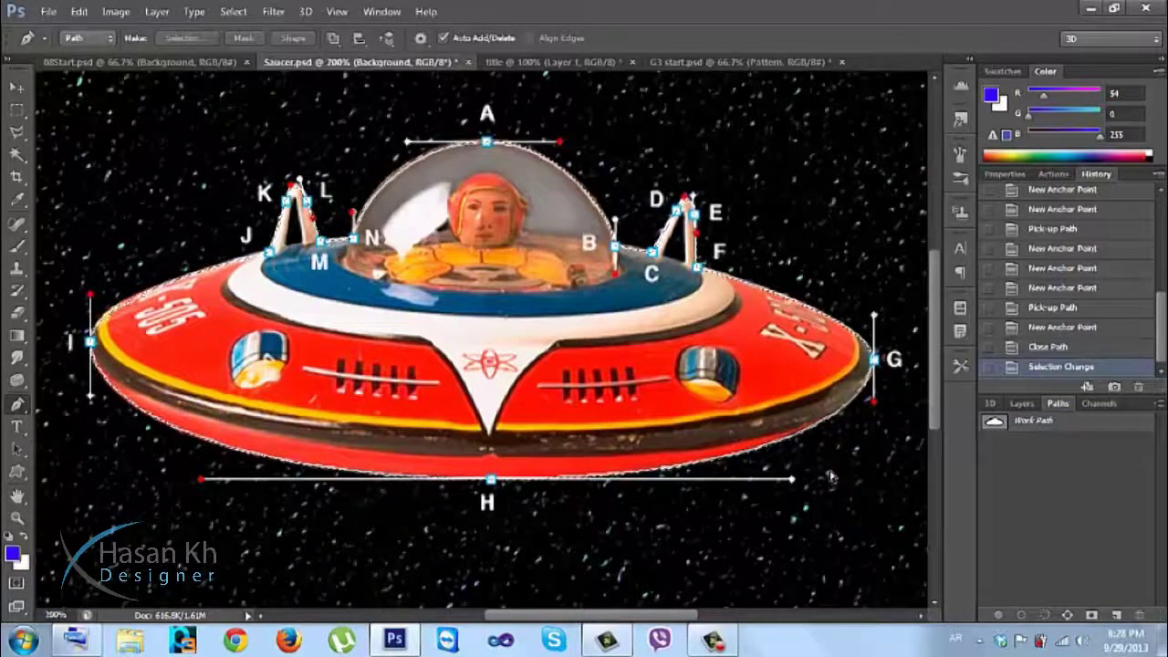
key(ctrl+minus)
click(16, 88)
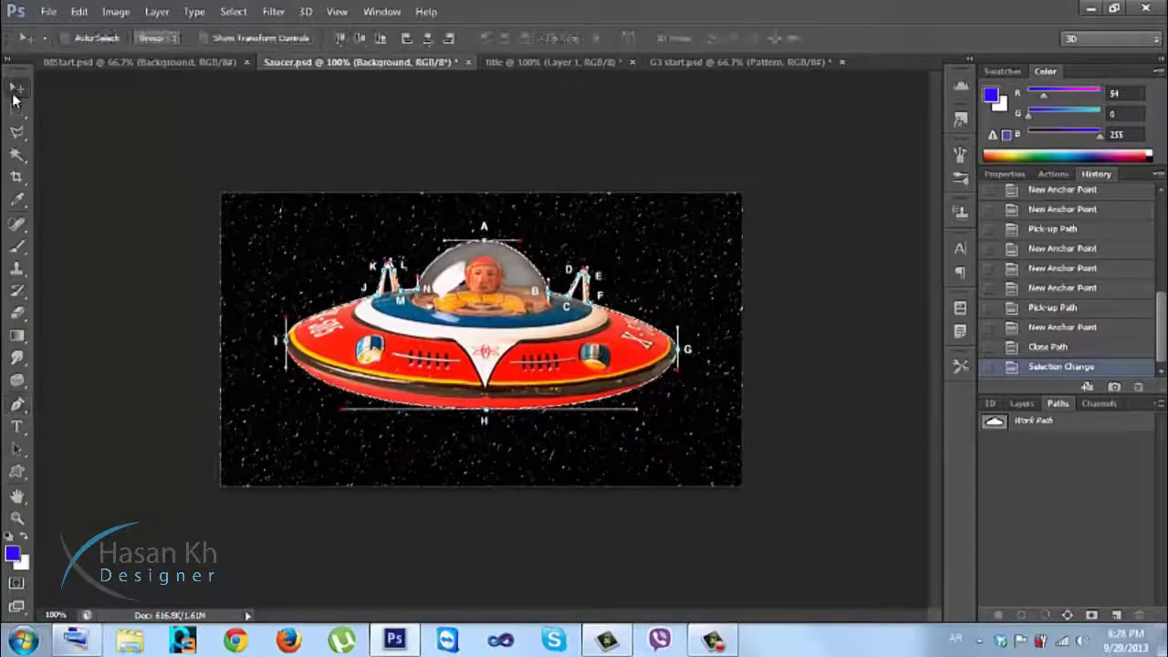
drag(501, 336, 440, 292)
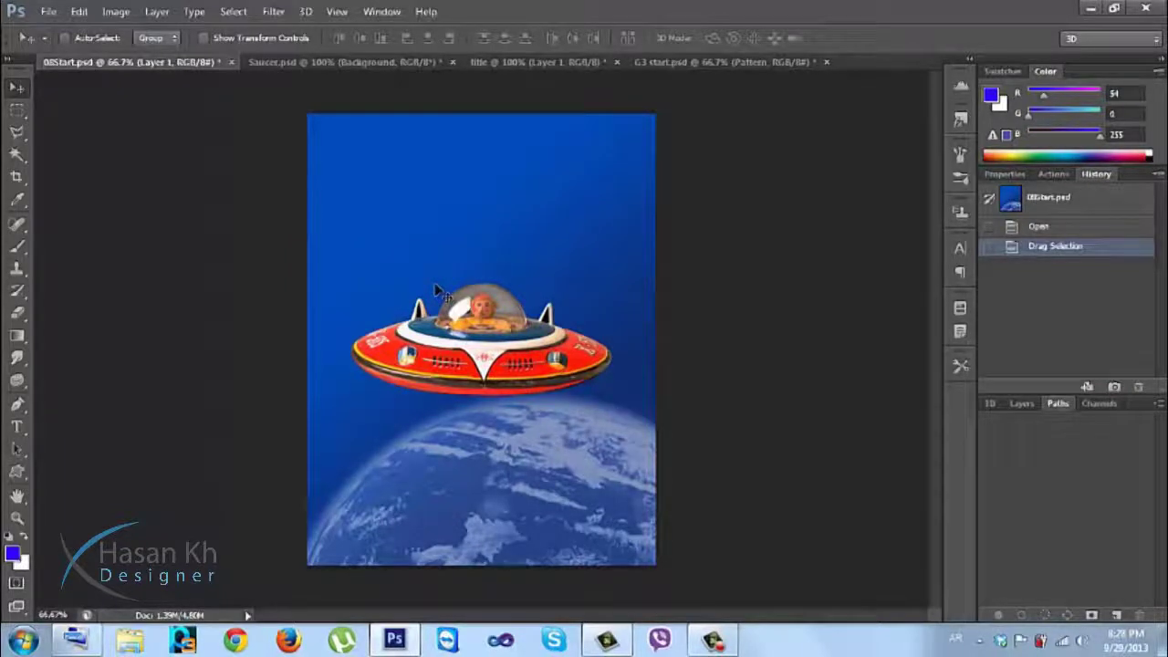
Start a new Pen Tool path at the lower-right corner of the black gap inside the right antenna on Layer 1
key(ctrl+plus)
key(ctrl+plus)
key(ctrl+plus)
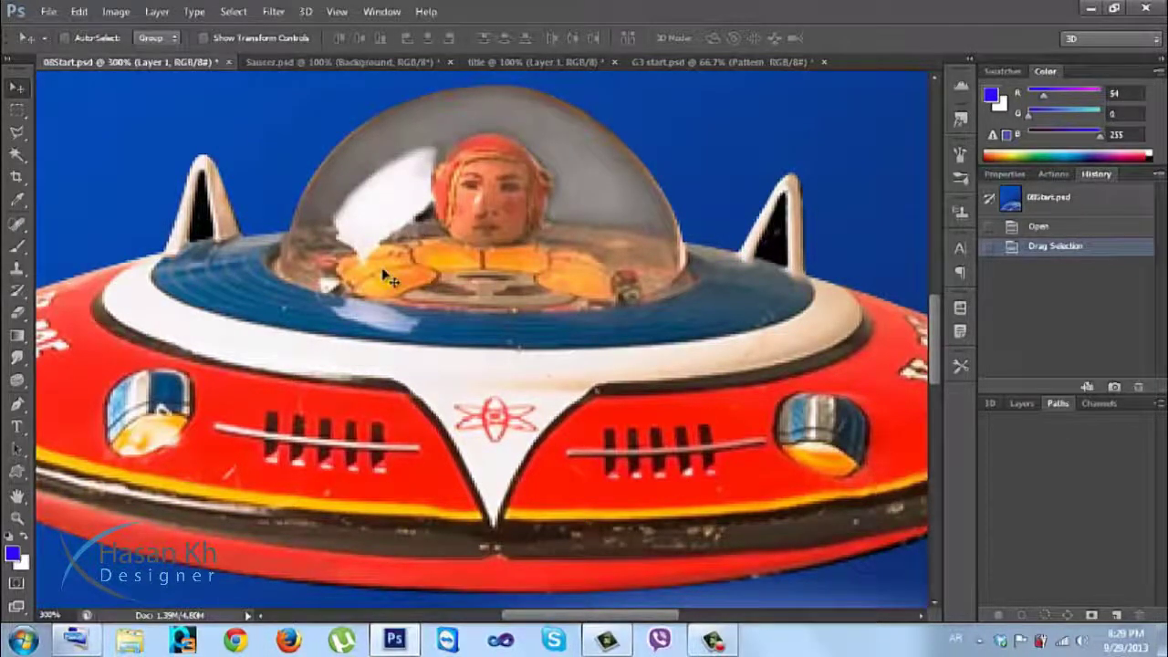
click(1022, 403)
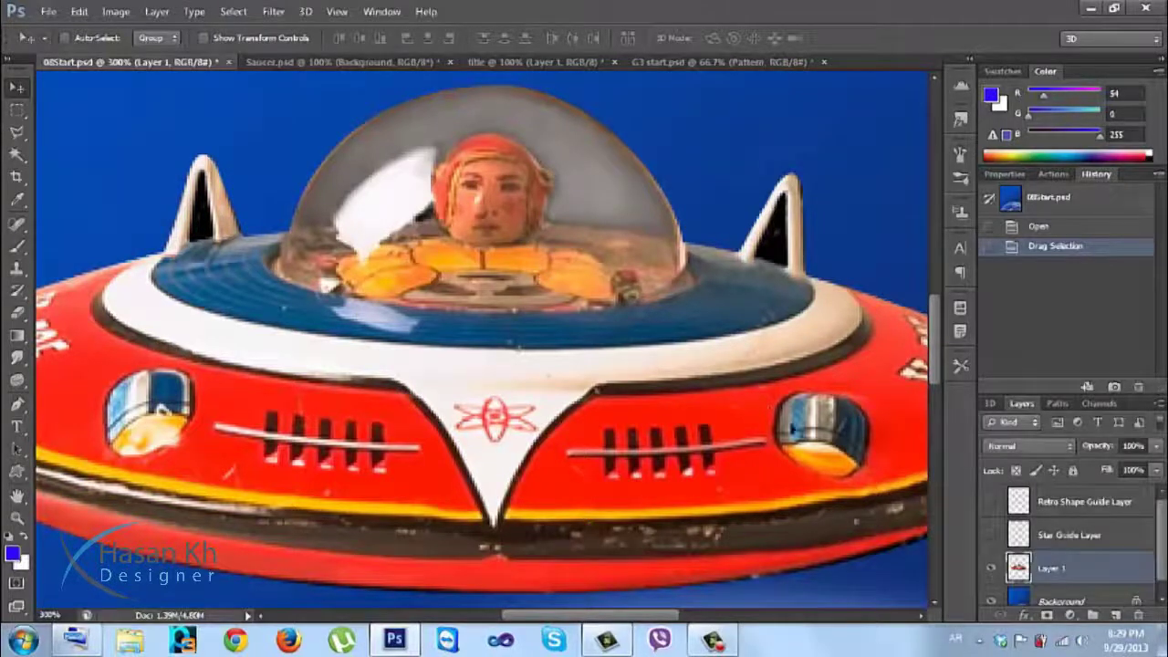
click(17, 404)
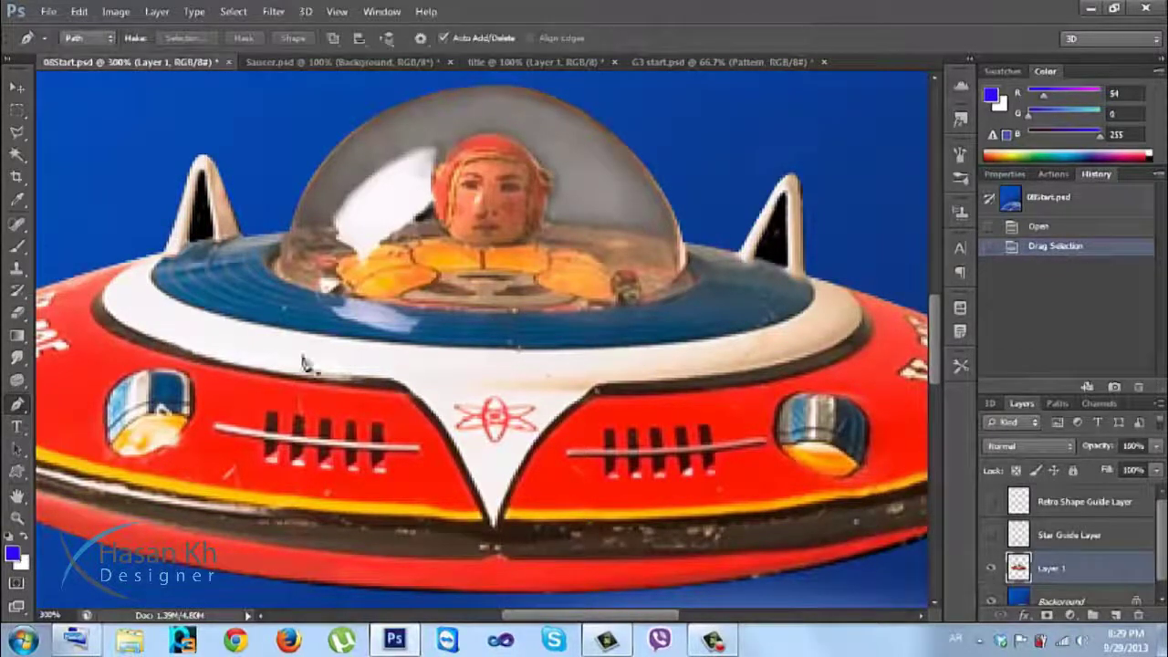
click(786, 271)
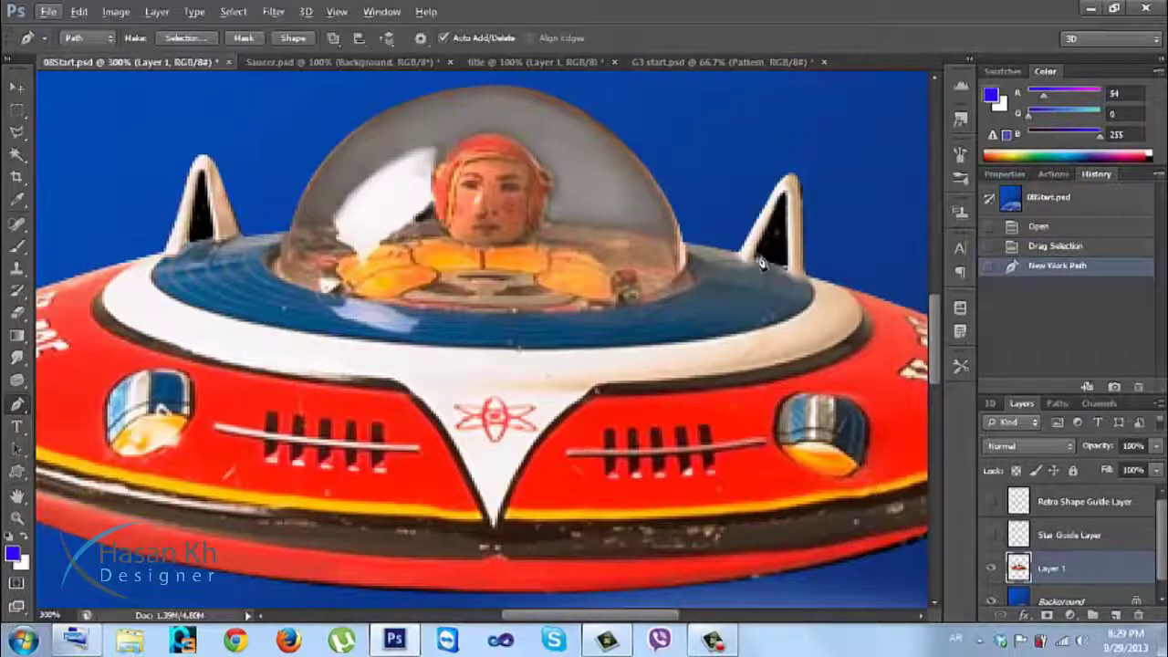
click(758, 263)
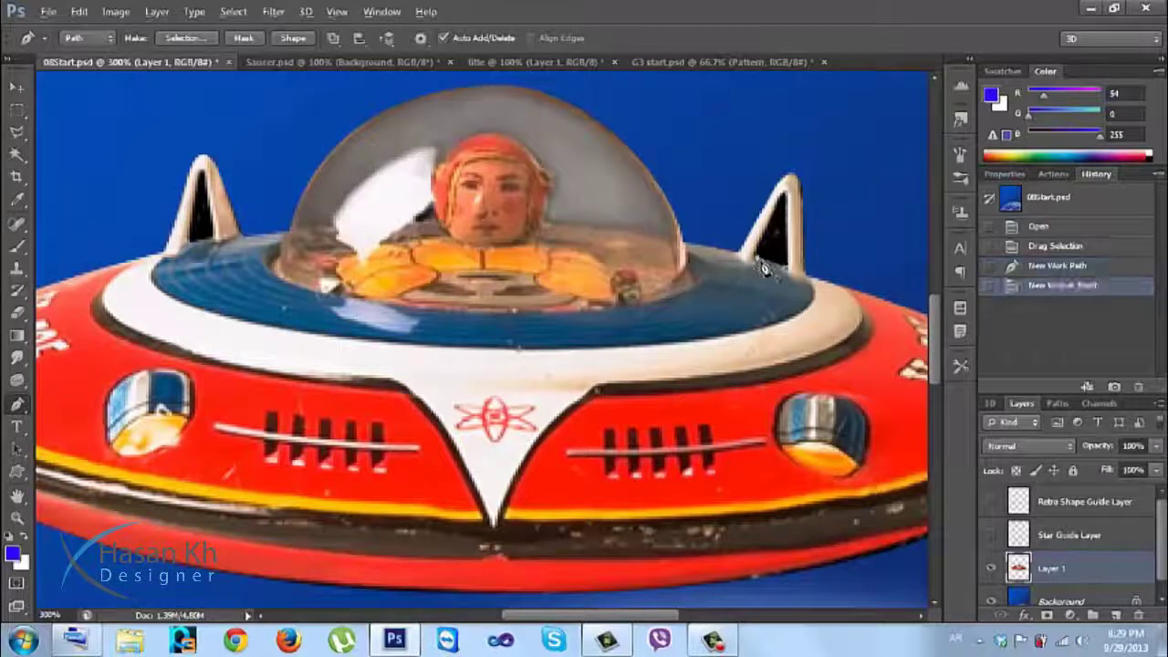
click(778, 240)
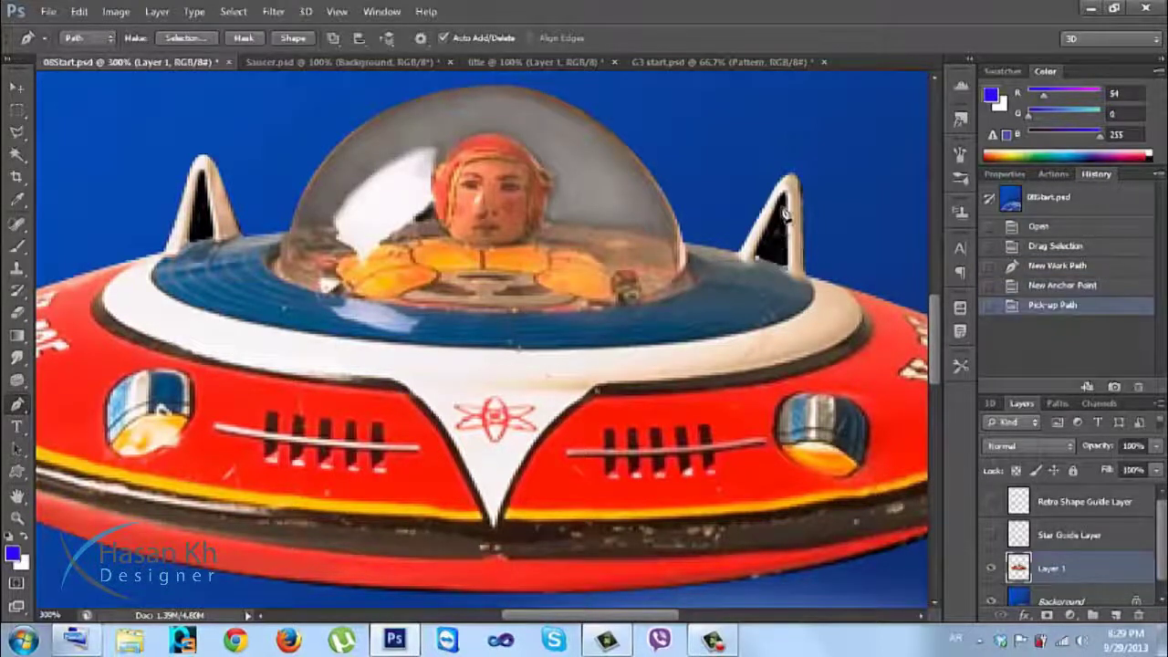
drag(788, 203, 806, 179)
key(ctrl+z)
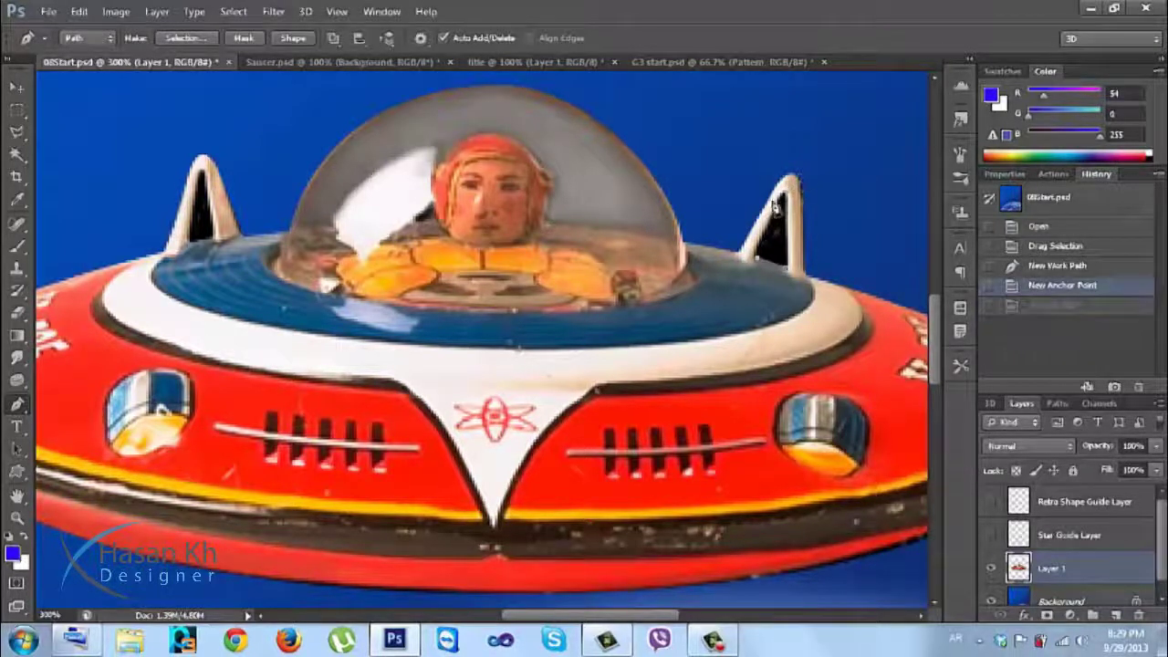
key(ctrl+alt+z)
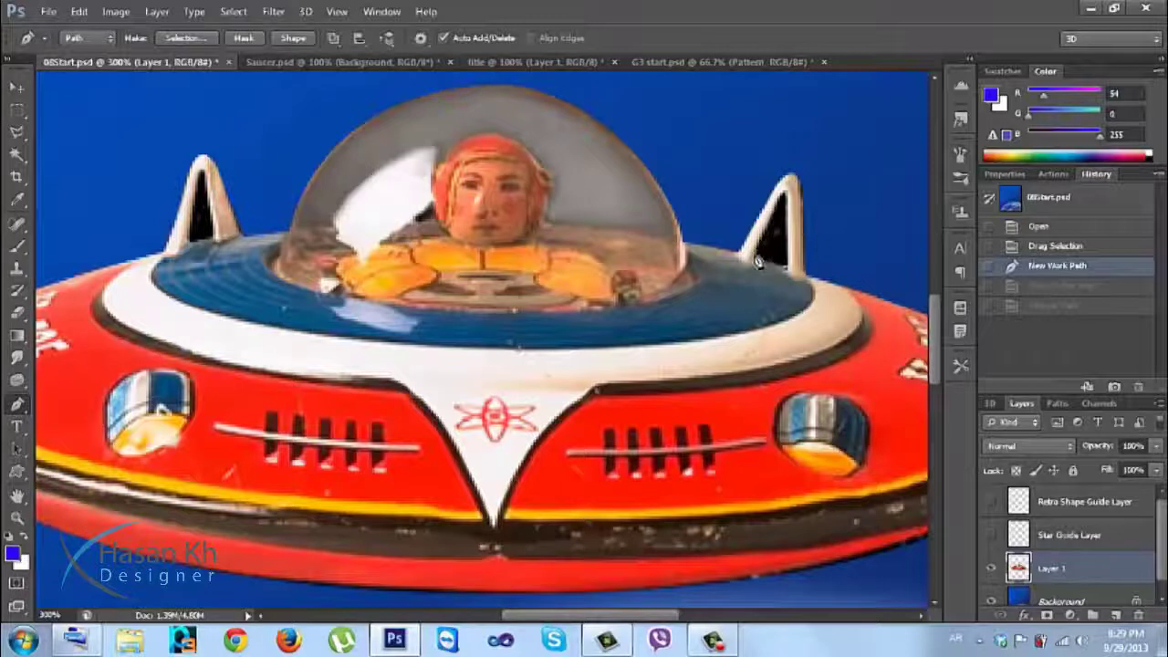
Continue the path to the lower-left corner of the right antenna's black gap and make that anchor a corner point
scroll(756, 262, up, 1)
drag(755, 262, 648, 399)
scroll(648, 399, up, 2)
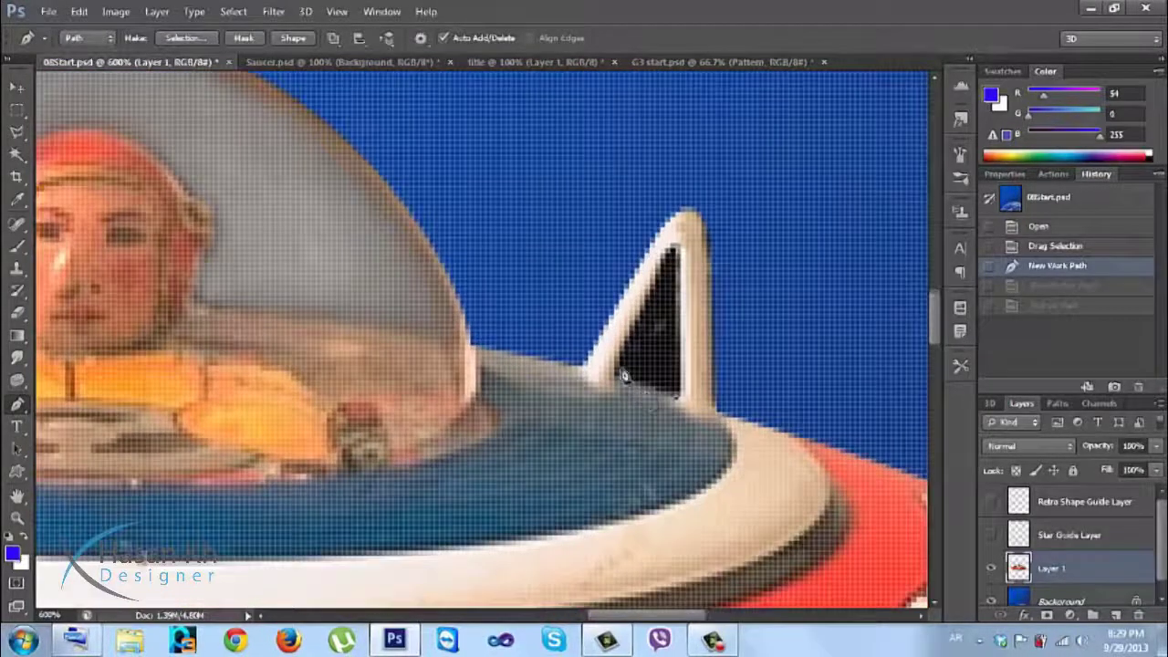
scroll(621, 370, down, 1)
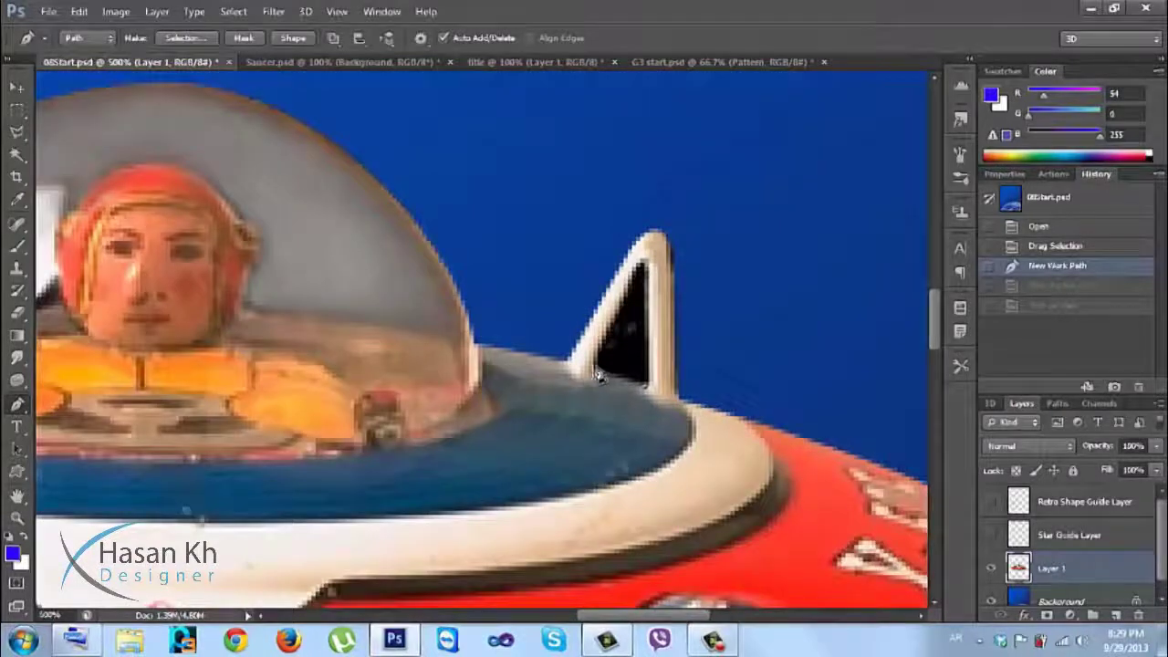
click(597, 372)
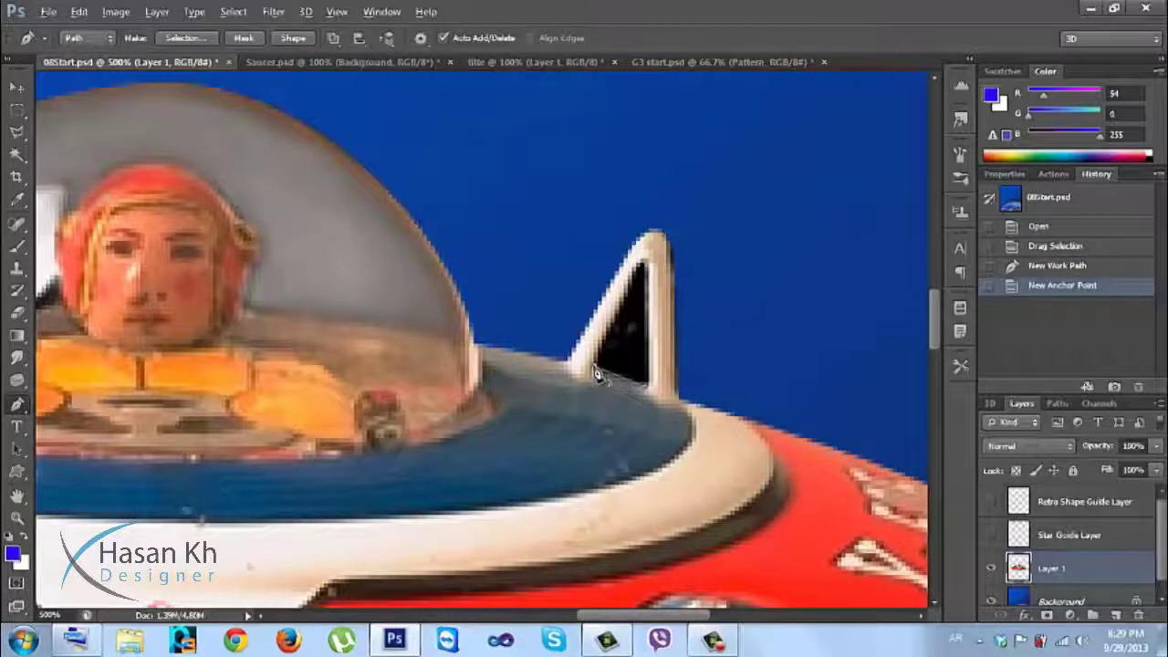
click(597, 372)
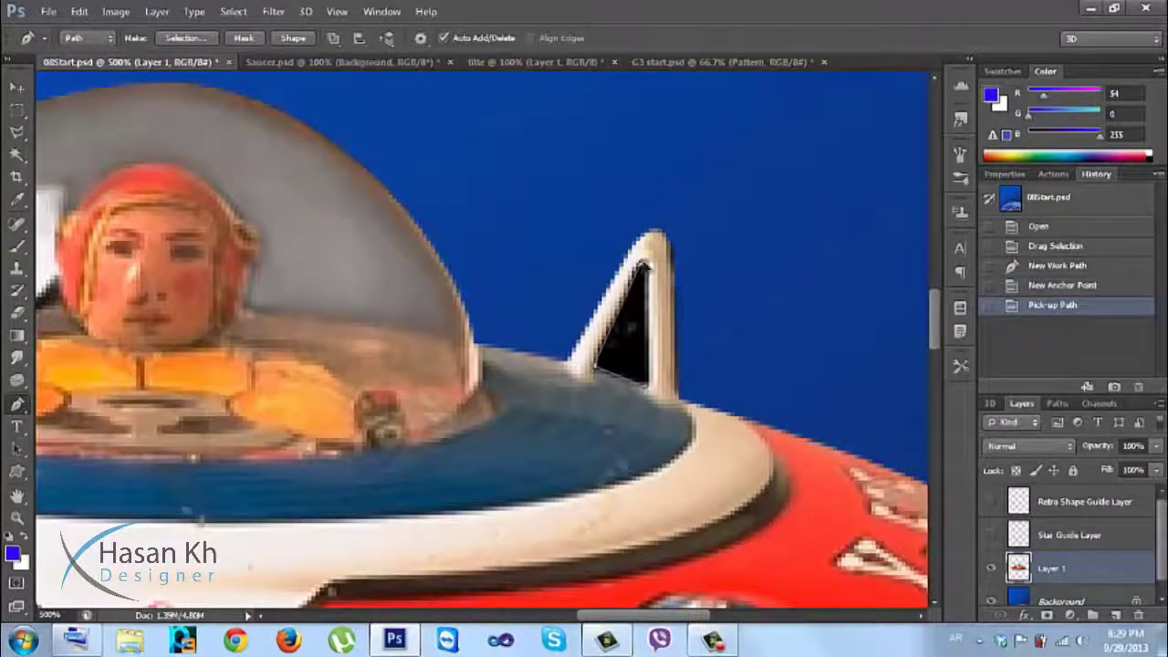
click(652, 243)
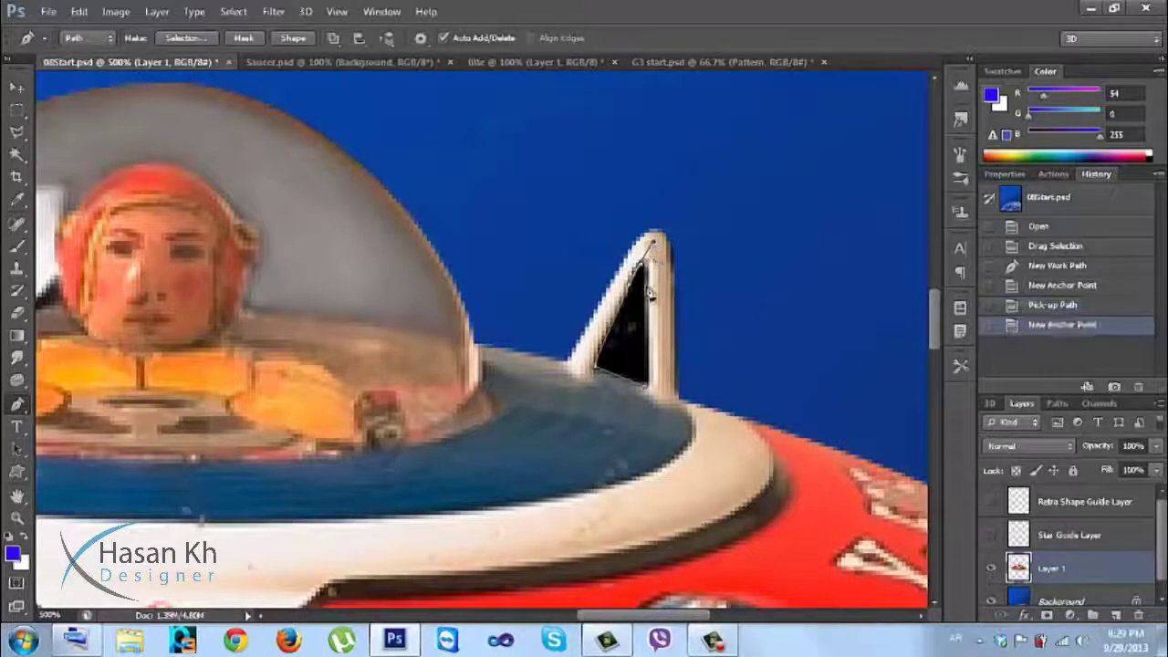
click(645, 267)
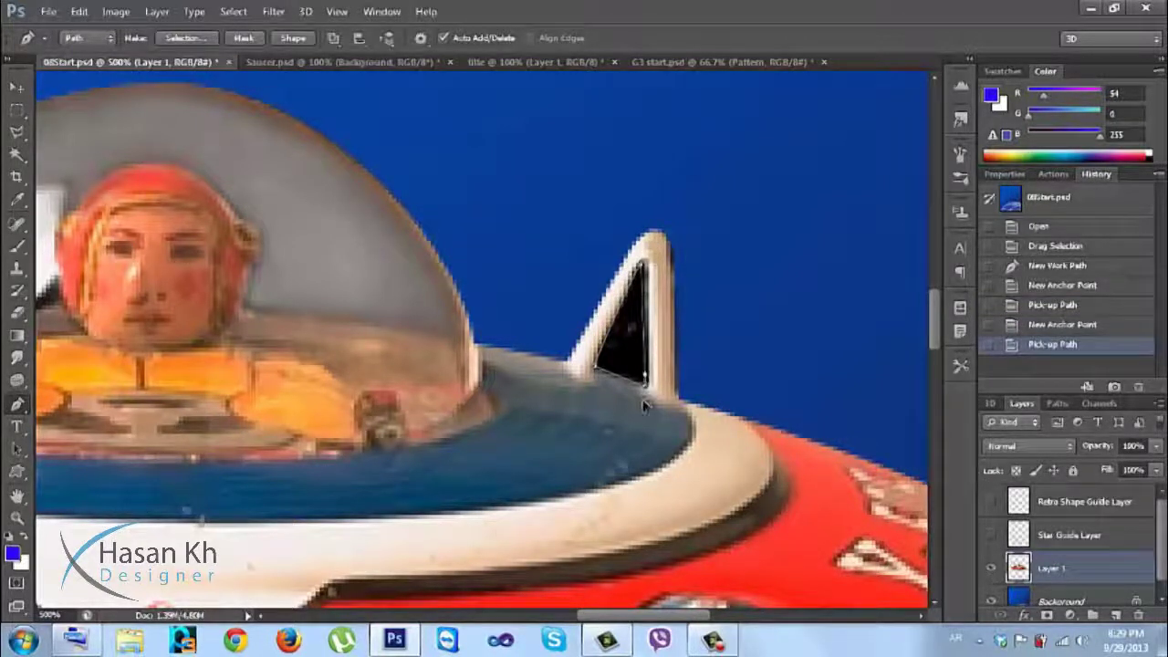
click(639, 475)
key(ctrl+z)
click(639, 475)
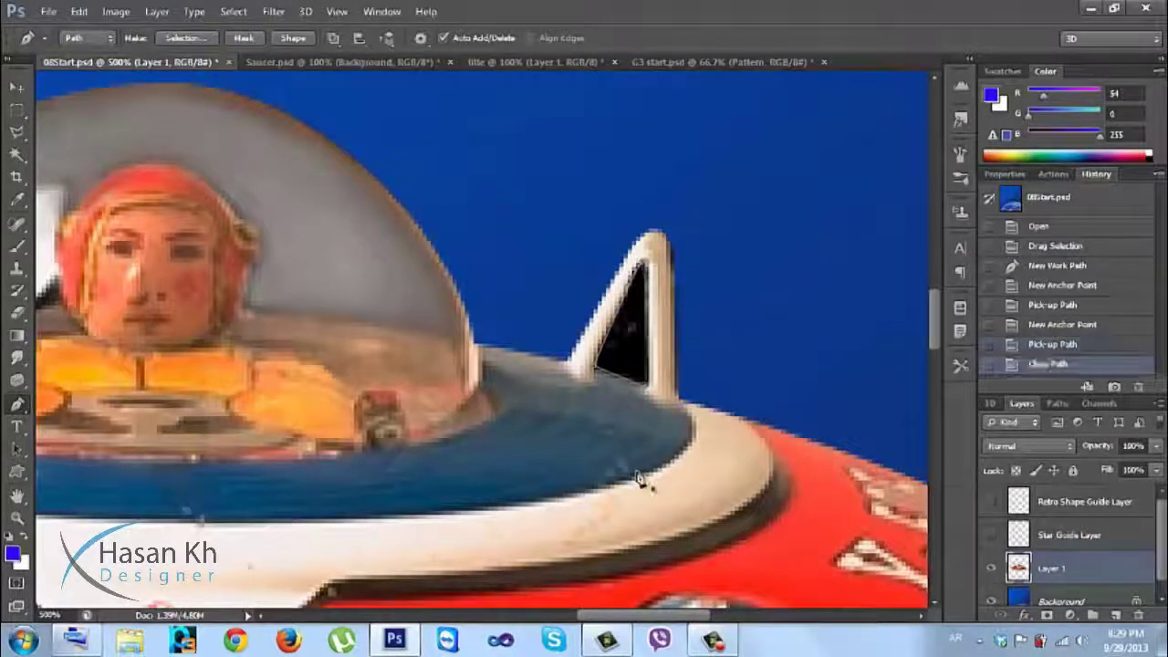
key(ctrl+z)
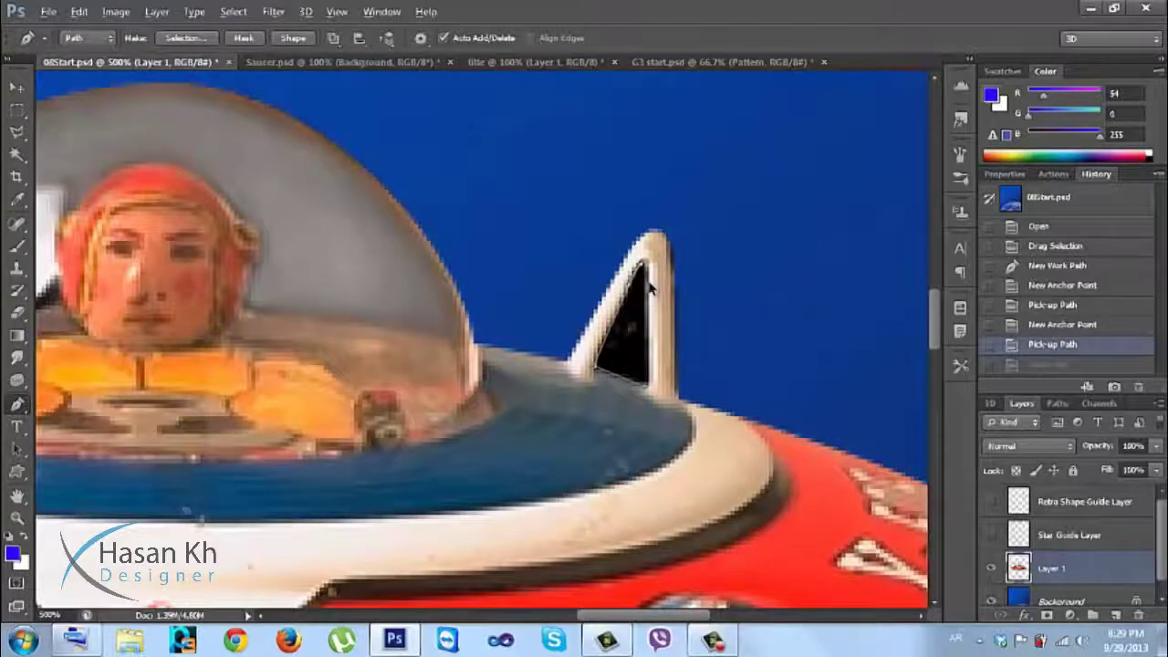
key(ctrl+alt+z)
key(ctrl+alt+z)
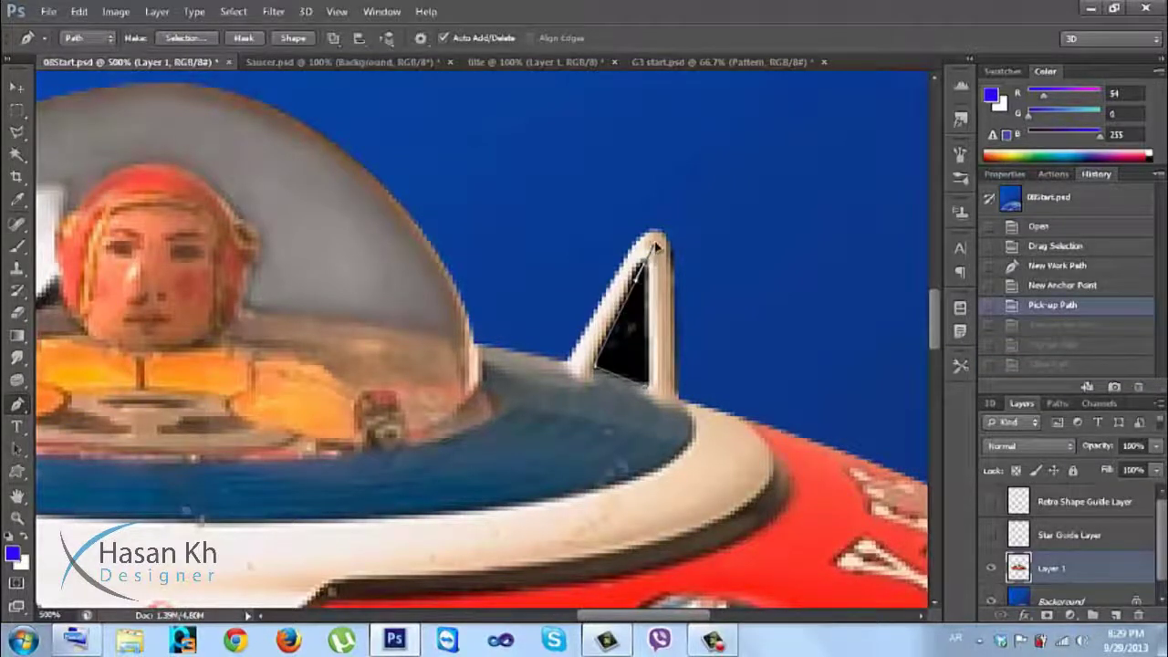
click(659, 241)
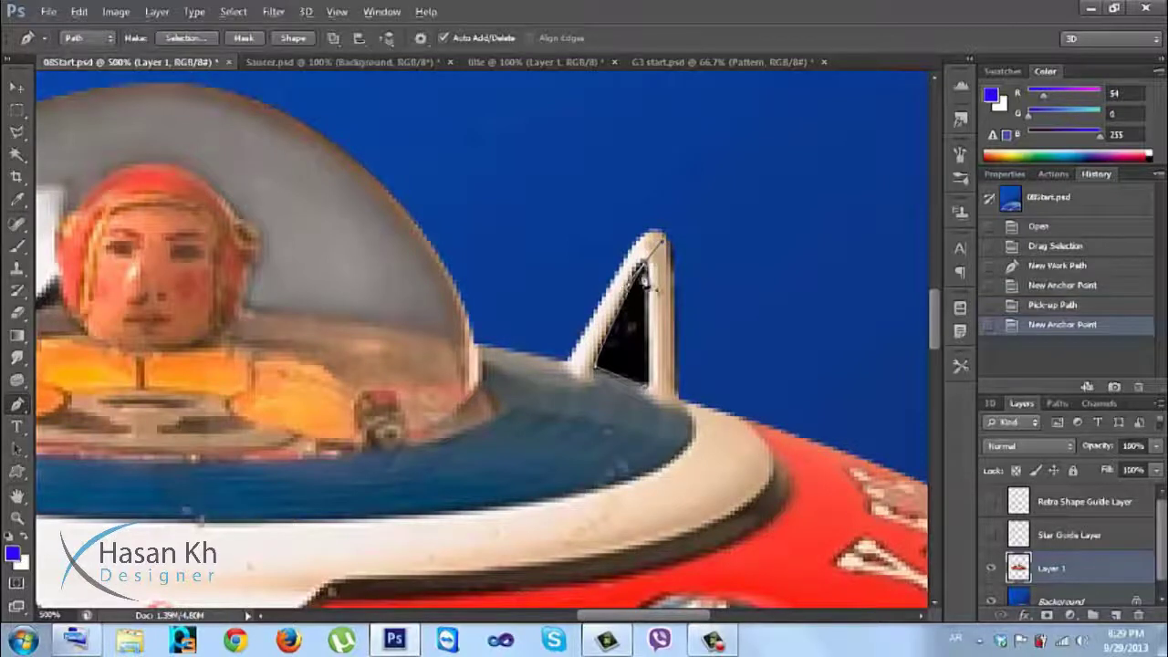
click(647, 270)
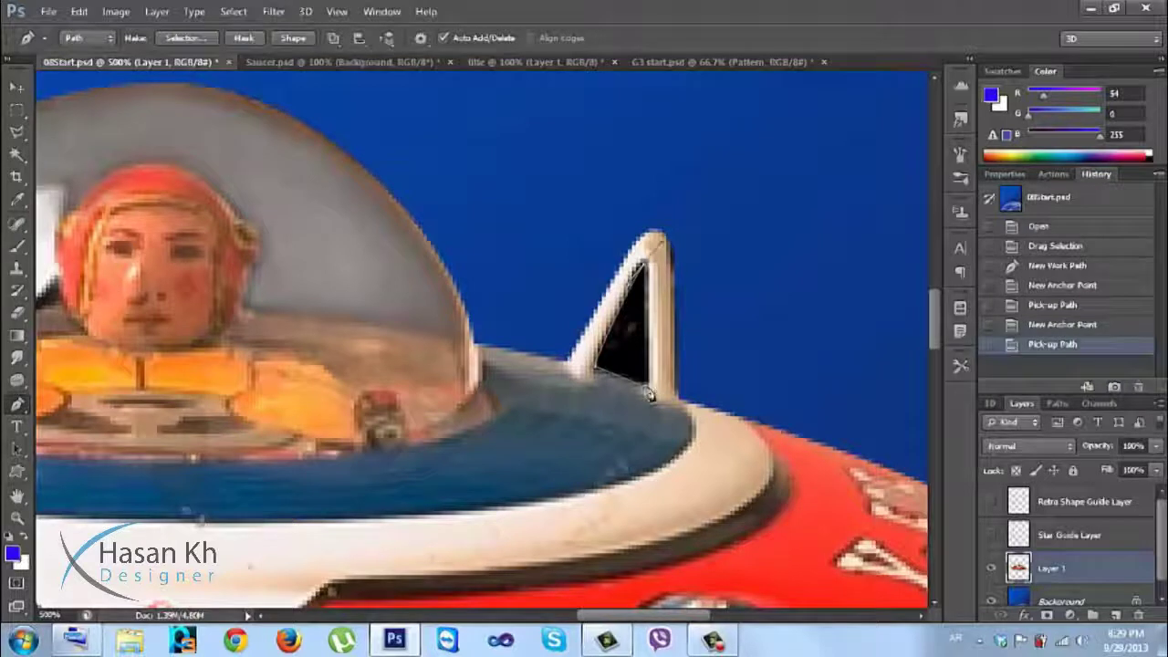
key(ctrl+z)
key(ctrl+alt+z)
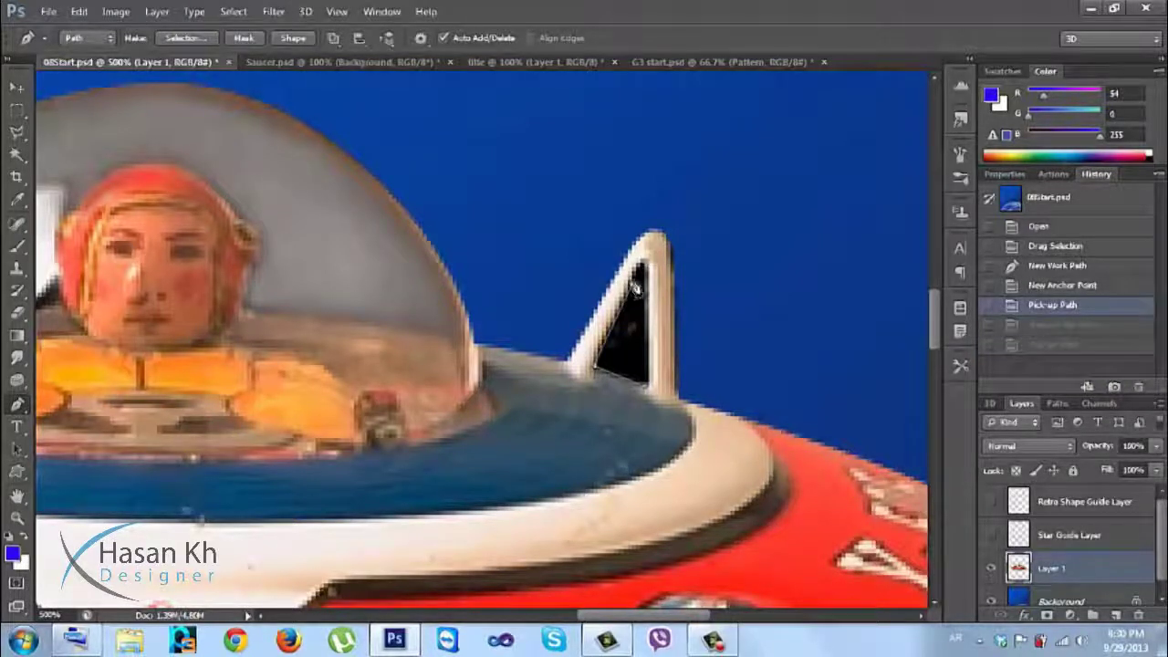
Continue the path around the tip of the right antenna's black gap with corner anchors and close it at the starting anchor
key(ctrl+shift+z)
key(ctrl+shift+z)
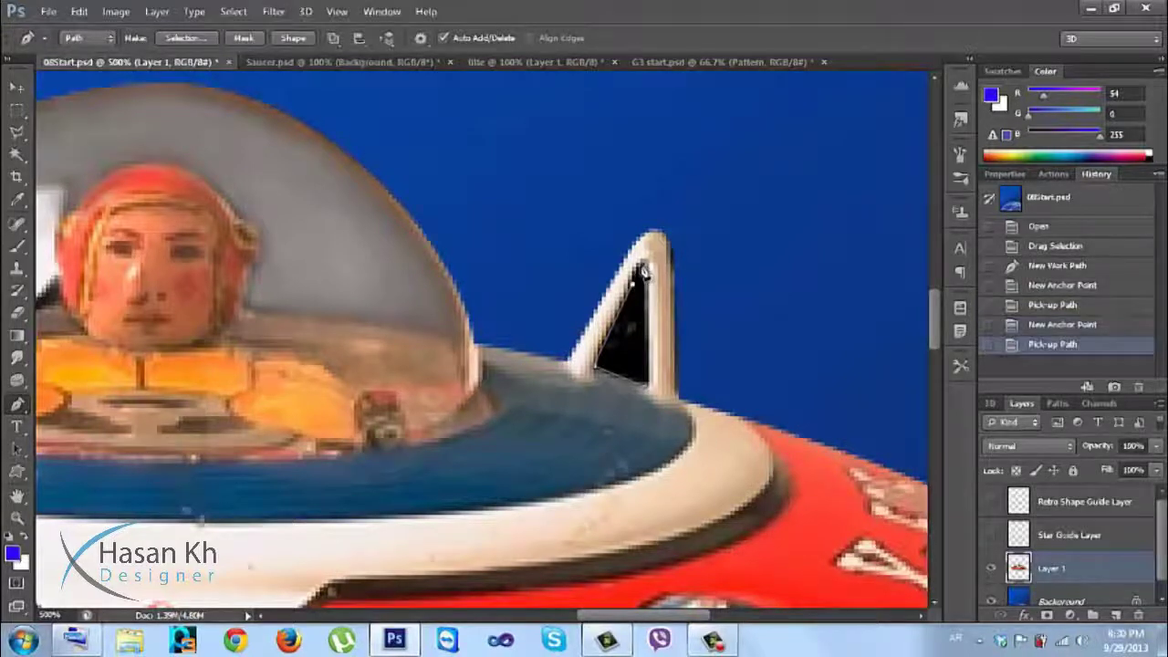
click(645, 269)
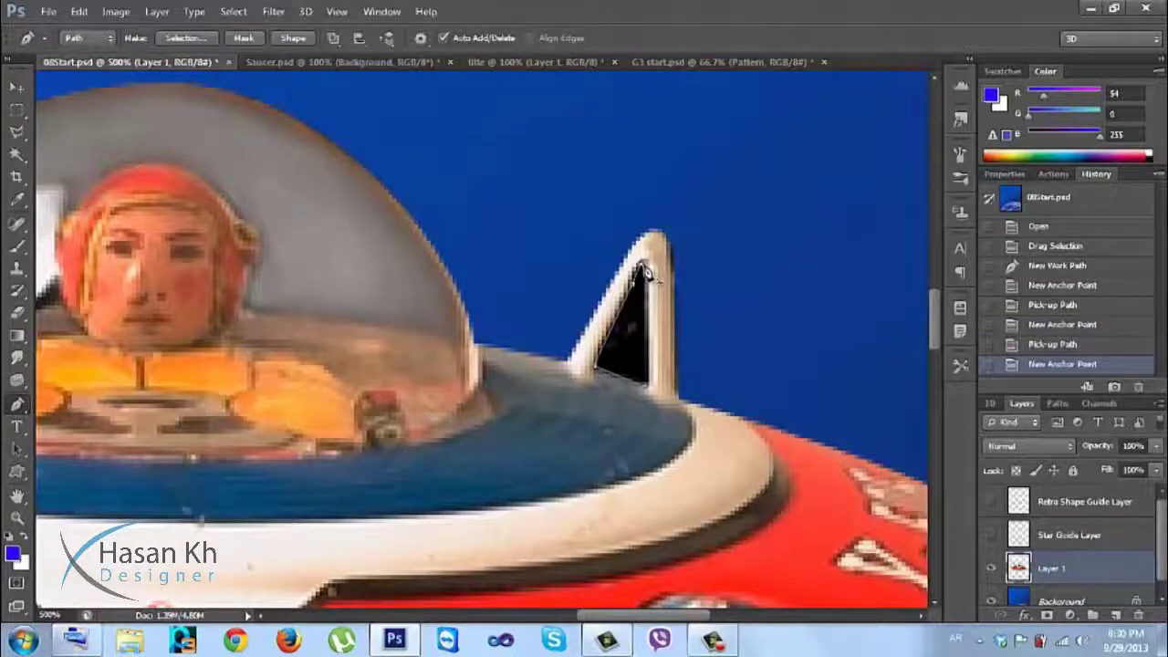
click(646, 271)
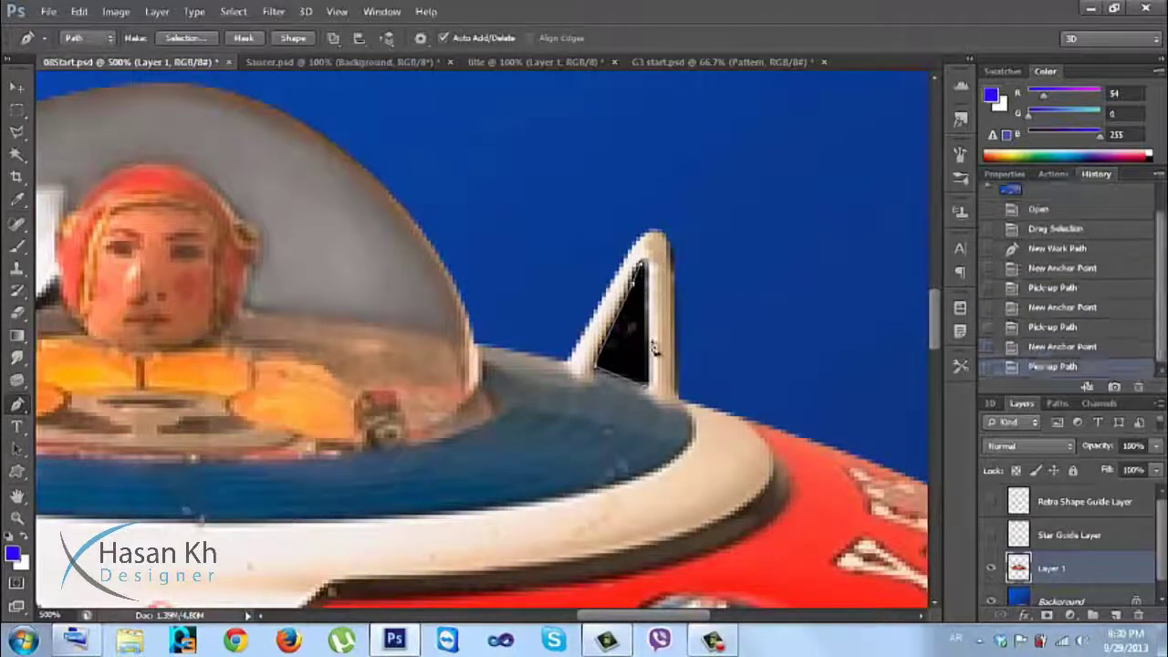
click(646, 273)
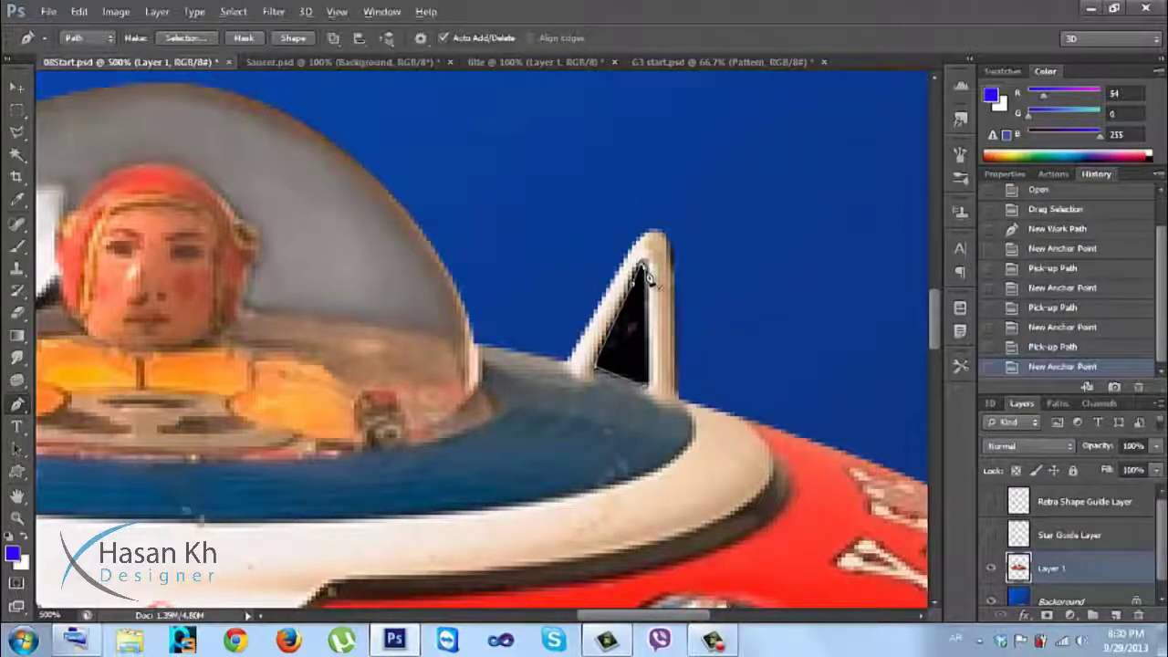
click(649, 275)
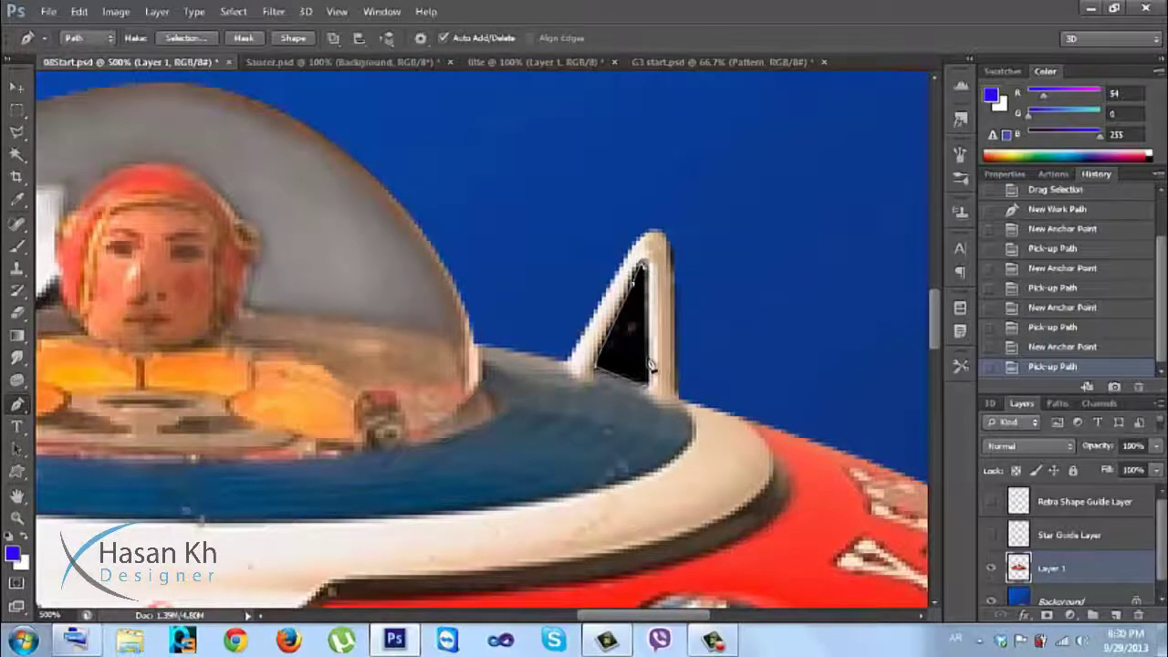
click(644, 406)
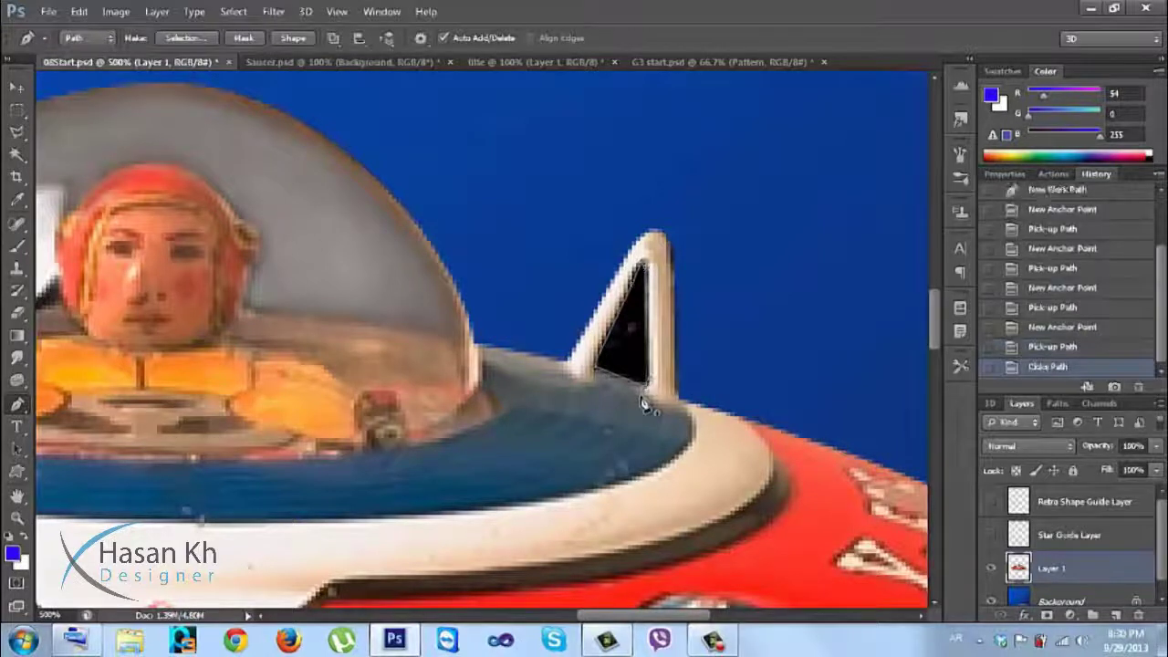
Load the Work Path as a selection, clear the black fill inside the right antenna on Layer 1, and deselect
click(1058, 404)
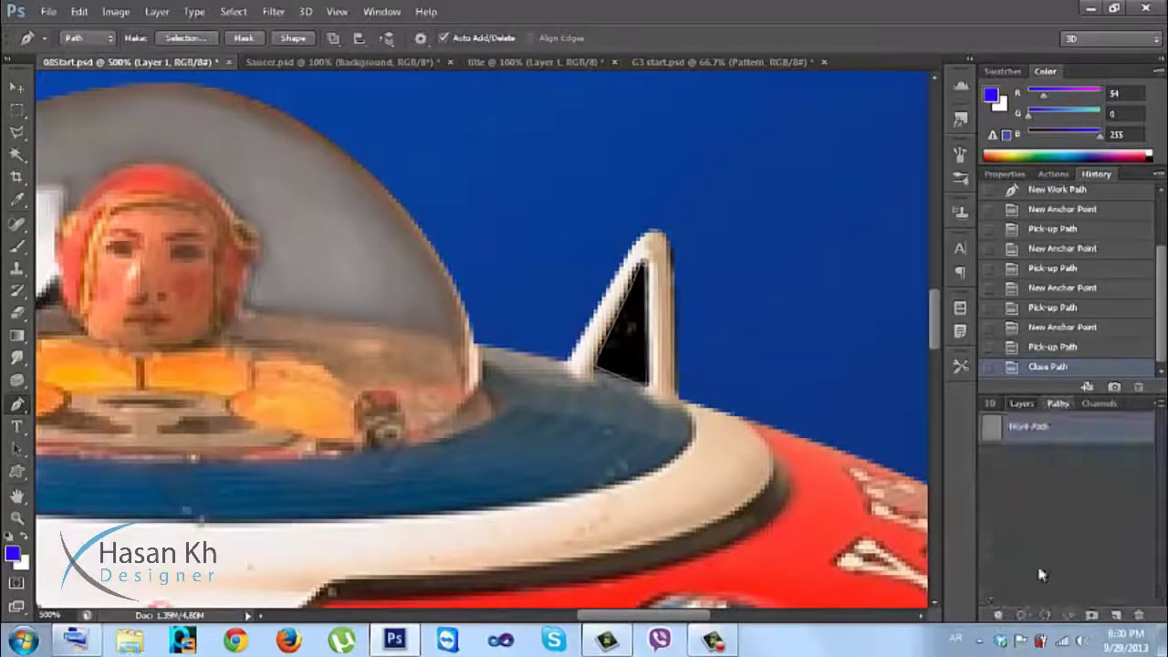
click(1045, 616)
key(Delete)
key(Delete)
key(Delete)
key(Delete)
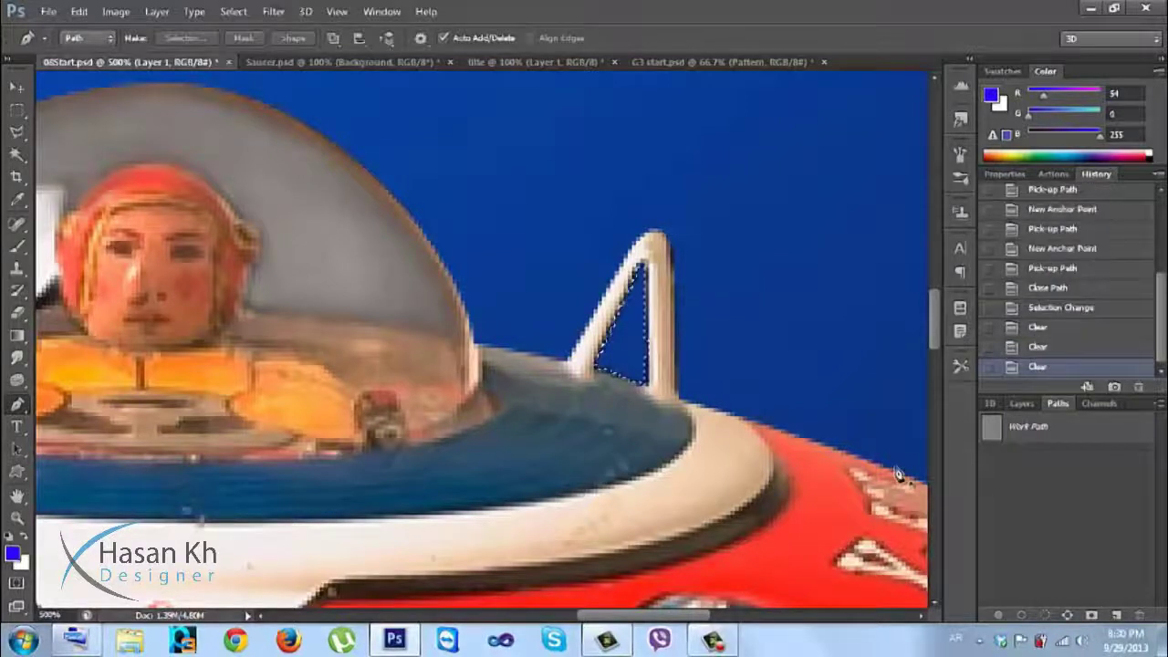
key(Delete)
key(ctrl+d)
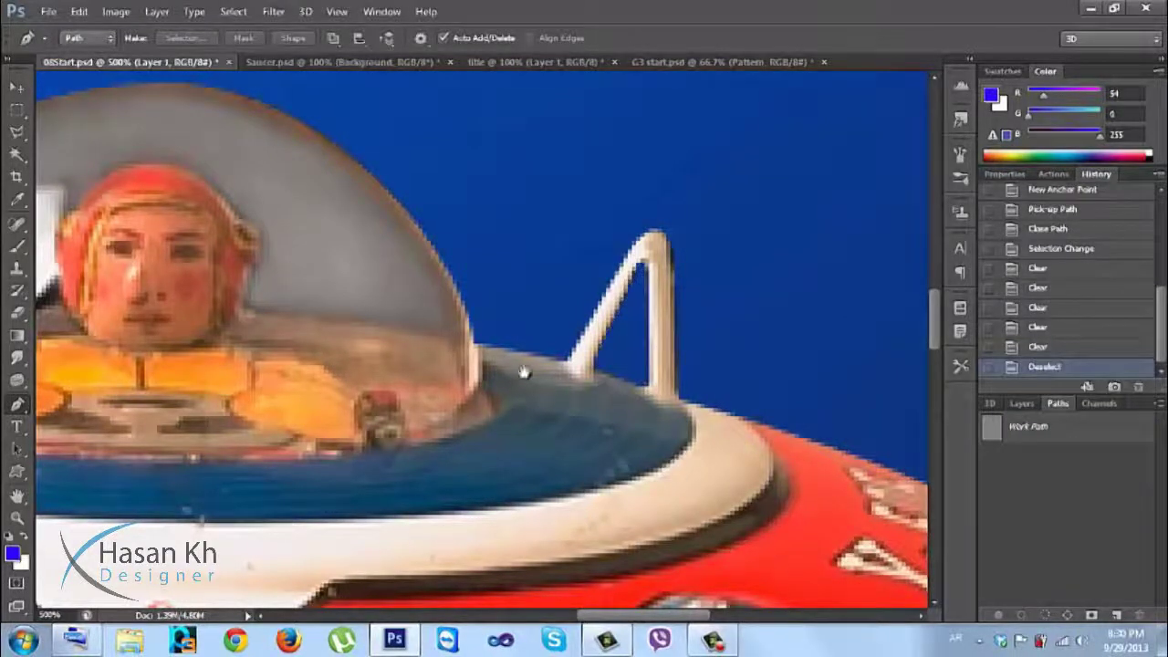
Trace the black gap inside the left antenna with a closed Pen Tool path, starting at the gap's lower-left corner
drag(591, 366, 920, 365)
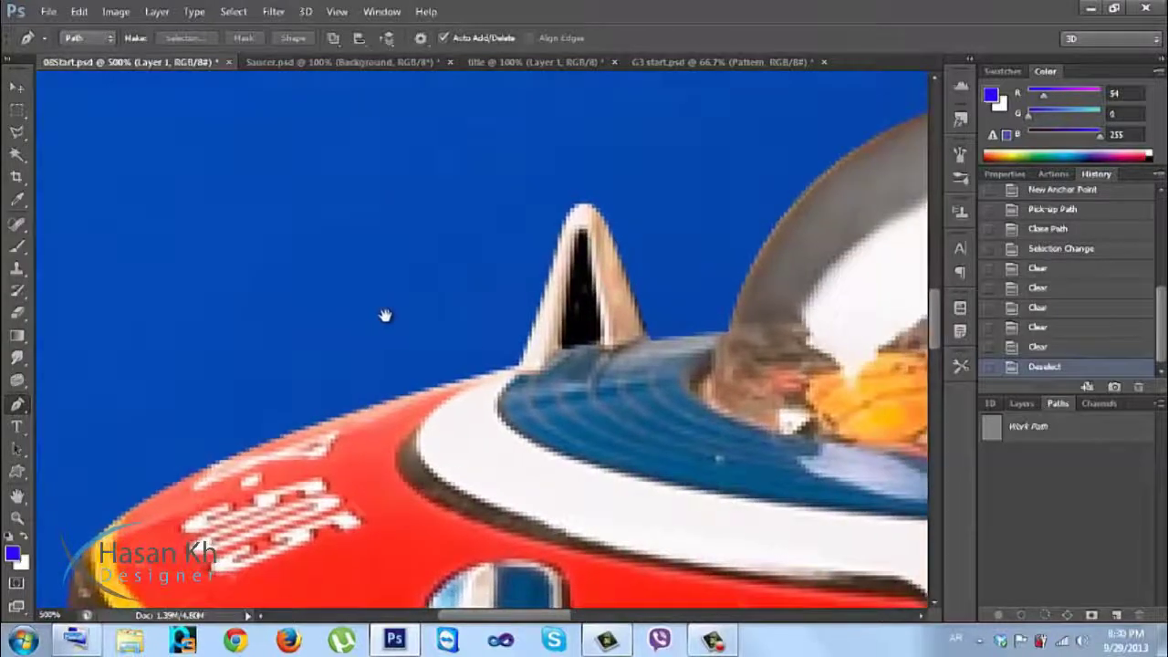
click(564, 354)
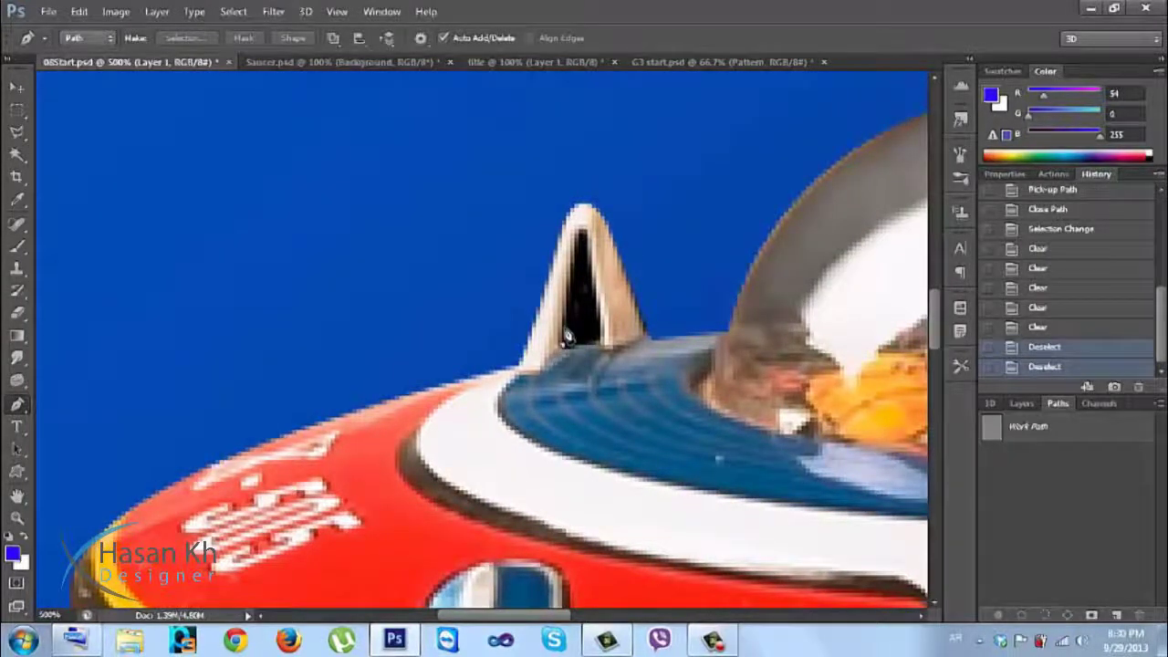
click(580, 232)
click(595, 262)
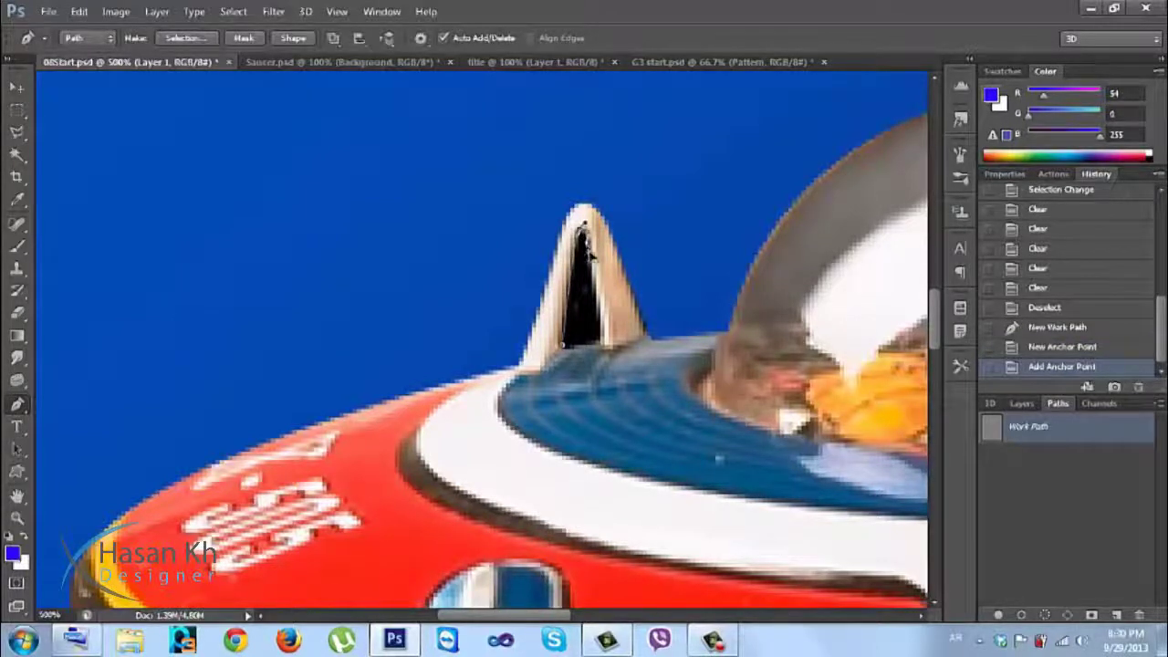
click(593, 254)
click(590, 247)
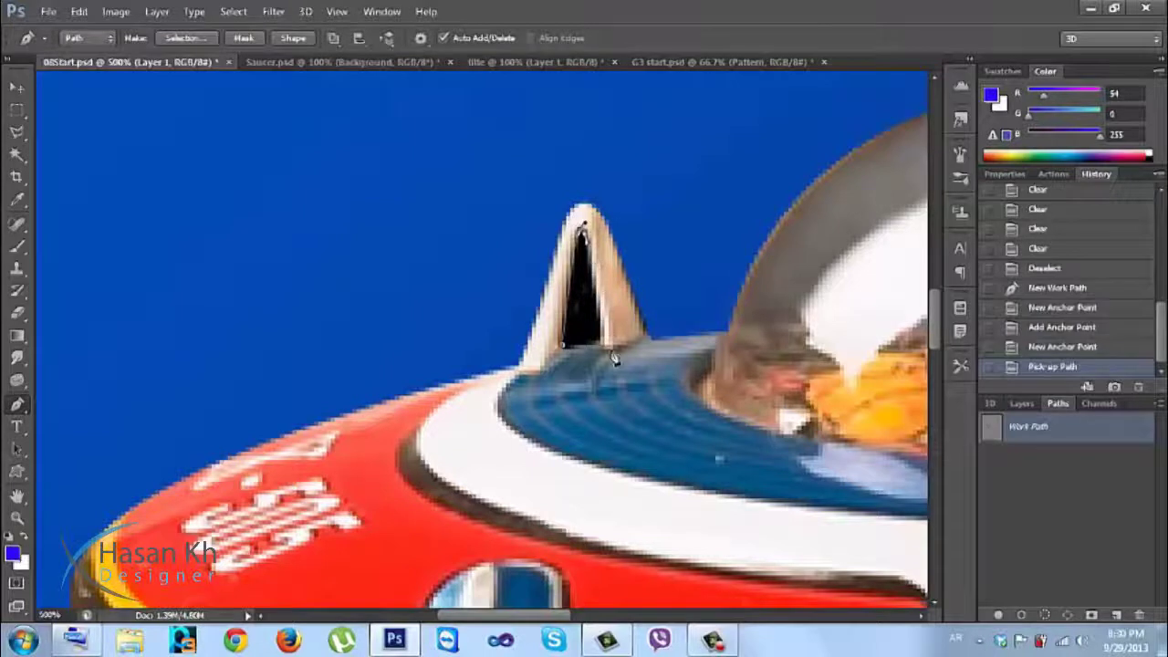
click(602, 342)
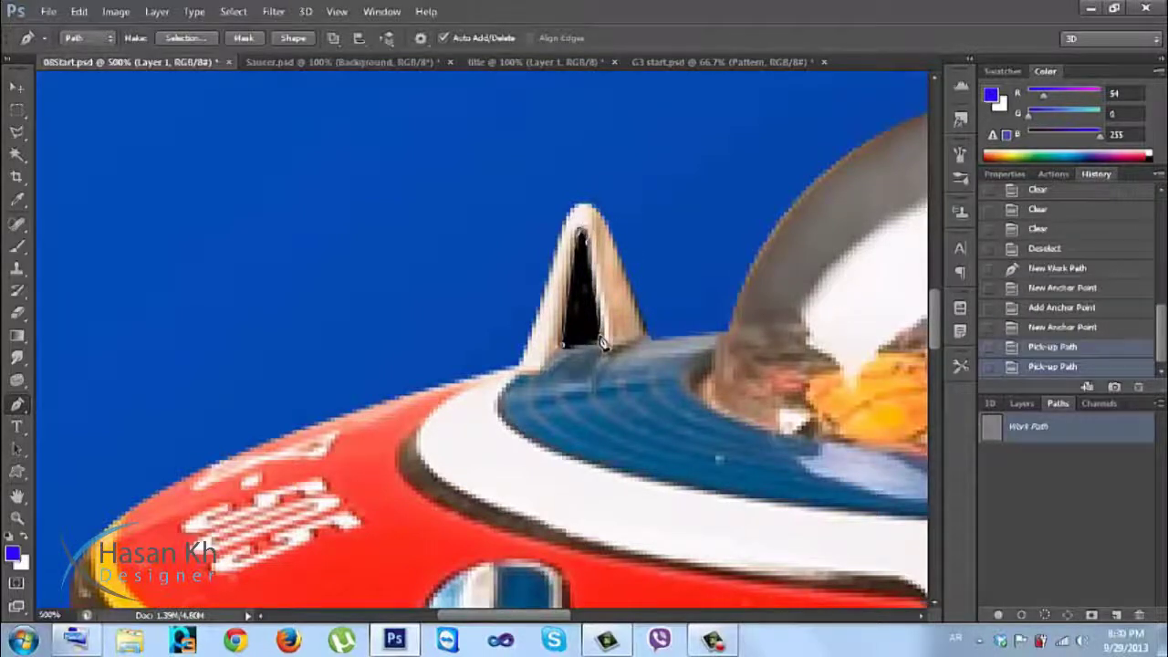
click(602, 344)
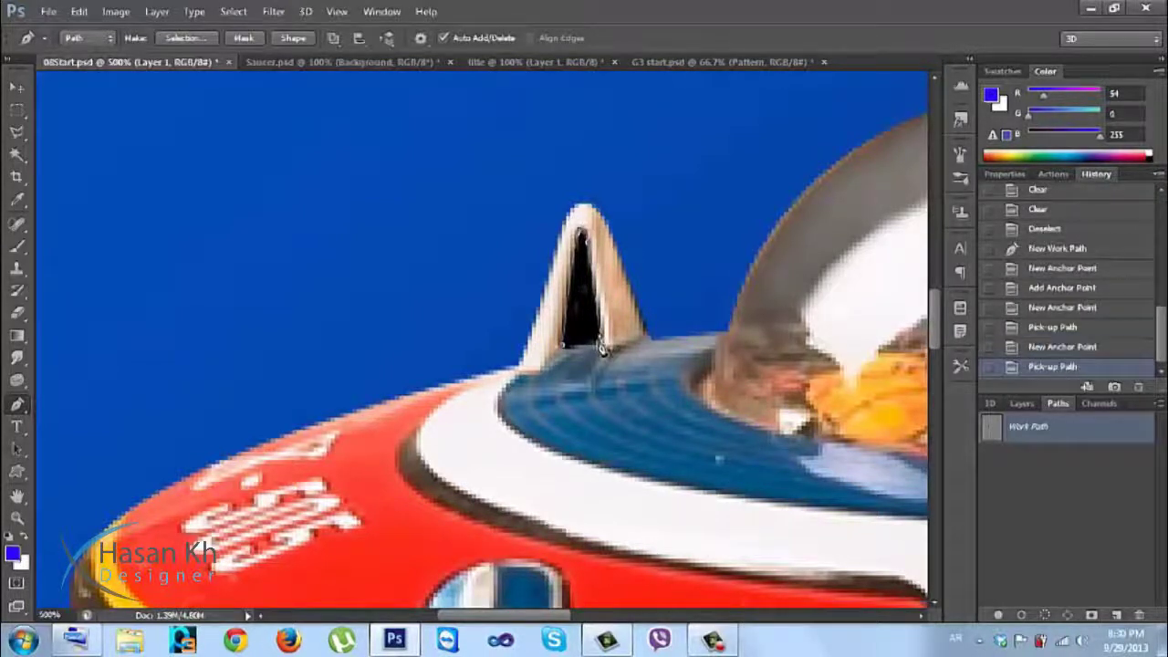
click(551, 350)
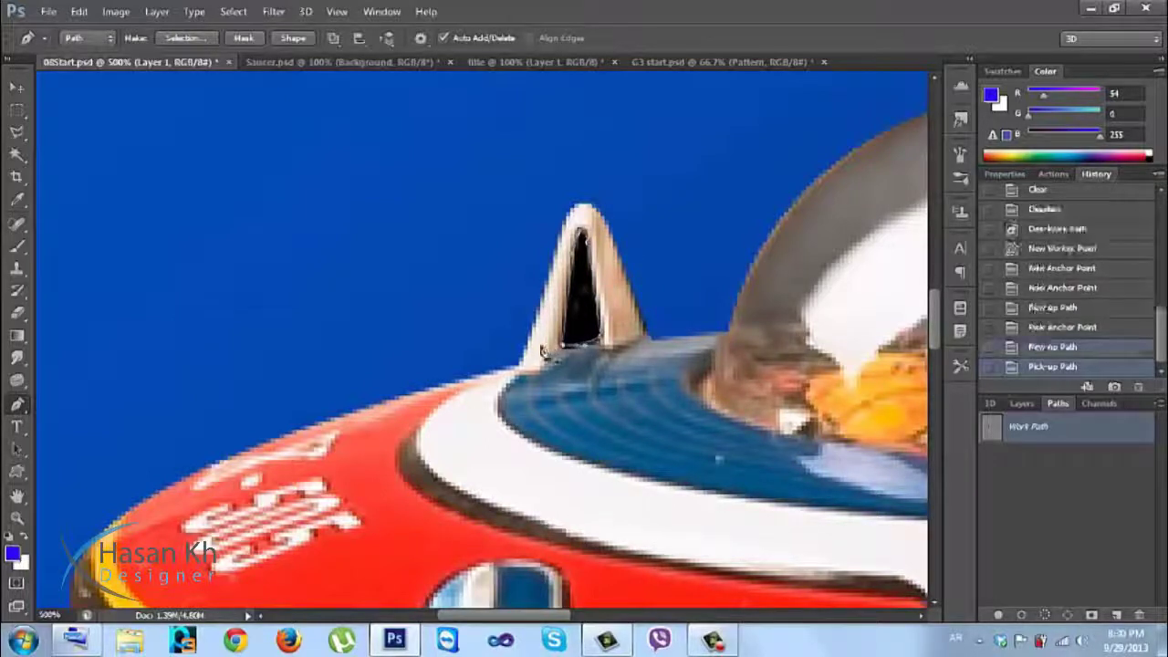
Load the left antenna's path as a selection, clear the black fill inside it, and deselect
click(1022, 614)
key(Delete)
key(Delete)
key(Delete)
key(Delete)
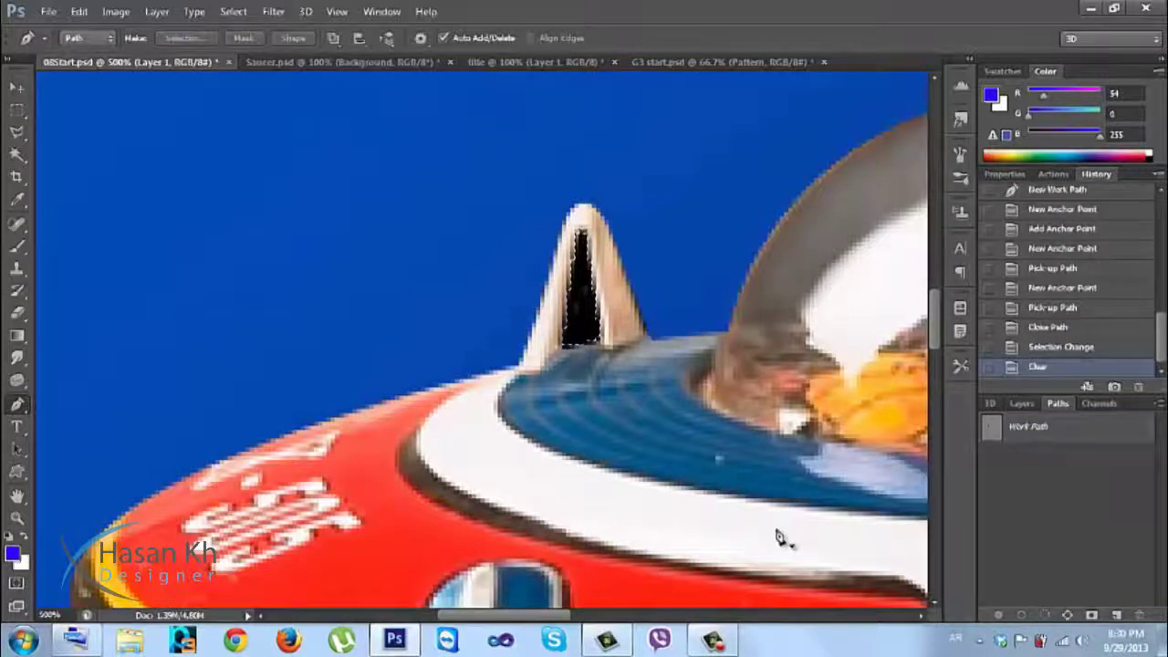
key(ctrl+d)
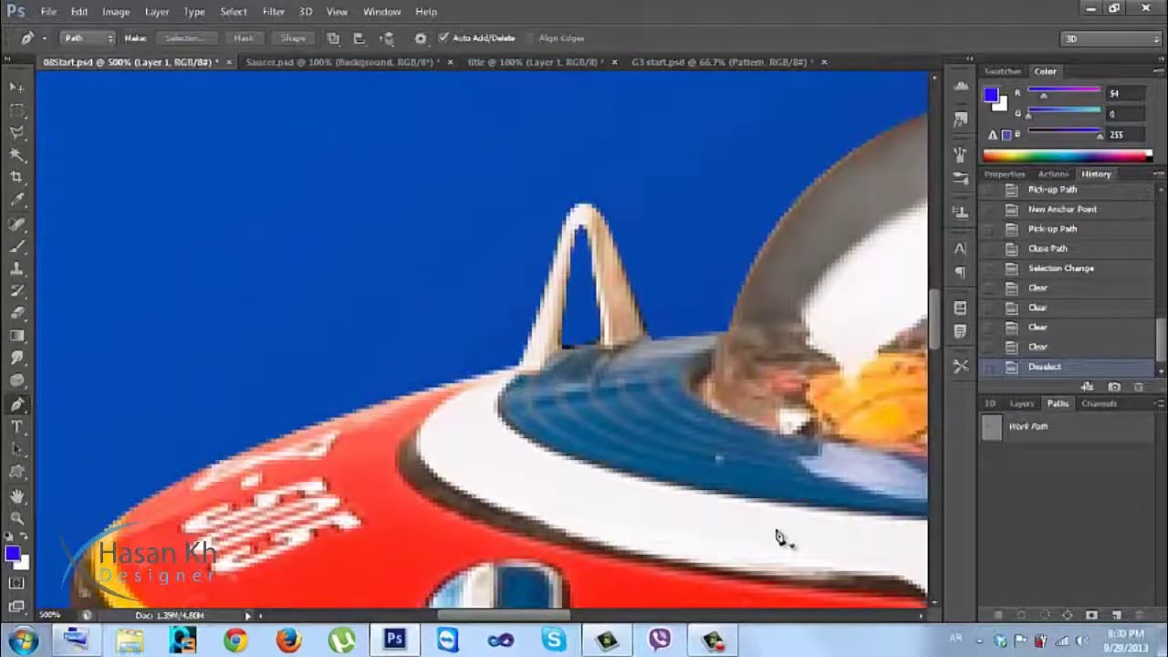
Compare the whole saucer in 08Start.psd with the tilted saucer in the reference poster G3 start.psd
key(ctrl+minus)
key(ctrl+minus)
key(ctrl+minus)
key(ctrl+minus)
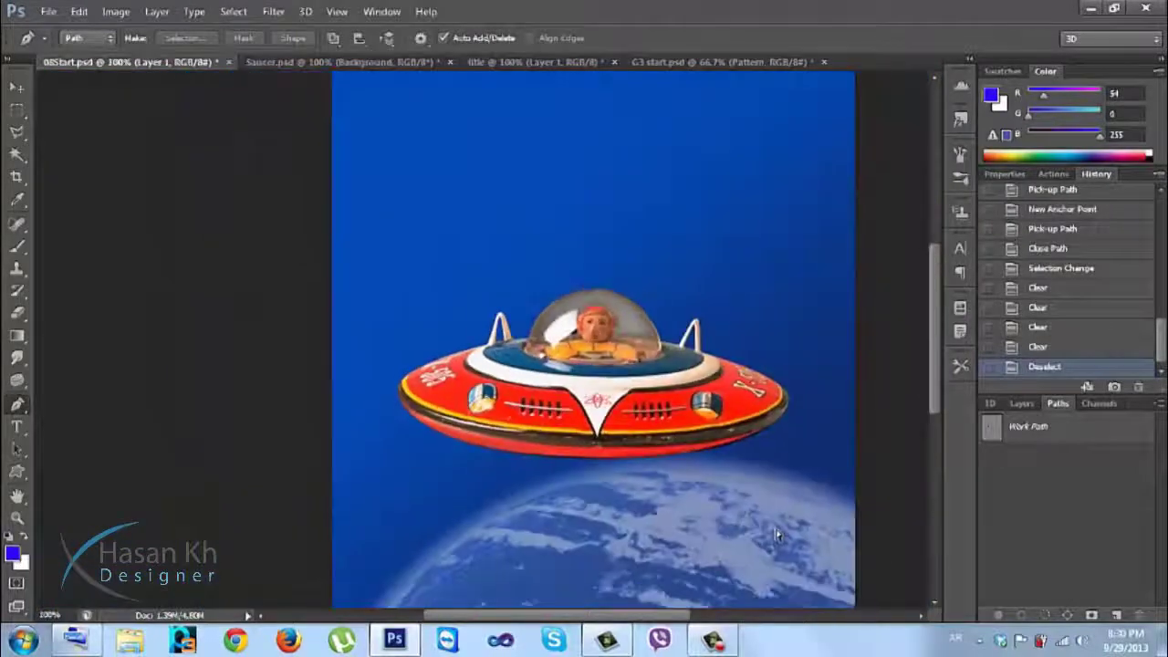
key(ctrl+minus)
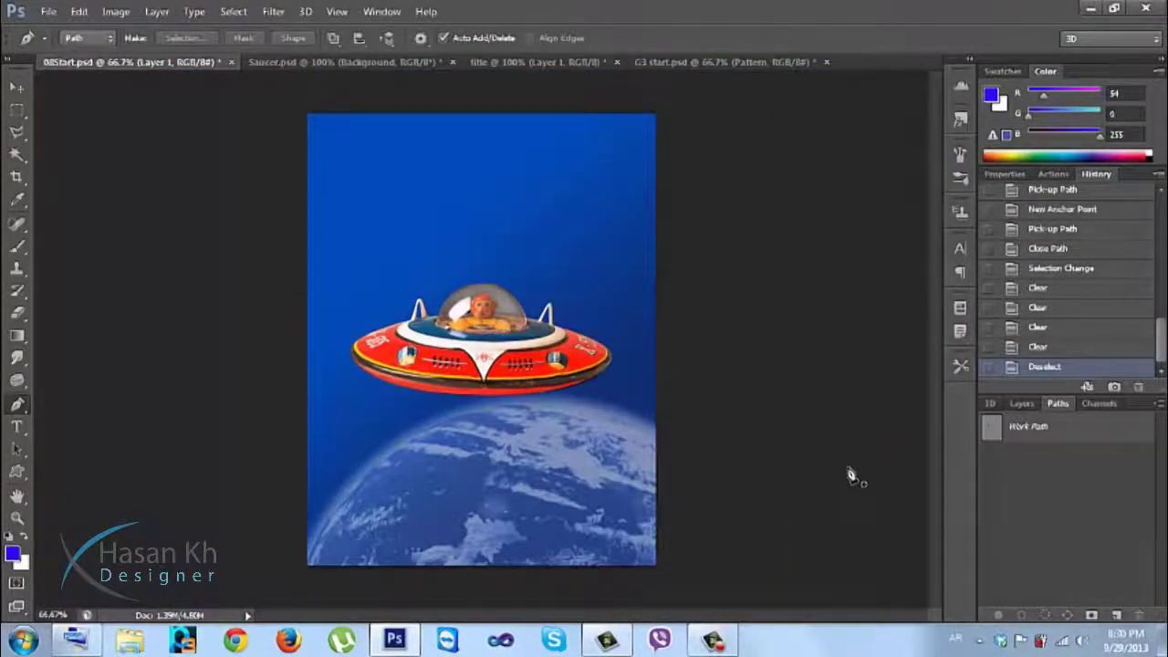
click(1021, 404)
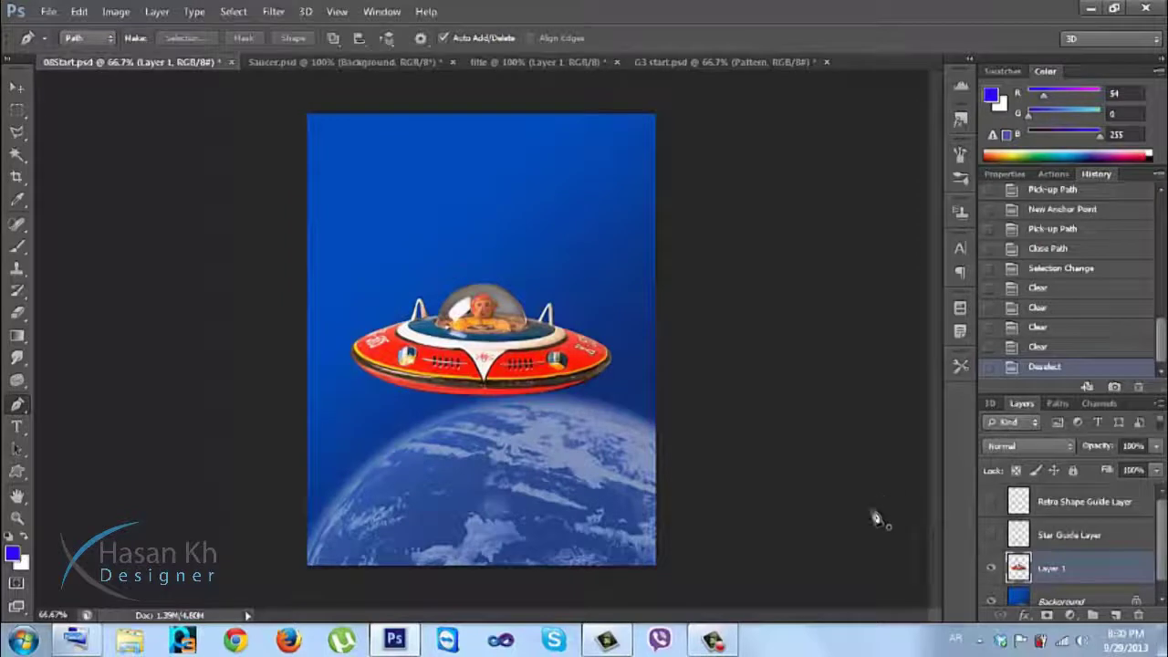
click(721, 64)
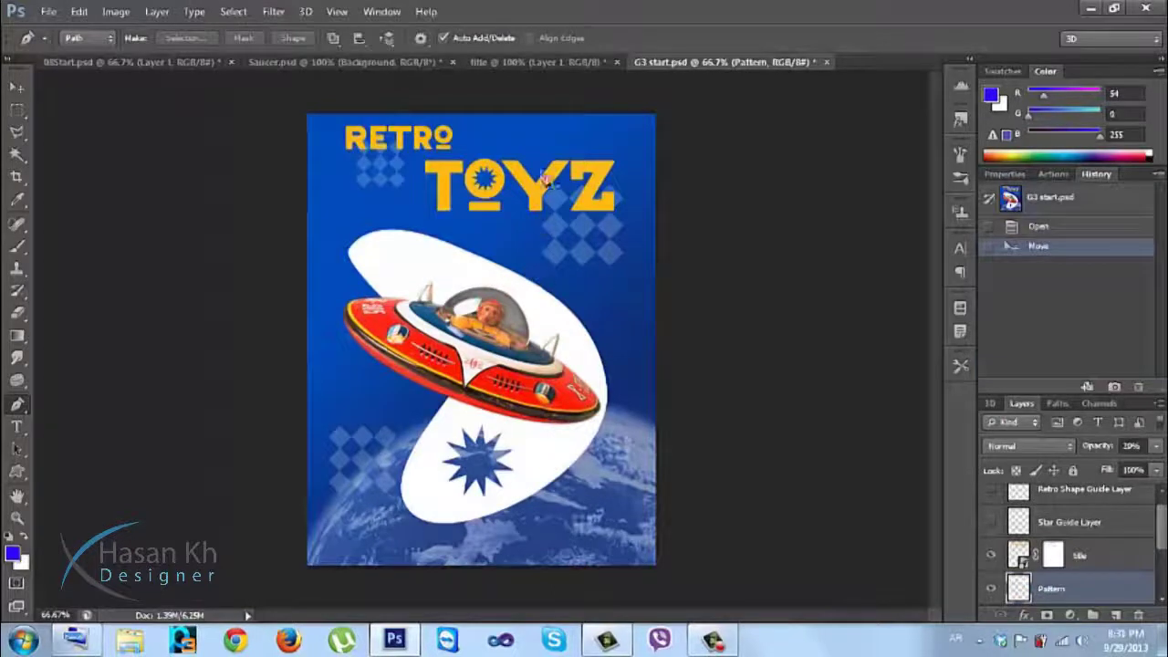
click(128, 62)
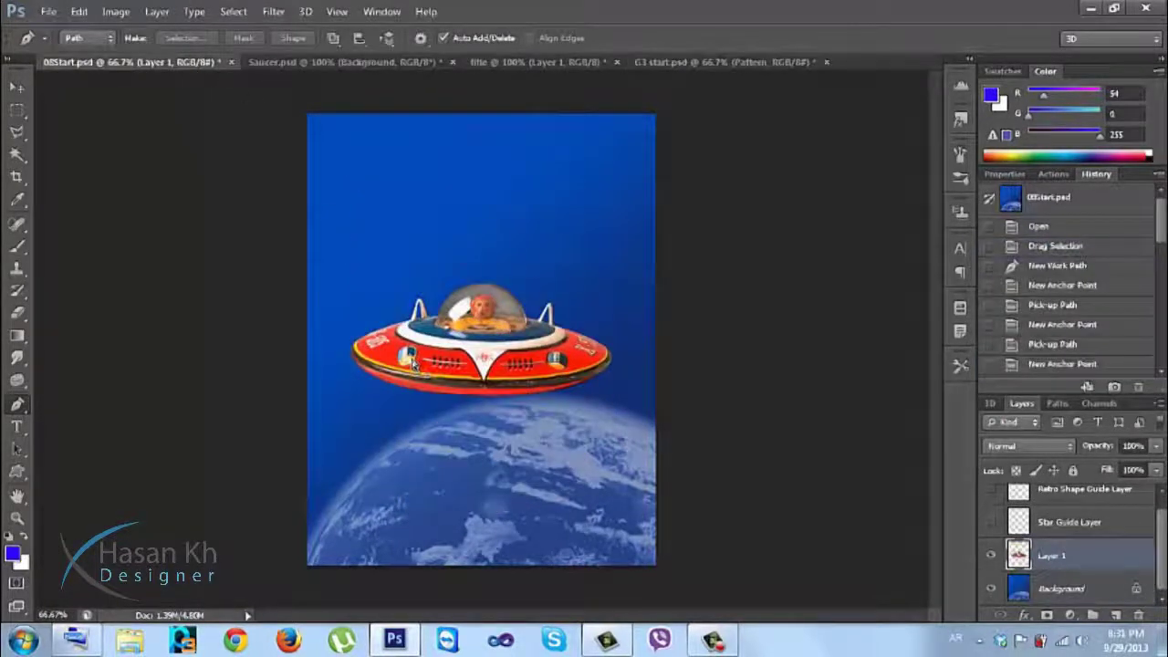
Rotate the saucer on Layer 1 about 24.5° clockwise with Free Transform and switch to the Move Tool
key(ctrl+t)
drag(650, 277, 668, 350)
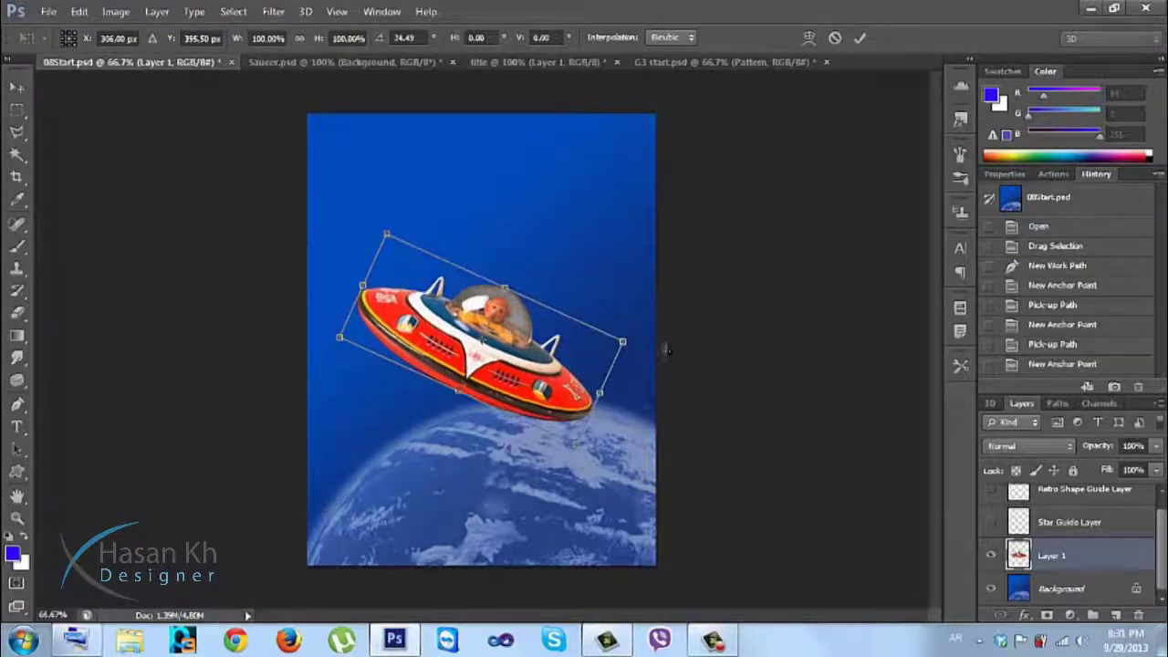
key(Return)
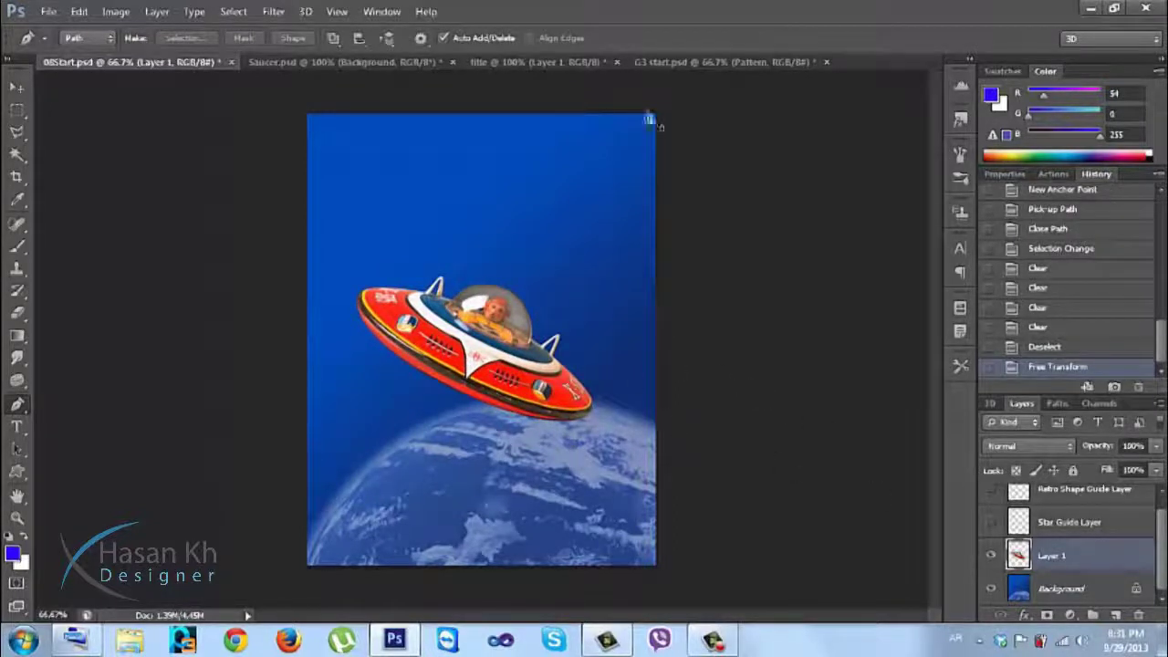
click(684, 79)
key(ctrl+z)
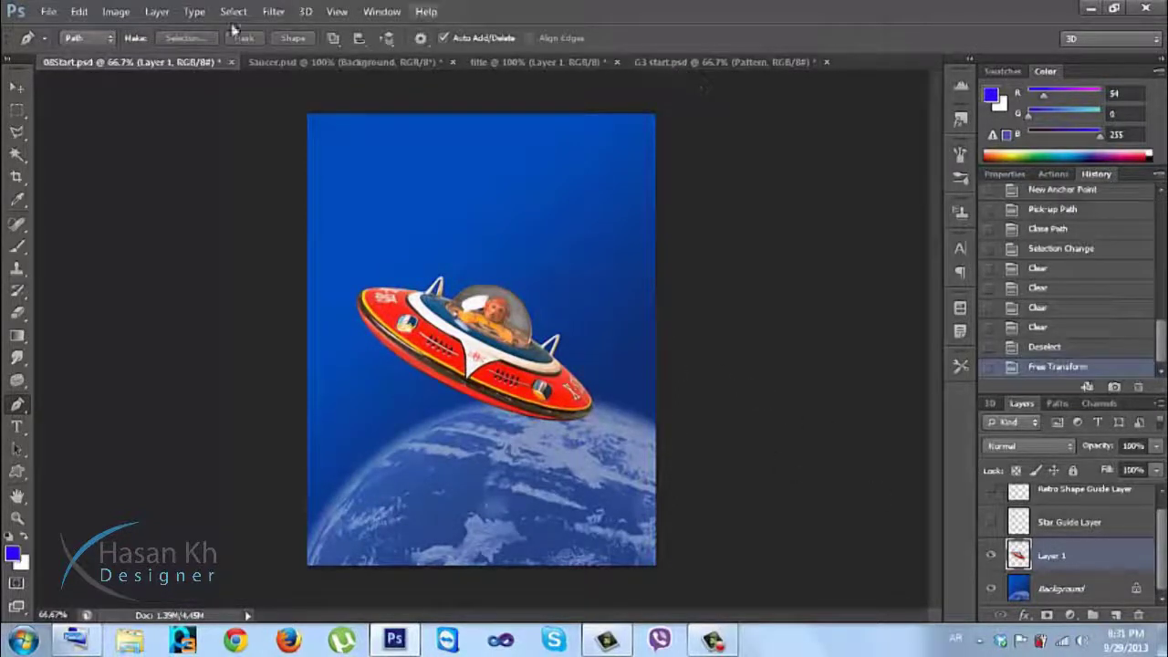
click(18, 86)
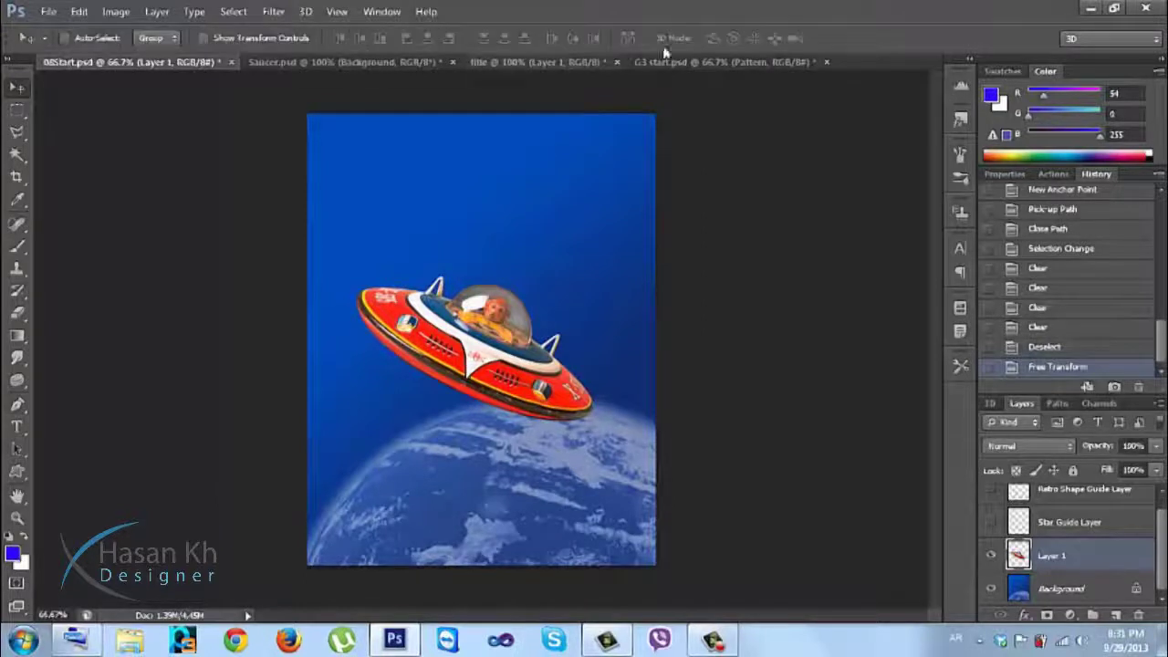
Check the white shape in G3 start.psd, and in 08Start.psd hide Layer 1 and show and select the Retro Shape Guide Layer
click(754, 62)
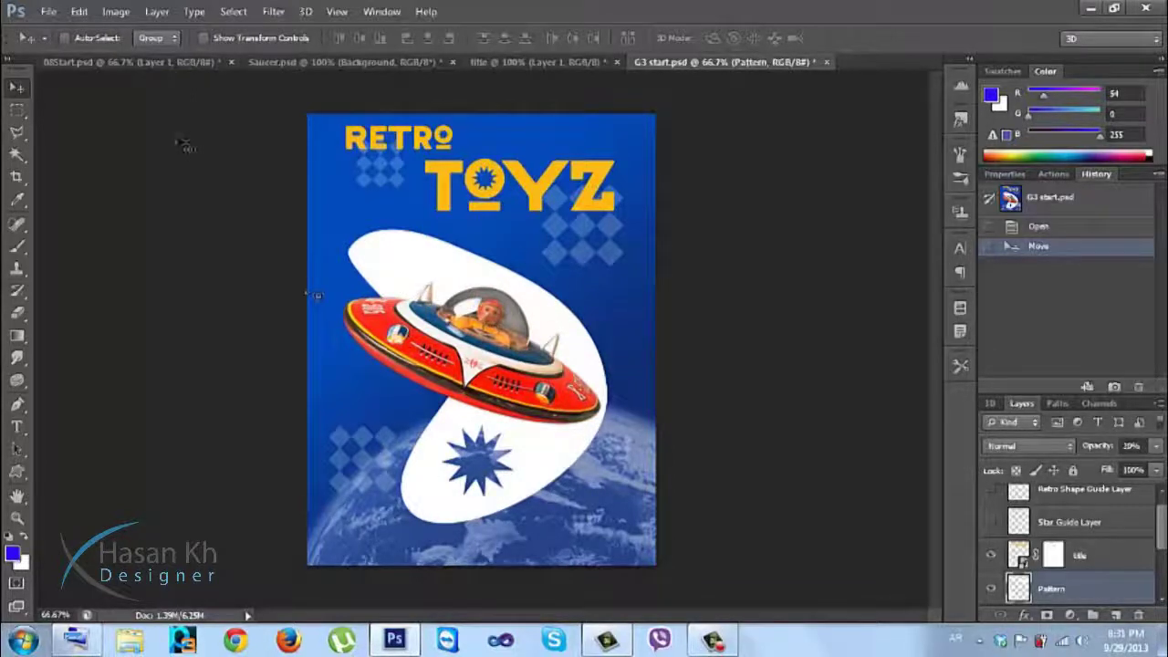
click(153, 64)
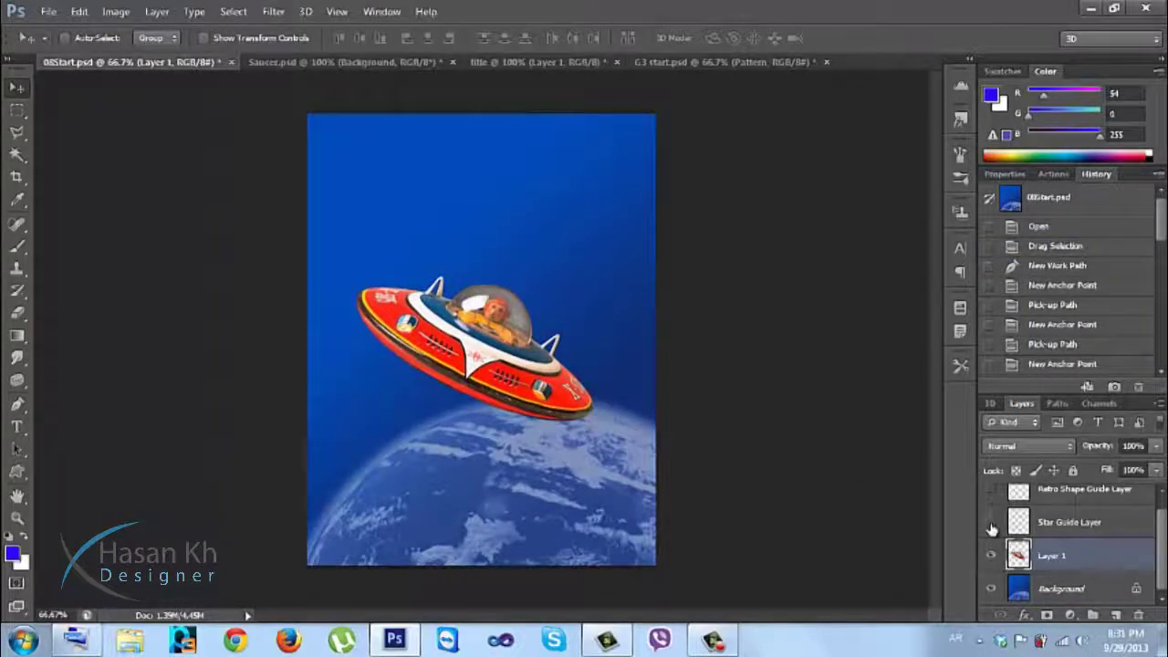
click(993, 493)
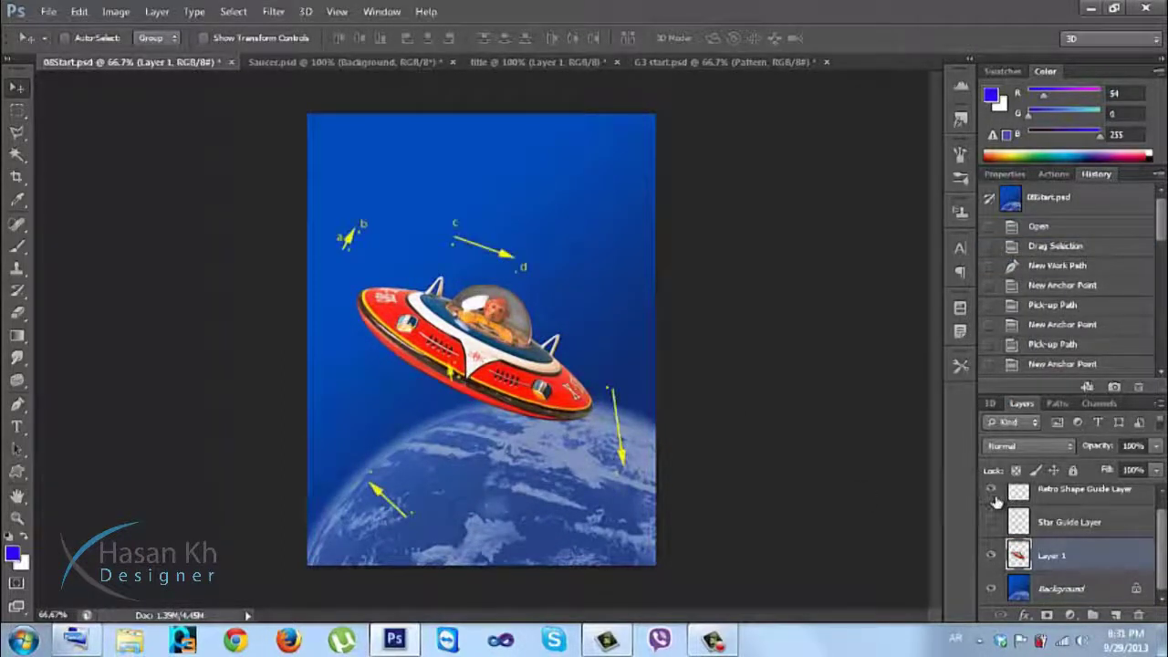
click(991, 558)
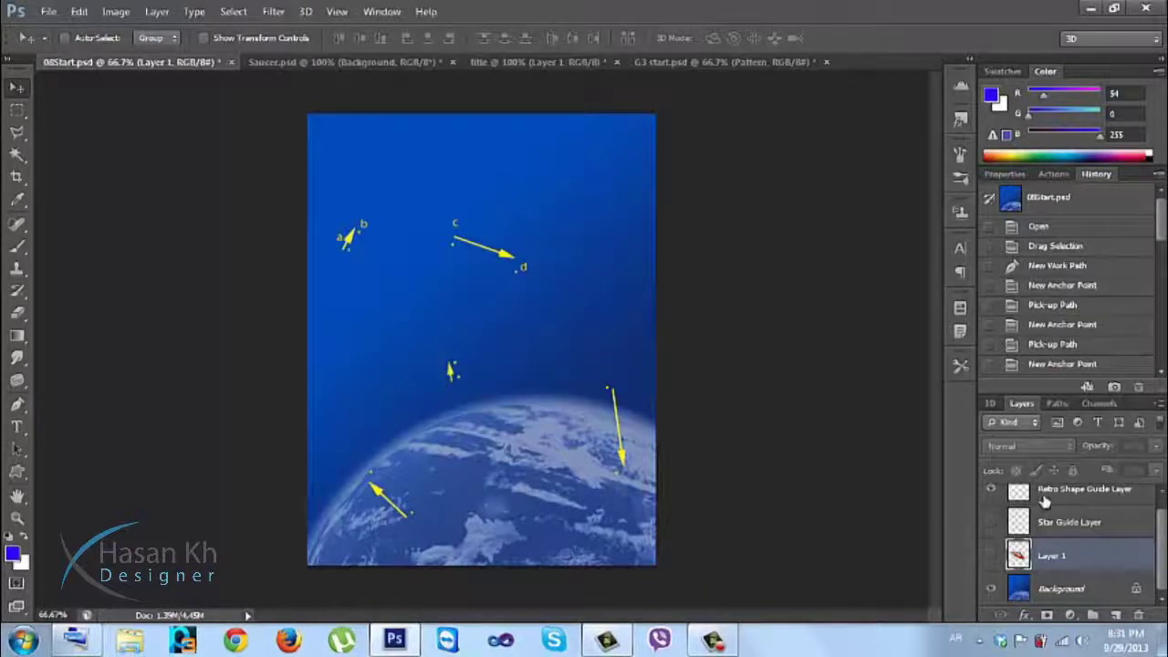
click(1045, 498)
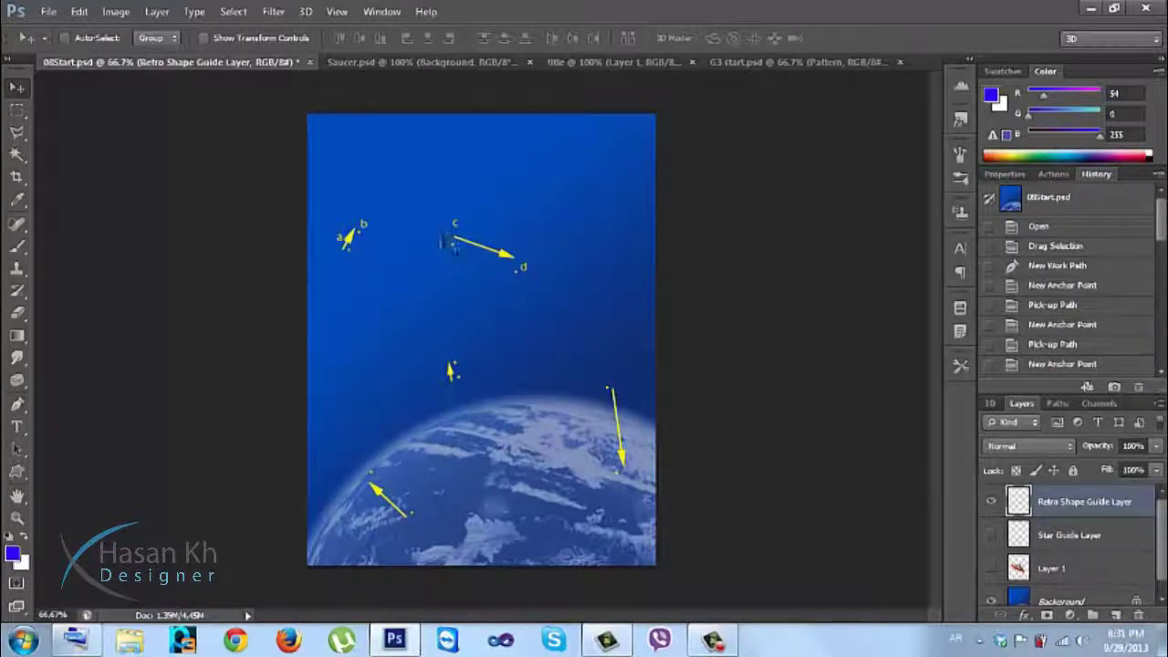
Set the default colors with white as the foreground and set the Pen Tool to draw in Shape mode
click(10, 536)
click(24, 539)
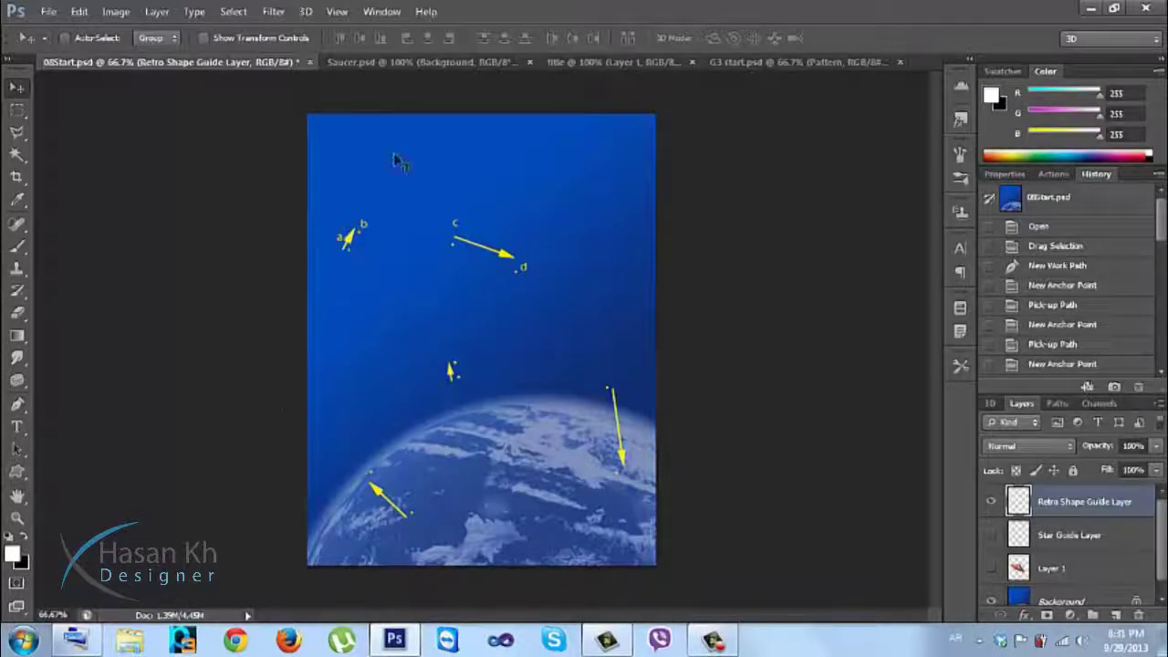
click(17, 471)
click(16, 407)
click(110, 41)
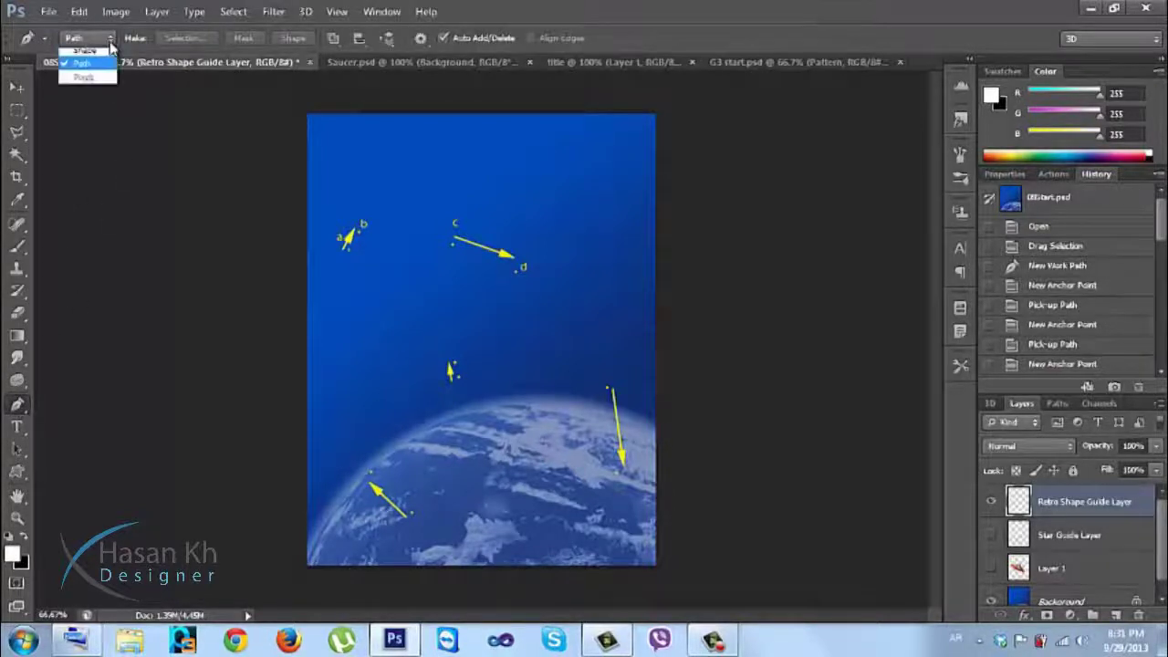
click(104, 56)
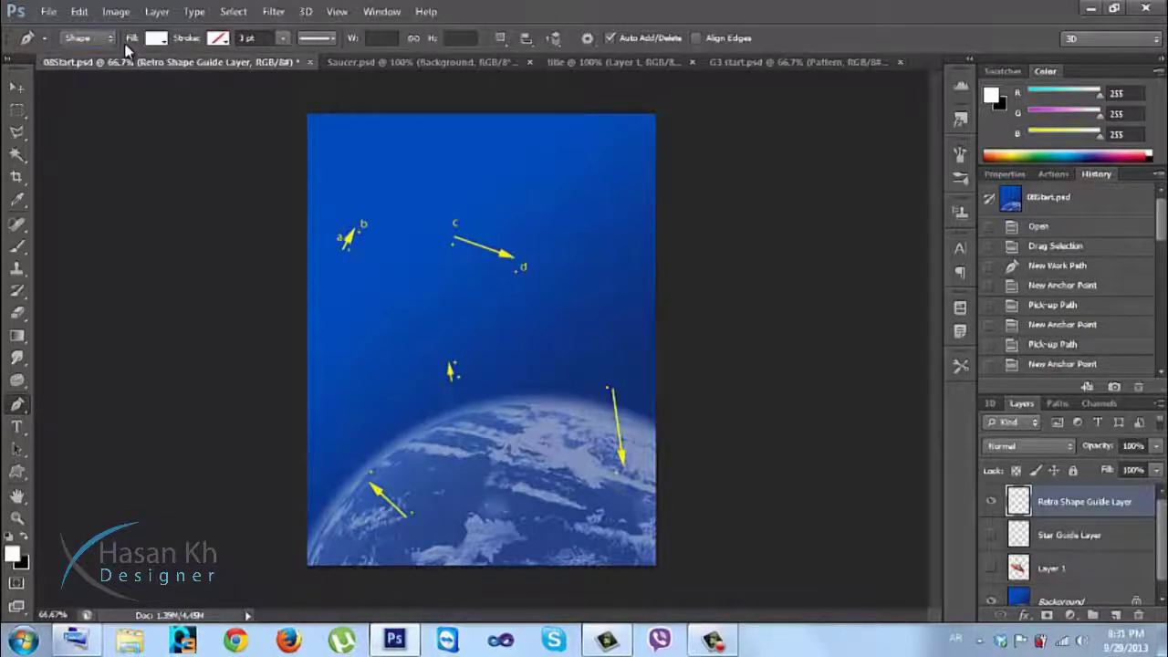
Try to draw the white retro shape with the Pen Tool through the guide points and move it below the Retro Shape Guide Layer
click(350, 257)
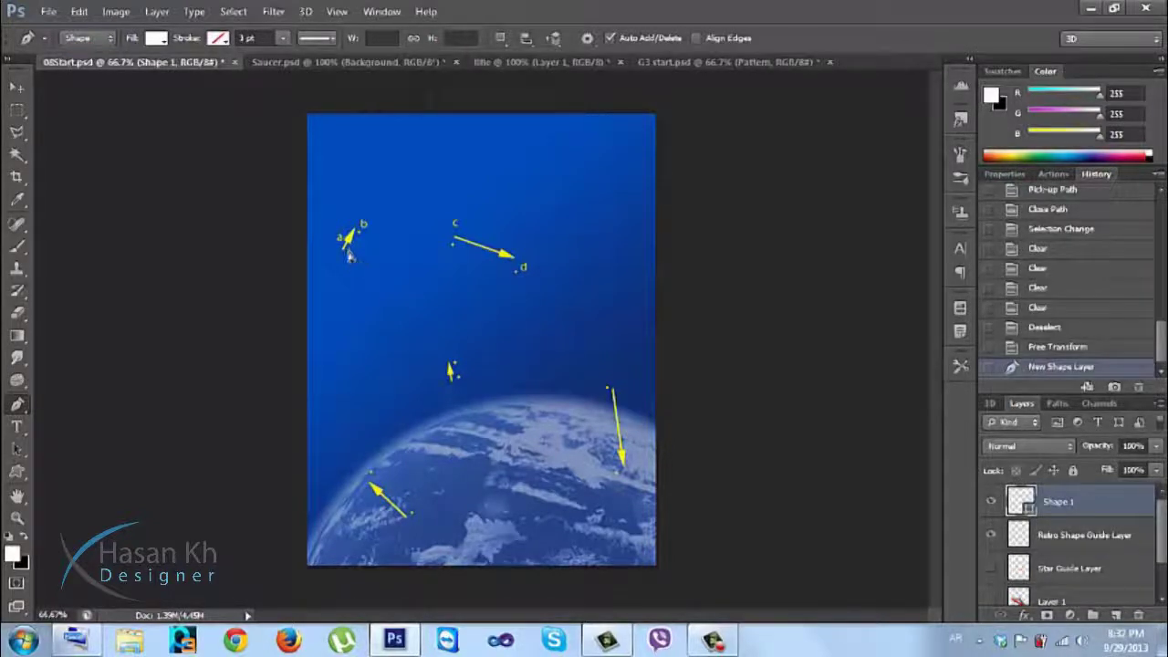
key(ctrl+z)
drag(350, 256, 362, 236)
drag(452, 245, 516, 274)
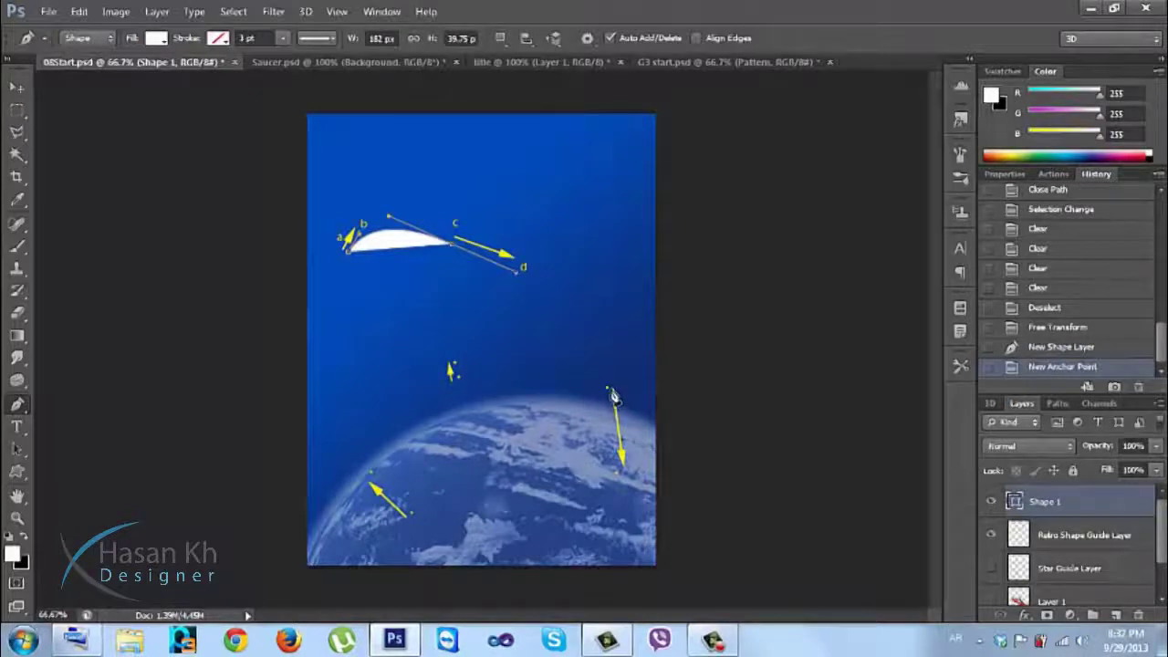
drag(610, 394, 619, 481)
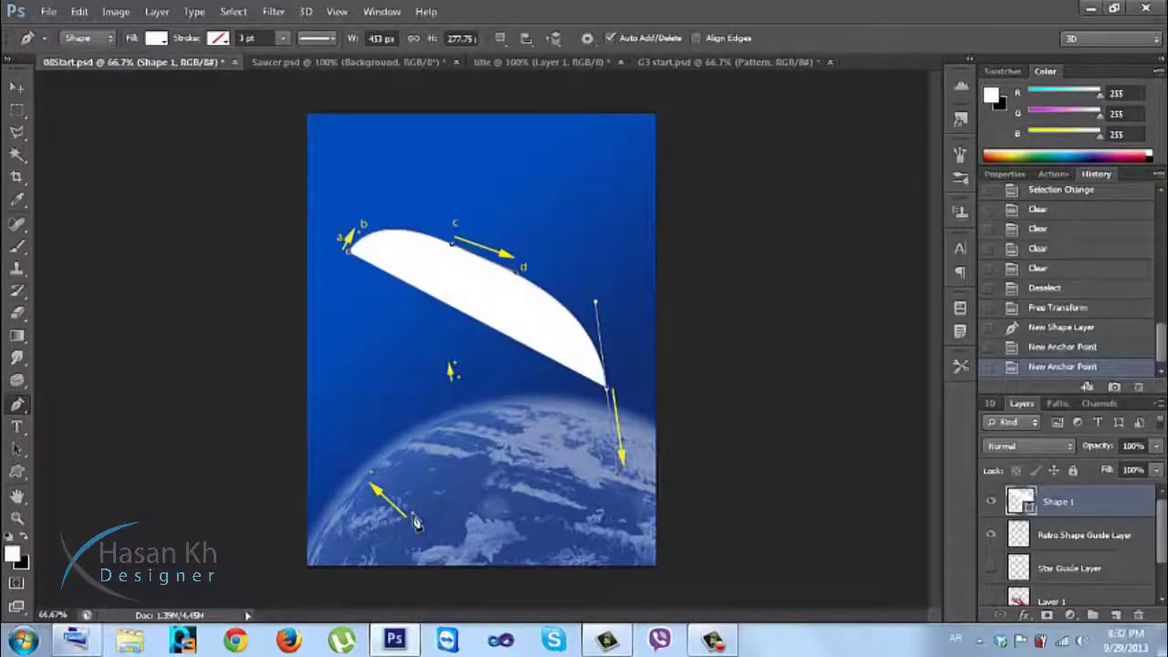
drag(414, 521, 371, 477)
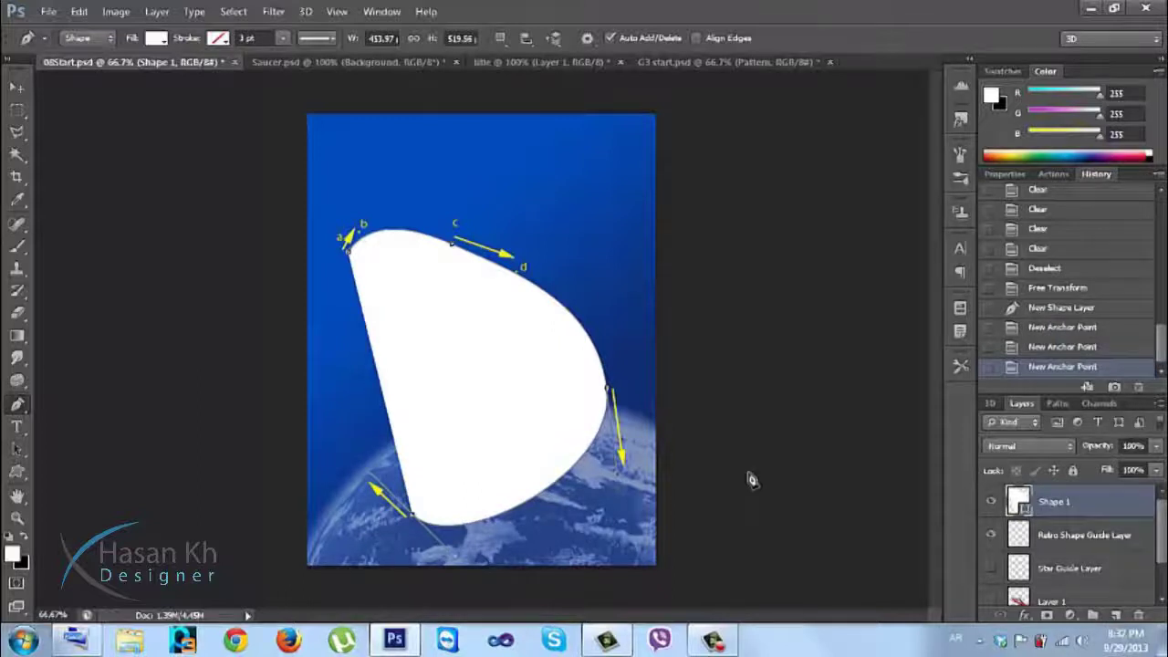
drag(1125, 514, 1117, 549)
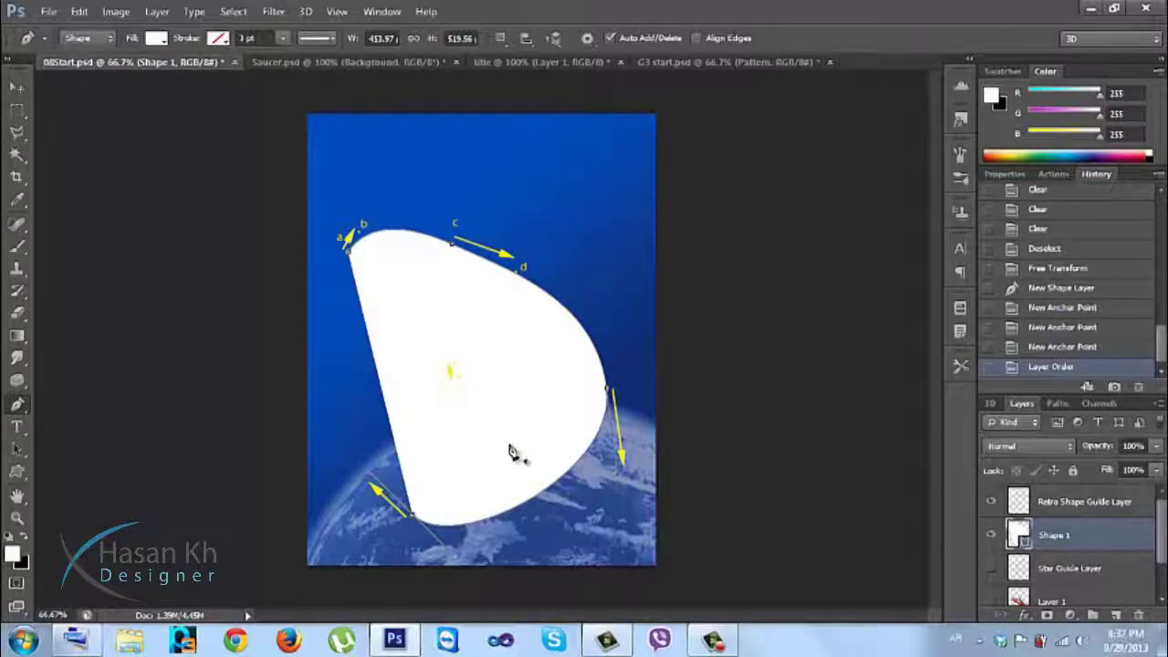
click(455, 371)
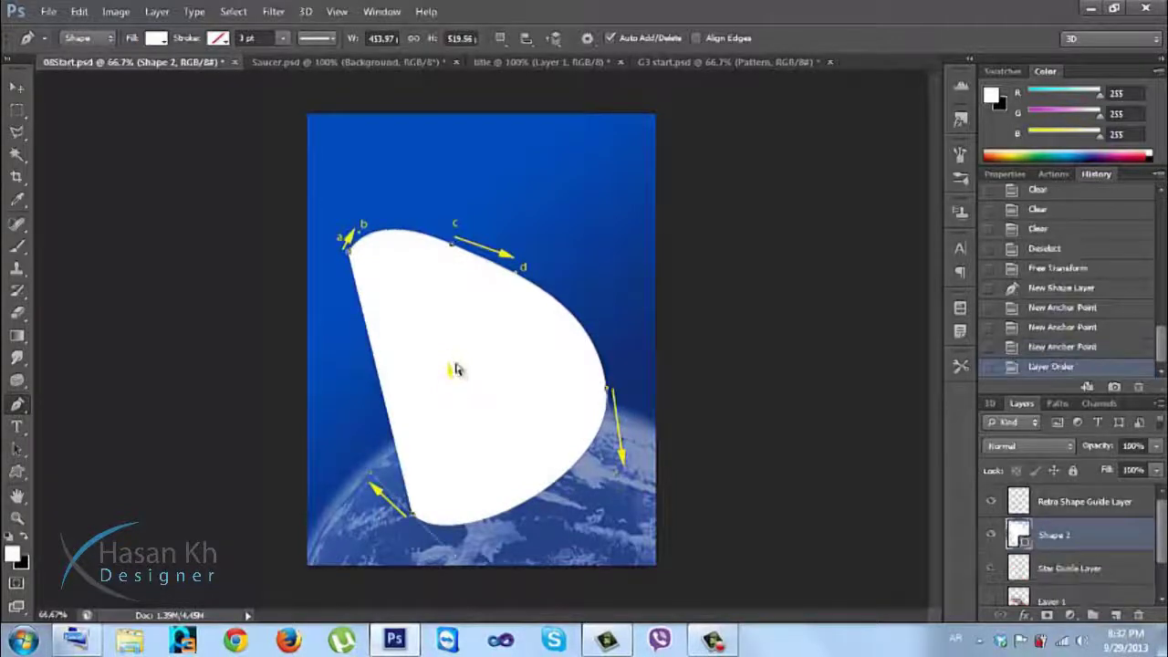
Undo the retro shape drawing and its layer reordering, stepping back to the earlier Clear state
key(ctrl+alt+z)
key(ctrl+alt+z)
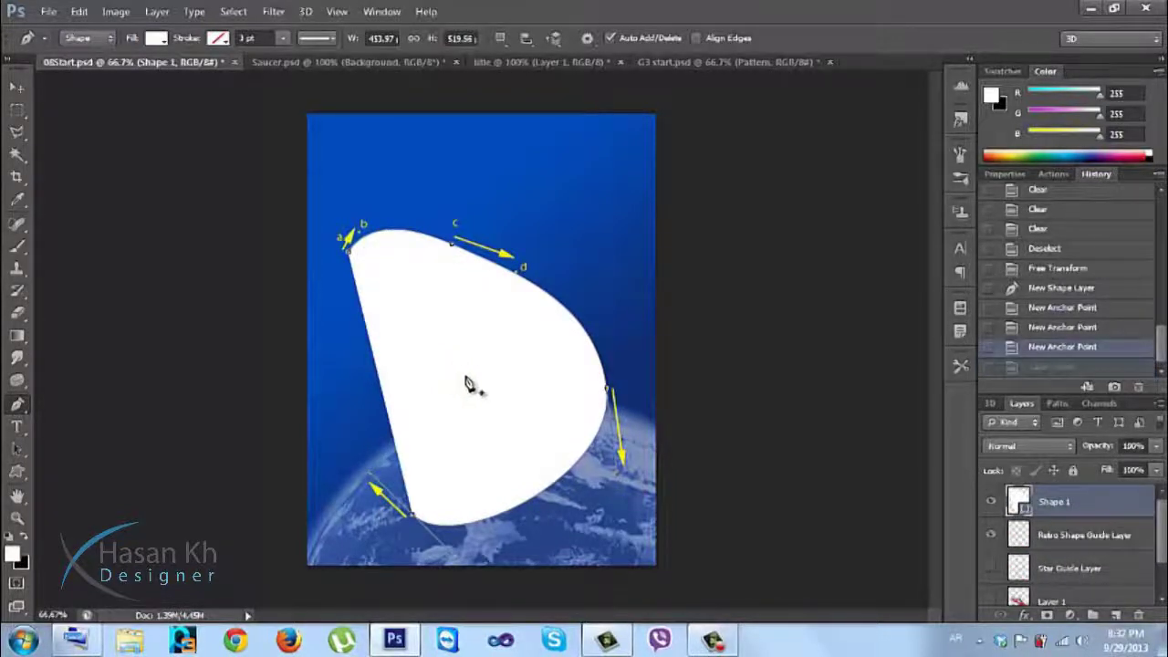
drag(1066, 541, 1063, 502)
key(ctrl+alt+z)
key(ctrl+alt+z)
key(ctrl+alt+z)
key(ctrl+alt+z)
key(ctrl+alt+z)
key(ctrl+alt+z)
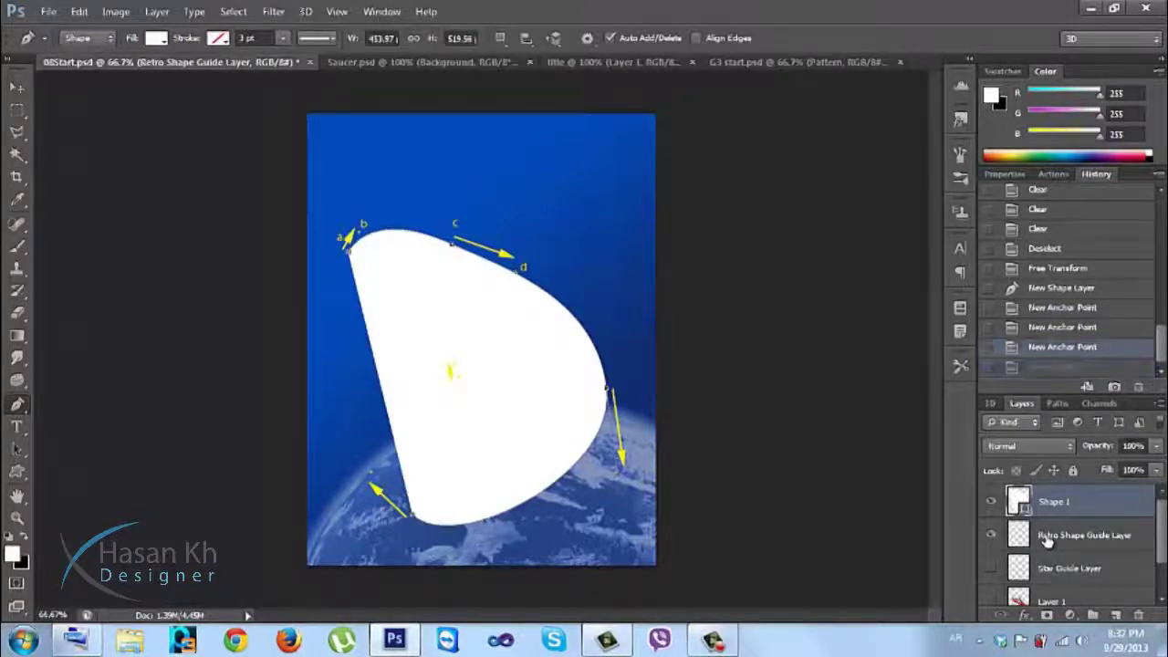
key(ctrl+alt+z)
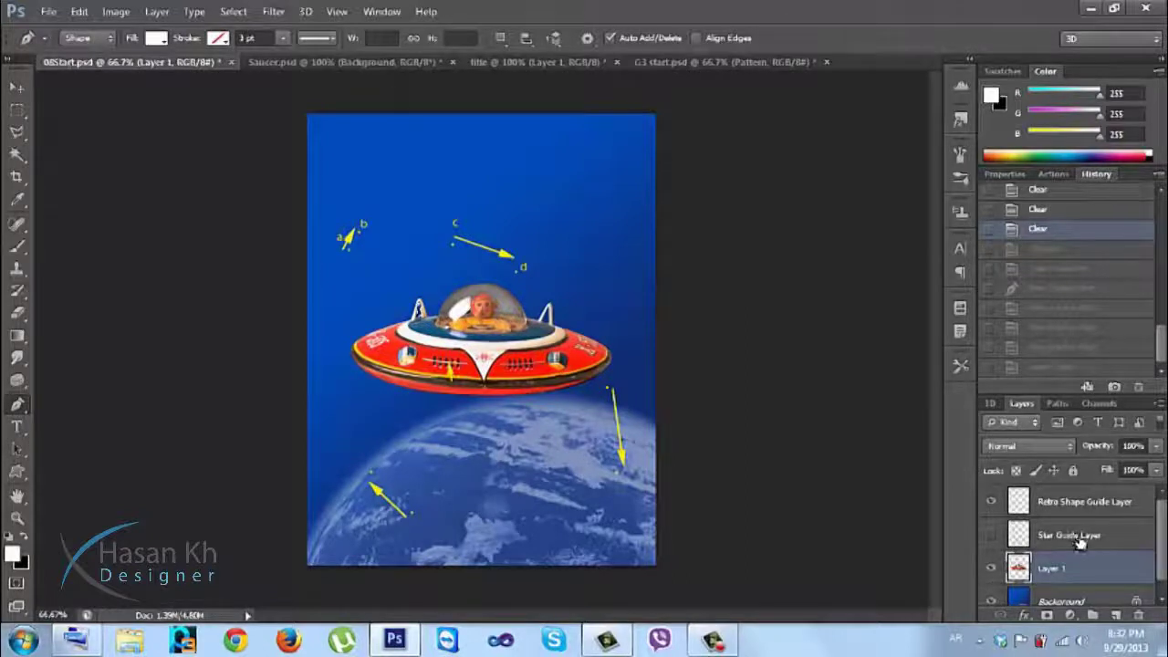
Select the Star Guide Layer, hide the saucer on Layer 1, and deselect the remaining antenna selection
click(1041, 501)
click(992, 501)
click(993, 502)
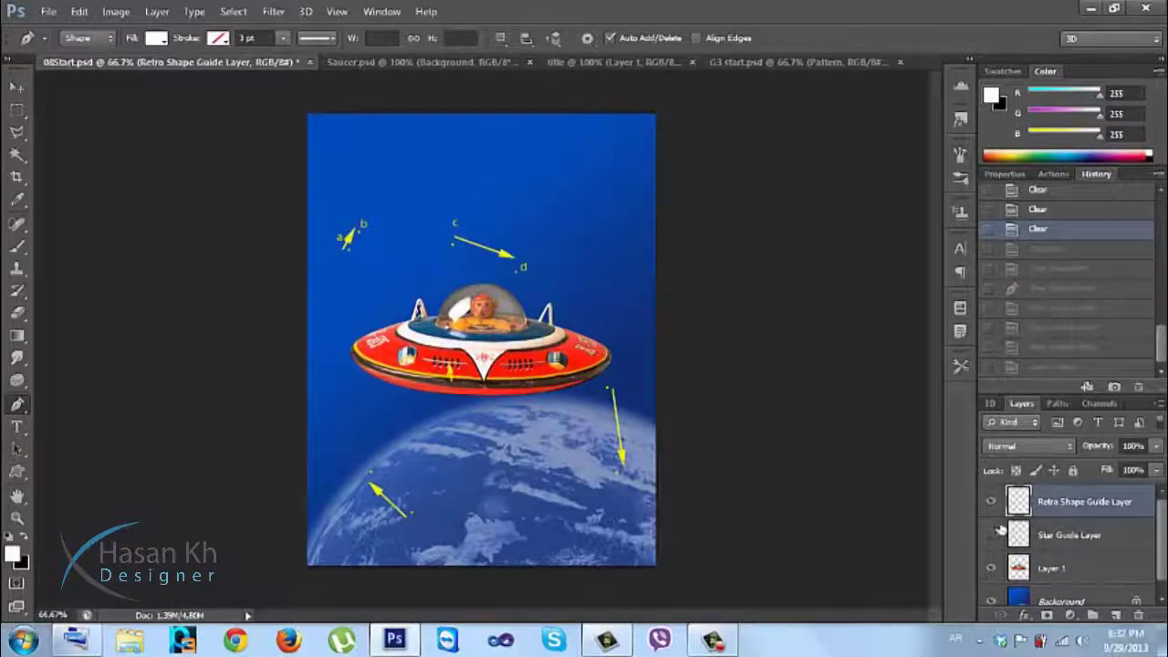
click(1082, 537)
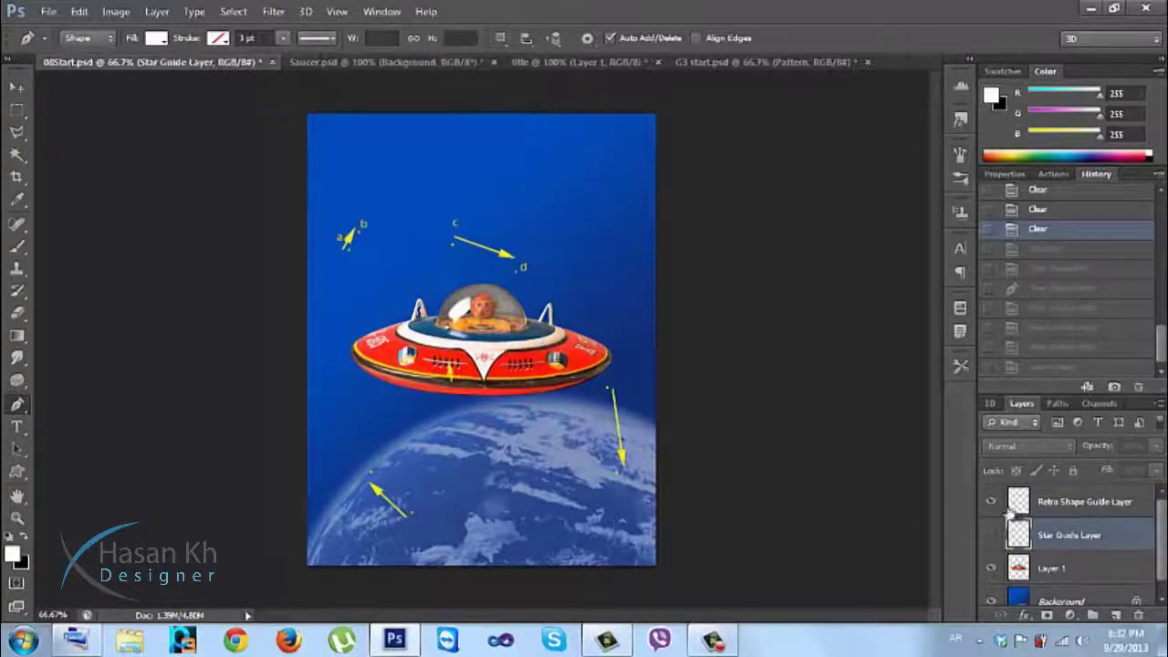
click(991, 569)
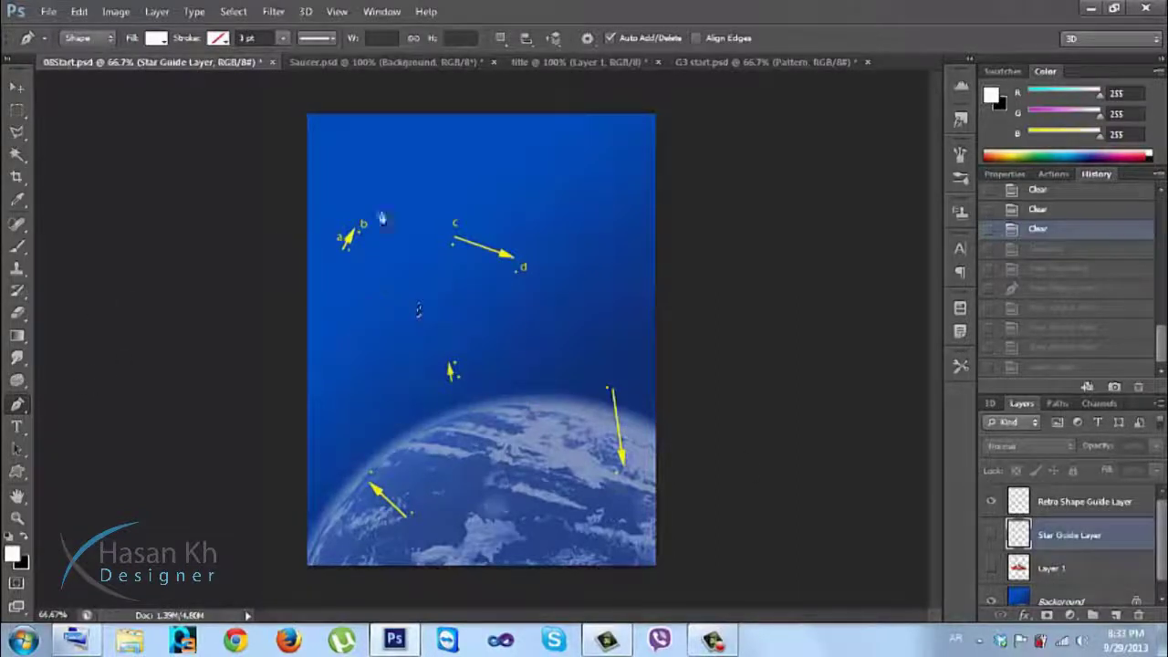
key(ctrl+d)
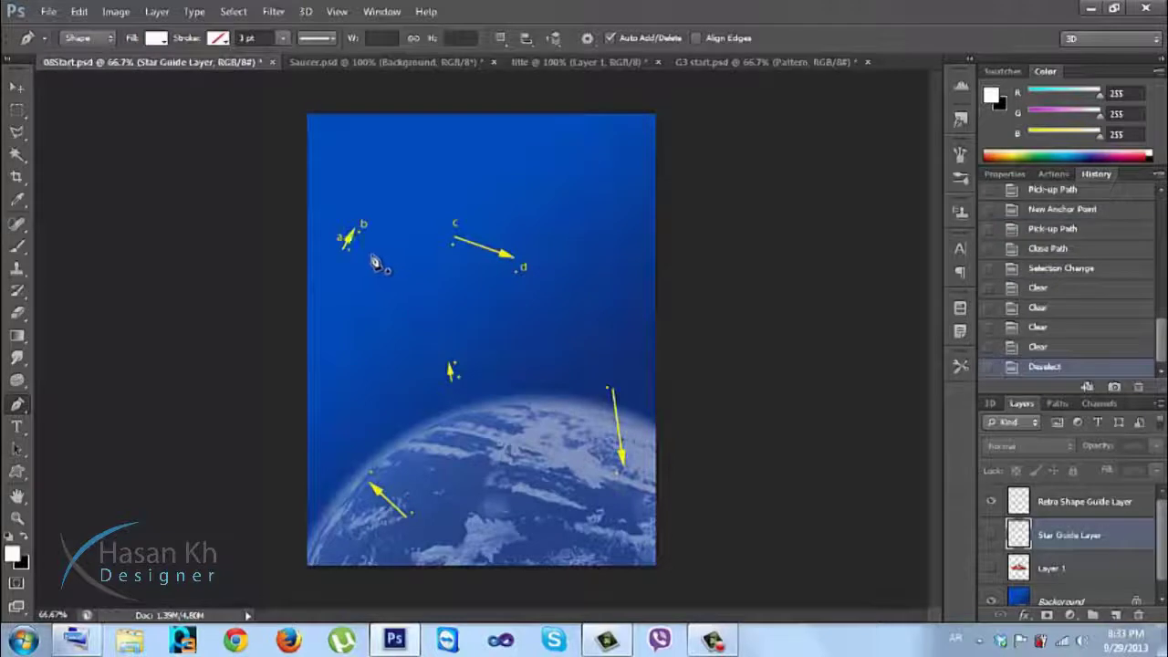
Draw a closed white retro shape about 455 by 519 px with the Pen Tool, following the guide points and arrows below the Retro Shape Guide Layer
click(350, 242)
key(ctrl+z)
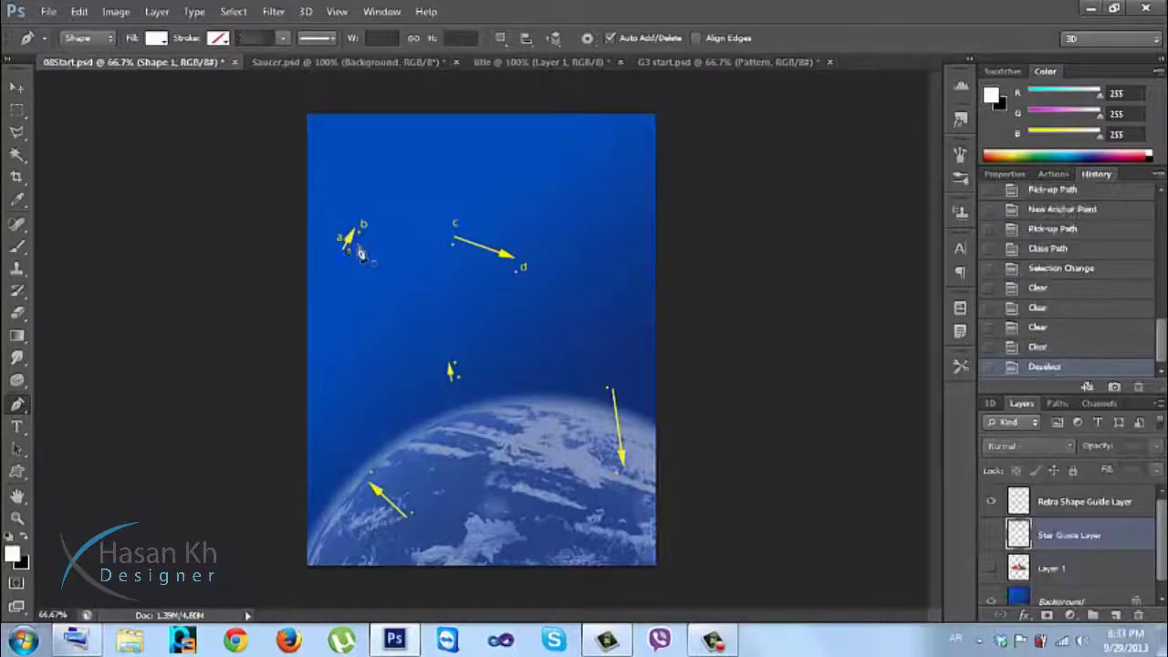
click(358, 232)
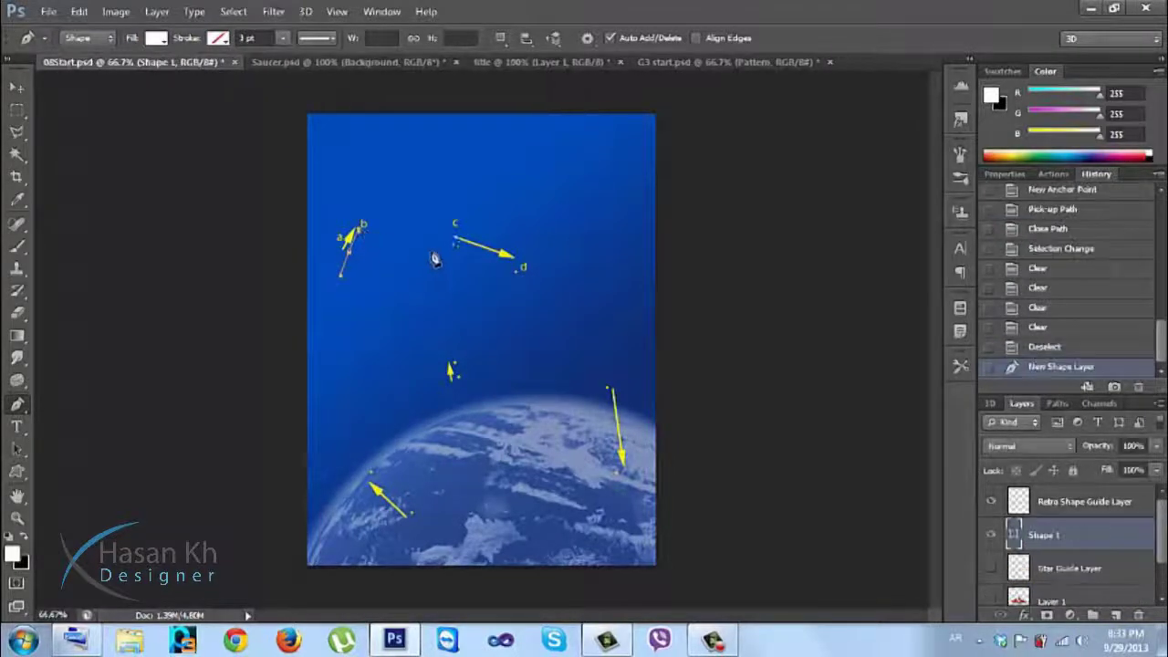
drag(454, 243, 519, 277)
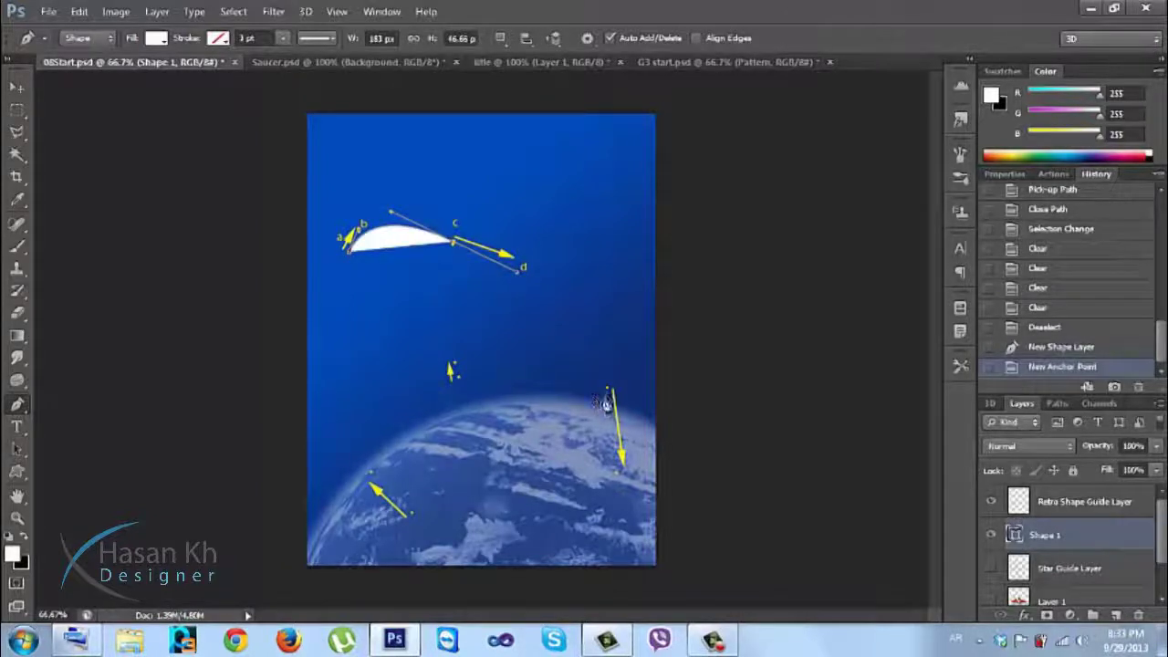
drag(610, 394, 615, 469)
drag(412, 517, 371, 481)
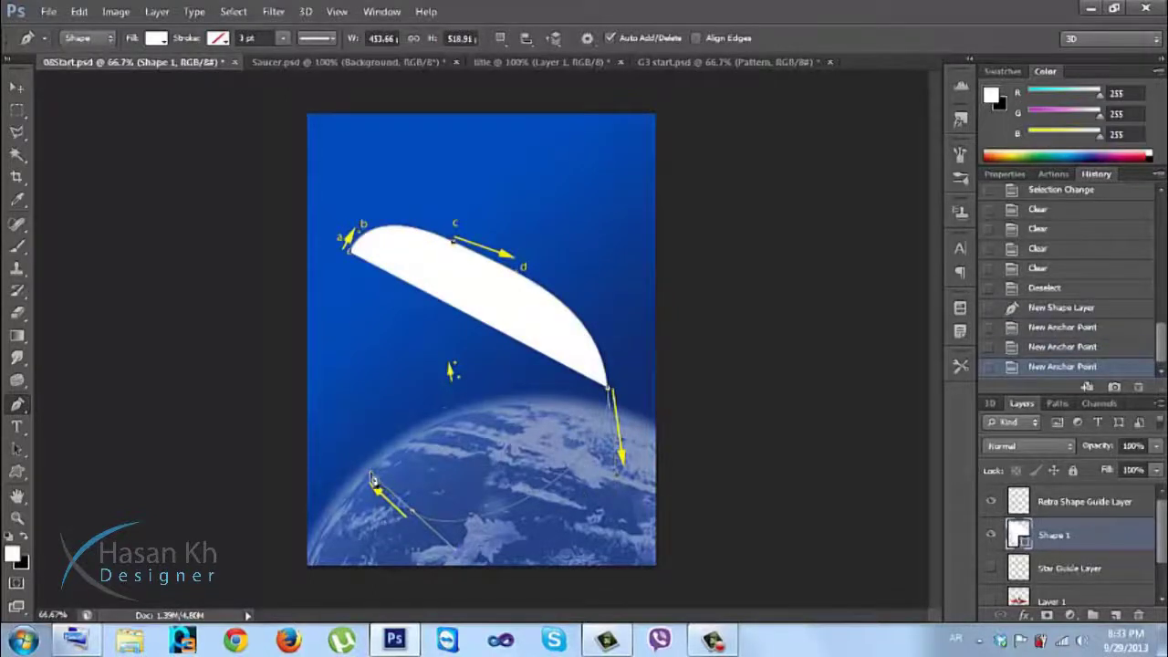
click(457, 369)
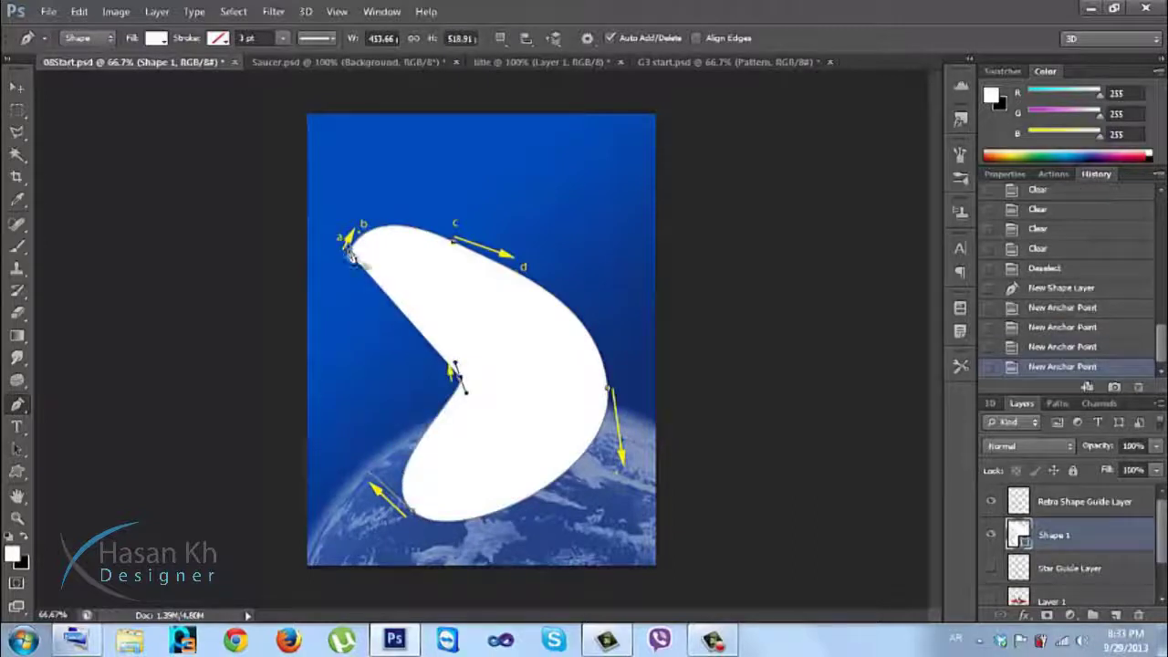
drag(353, 259, 362, 237)
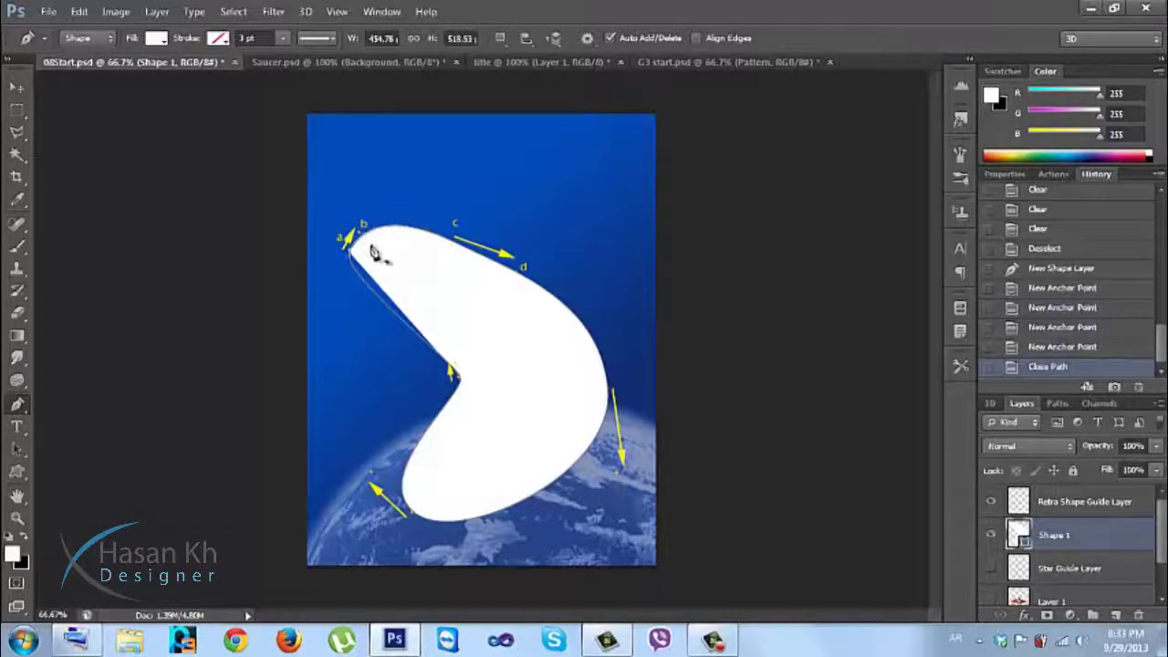
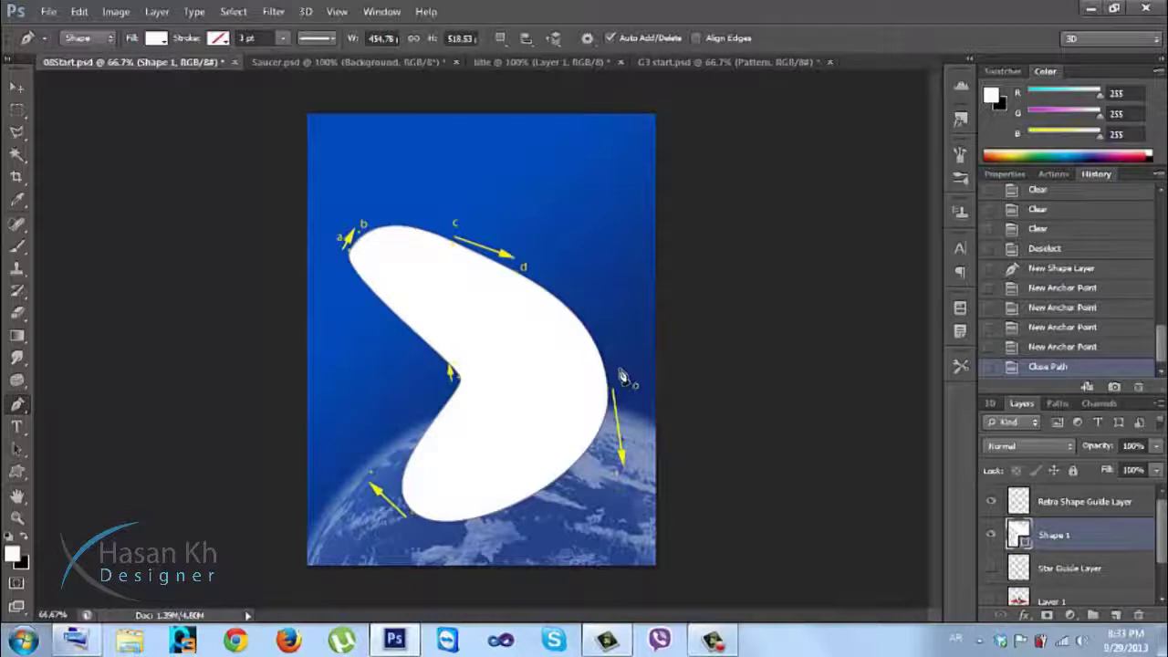
Switch to the Custom Shape Tool and choose the solid pointed starburst shape
click(17, 476)
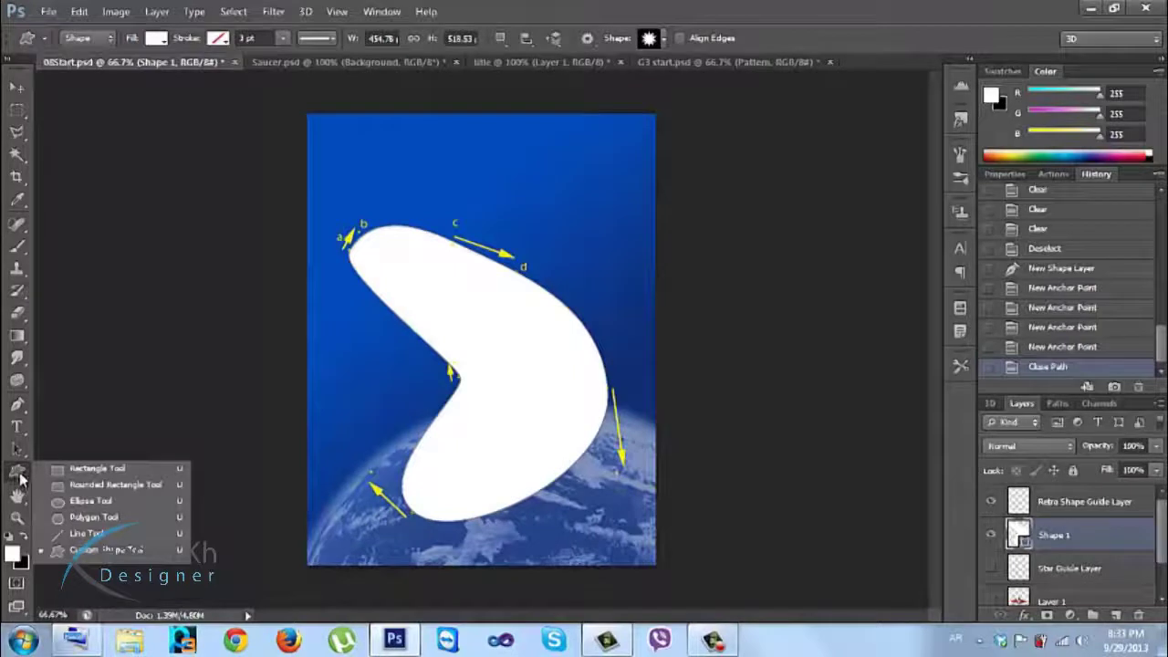
click(82, 551)
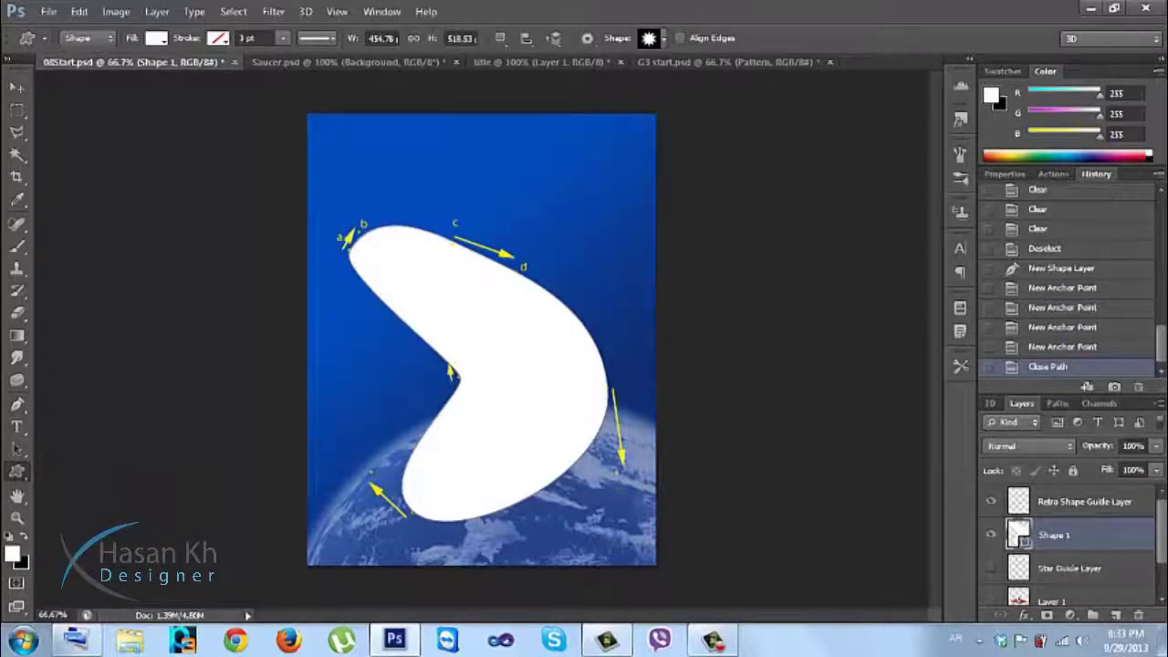
click(663, 41)
click(649, 88)
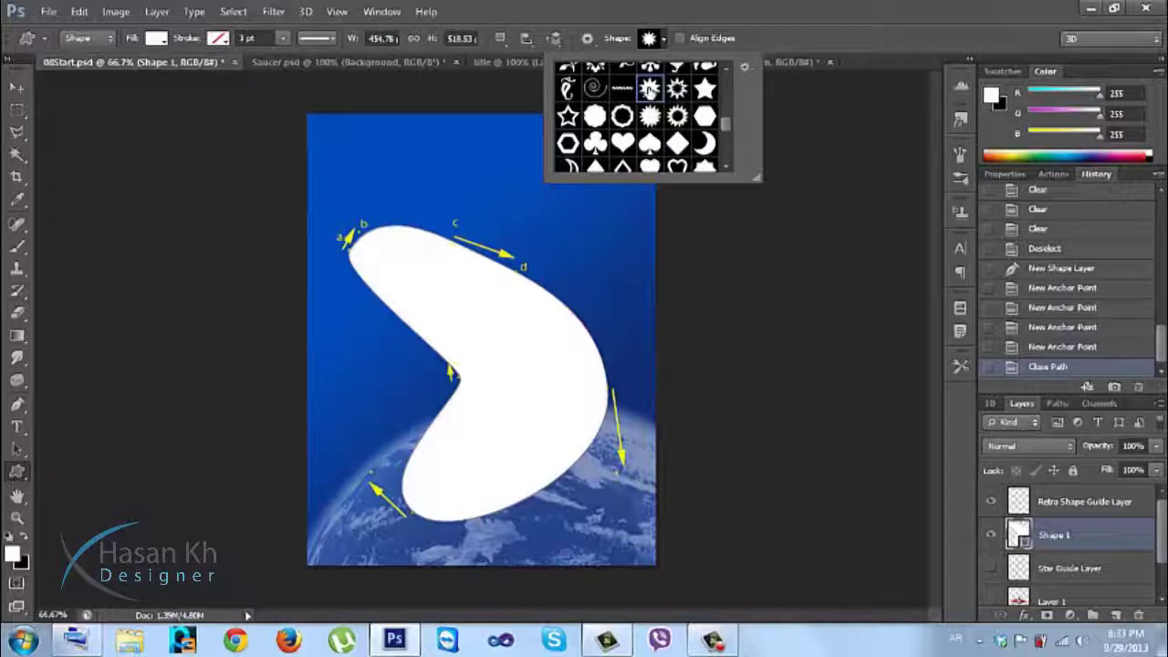
Show the Star Guide Layer, move it above Shape 1, and select Shape 1
click(992, 570)
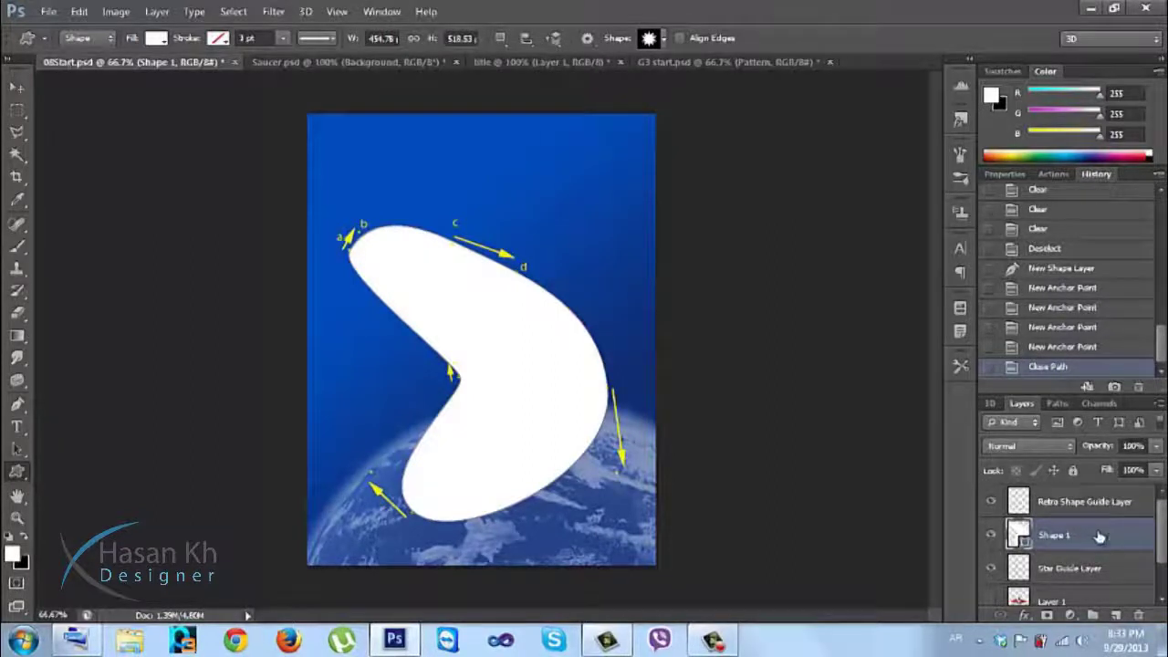
scroll(1147, 554, down, 1)
drag(1133, 545, 1123, 511)
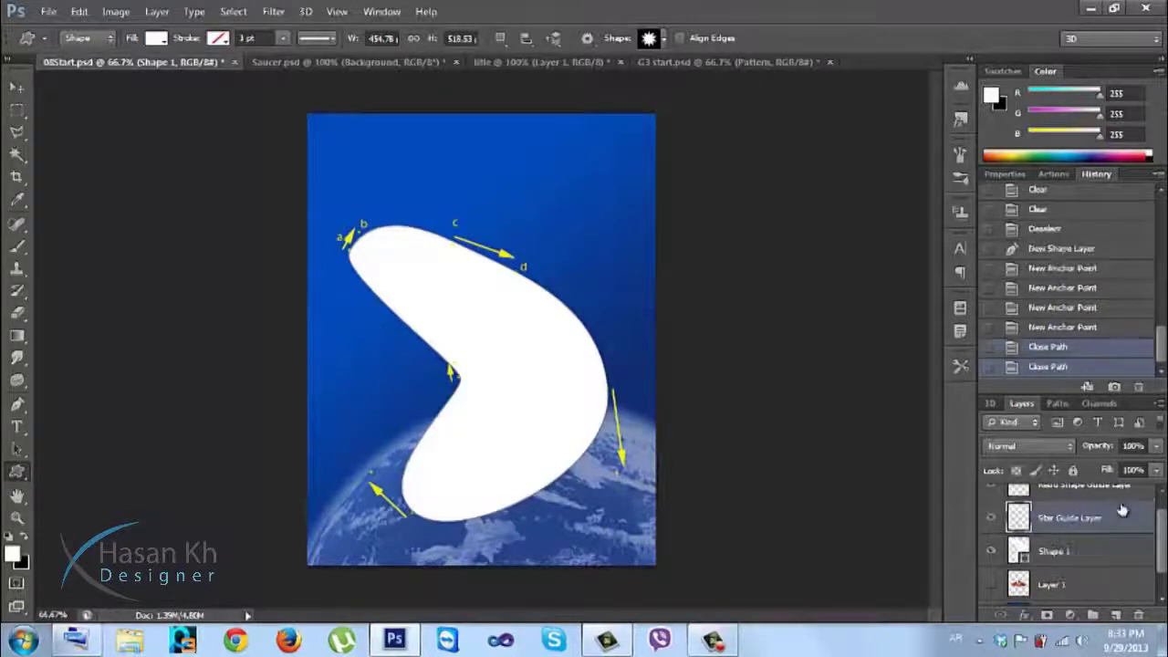
click(1088, 552)
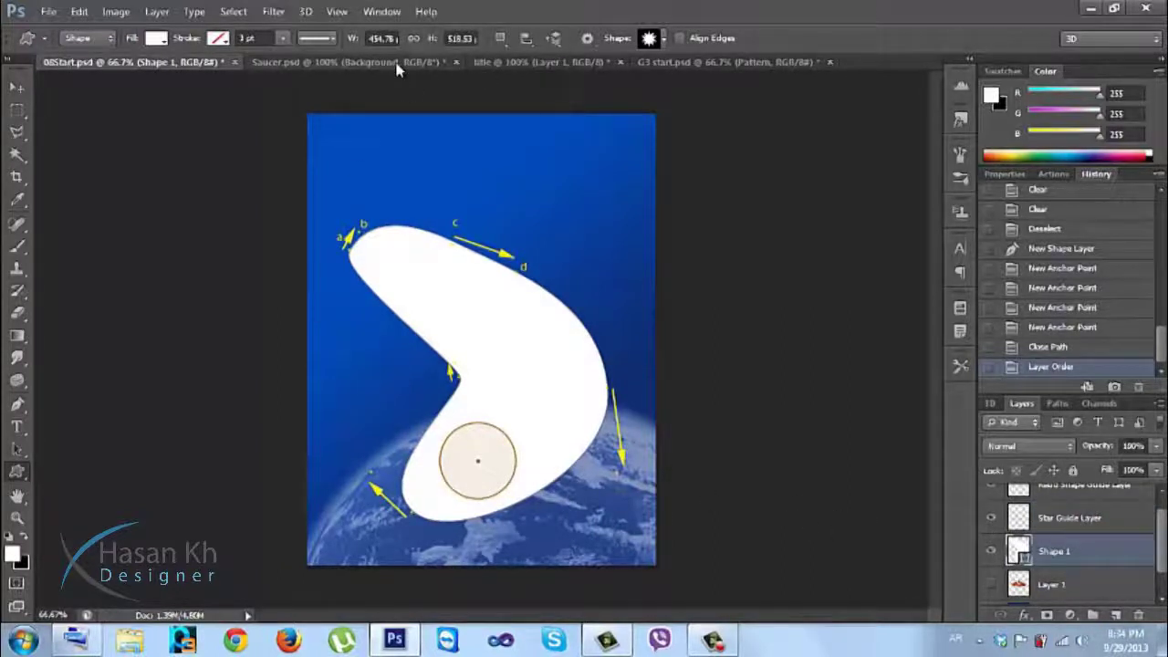
Cut a starburst out of Shape 1 with Subtract Front Shape, drawn from the guide circle's center to its edge
click(500, 38)
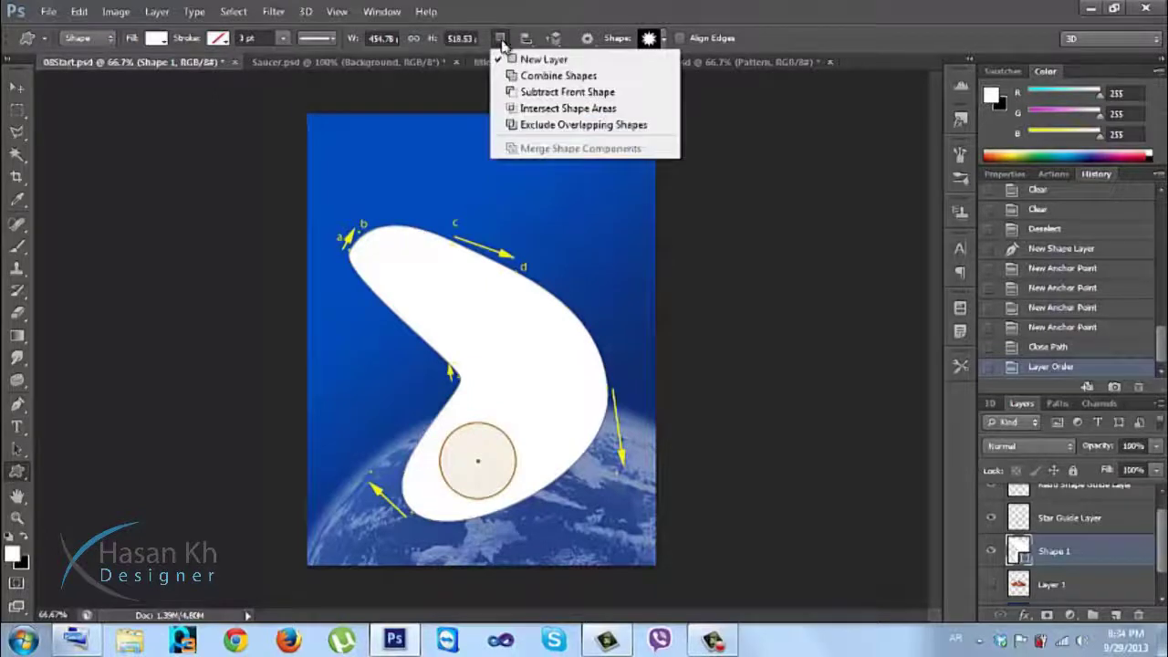
click(515, 93)
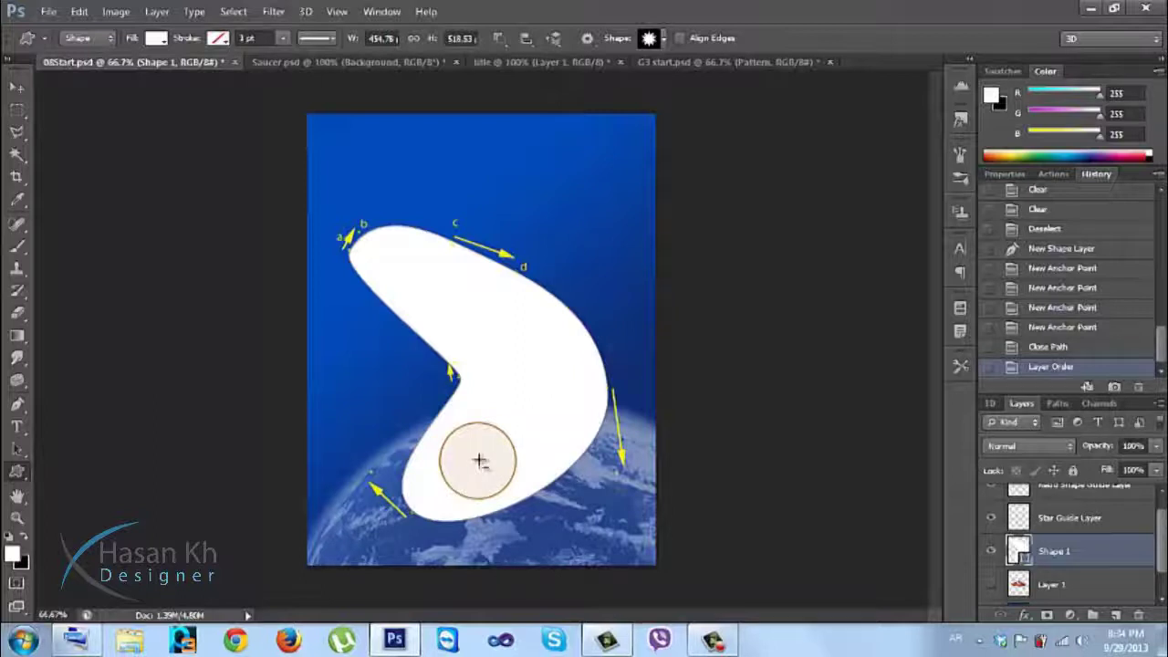
drag(478, 462, 513, 502)
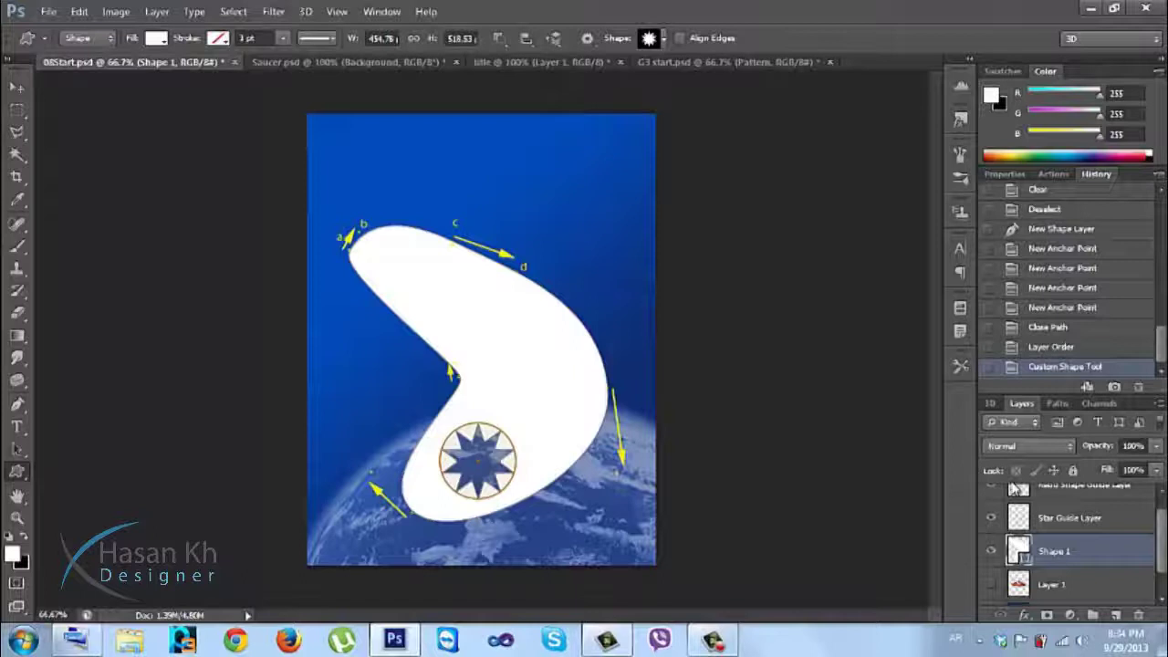
Hide the Star Guide Layer and Retro Shape Guide Layer, and show and select Layer 1 with the saucer
click(992, 518)
click(992, 492)
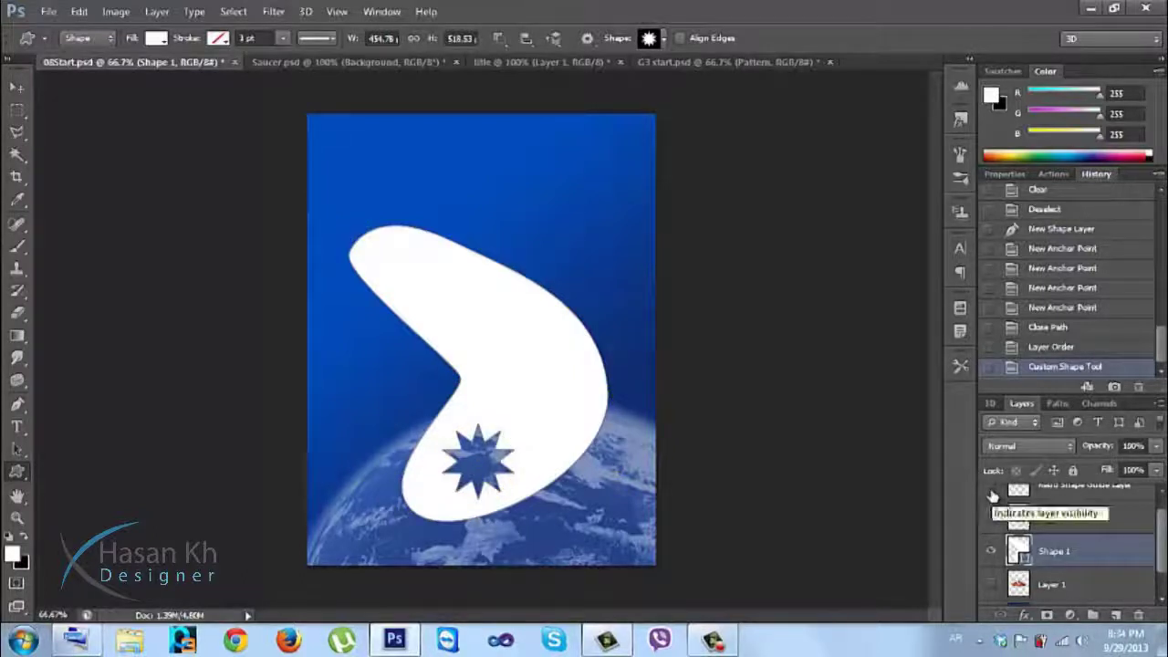
click(992, 584)
click(1031, 589)
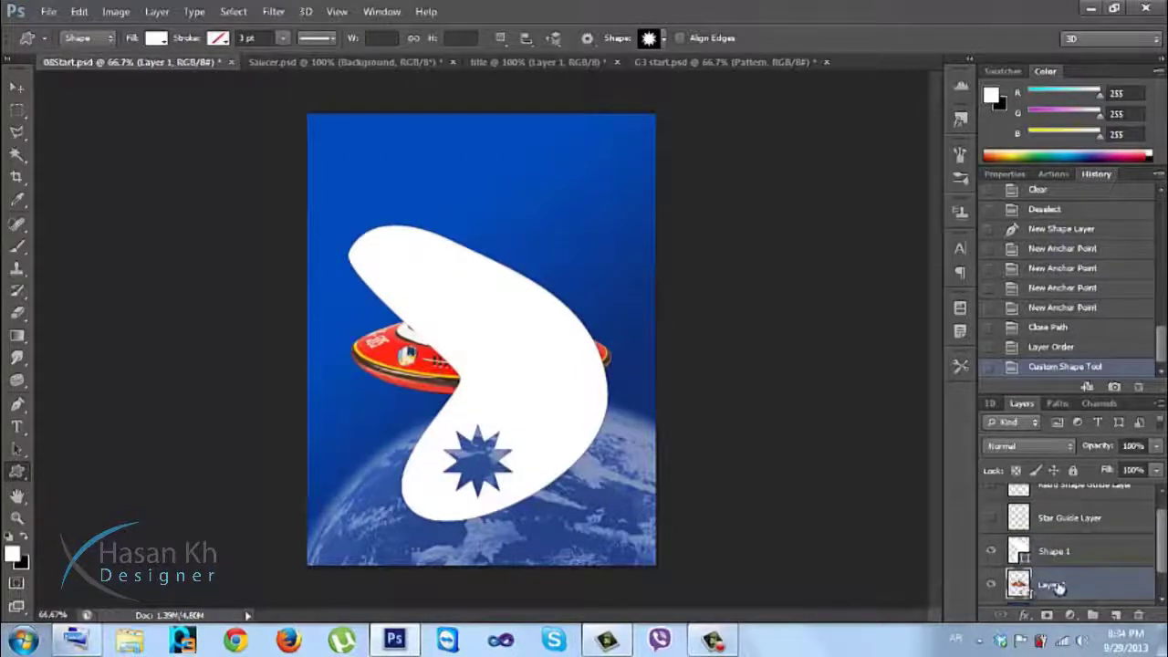
drag(1165, 540, 1165, 559)
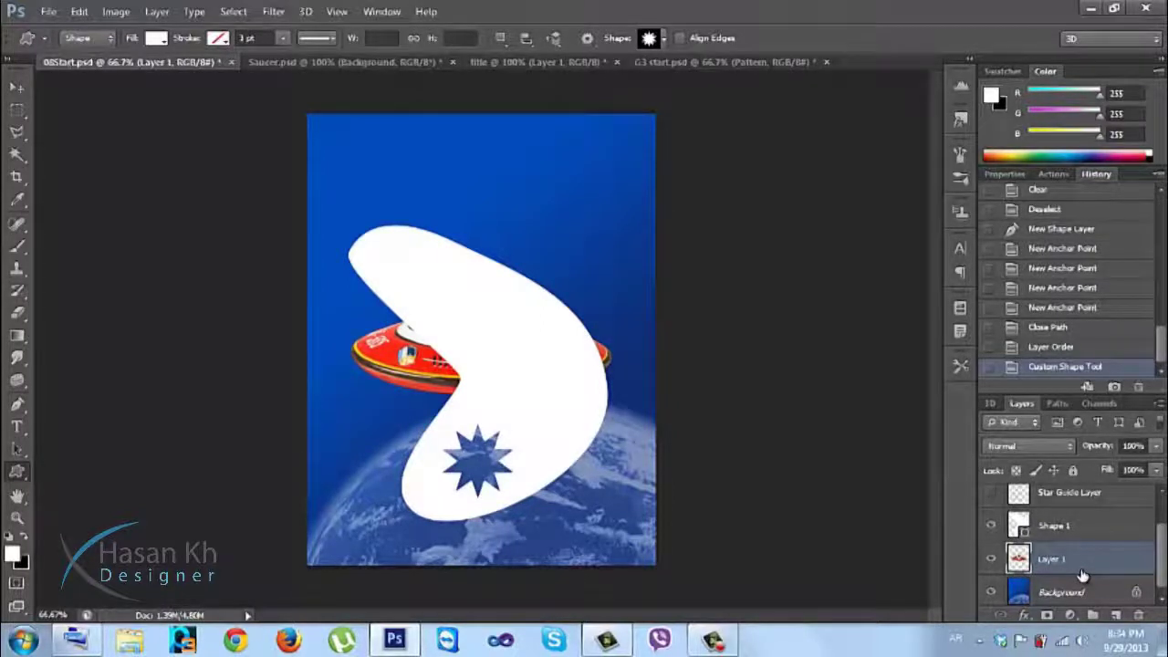
Move Layer 1 above Shape 1, rotate the saucer about 20.6° clockwise and shift it slightly down over the white shape
drag(1083, 575, 1079, 513)
key(ctrl+t)
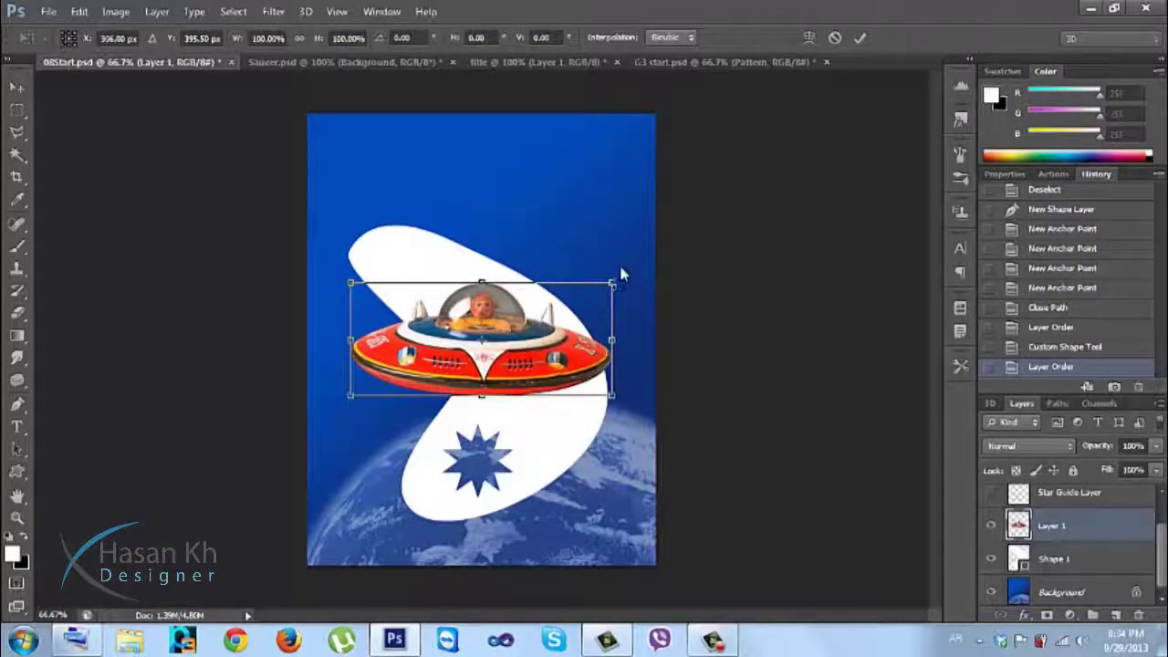
mouse_move(633, 323)
mouse_down()
mouse_move(631, 349)
mouse_move(638, 322)
mouse_up()
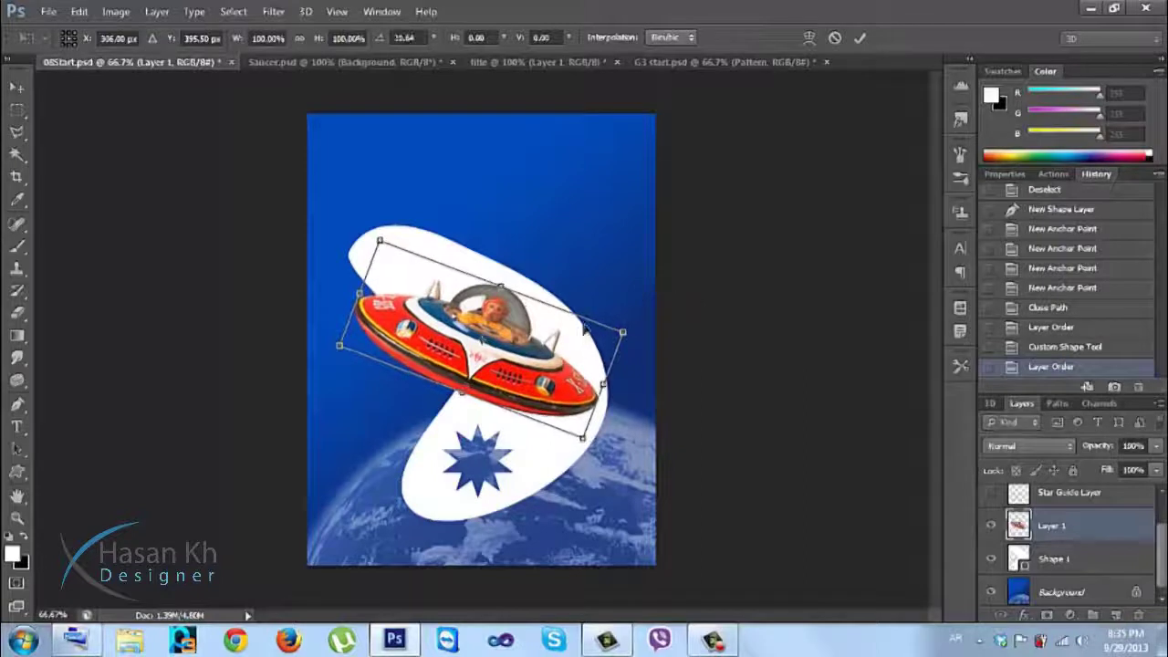
drag(545, 387, 539, 393)
key(Return)
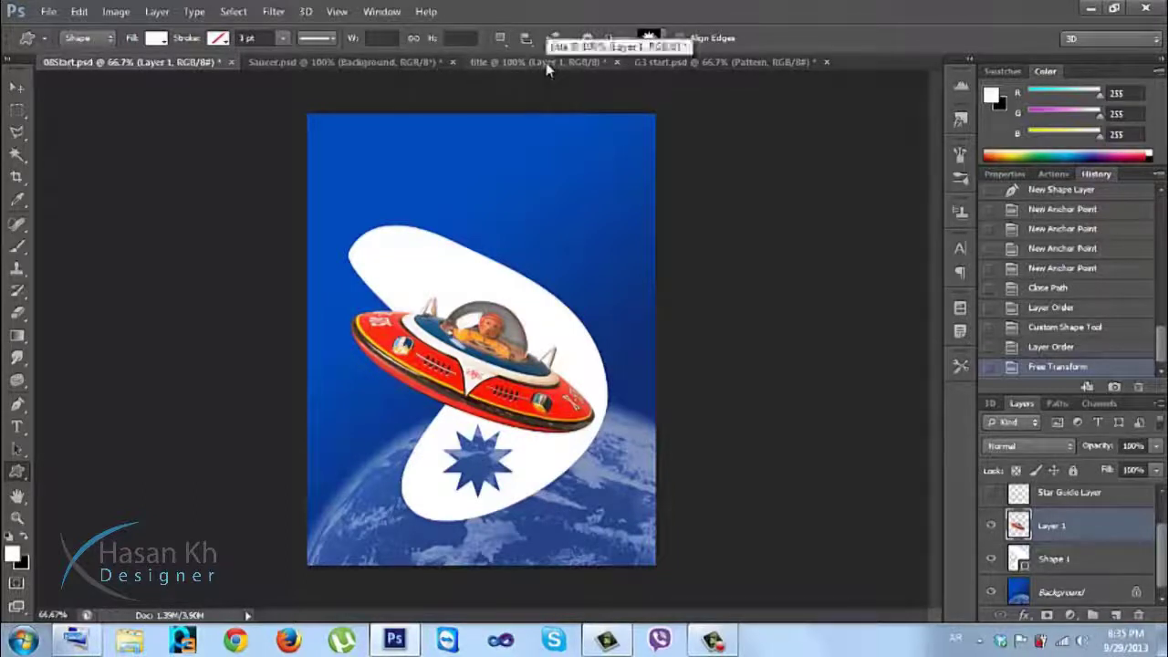
Close the Saucer.psd document
click(422, 64)
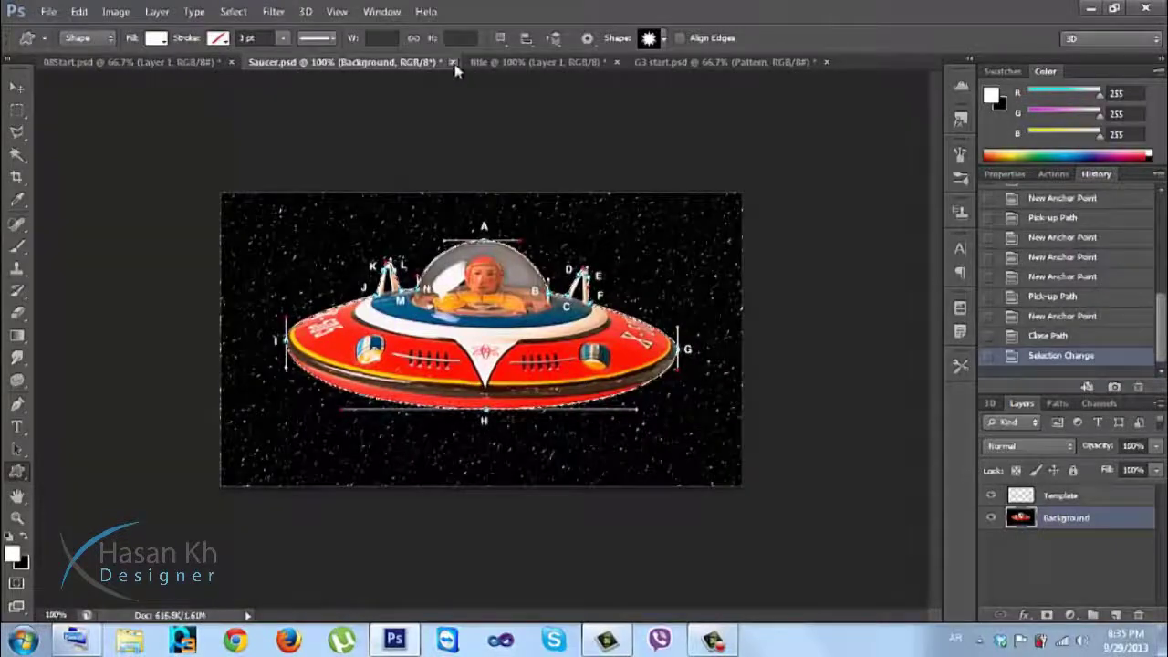
click(451, 62)
click(594, 254)
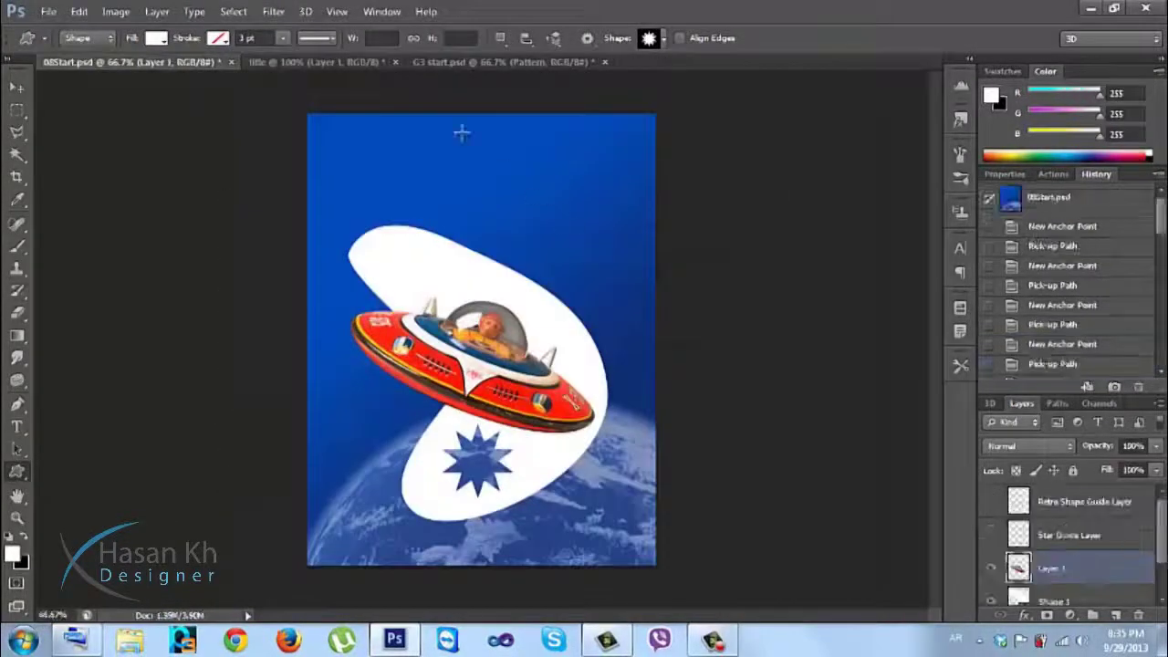
Copy the yellow RETRO TOYZ artwork from the title document into 08Start.psd with the Move Tool
click(354, 63)
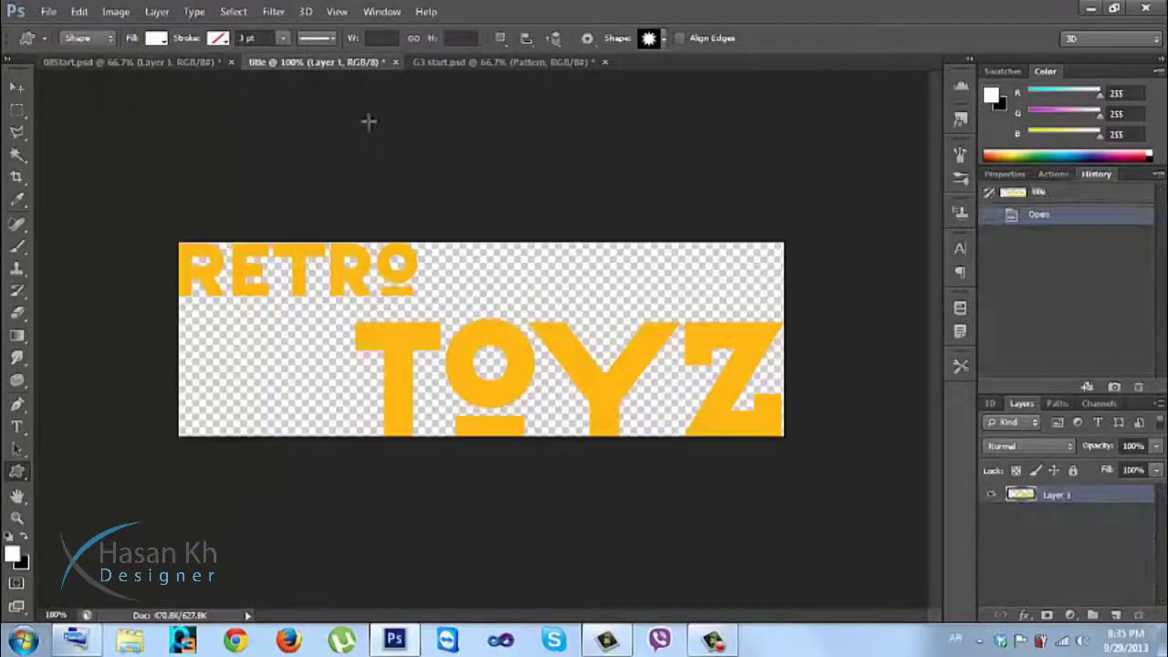
click(16, 87)
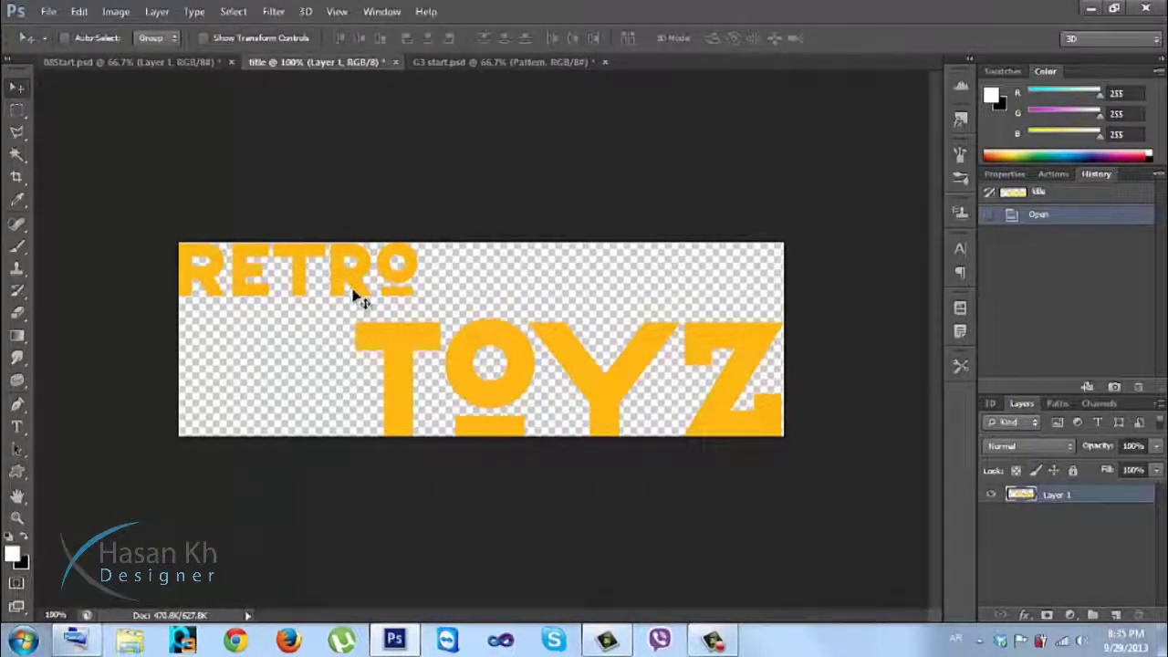
drag(361, 301, 402, 158)
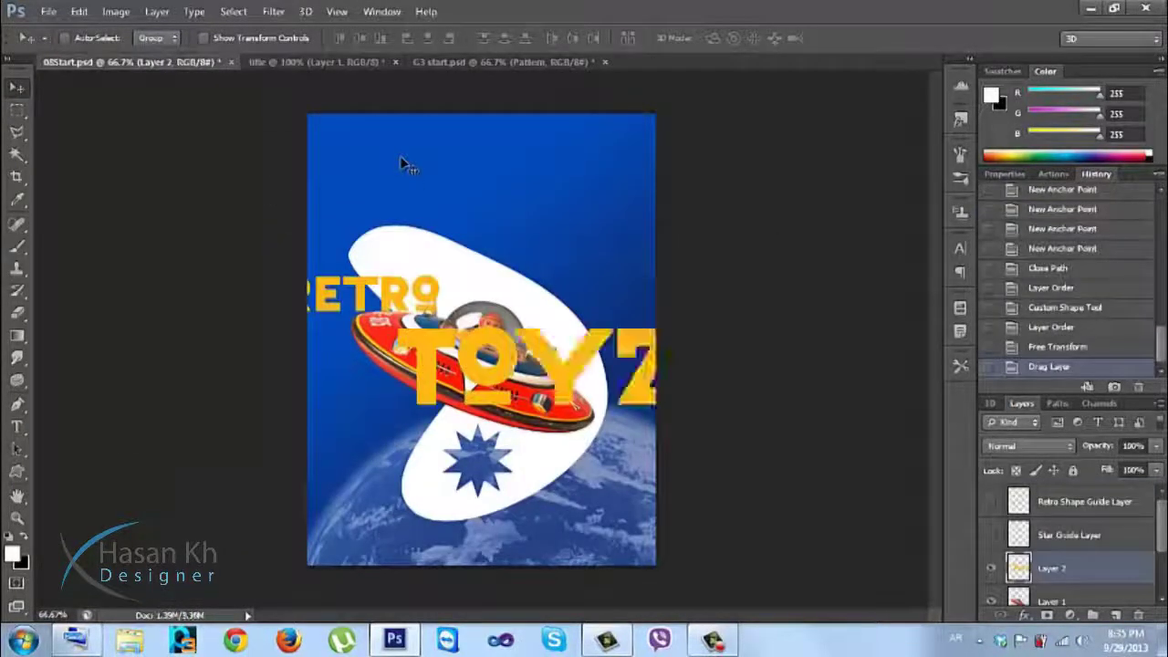
Move the RETRO TOYZ title to the top of the poster and scale it down to about 72%
drag(442, 297, 456, 154)
key(ctrl+t)
drag(713, 133, 650, 144)
drag(606, 191, 568, 148)
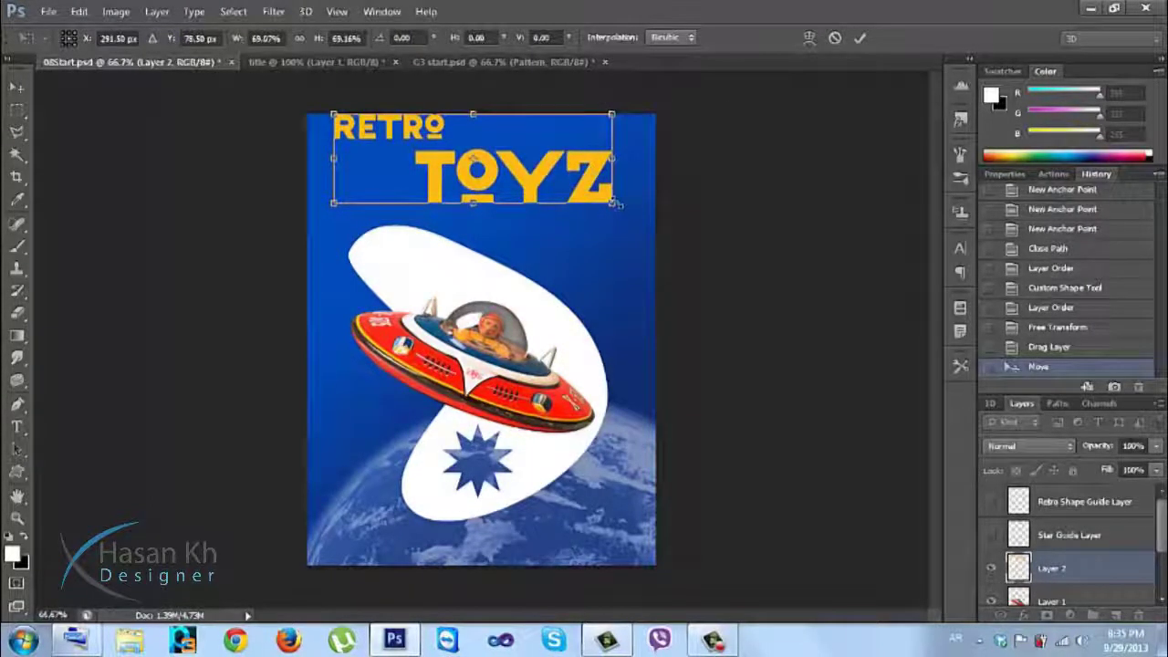
drag(616, 208, 630, 213)
key(shift+Right)
key(shift+Right)
key(shift+Down)
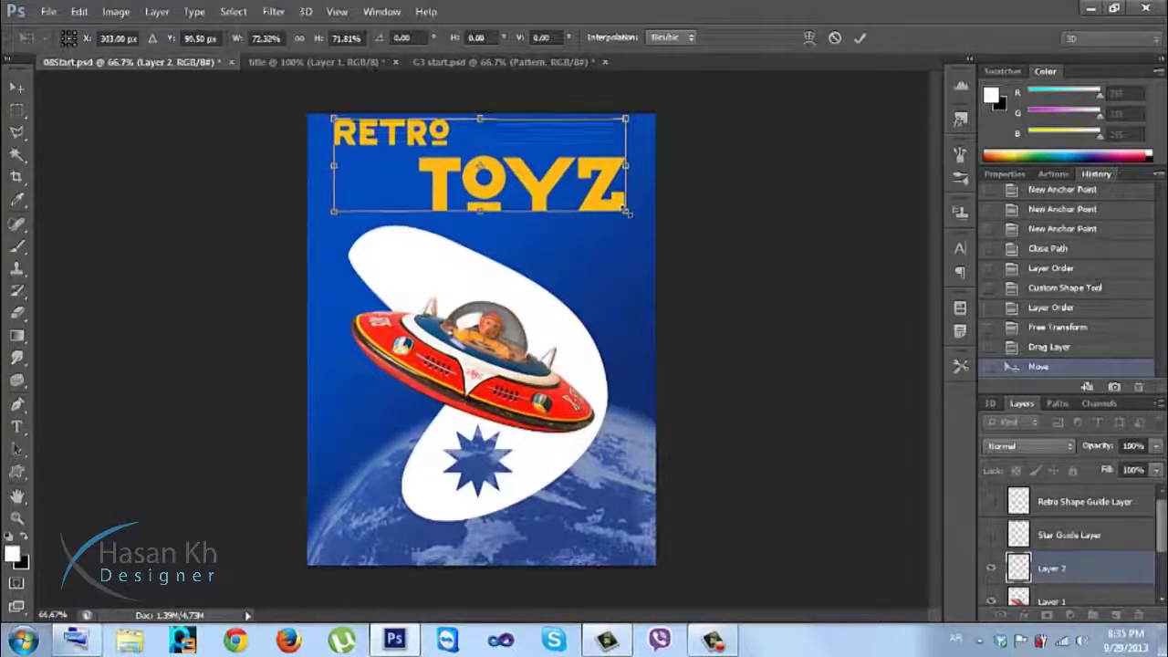
Enlarge the title to about 74% of its original size, nudge it down and left, and apply the transform
drag(626, 210, 637, 218)
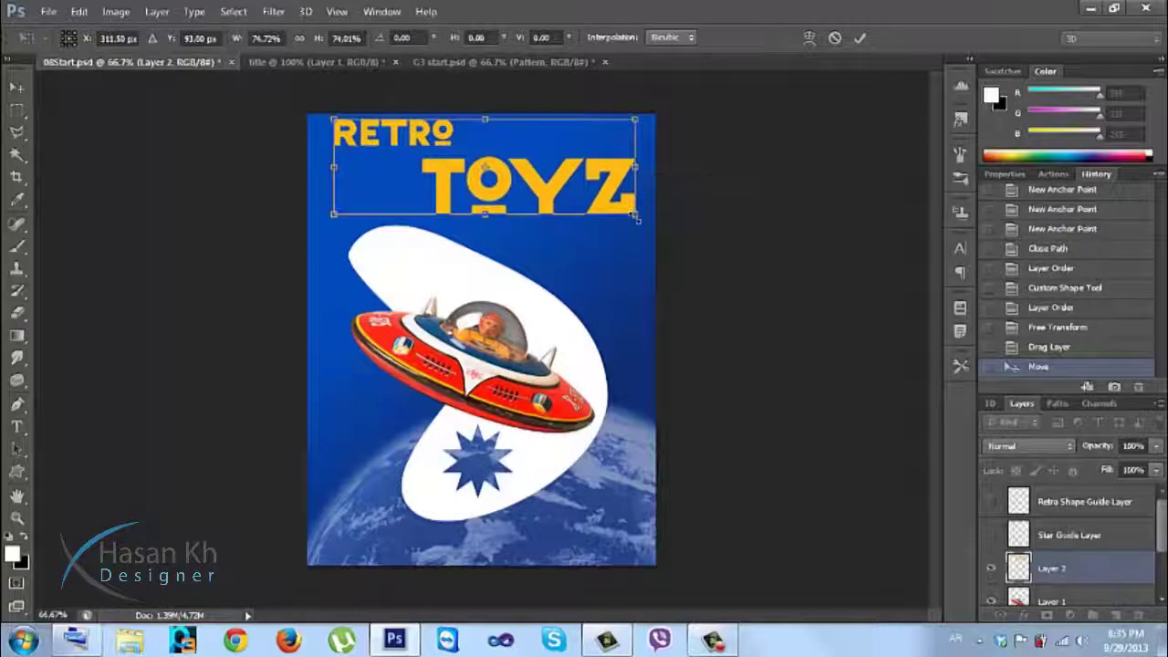
key(Down)
key(Down)
key(Down)
key(Left)
key(Left)
key(Left)
key(Left)
key(Left)
key(Left)
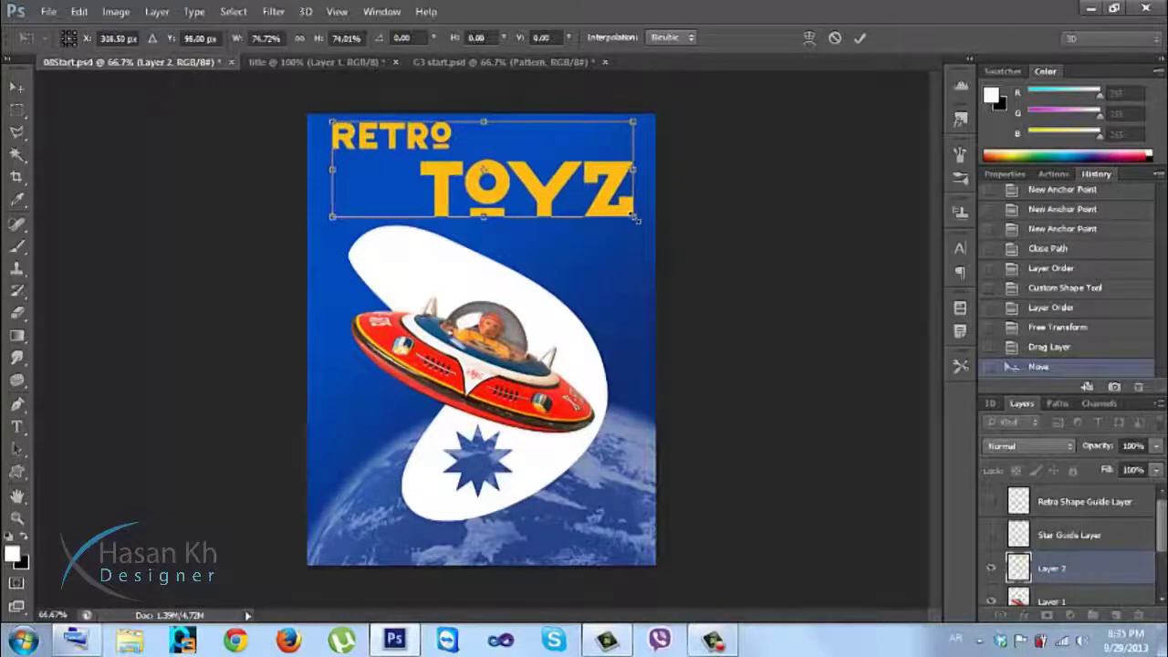
key(Return)
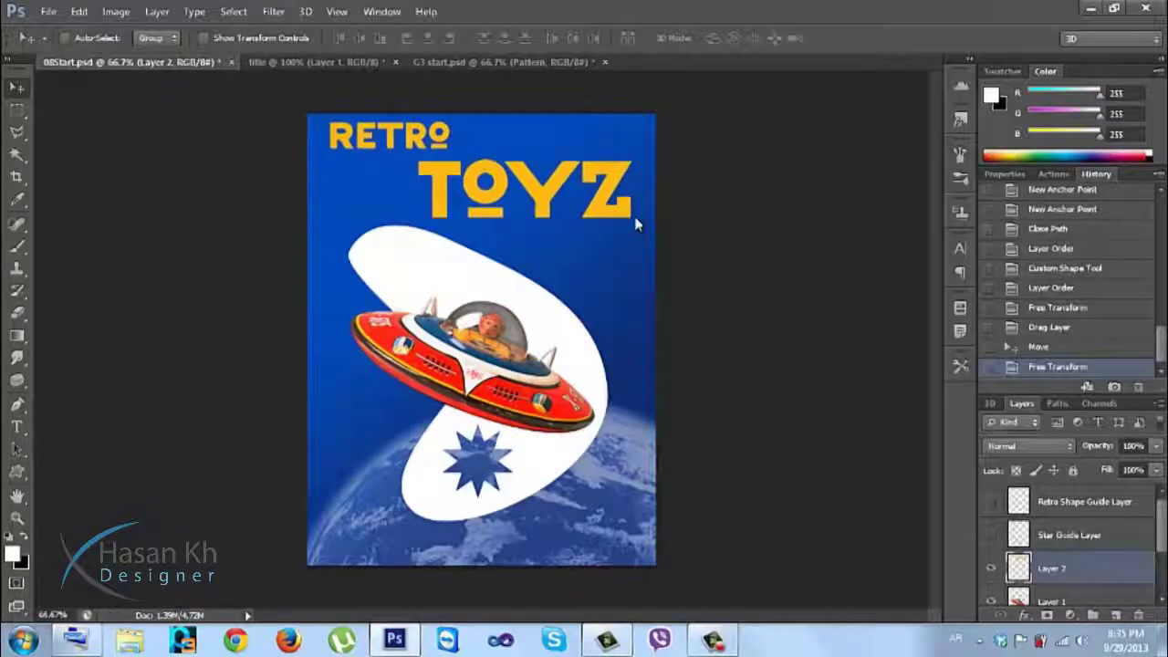
Check the starburst cut-outs in the title of G3 start.psd, and add a layer mask to Layer 2 in 08Start.psd
click(491, 63)
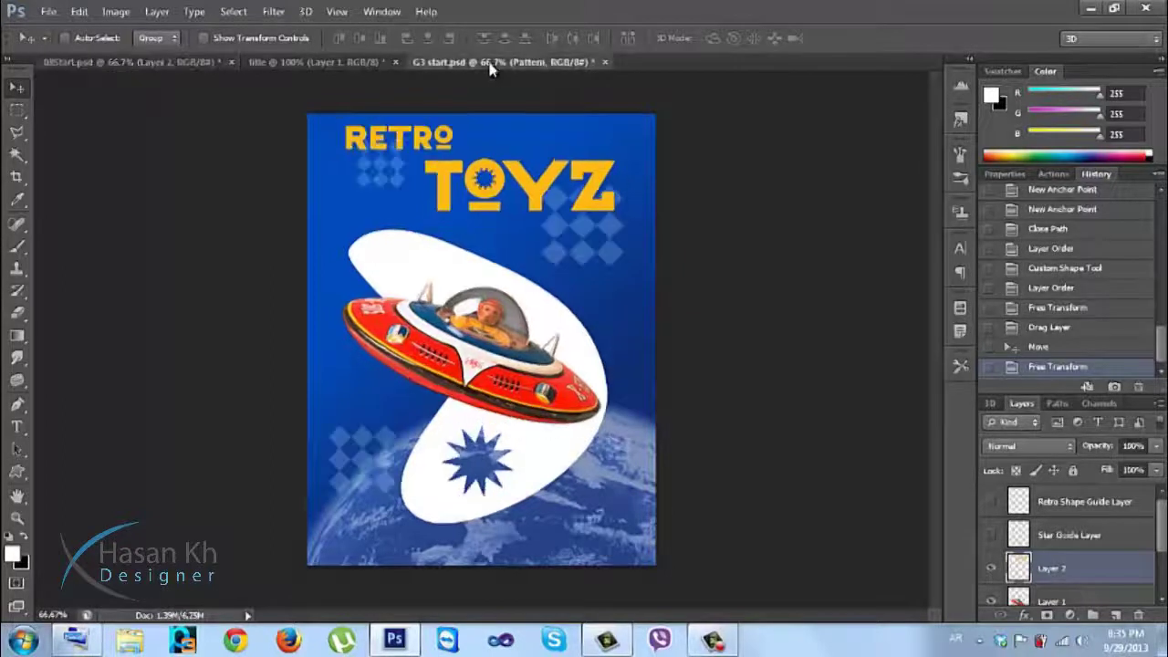
key(ctrl+plus)
drag(482, 188, 475, 345)
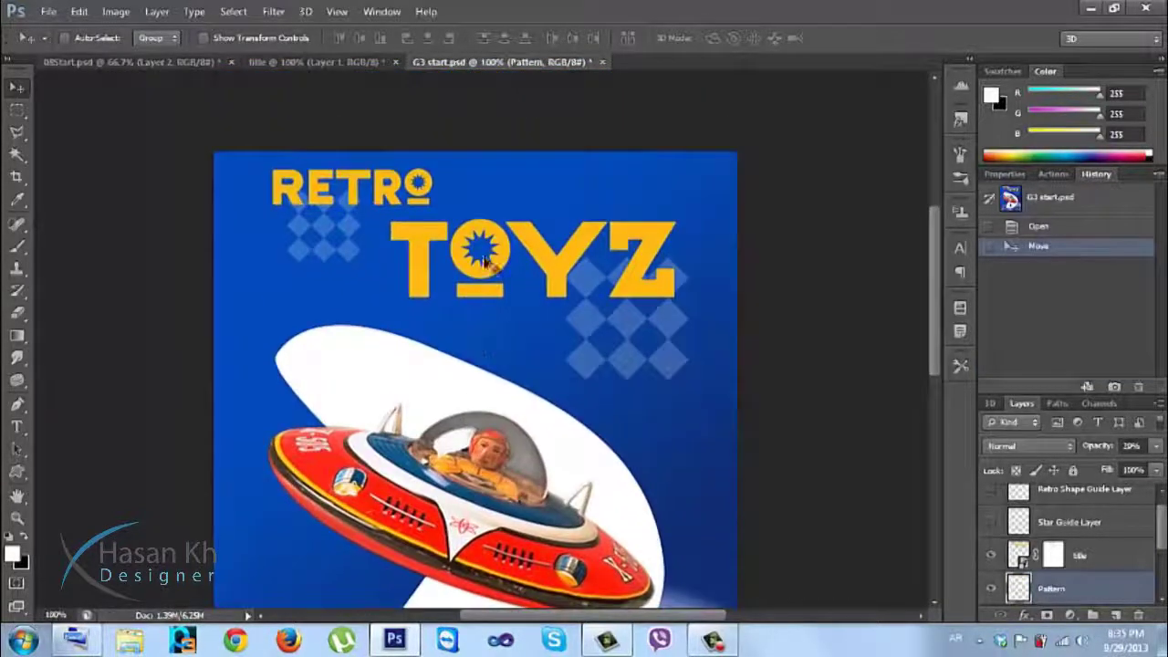
click(181, 63)
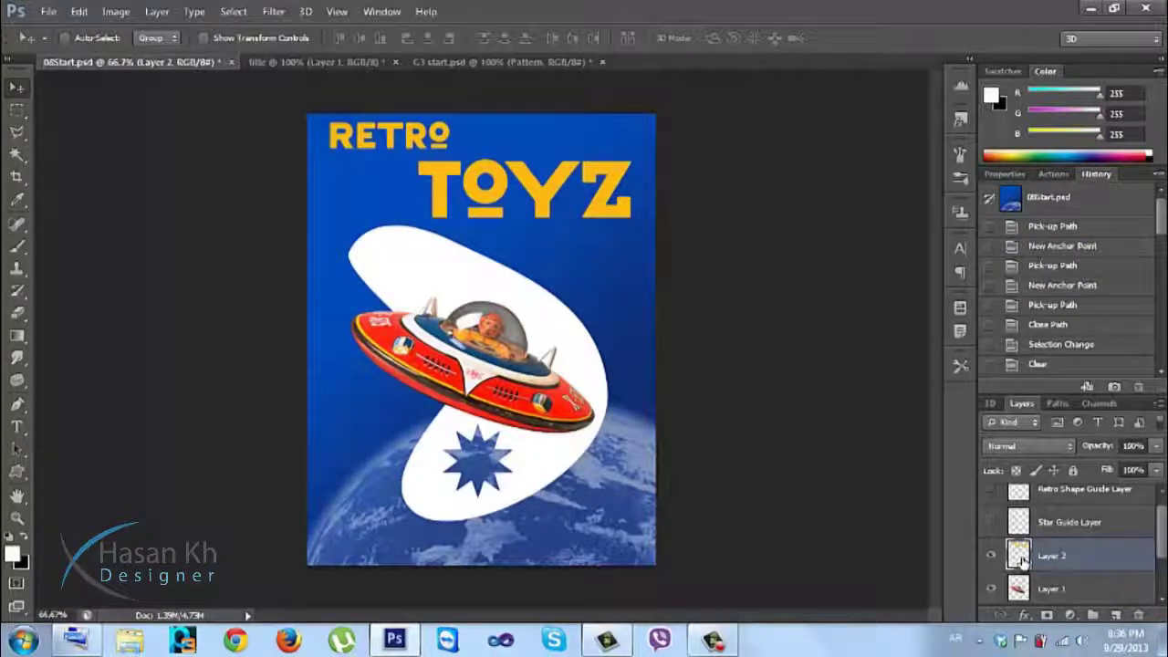
click(1046, 615)
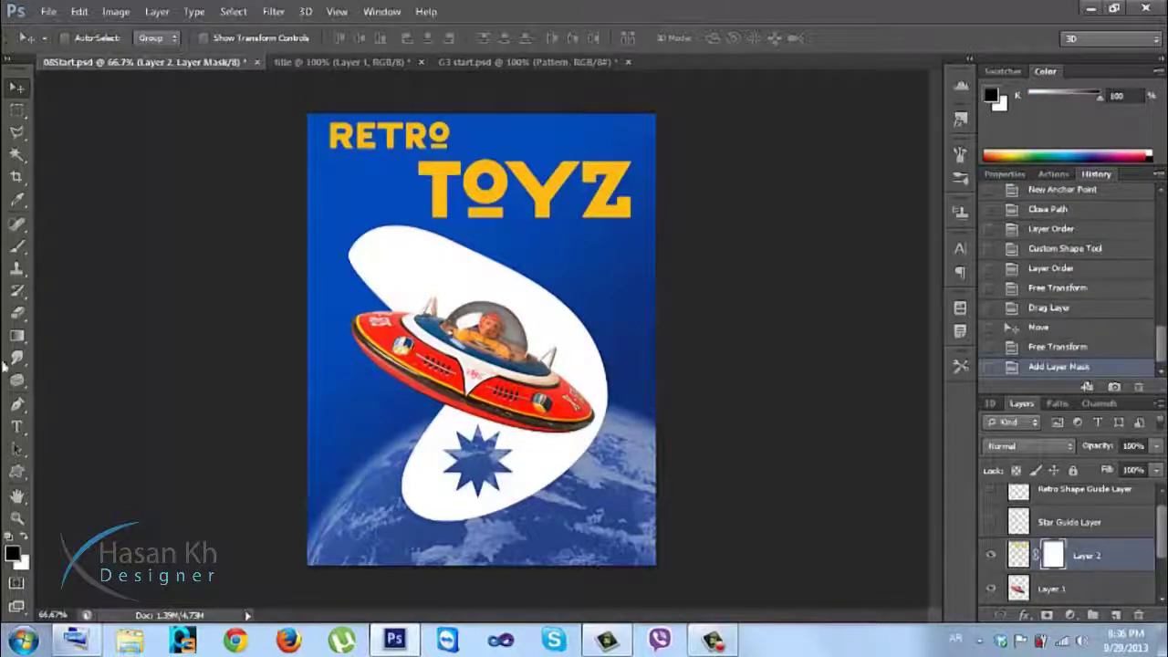
Try painting black on Layer 2's mask over the T of TOYZ with the Brush Tool, and undo the stroke
click(18, 250)
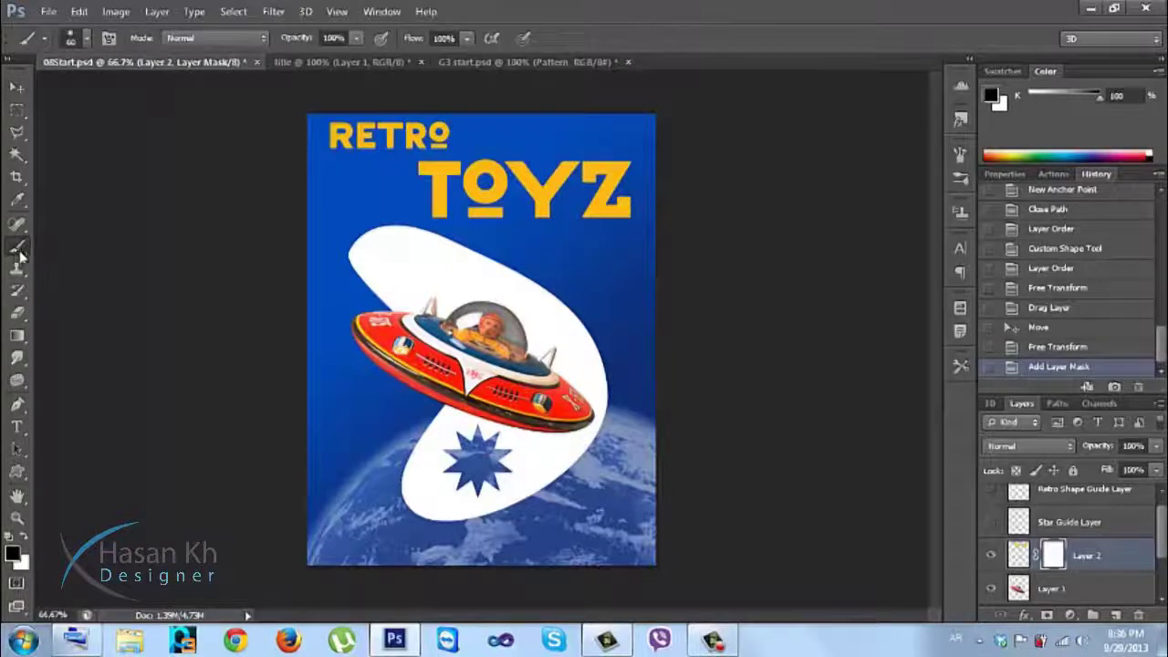
drag(424, 169, 436, 174)
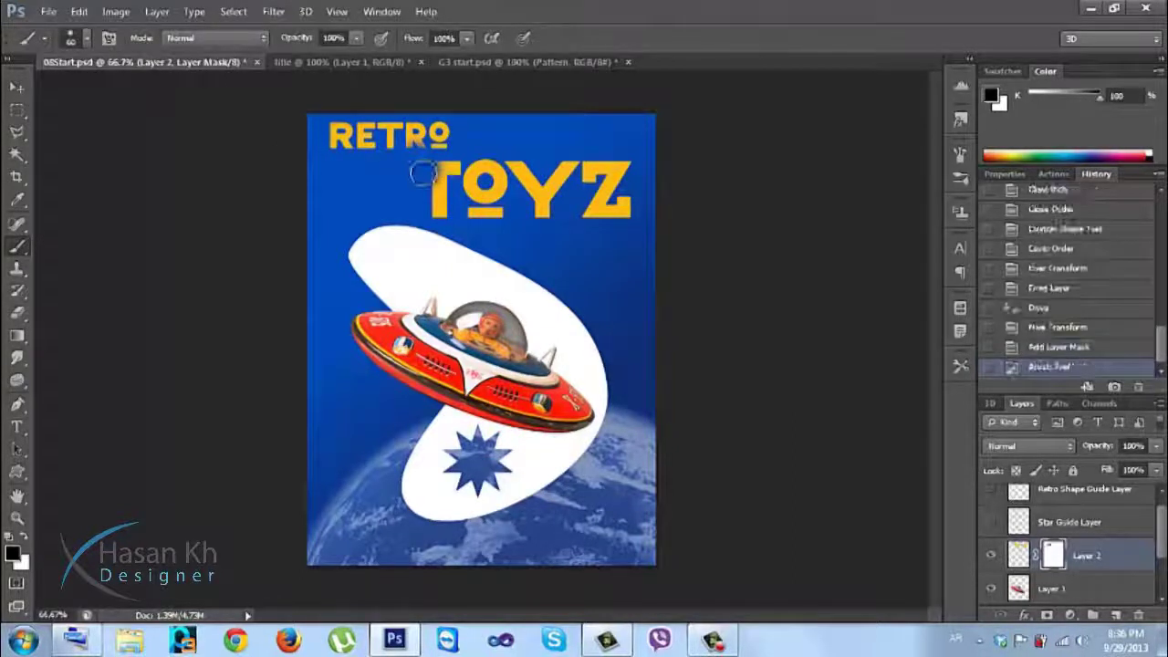
key(ctrl+z)
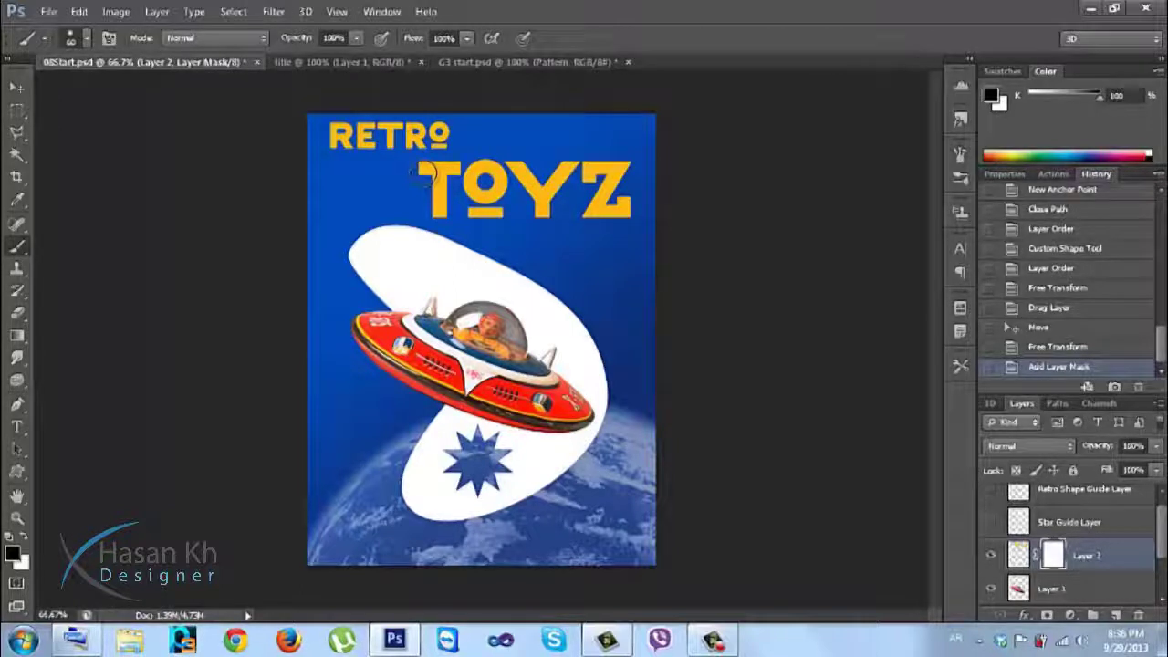
Switch to the Custom Shape Tool and check its available path operations for Layer 2's mask
click(21, 473)
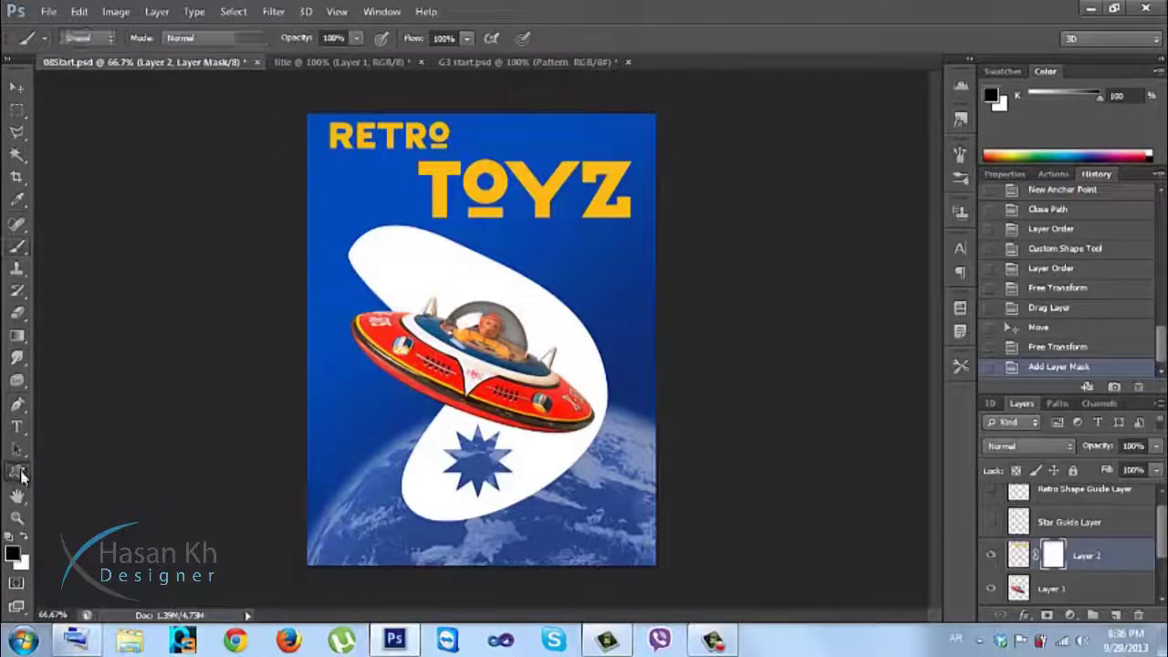
click(21, 473)
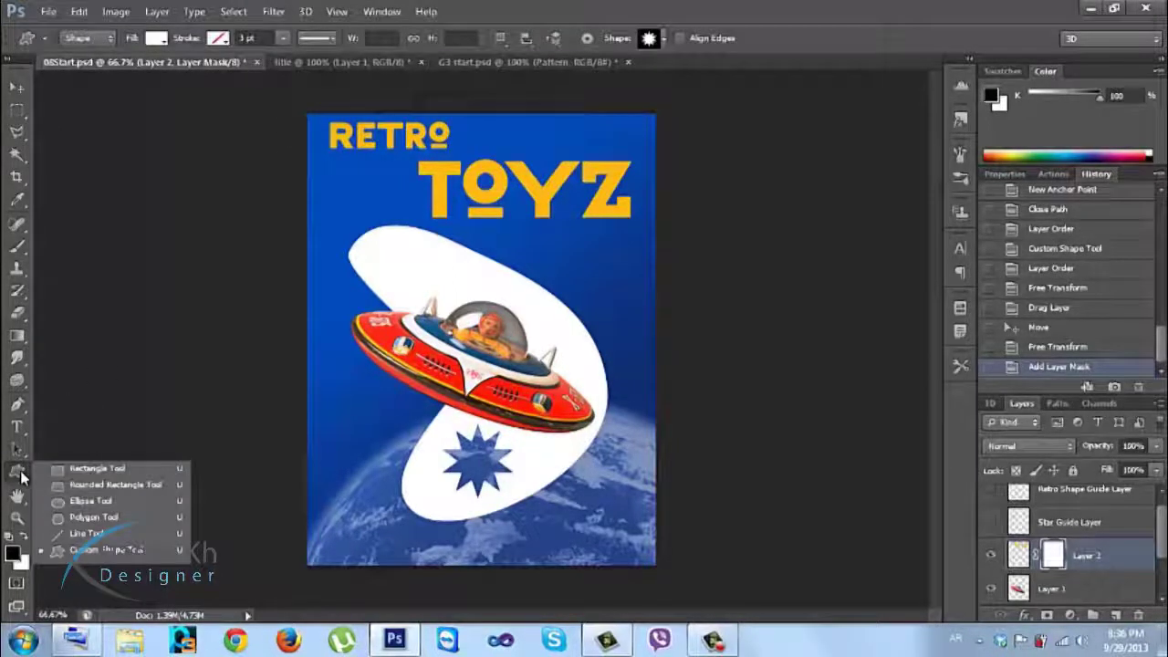
click(139, 546)
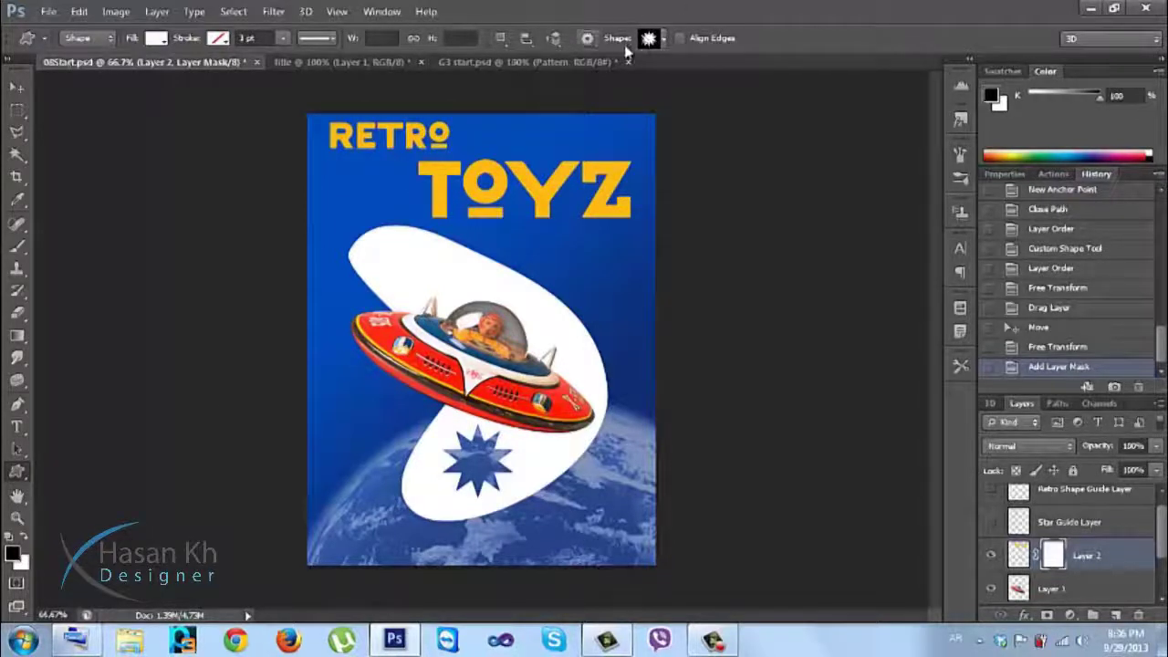
click(502, 41)
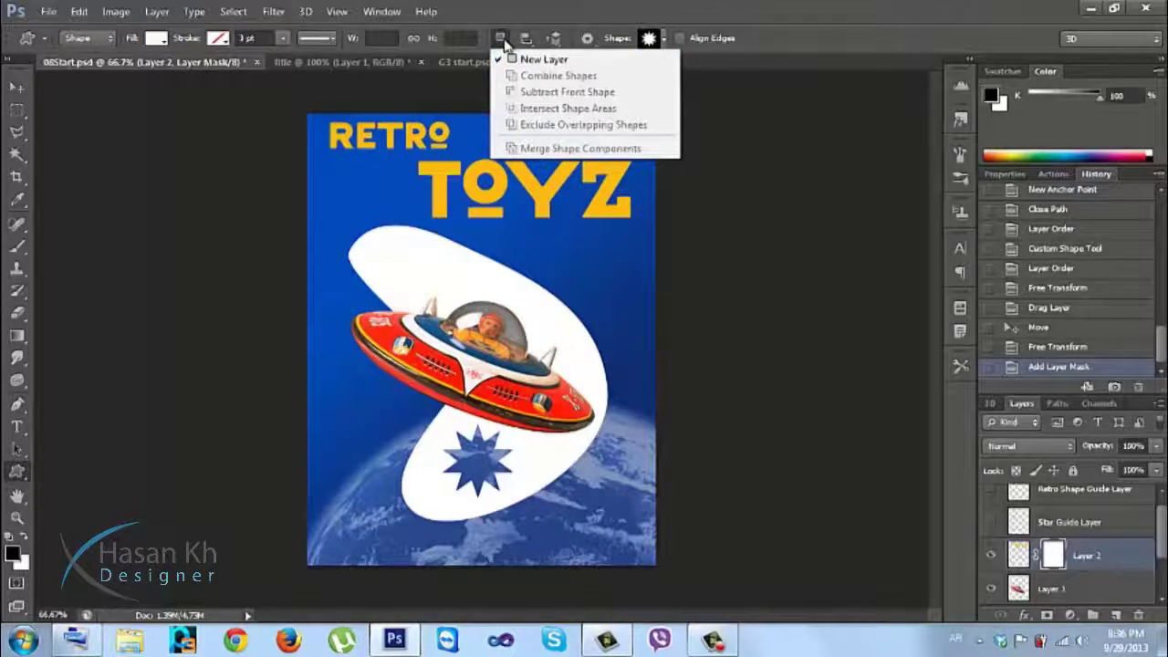
click(503, 41)
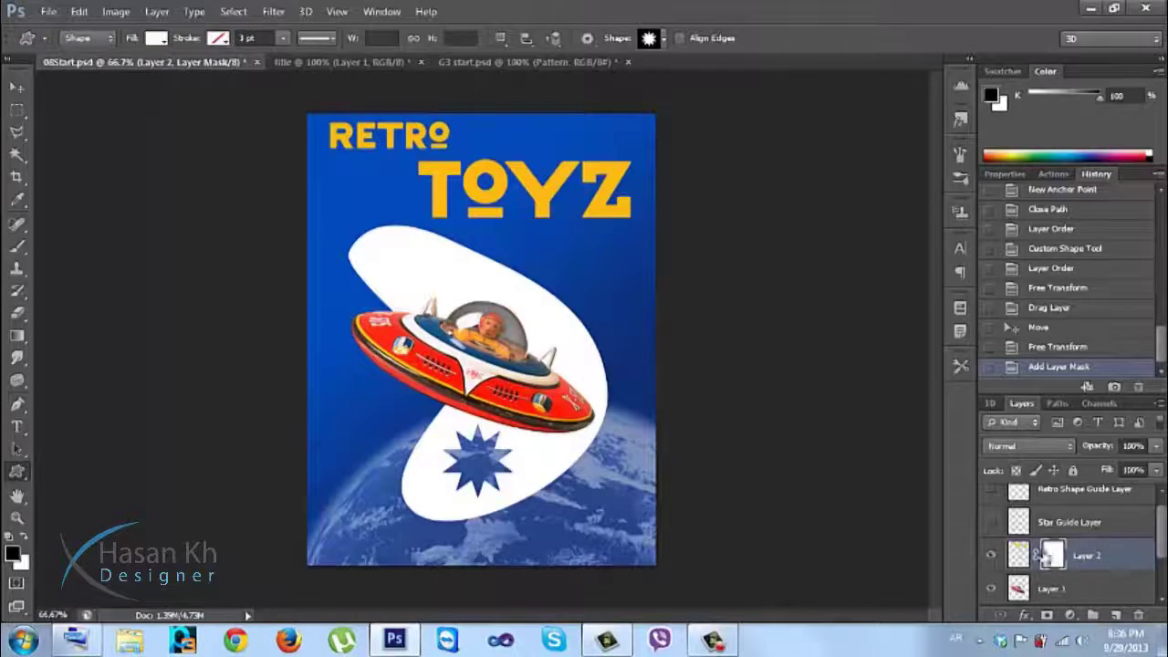
Set the shape fill to black, try drawing a starburst about 54 by 57 px over the O of TOYZ, and undo it
click(157, 40)
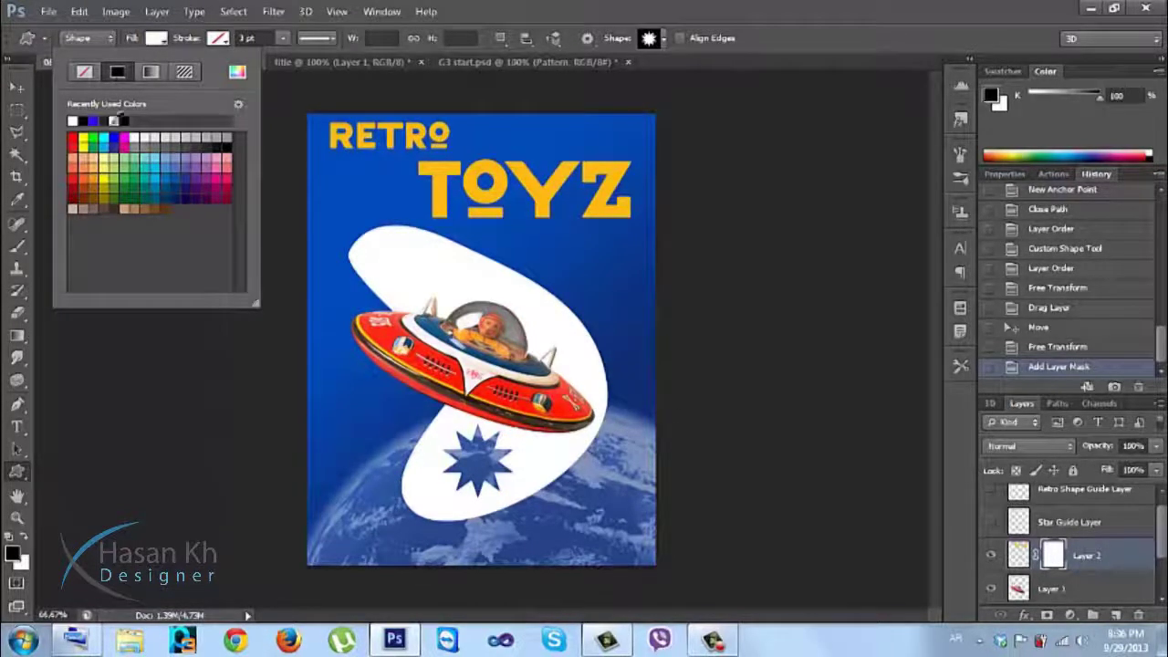
click(86, 119)
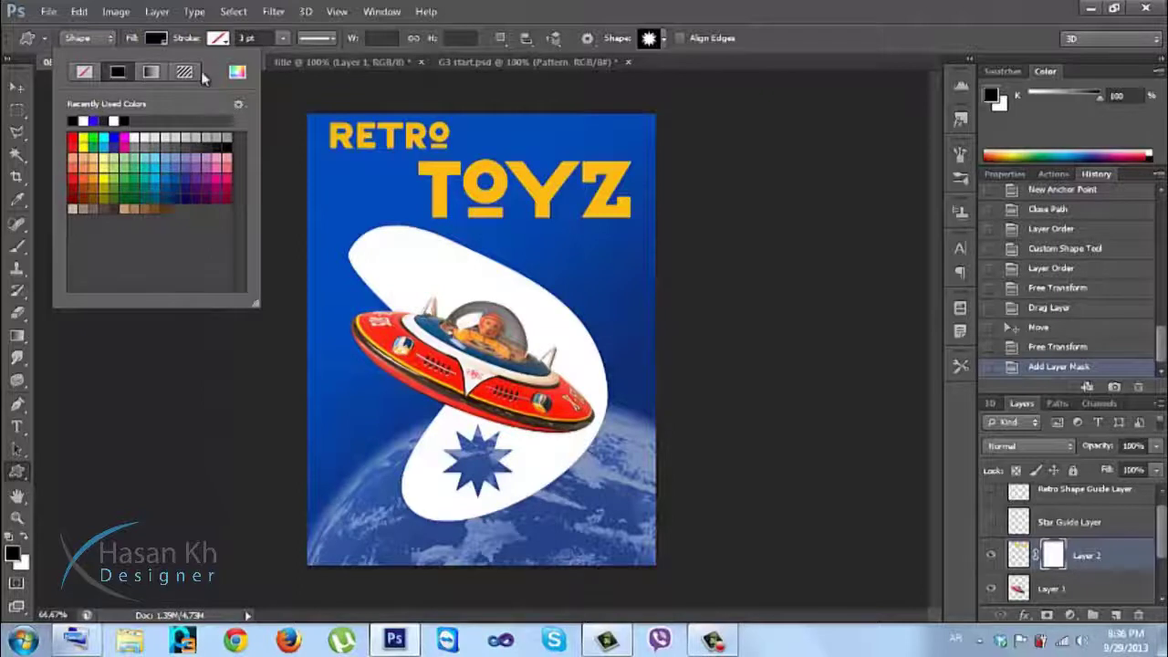
click(678, 18)
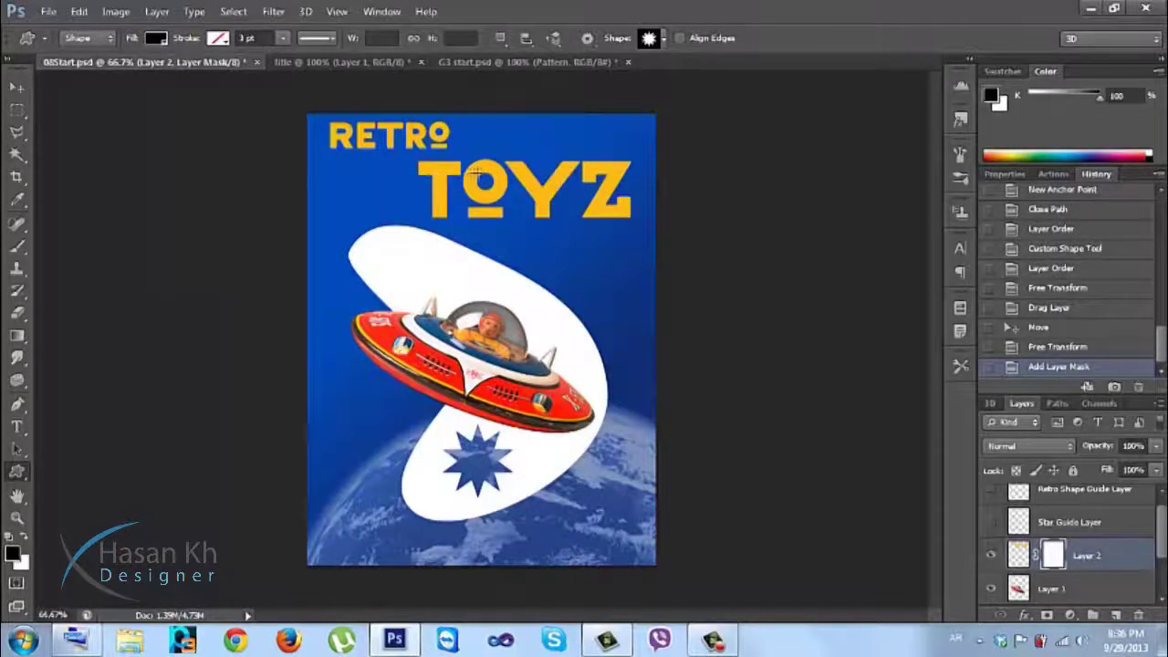
drag(478, 167, 513, 196)
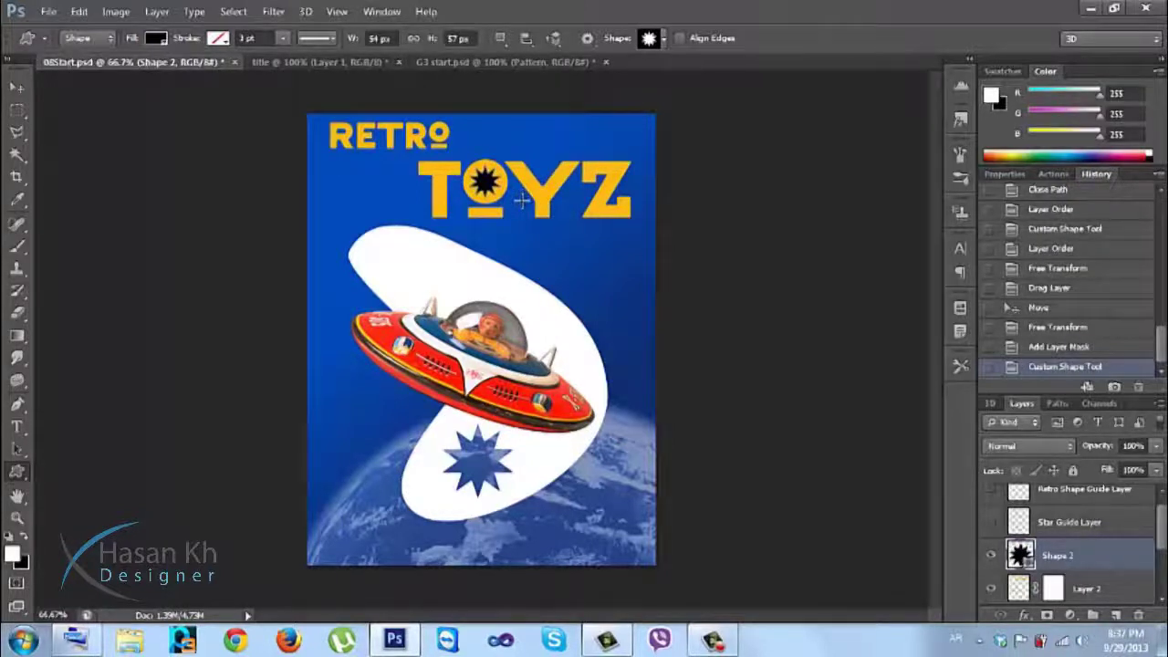
key(ctrl+z)
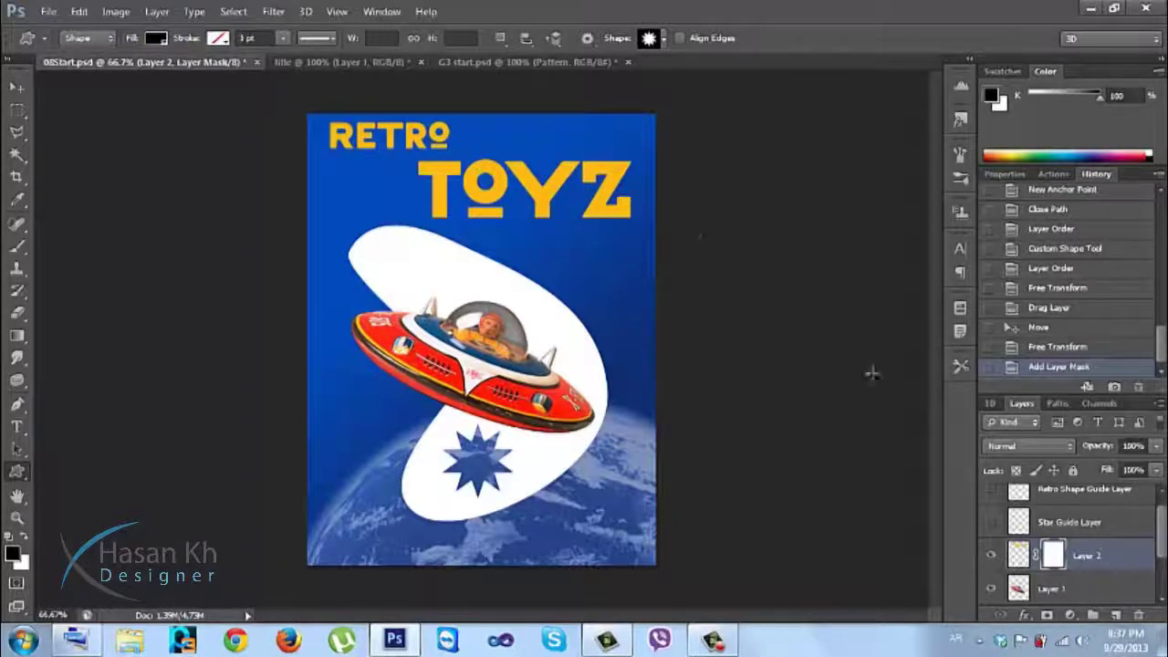
Set the Custom Shape Tool to Path mode and draw a starburst path from the center of the O in TOYZ
click(504, 41)
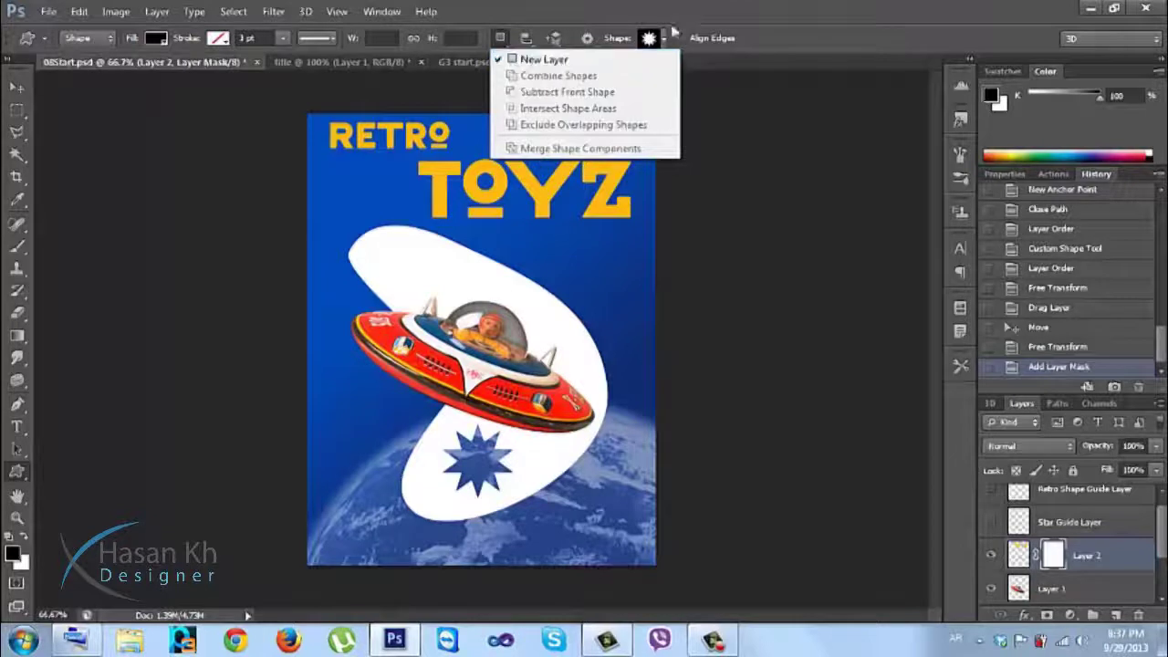
click(513, 60)
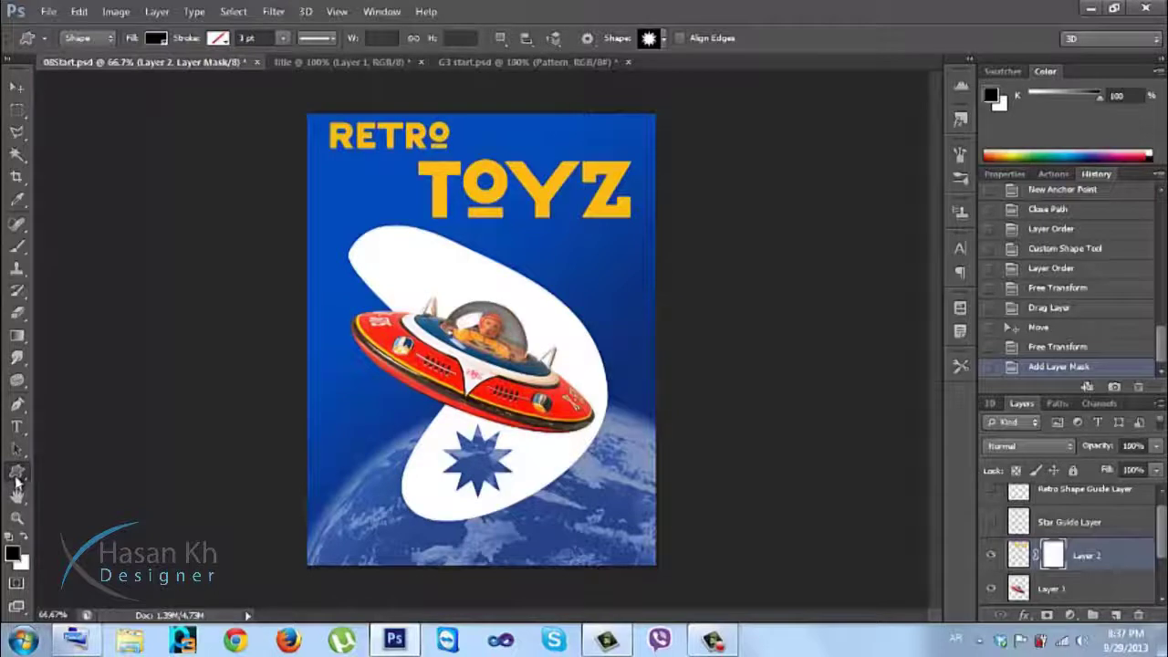
click(108, 38)
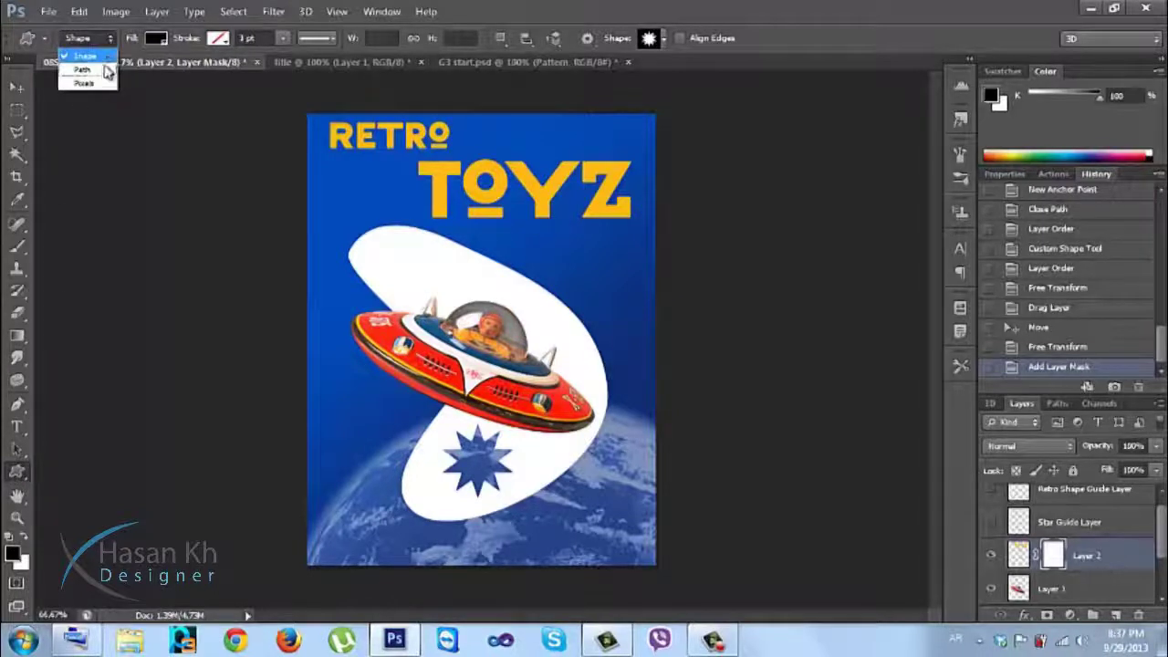
click(83, 69)
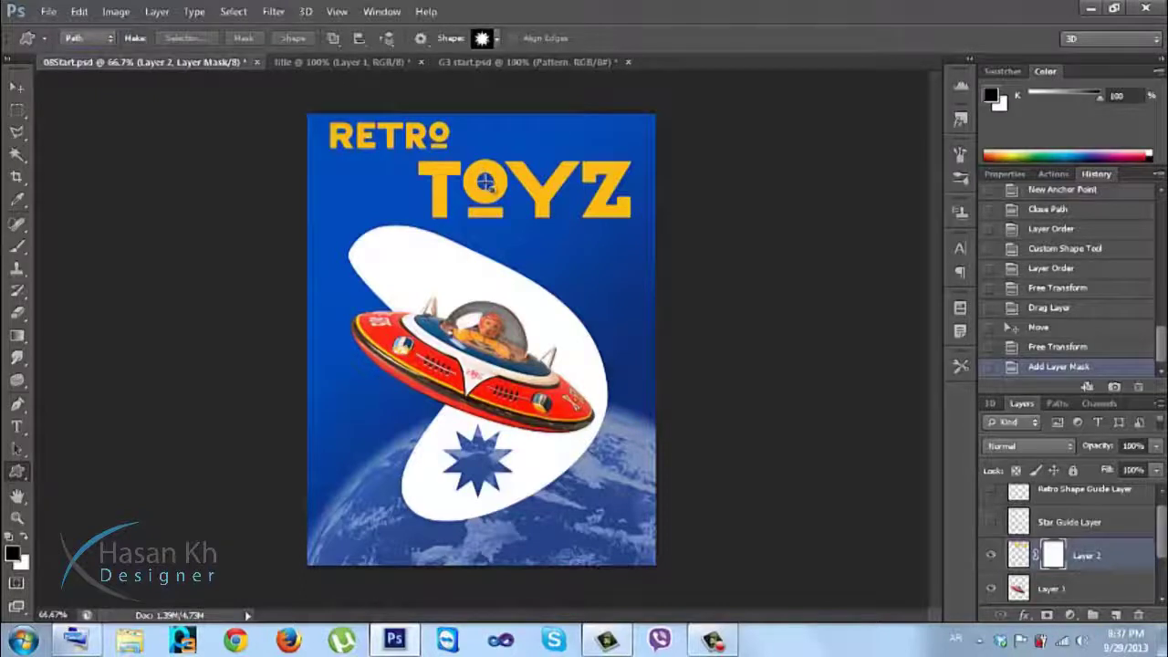
drag(486, 183, 501, 193)
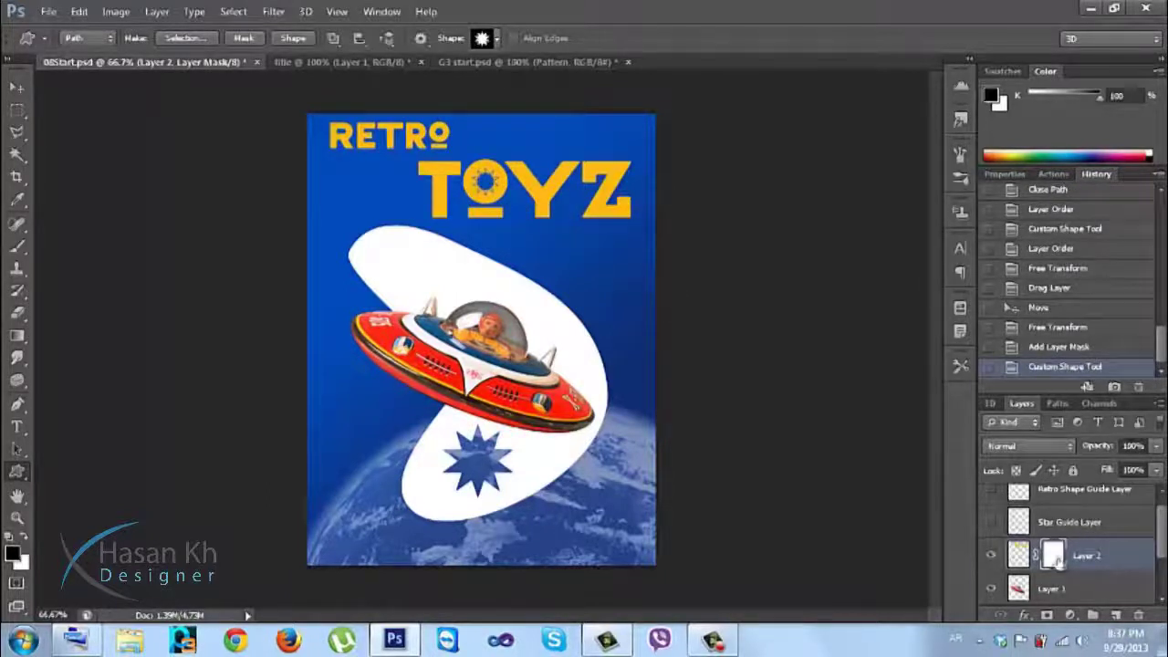
Load the starburst path in the O of TOYZ as a selection, fill it with black on Layer 2's mask and deselect
click(1056, 406)
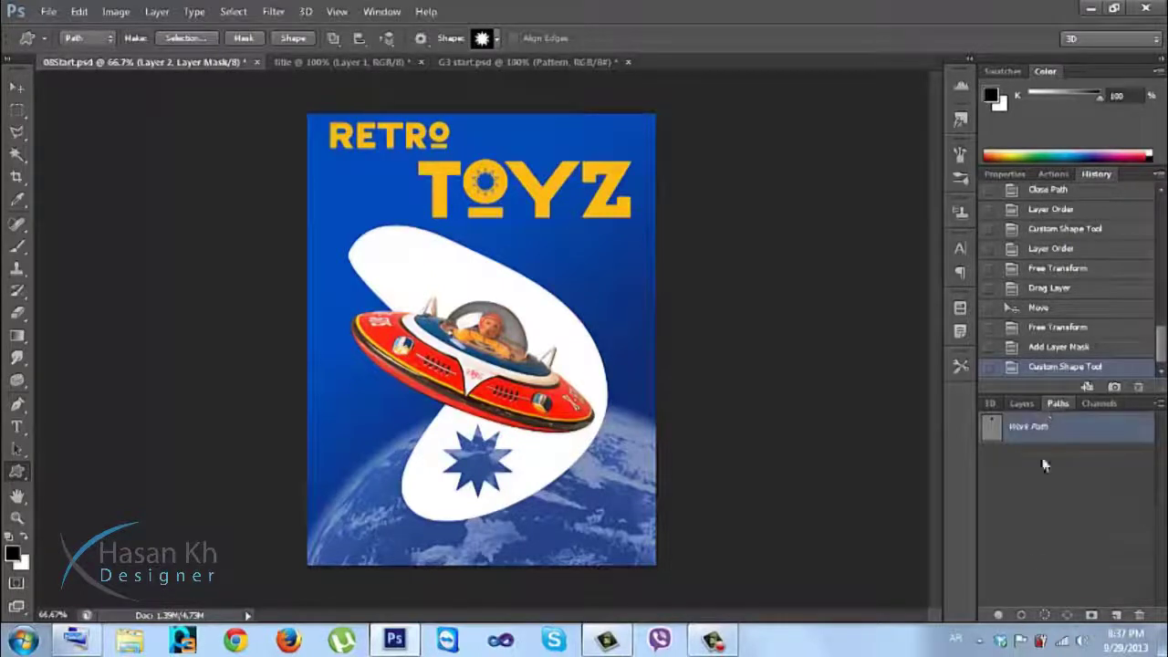
click(1046, 616)
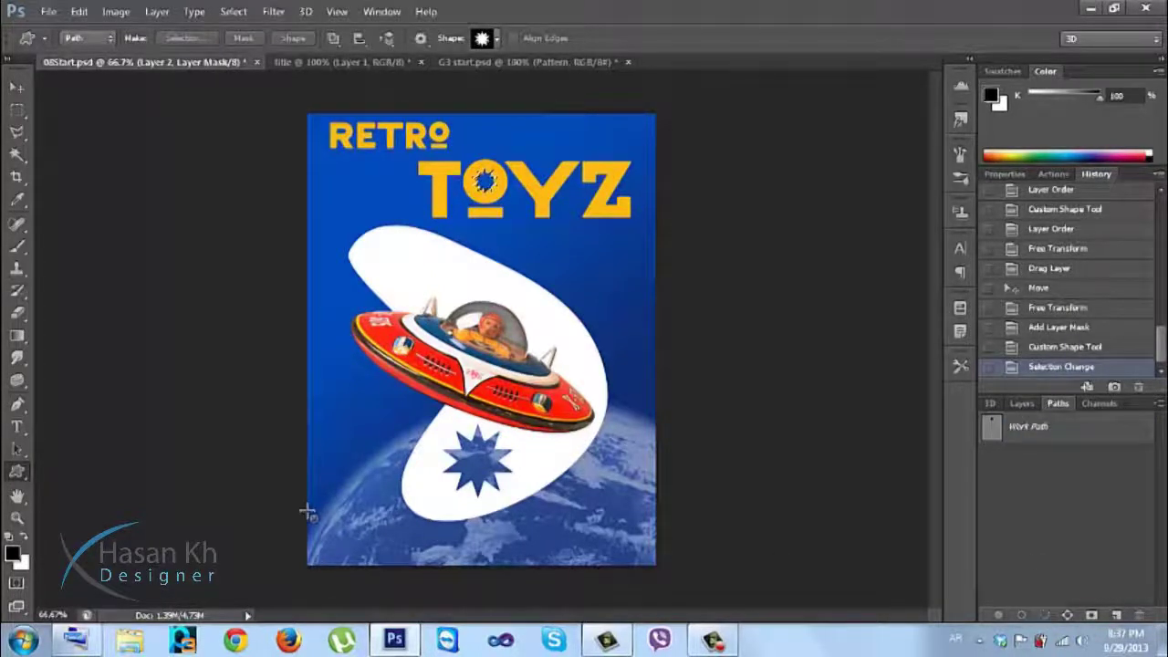
key(alt+BackSpace)
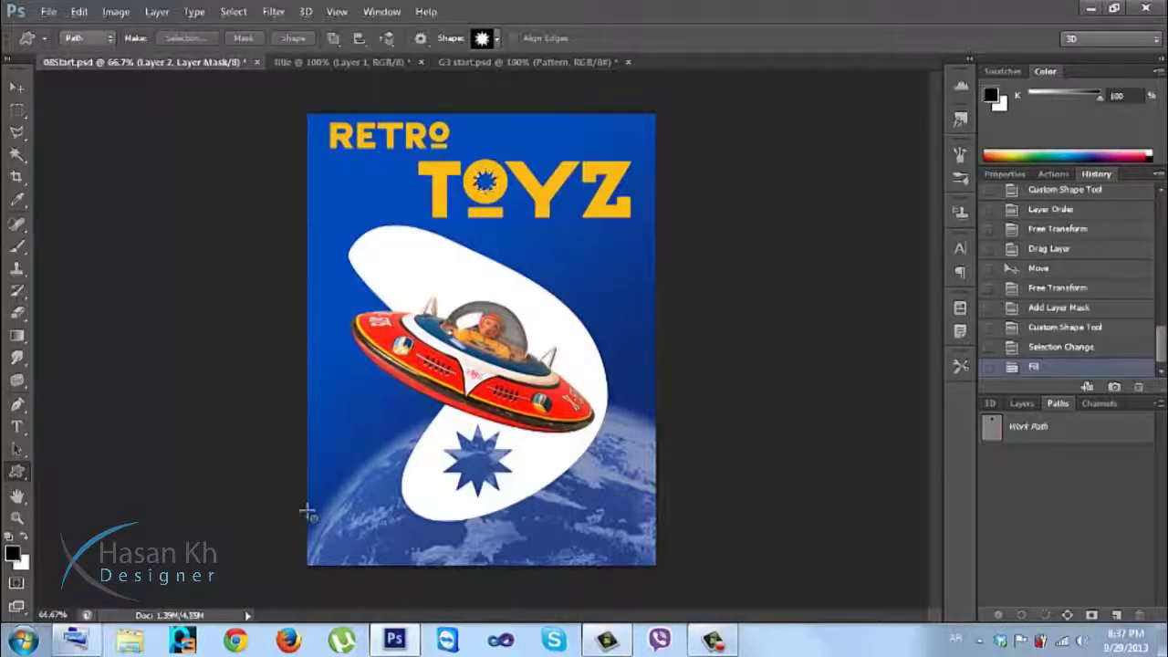
key(alt+BackSpace)
key(alt+BackSpace)
key(ctrl+d)
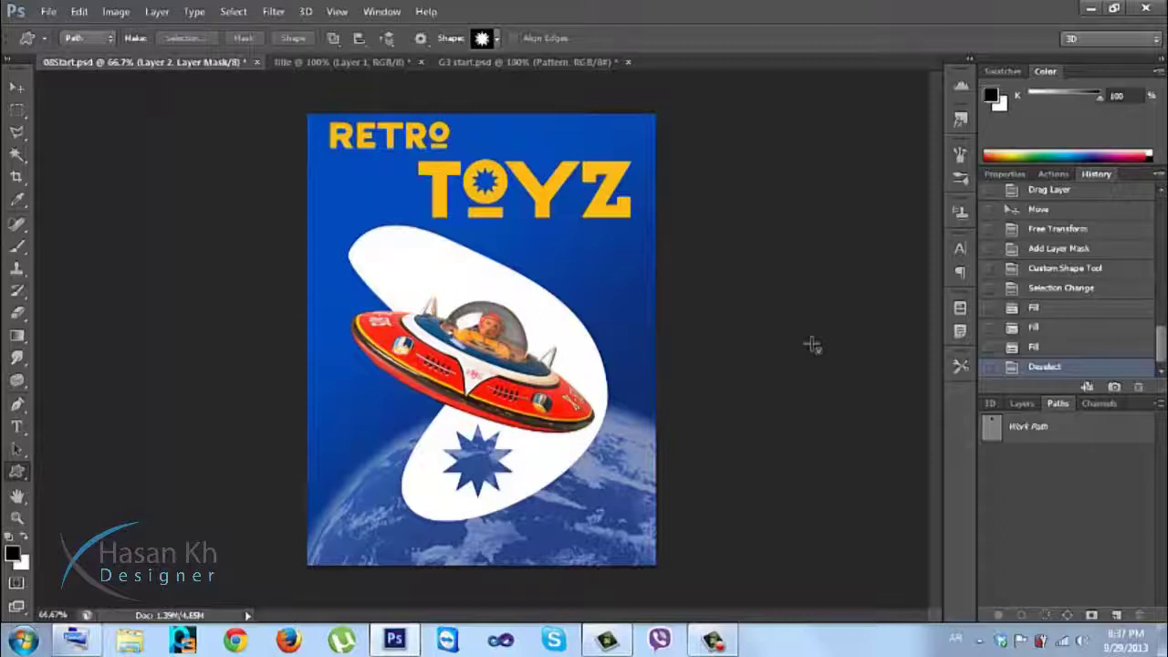
click(1023, 403)
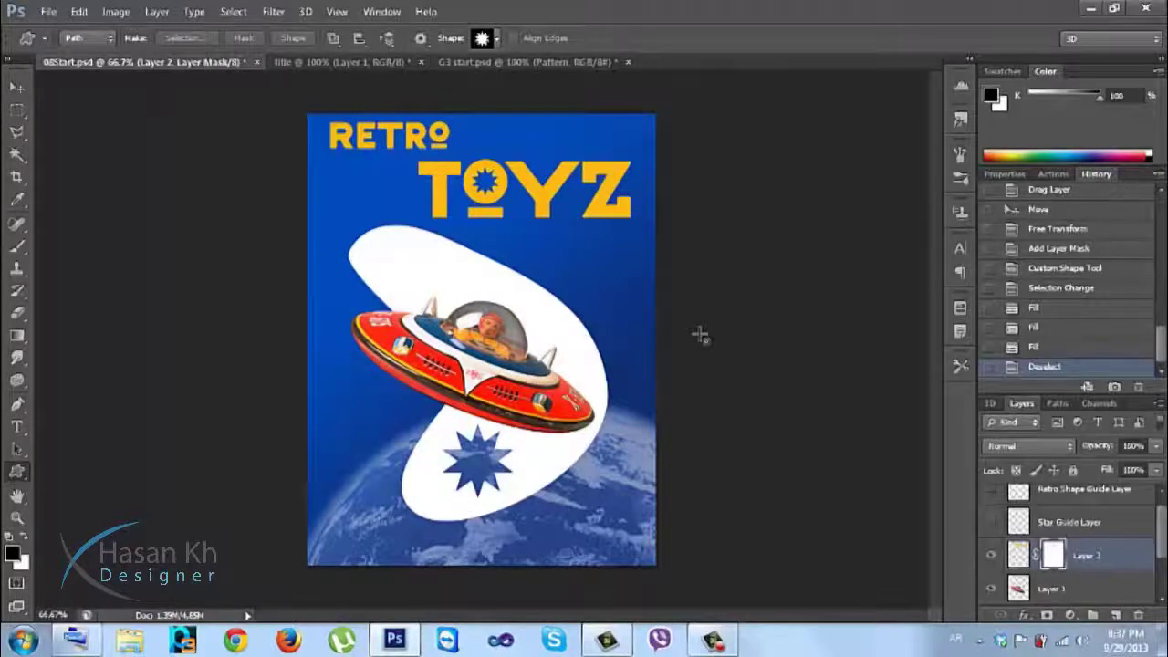
Draw a starburst path about 0.78 by 0.81 cm from the center of the O in RETRO
scroll(433, 148, up, 4)
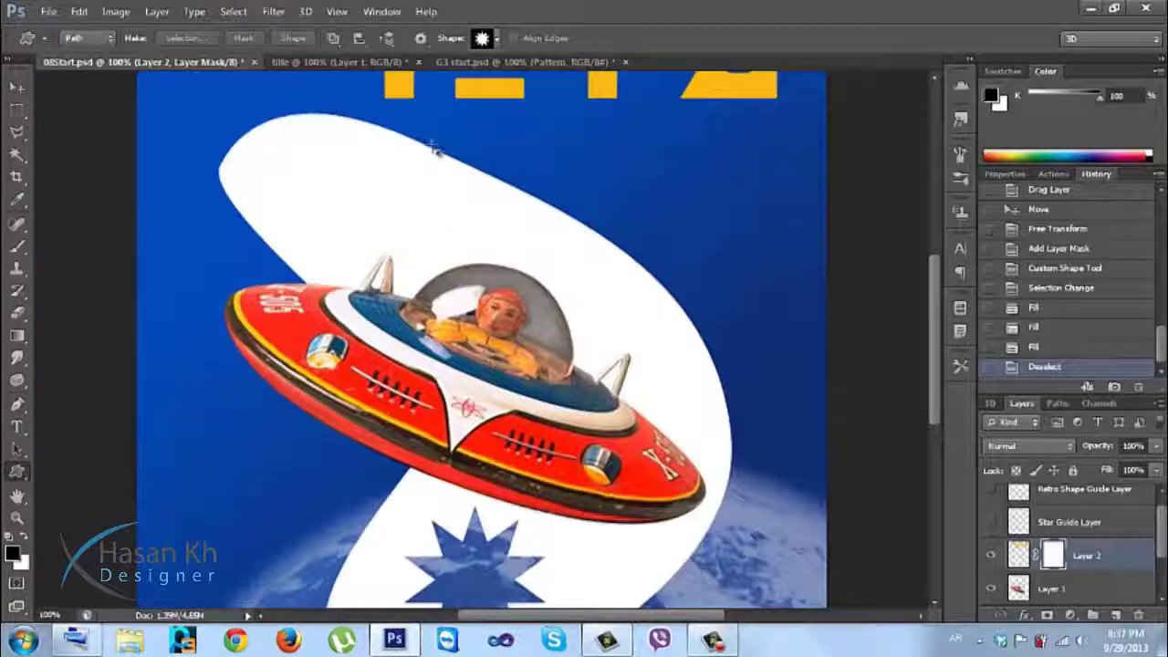
scroll(454, 373, up, 3)
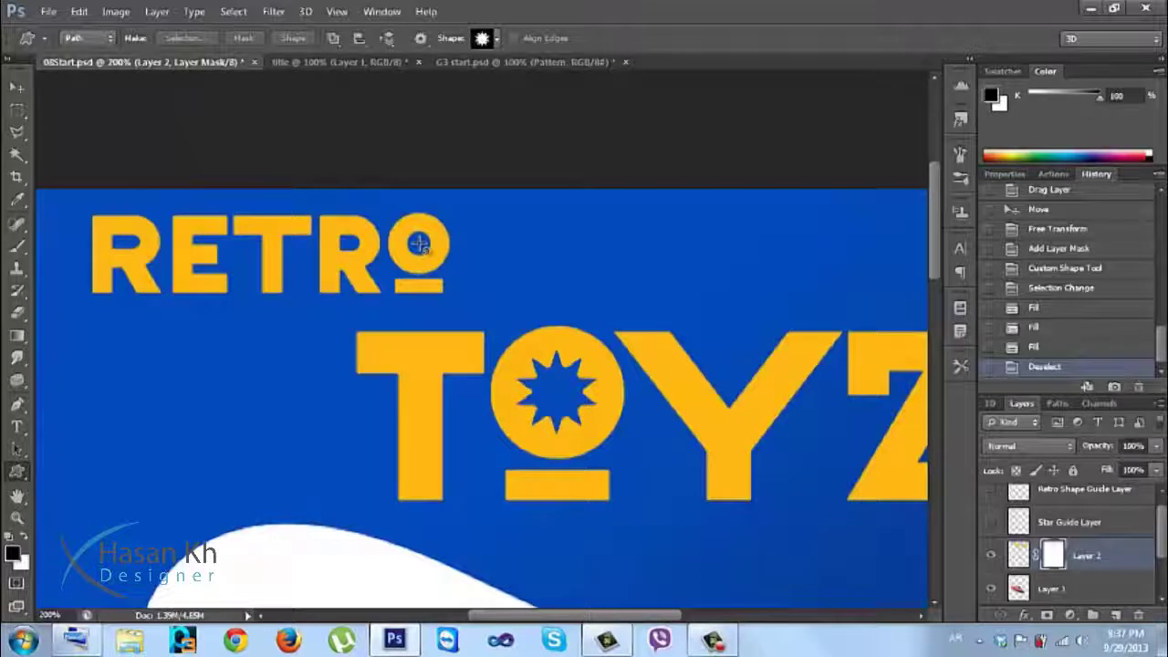
drag(418, 243, 442, 264)
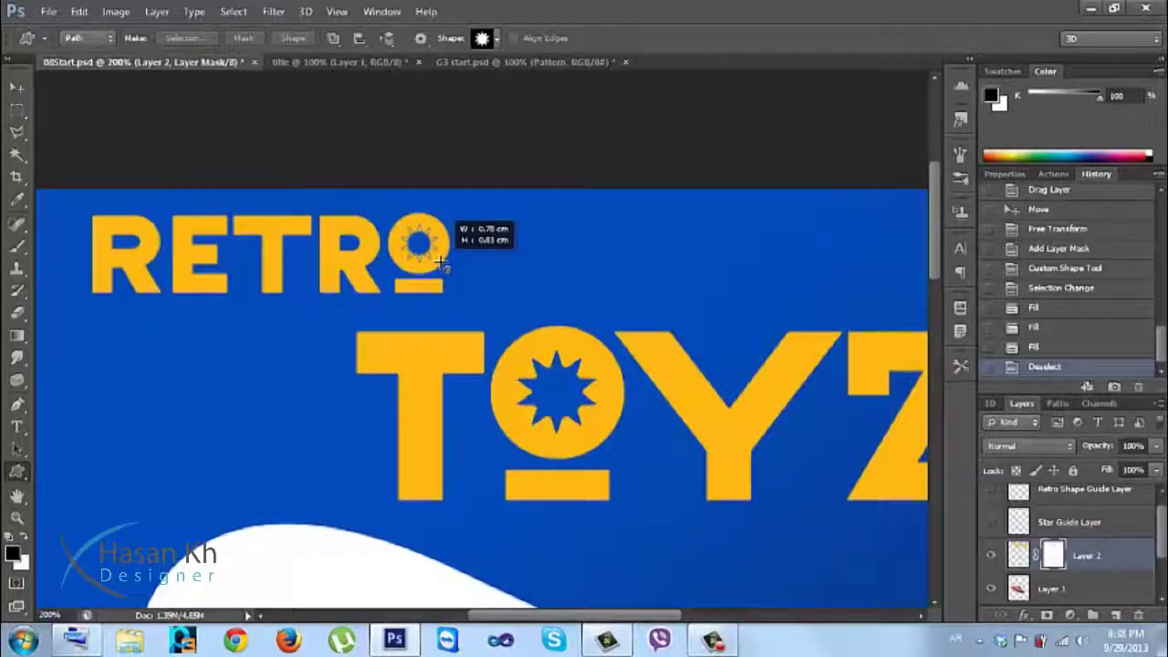
drag(442, 263, 442, 263)
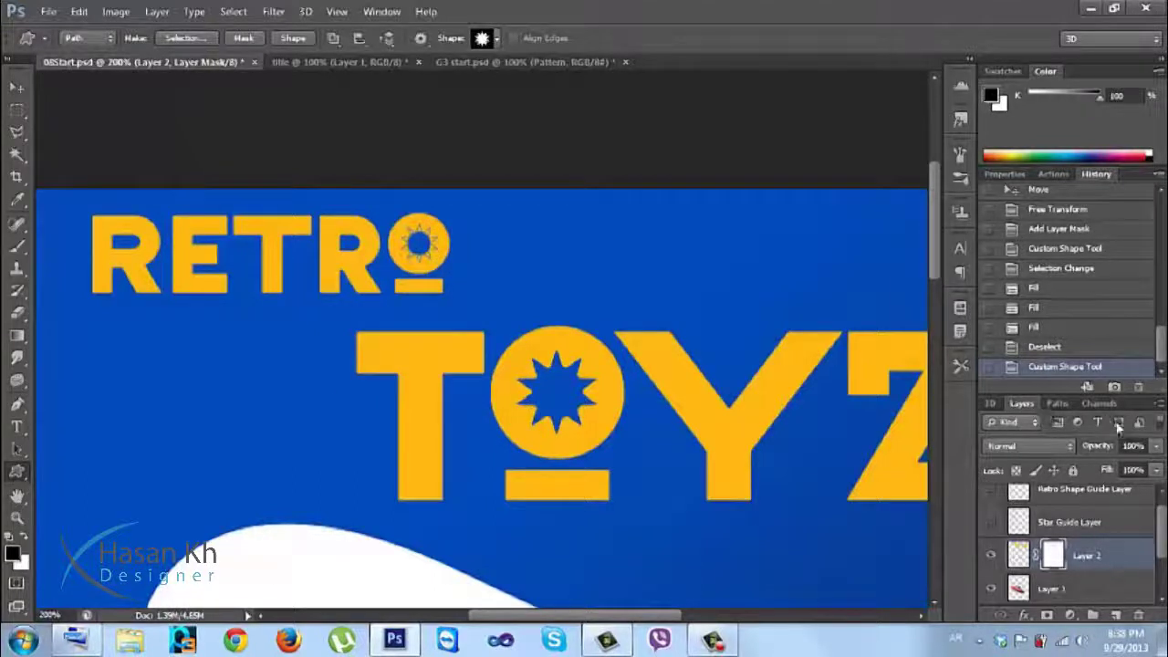
Convert the RETRO starburst path to a selection, fill it with black on Layer 2's mask and clear the selection
click(1057, 404)
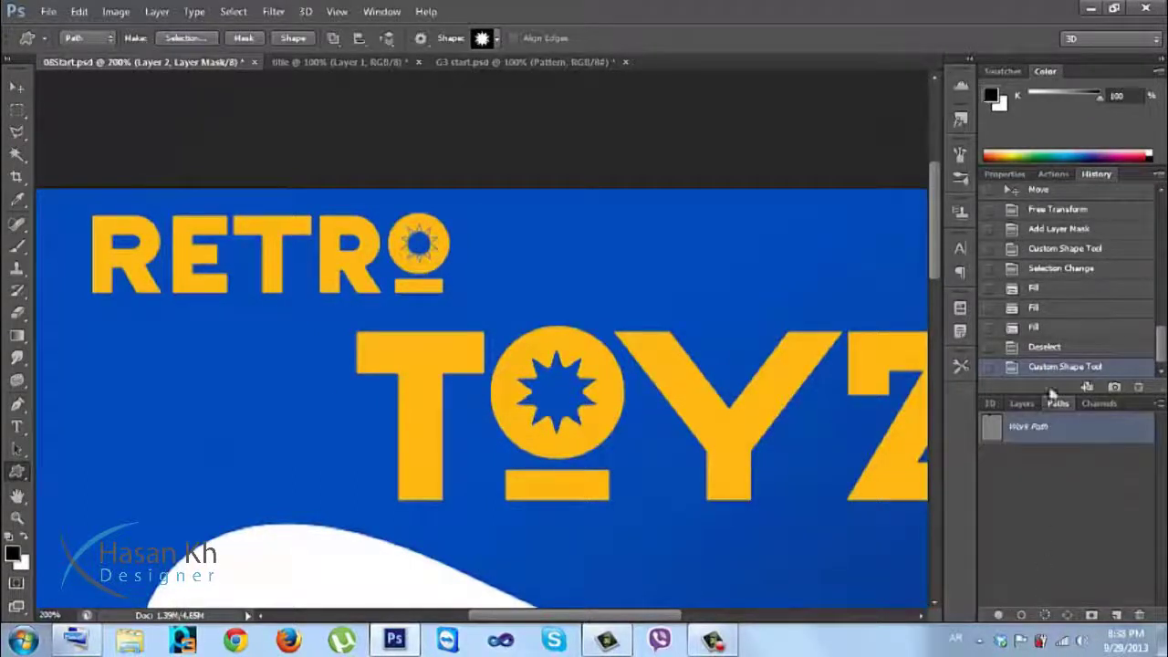
click(1046, 615)
click(1022, 403)
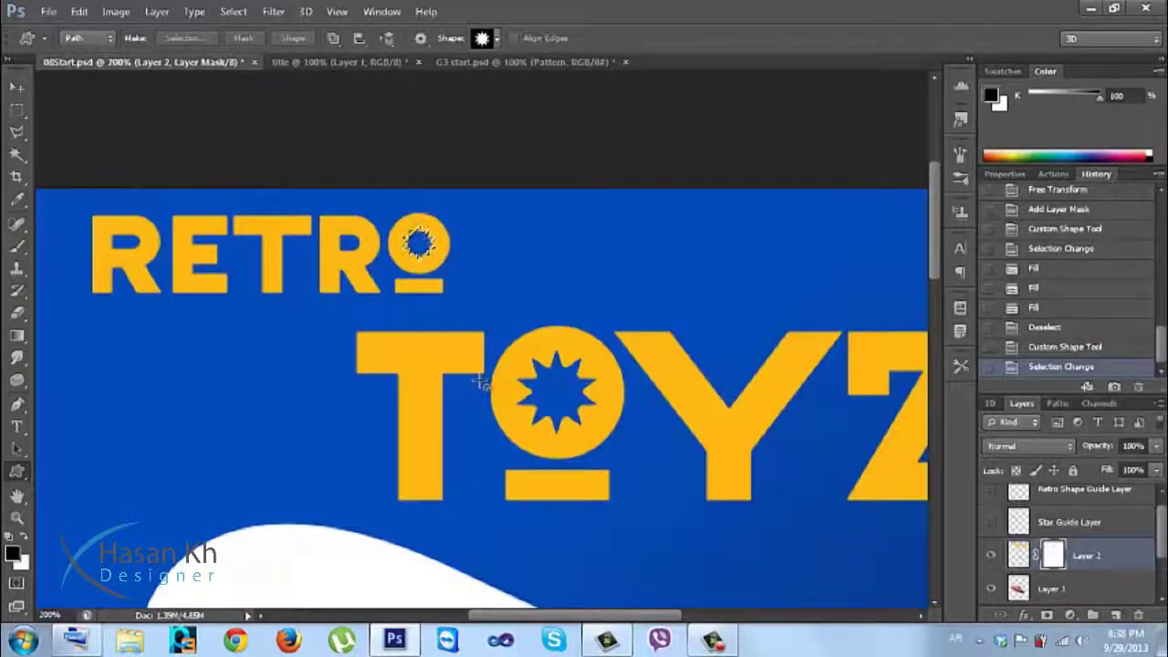
key(alt+BackSpace)
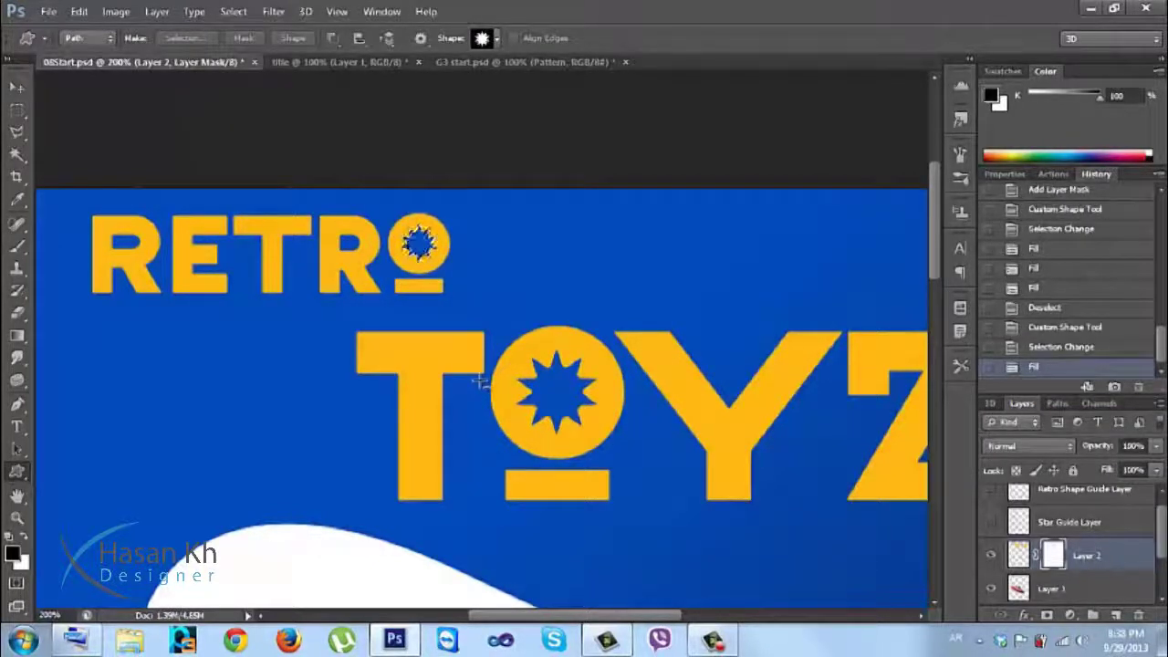
key(alt+BackSpace)
key(alt+BackSpace)
key(alt+BackSpace)
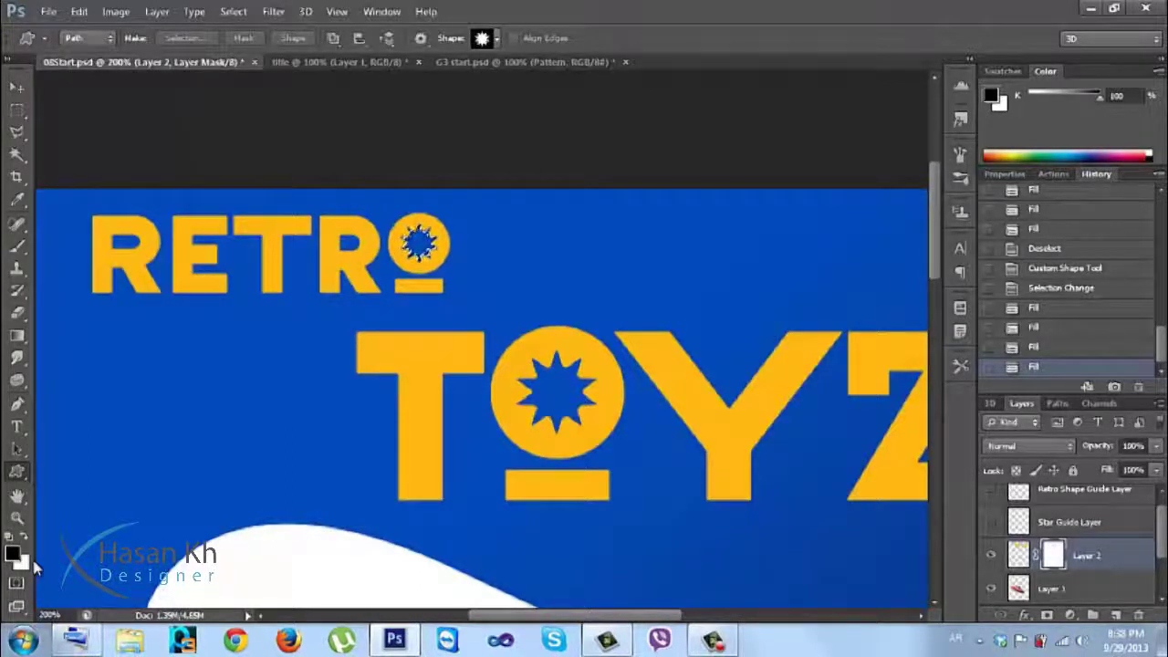
key(ctrl+d)
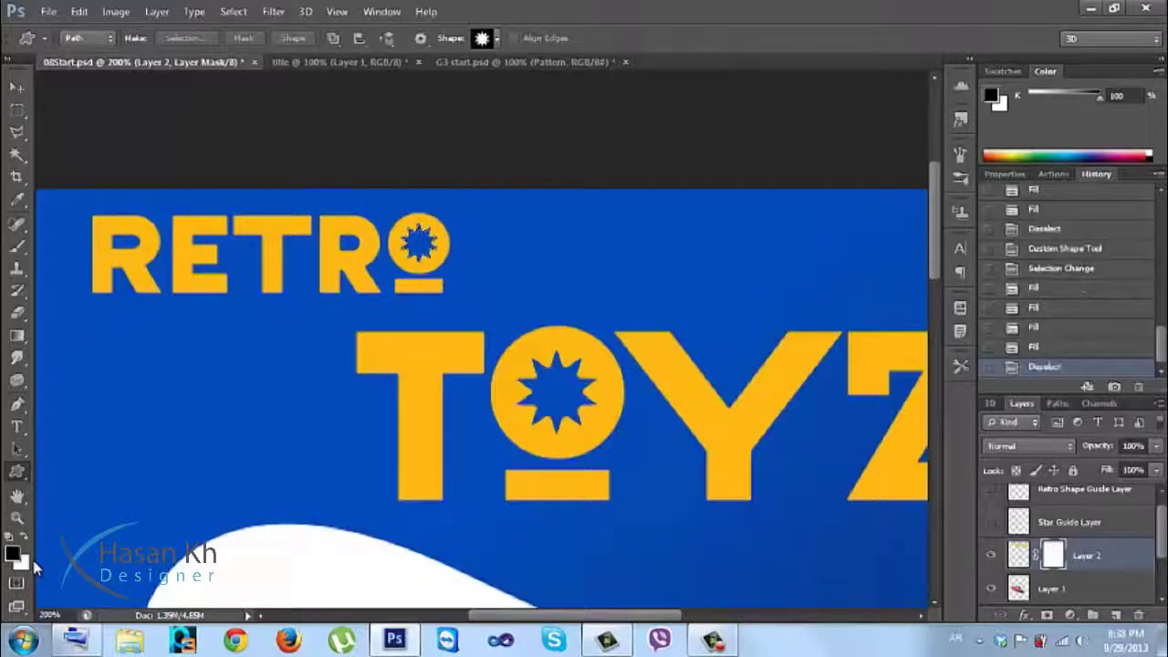
key(ctrl+minus)
key(ctrl+minus)
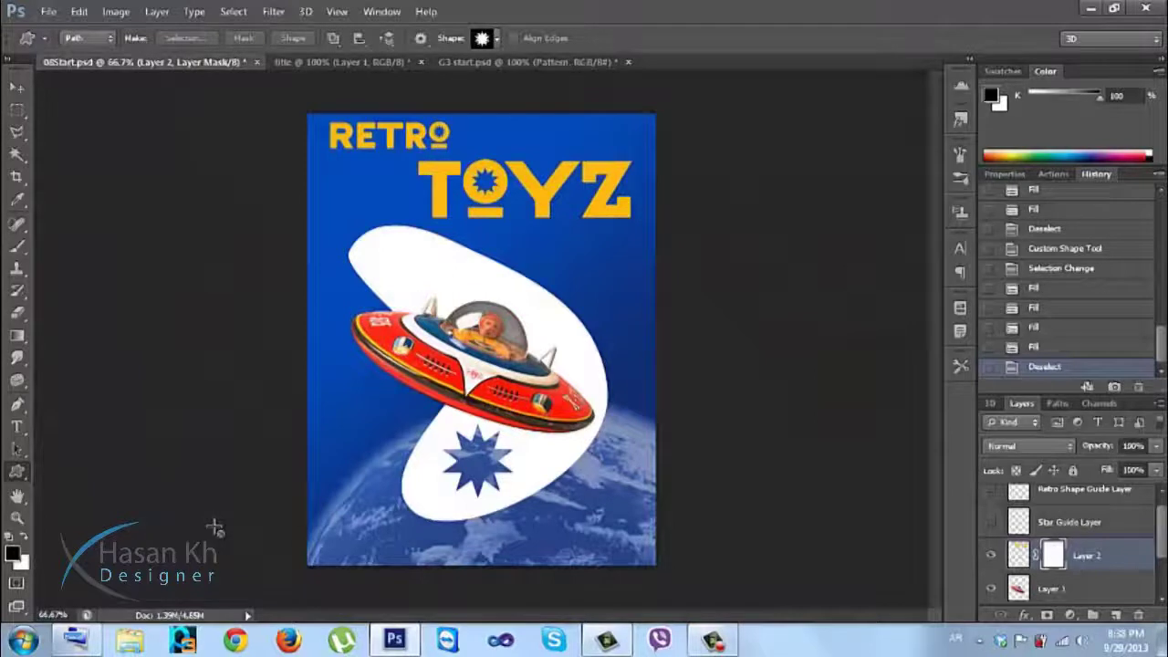
Add a new layer above Layer 2, swap the foreground color to white and bring up G3 start.psd for reference
click(1114, 620)
key(x)
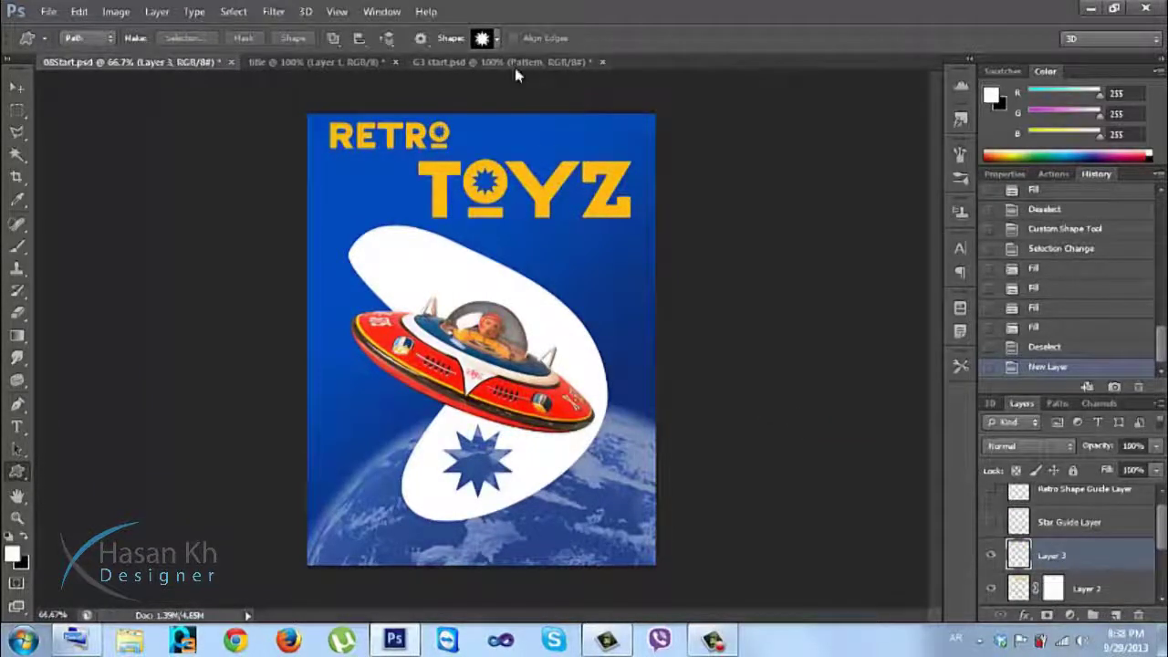
click(497, 39)
click(496, 39)
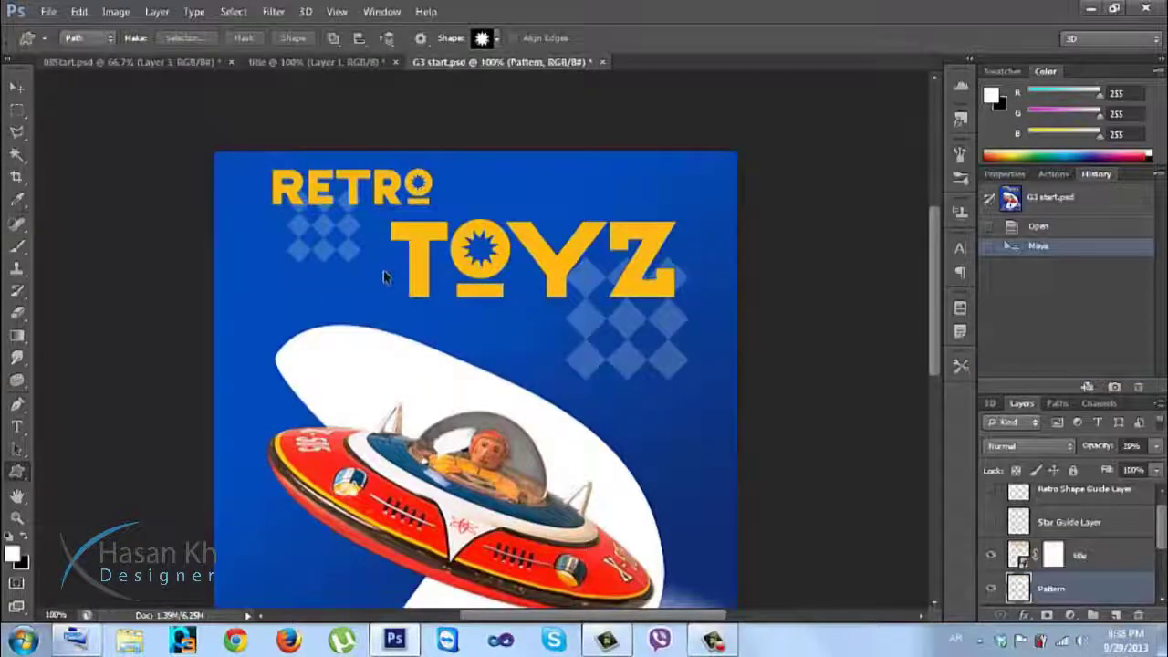
key(ctrl+minus)
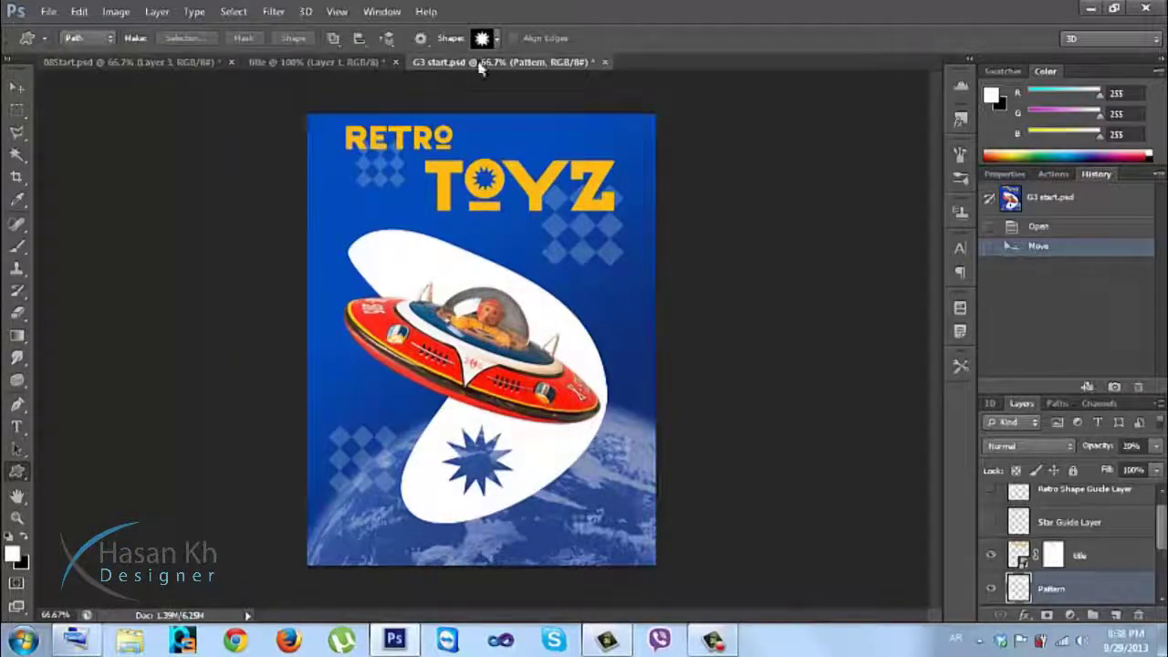
Choose the diamond checkerboard pattern as the custom shape
click(494, 40)
drag(557, 122, 553, 144)
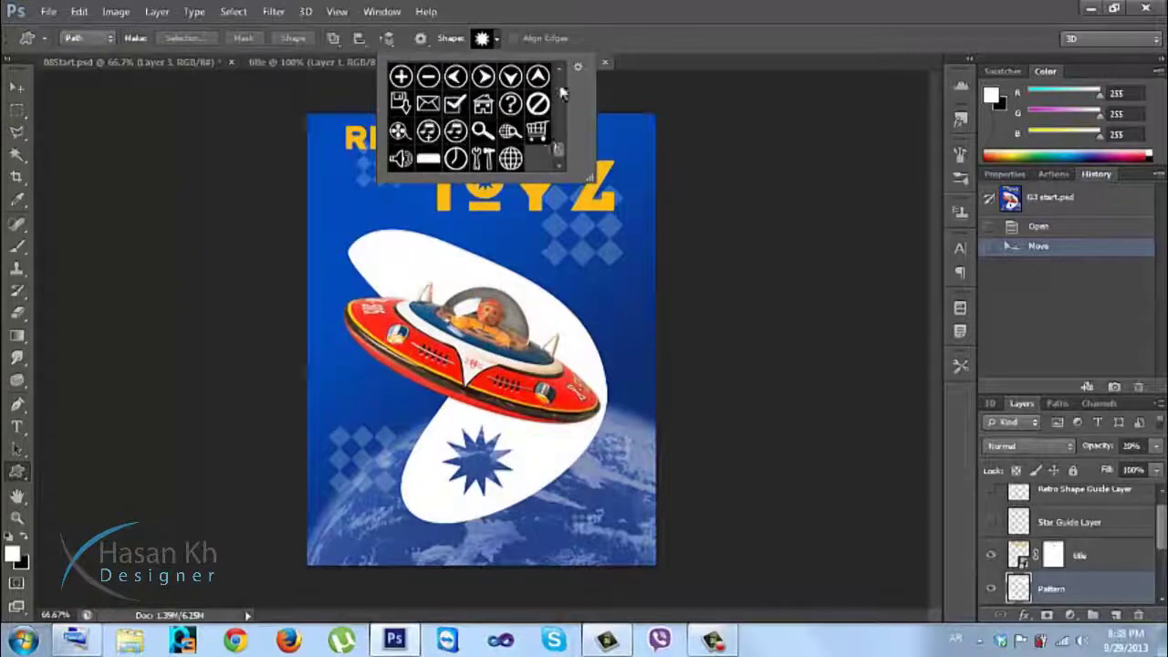
scroll(562, 76, up, 1)
click(483, 80)
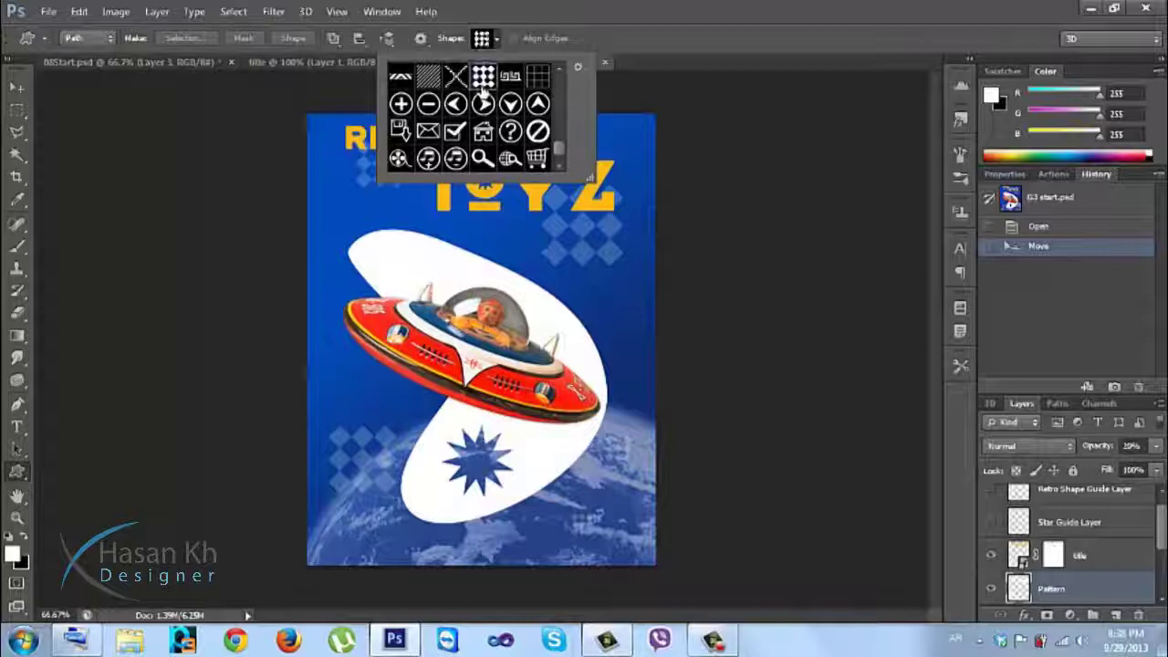
click(484, 87)
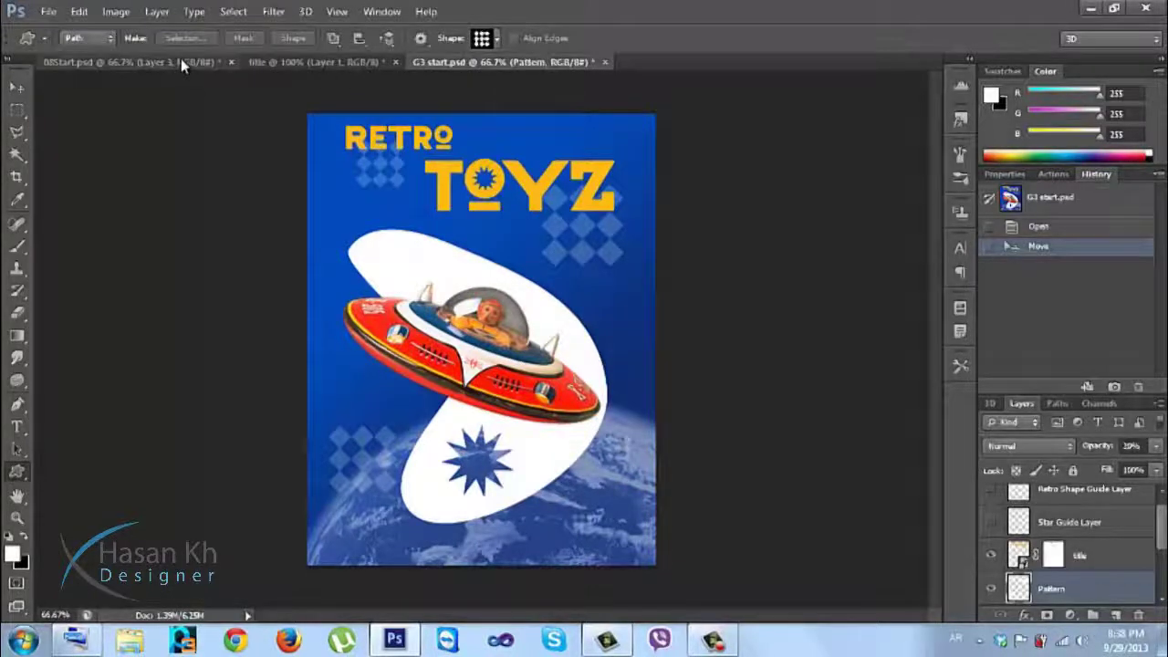
Return to 08Start.psd, try drawing the diamond pattern as a path below RETRO, and undo it
click(181, 61)
drag(351, 182, 420, 246)
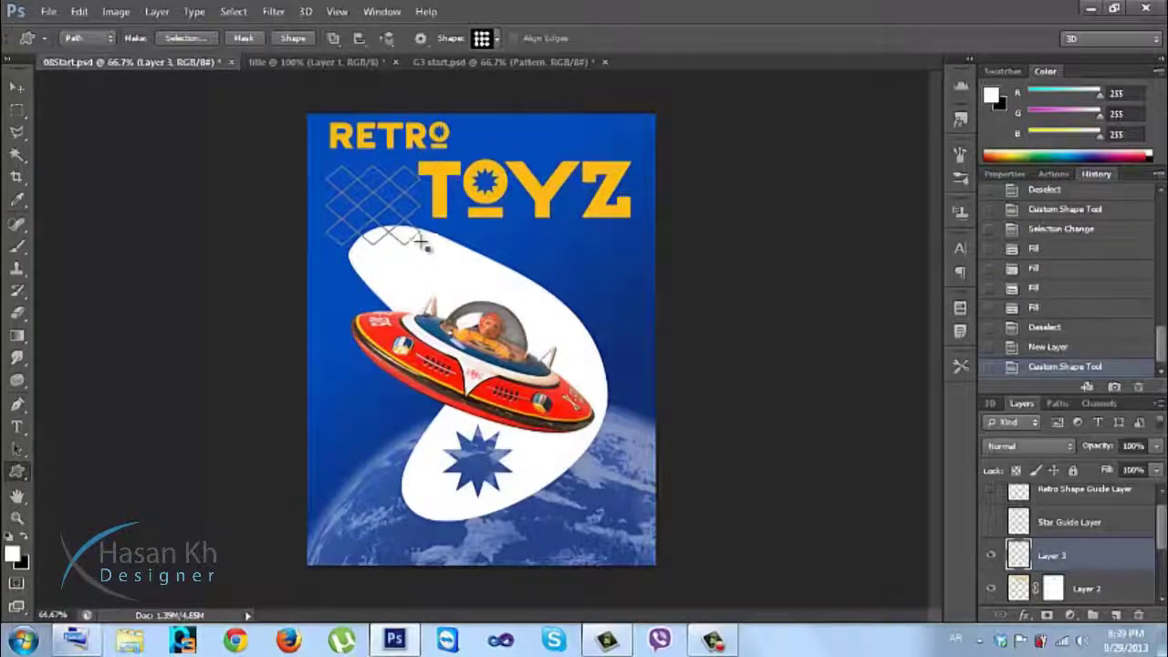
key(ctrl+z)
Set the Custom Shape Tool to Shape mode, try drawing a black diamond pattern about 219 by 168 px below RETRO, and undo it
click(85, 39)
click(77, 51)
drag(367, 206, 448, 264)
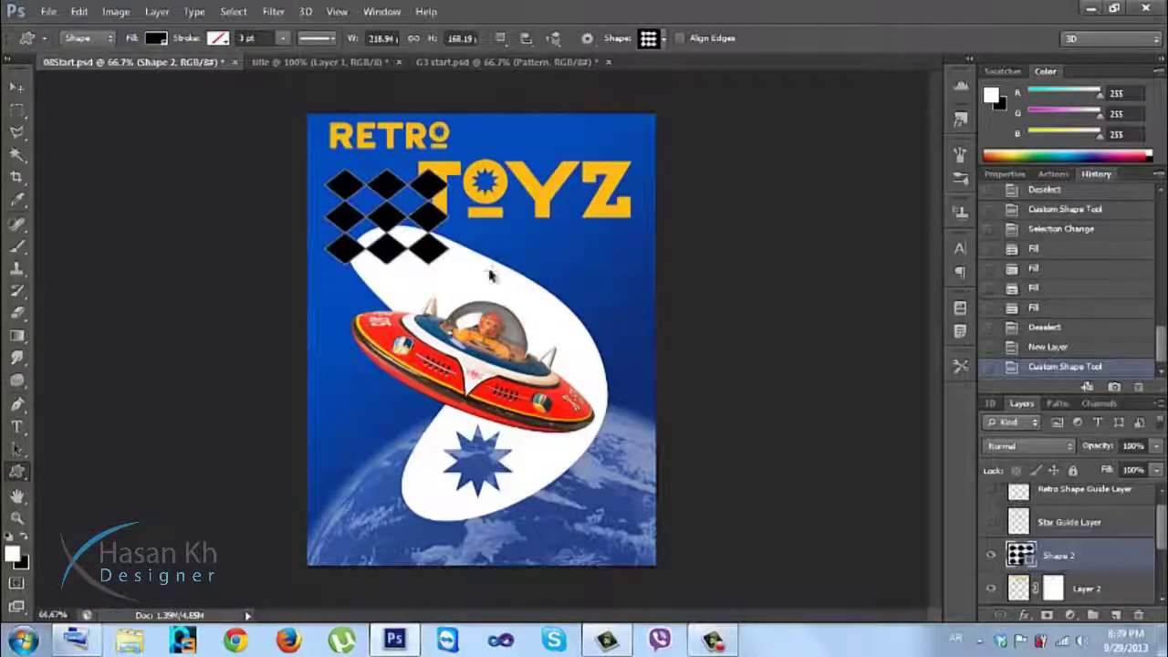
key(ctrl+z)
Set the shape fill to white and draw a diamond pattern about 215 by 179 px below RETRO
click(156, 38)
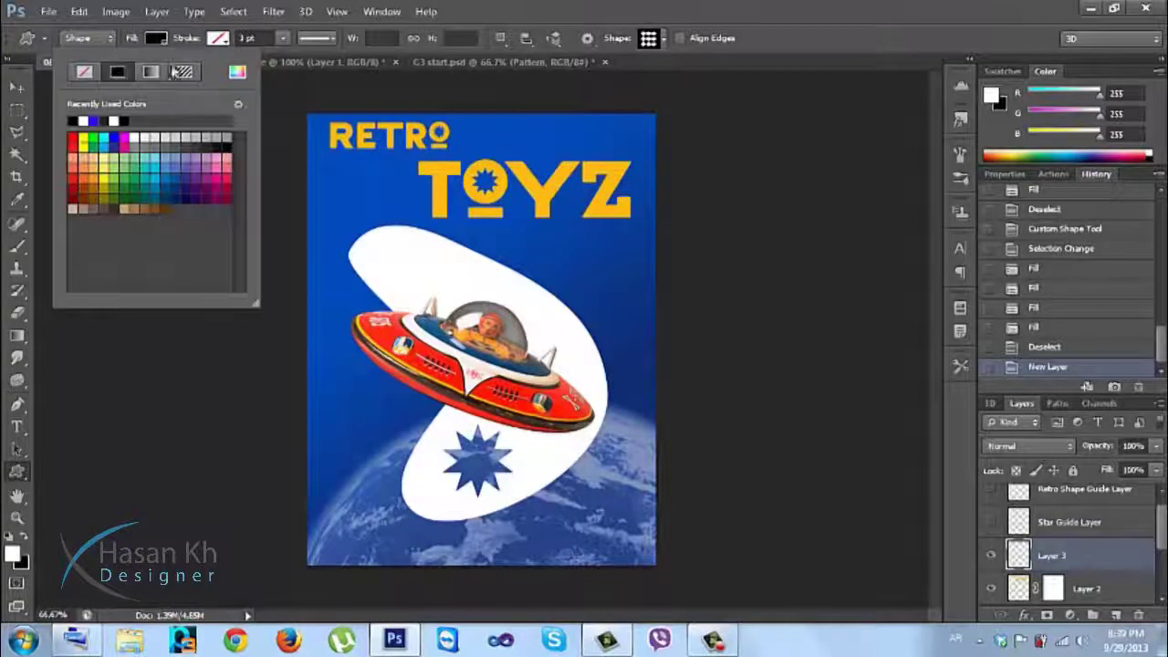
click(84, 121)
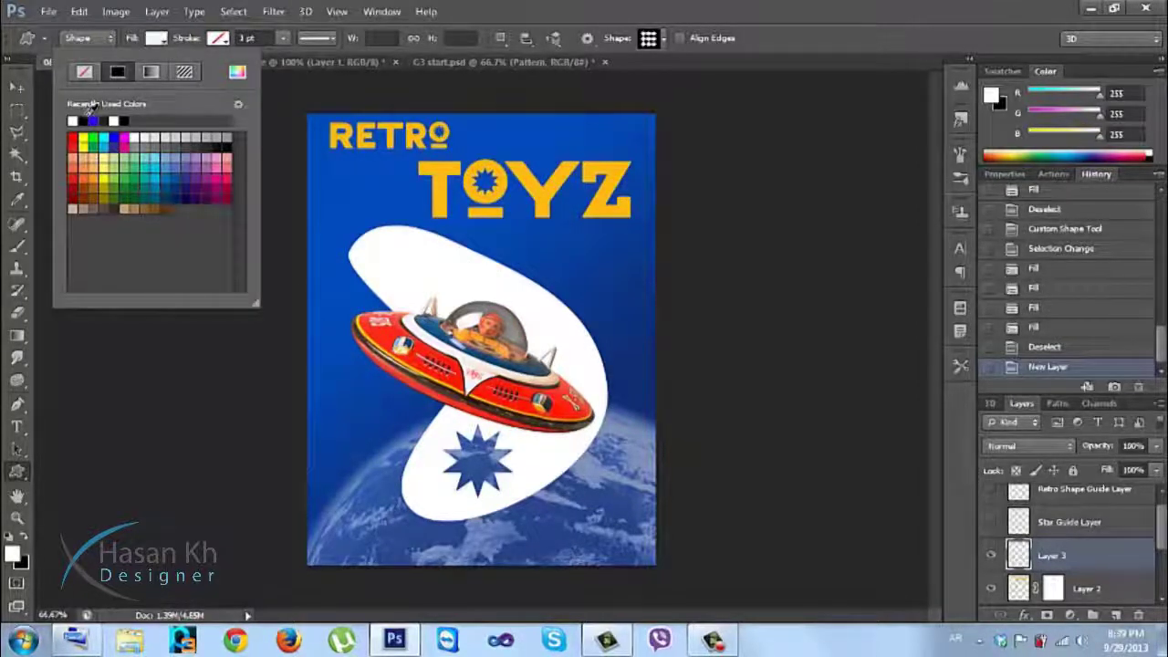
click(83, 120)
click(84, 120)
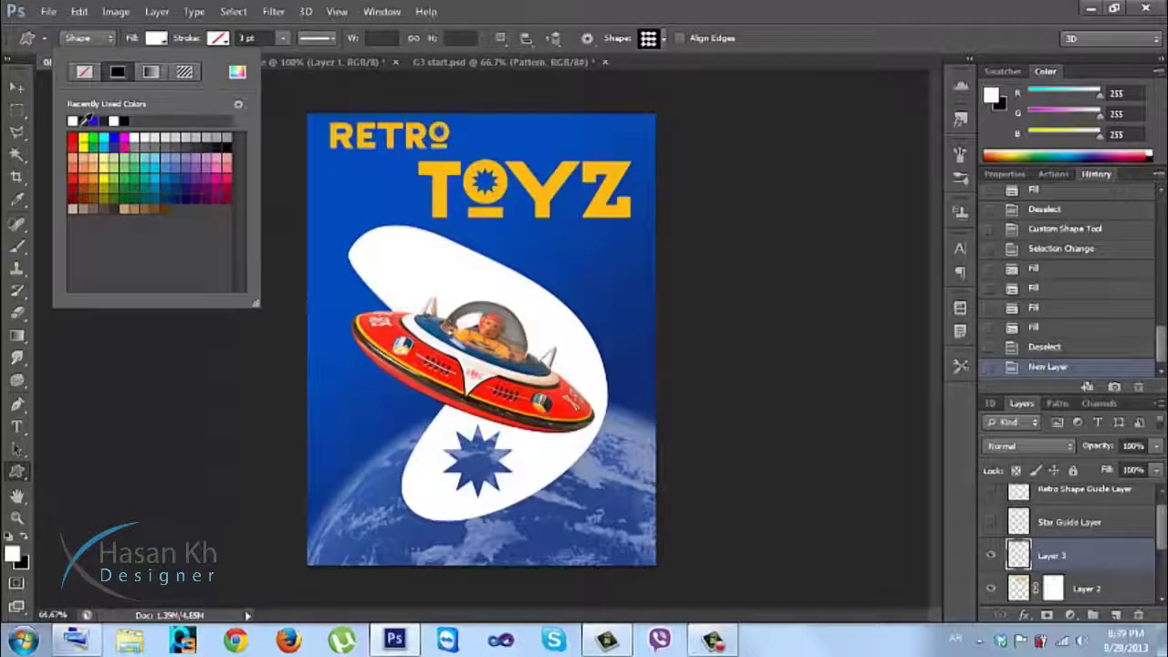
drag(337, 163, 457, 262)
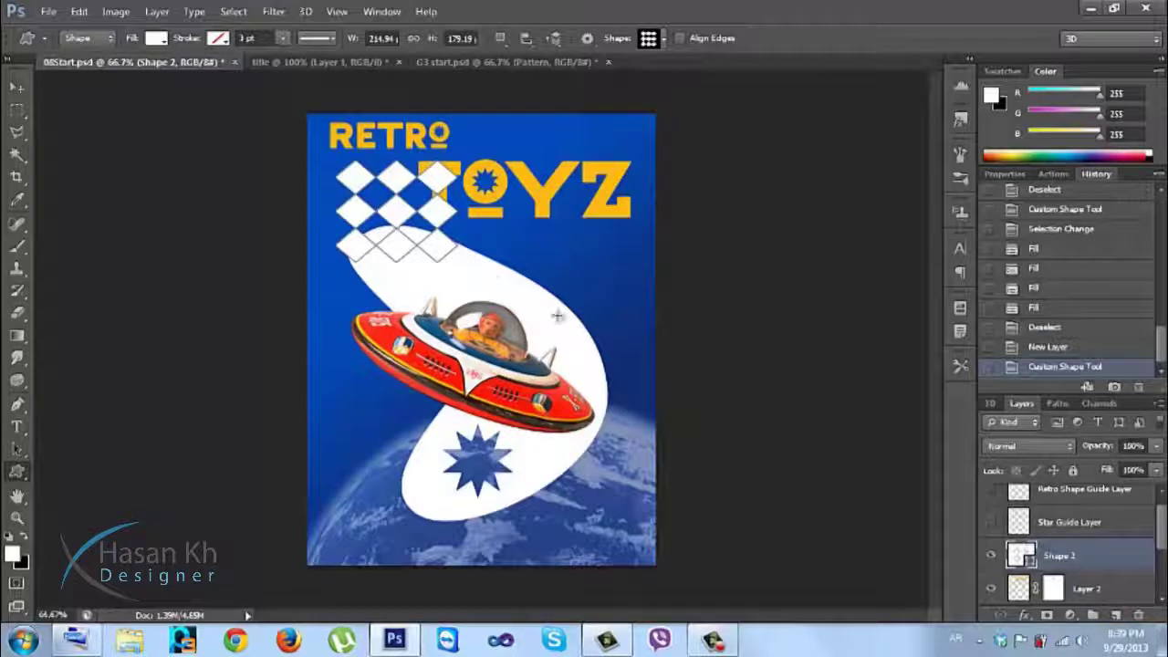
Draw three more white diamond patterns: about 143 by 142 px below the Z, one beneath the saucer's left end, and about 71 by 71 px near the poster's right edge
drag(541, 245, 645, 326)
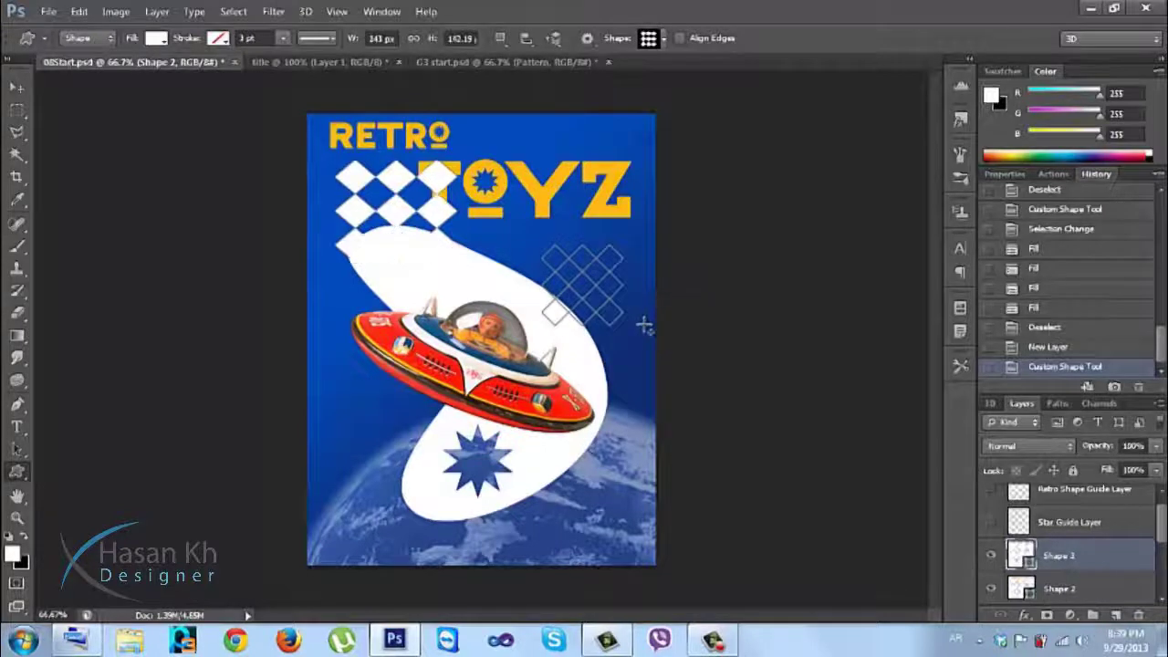
drag(330, 390, 422, 461)
drag(613, 461, 650, 484)
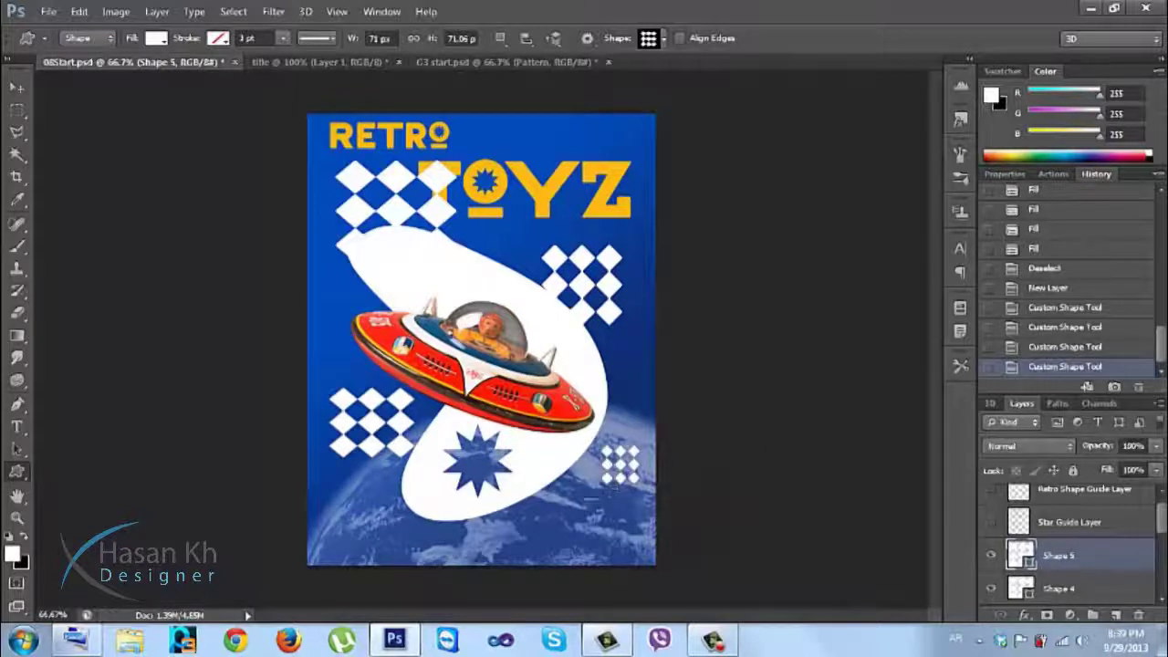
Draw a small white diamond pattern near the poster's lower edge, undo it, and redraw it at about 57 by 57 px
drag(544, 520, 594, 550)
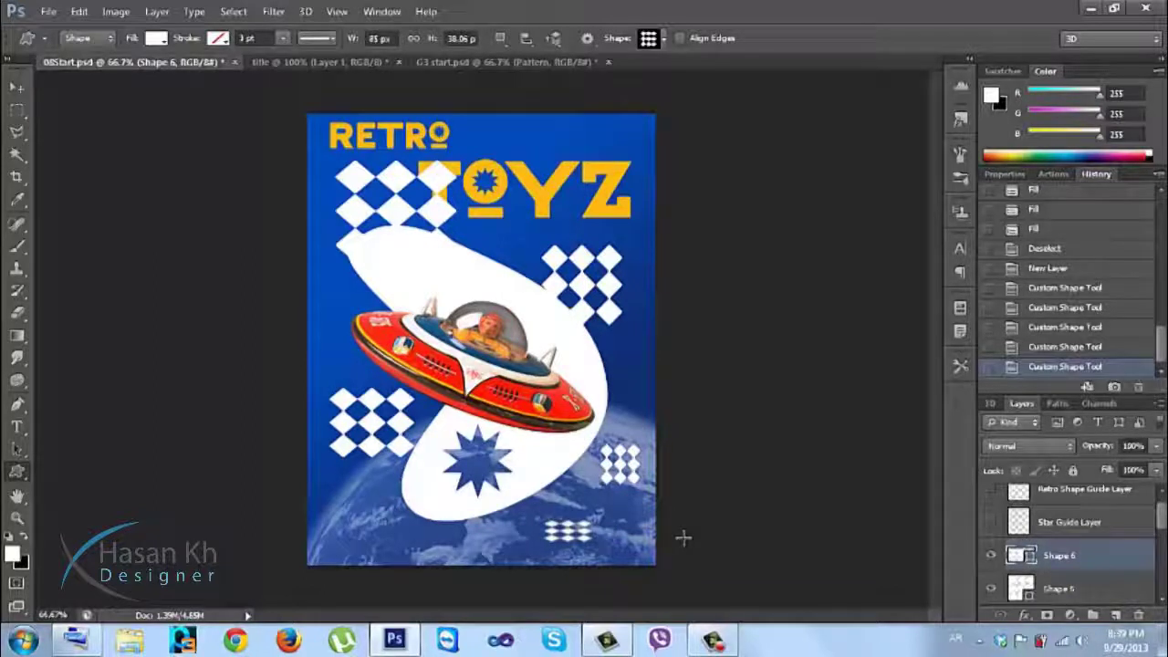
key(ctrl+z)
drag(542, 520, 633, 551)
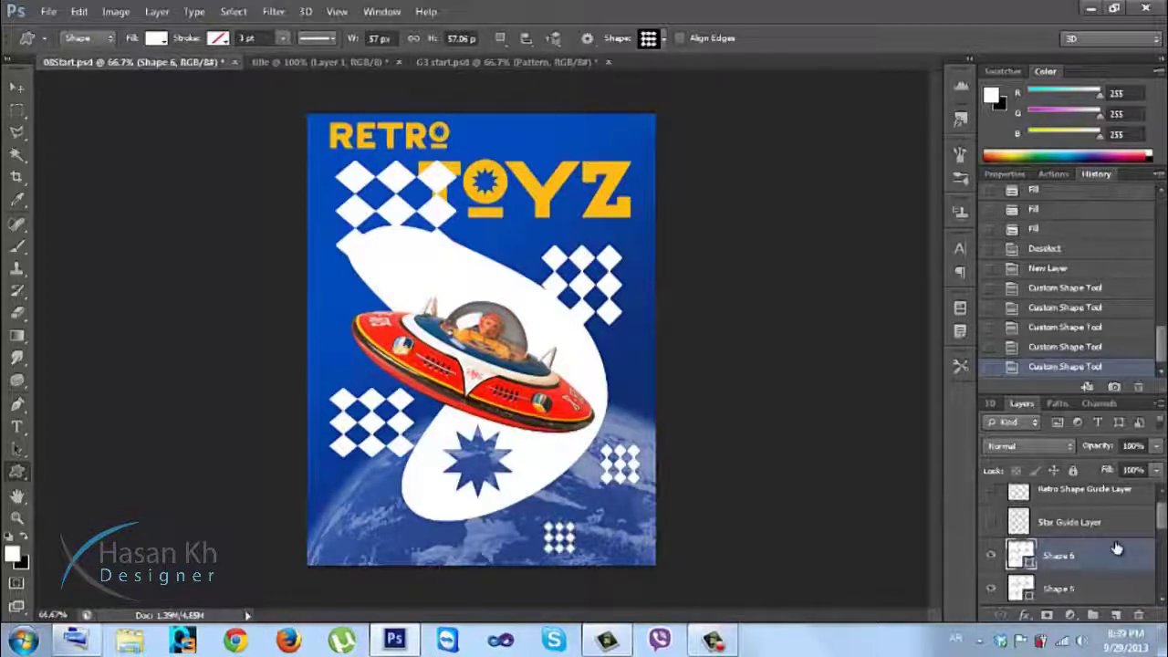
Select the five diamond pattern layers, Shape 2 through Shape 6, and merge them into one layer
scroll(1161, 525, down, 2)
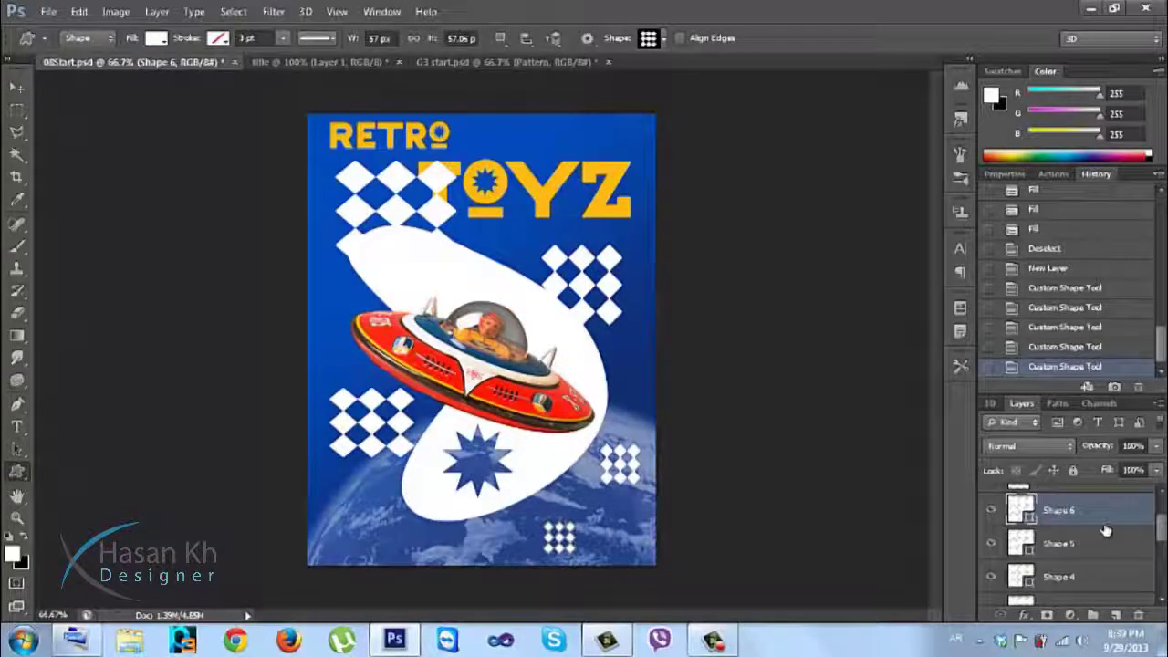
scroll(1161, 538, down, 4)
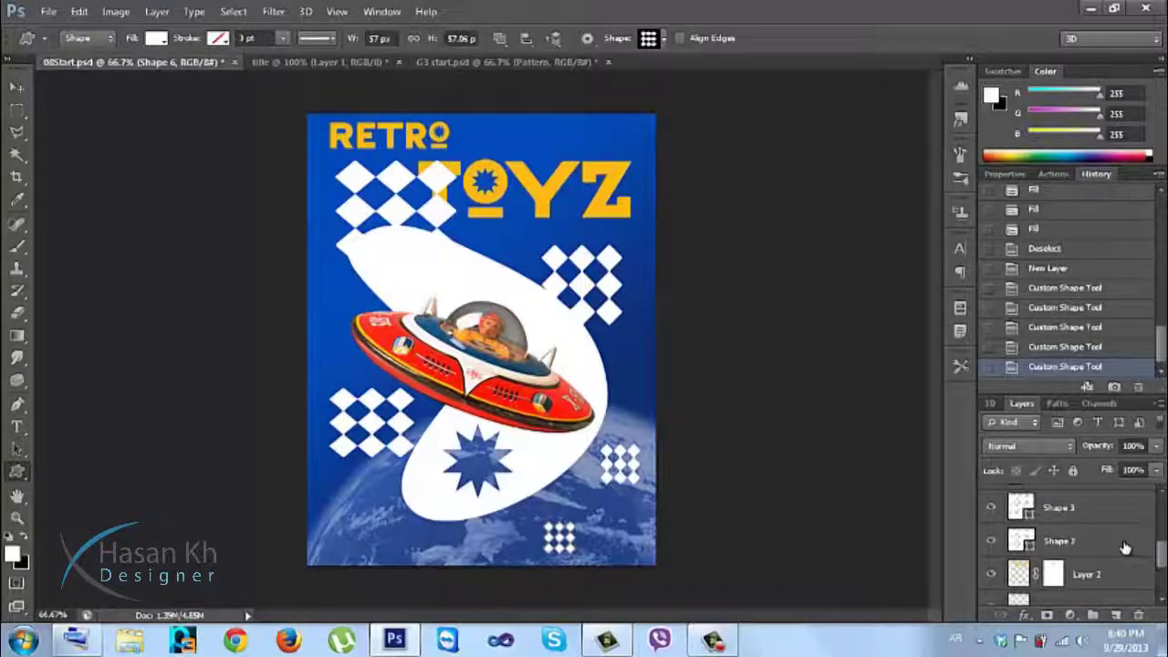
click(1124, 551)
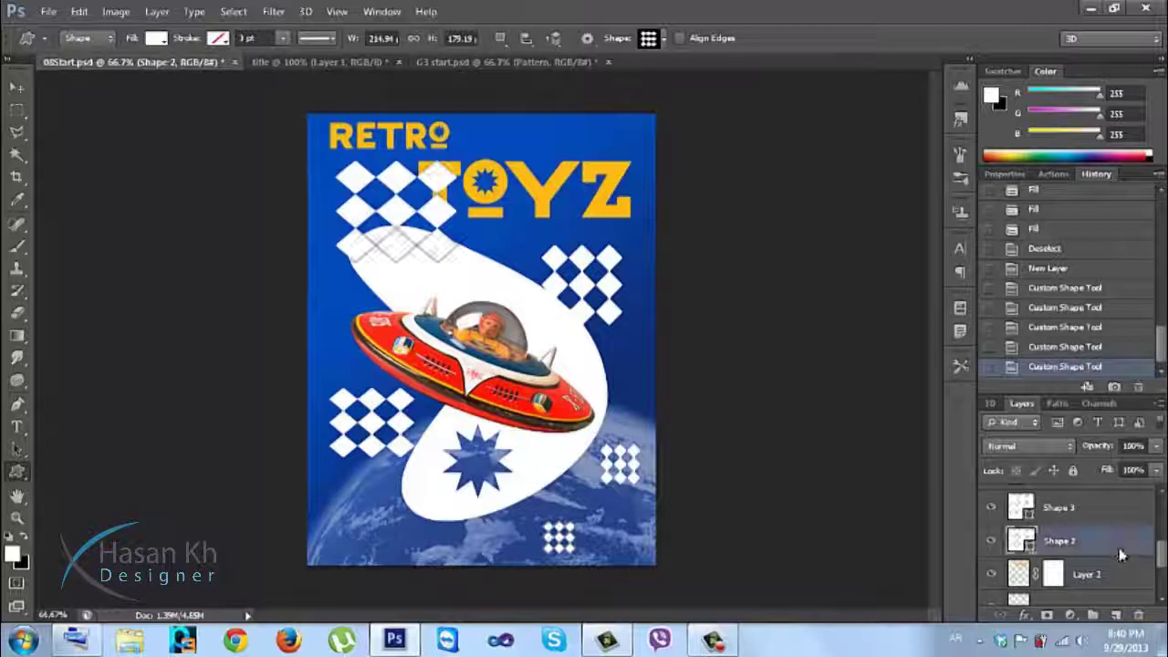
scroll(1107, 529, up, 4)
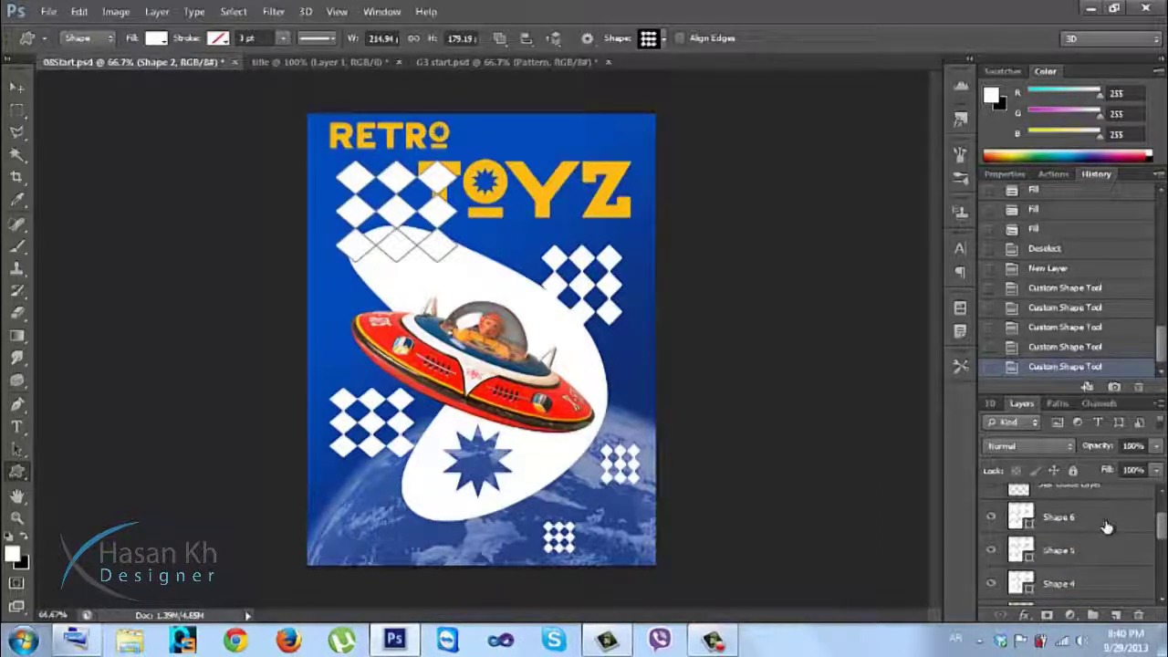
shift+click(1106, 527)
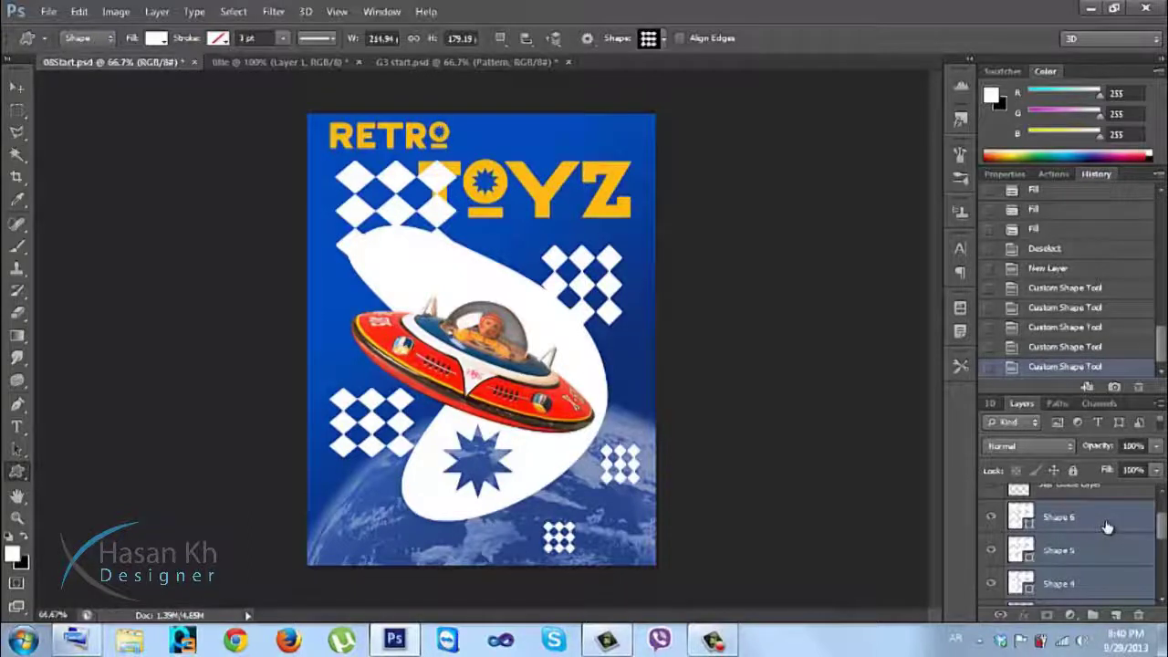
key(ctrl+e)
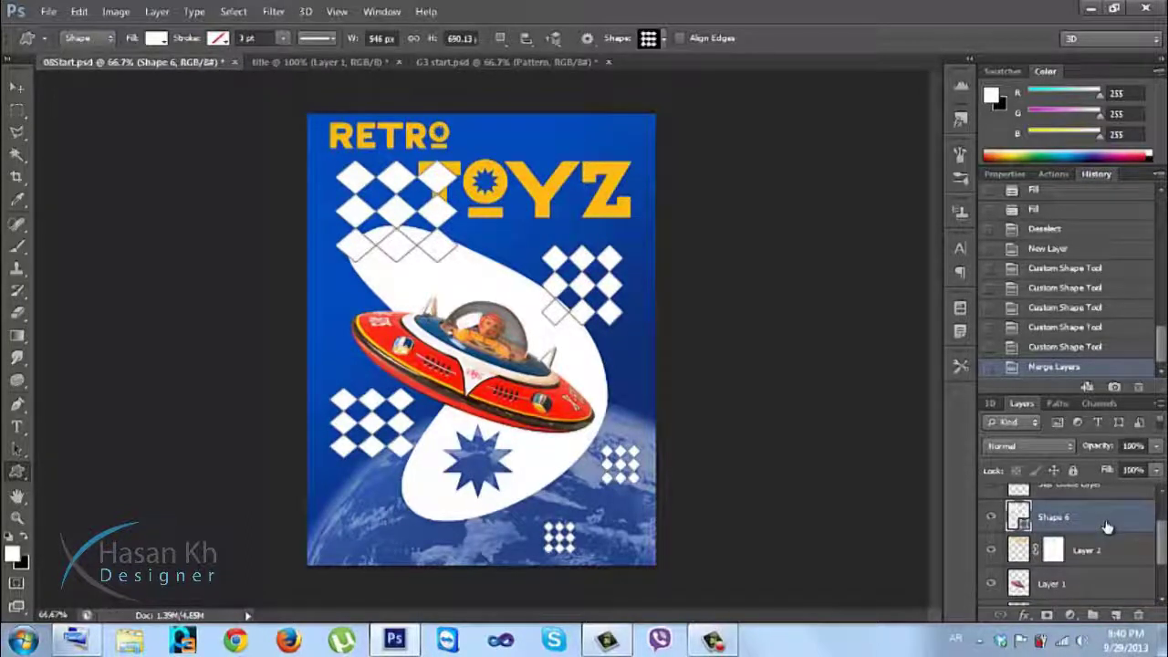
Lower the merged diamond pattern layer's opacity to 28% and move it beneath the white retro shape, directly above the Background
click(1157, 404)
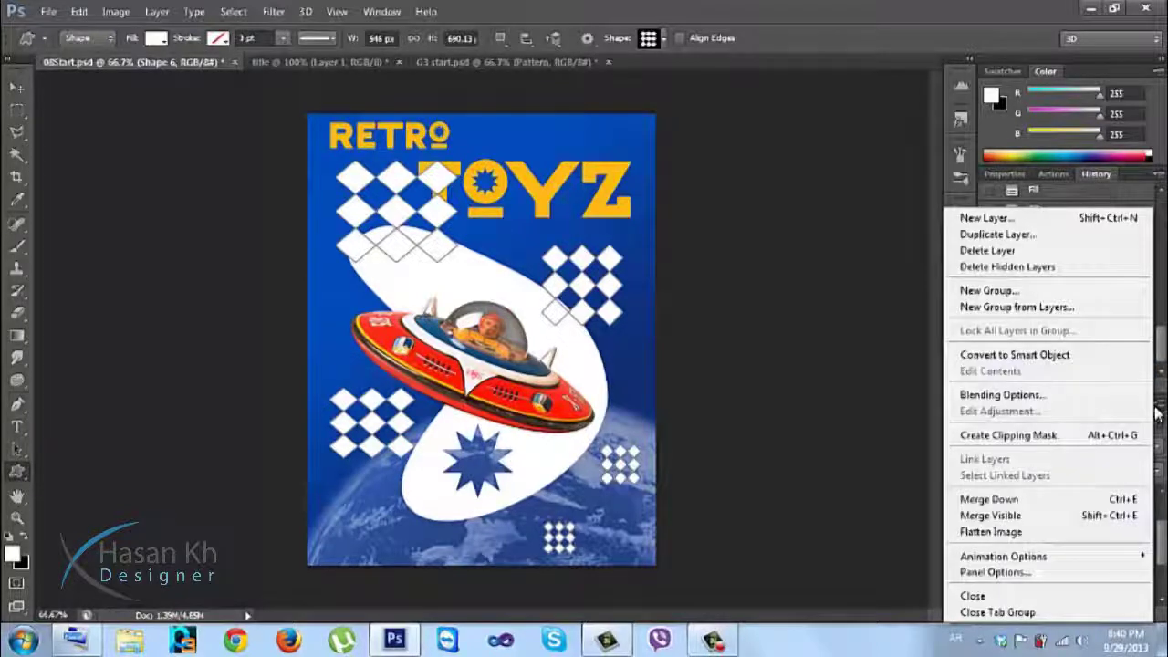
click(1157, 412)
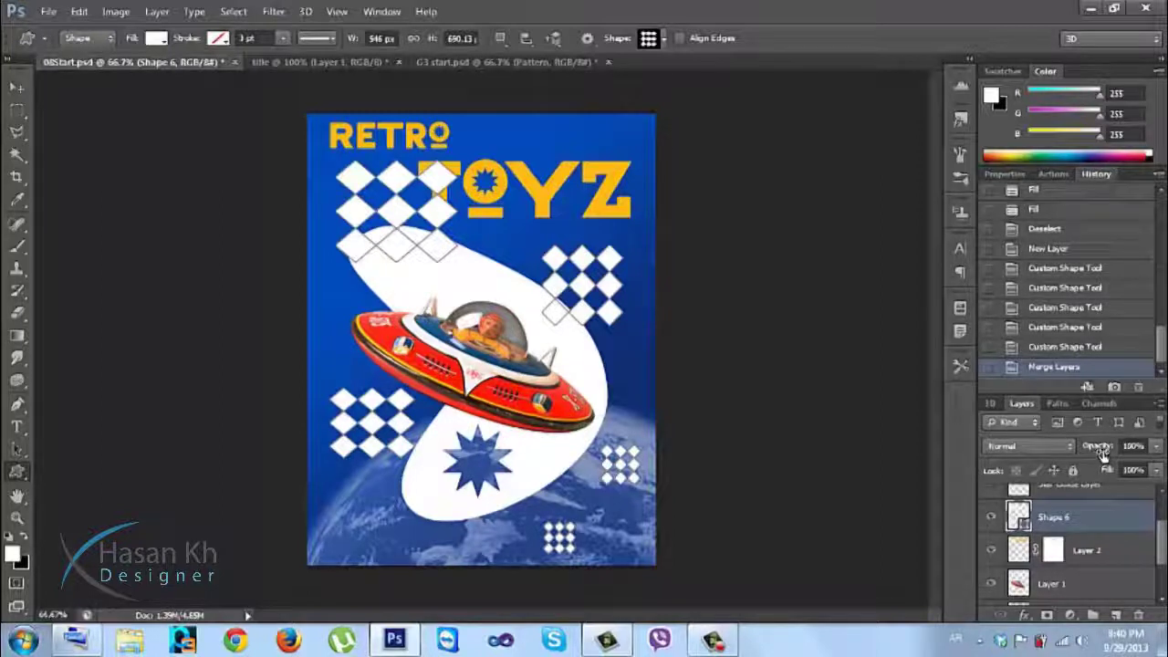
drag(1101, 445, 1038, 461)
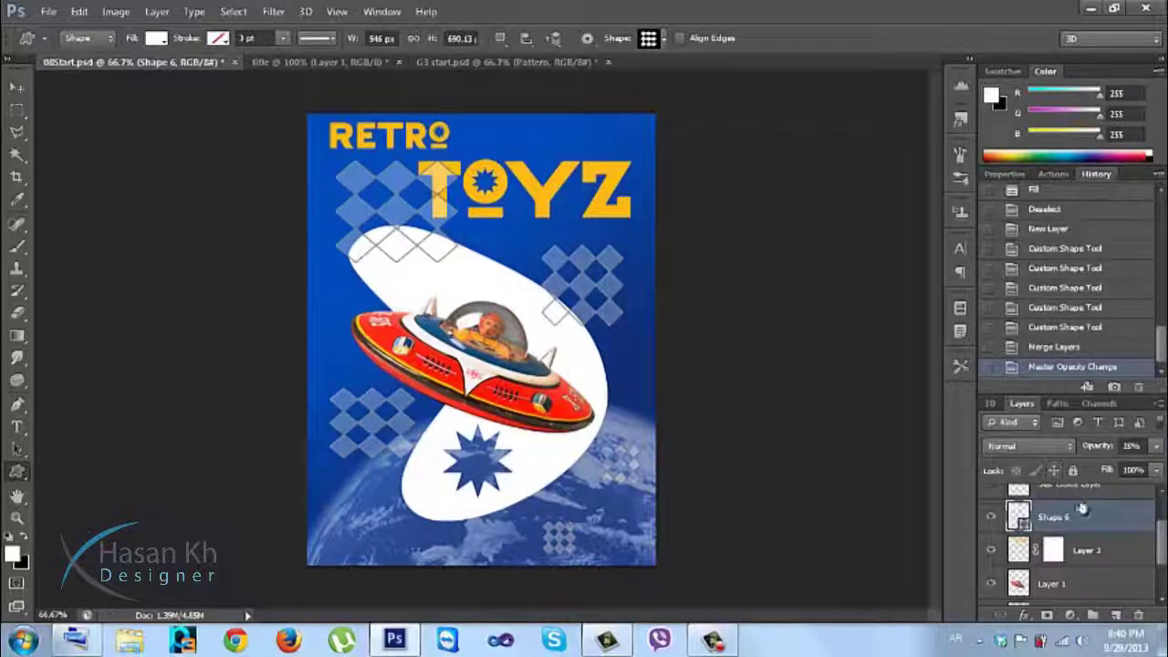
drag(1102, 516, 1070, 568)
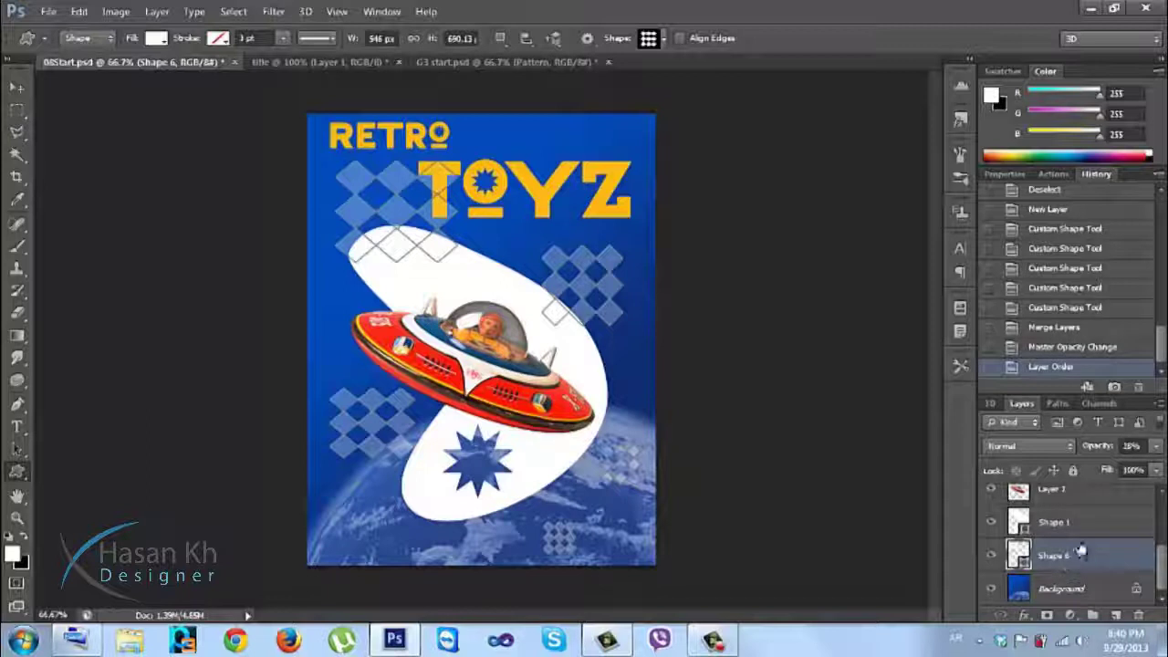
click(1086, 536)
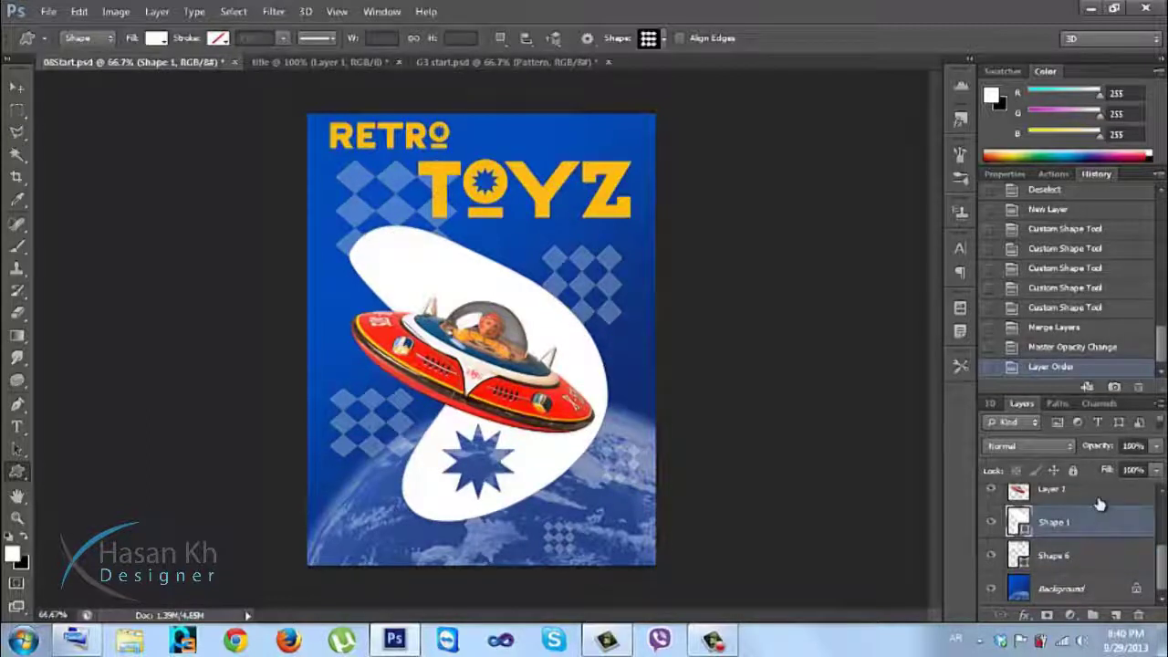
click(1096, 496)
Nudge the merged diamond patterns slightly toward the poster's left edge with the Move tool and reduce their opacity further
click(1096, 579)
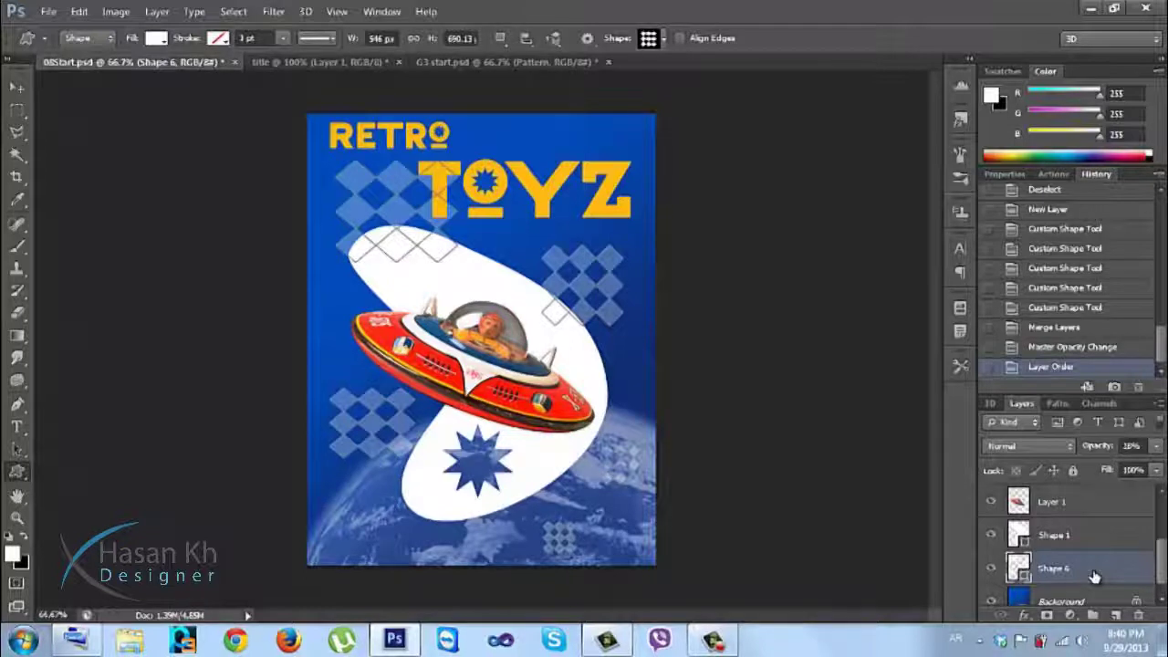
key(v)
key(Left)
key(Left)
key(Left)
key(Left)
key(Left)
key(Left)
key(Left)
key(Left)
key(Left)
key(Left)
key(Left)
key(Left)
key(Left)
key(Left)
key(Left)
key(Left)
key(Left)
key(Left)
key(Left)
key(Left)
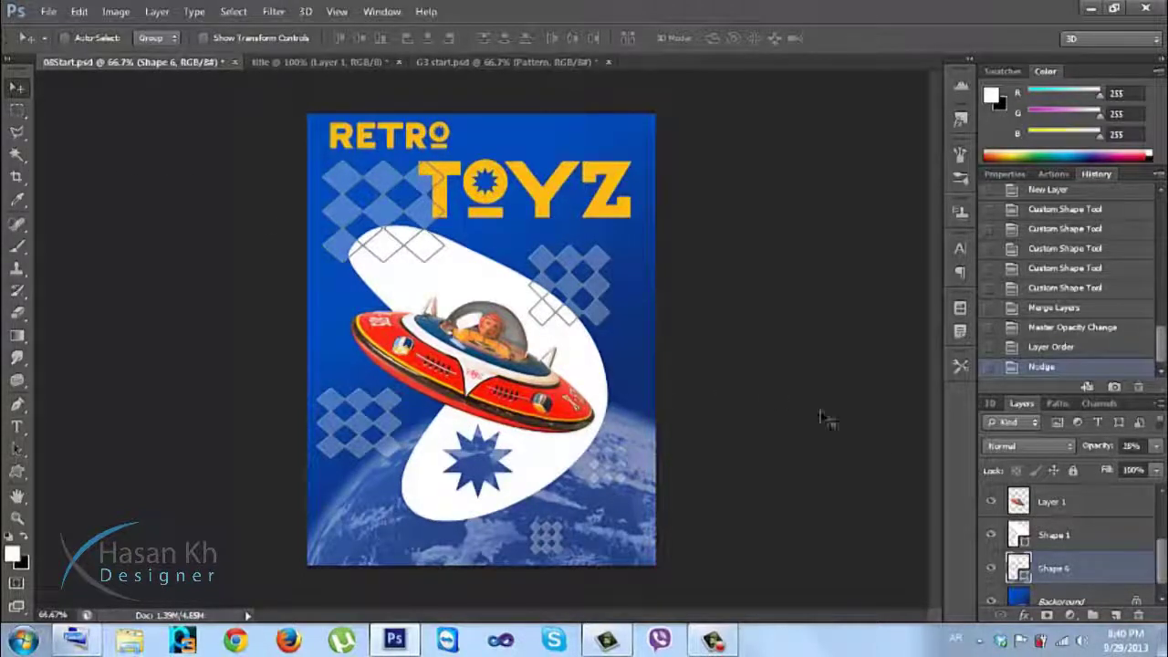
key(Right)
key(Right)
key(Right)
key(Right)
key(Right)
key(Right)
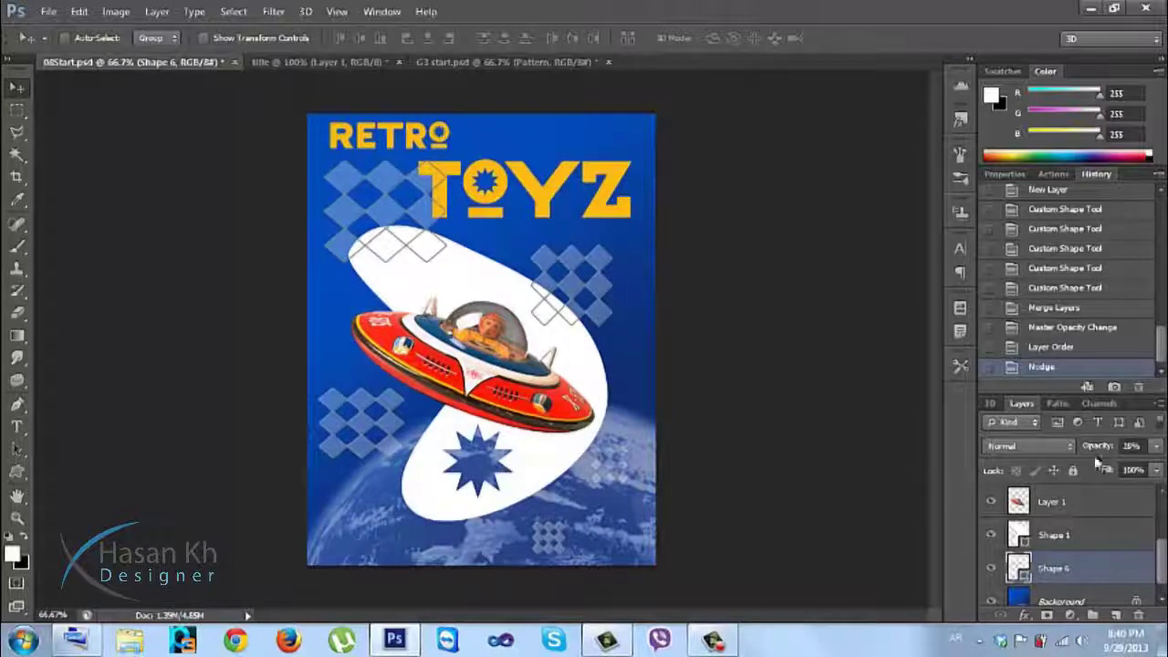
drag(1103, 453, 1088, 447)
click(1089, 498)
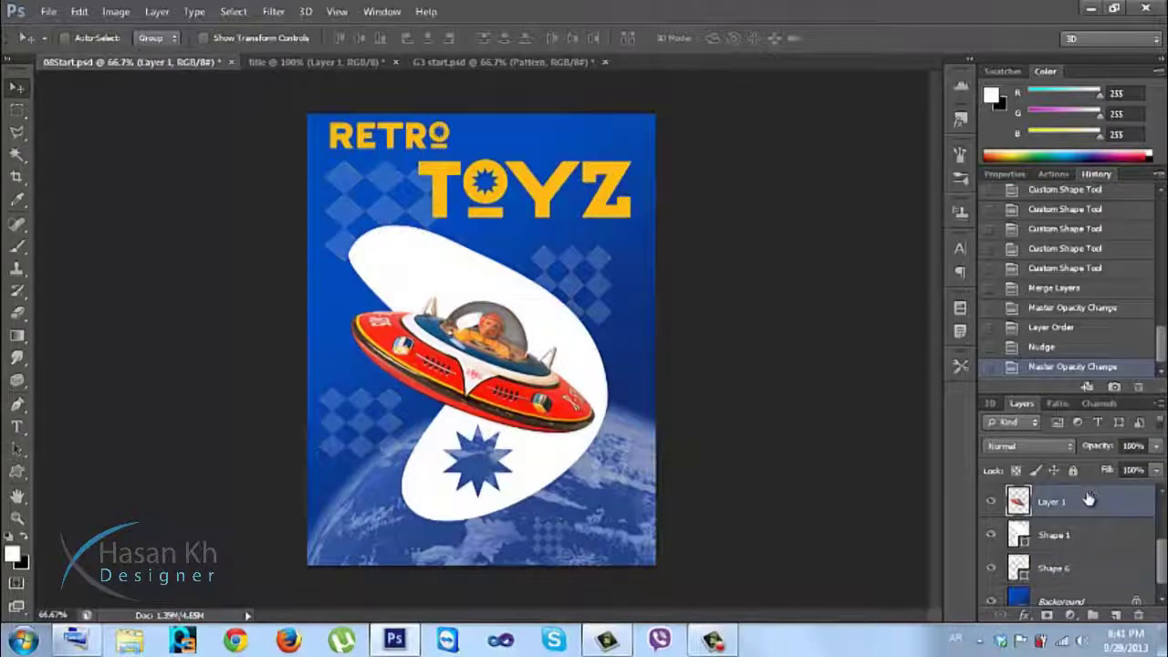
Compare with the finished poster in G3 start.psd, close the title document without saving, and return to 08Start.psd
click(501, 60)
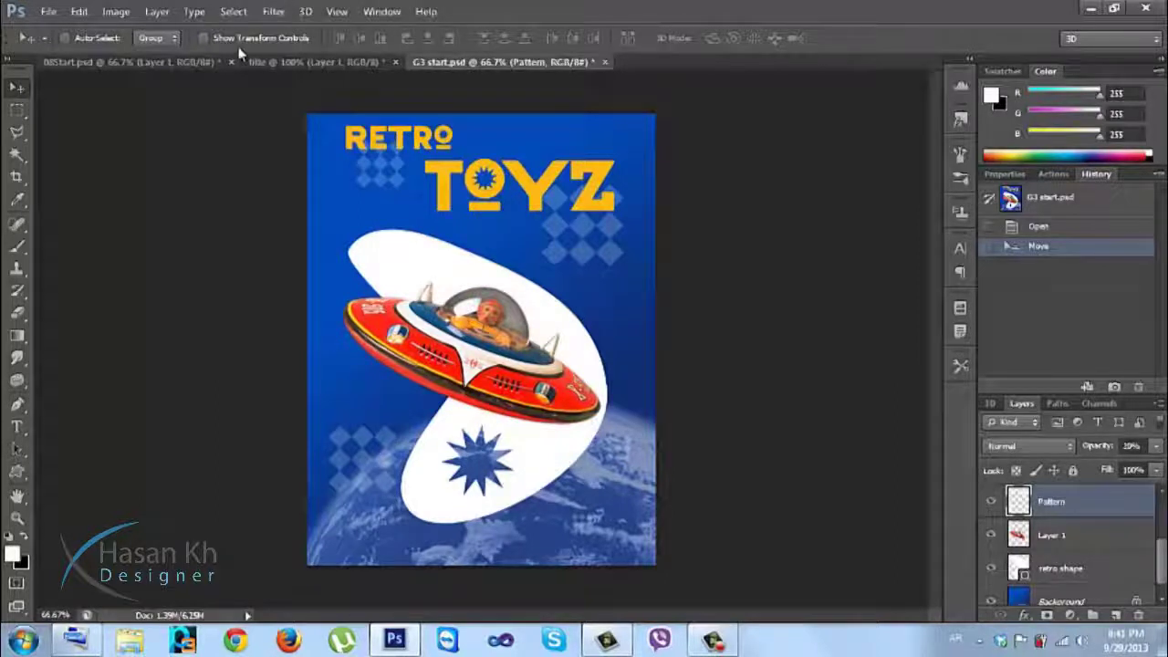
click(395, 62)
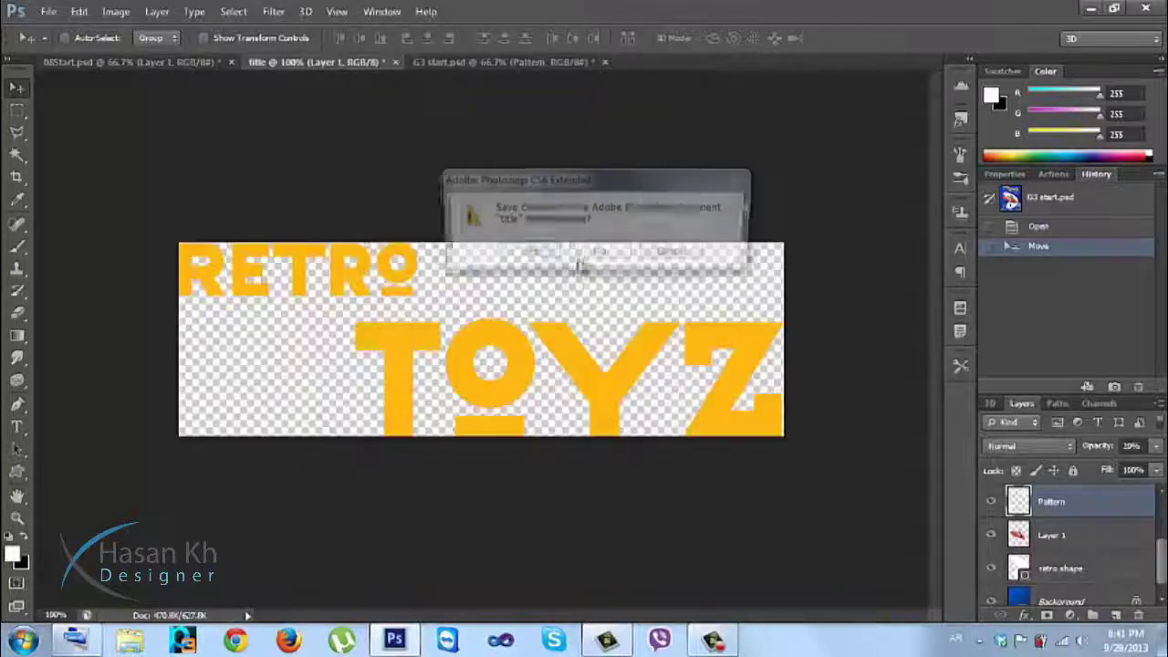
click(602, 253)
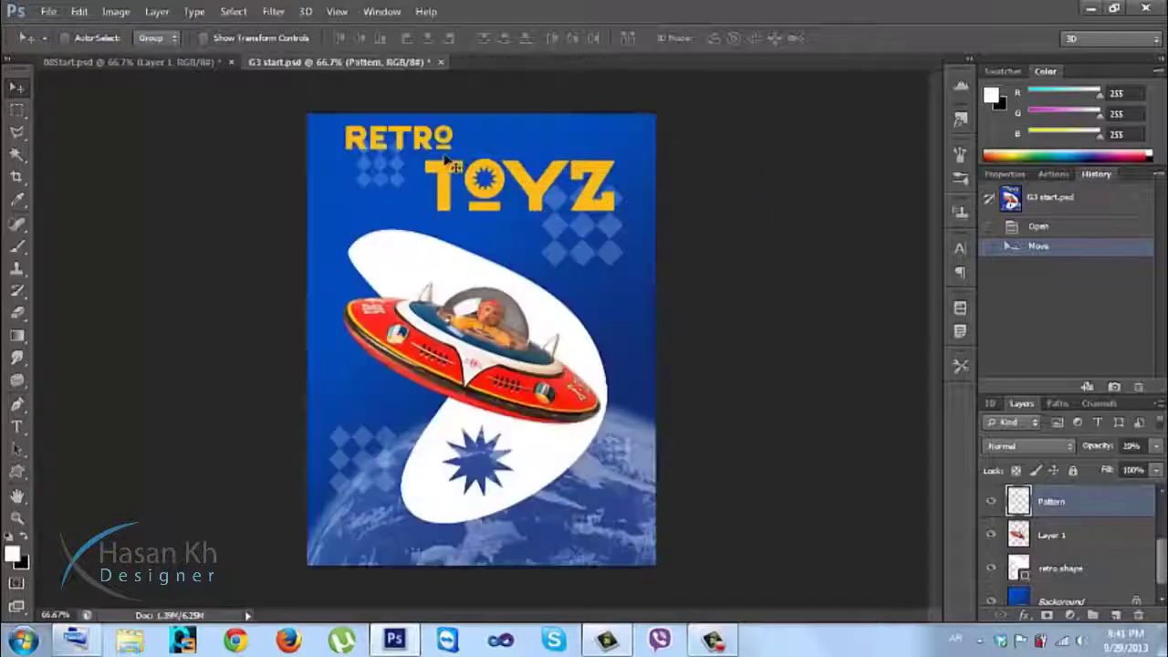
click(202, 65)
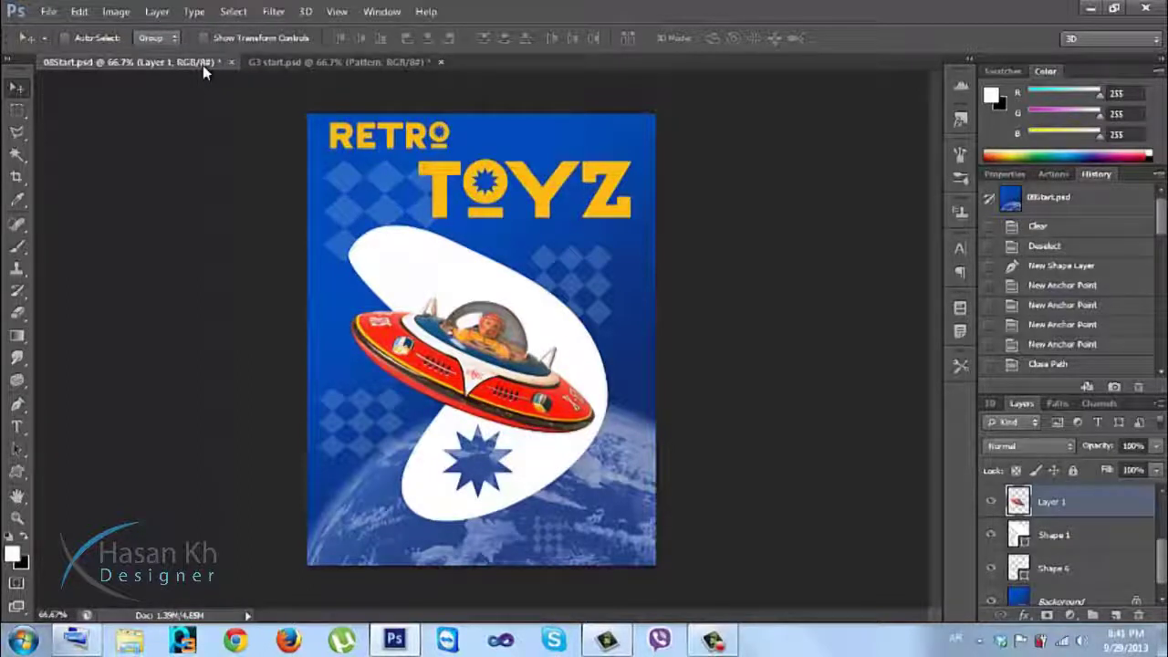
click(15, 407)
drag(15, 408, 19, 411)
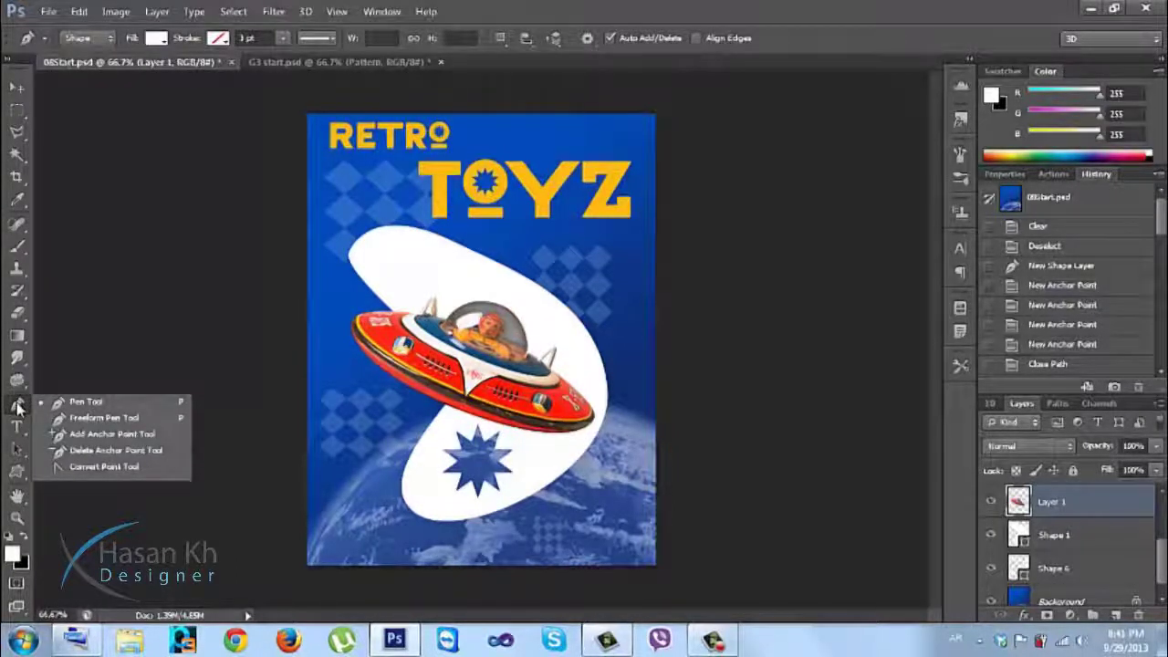
click(18, 408)
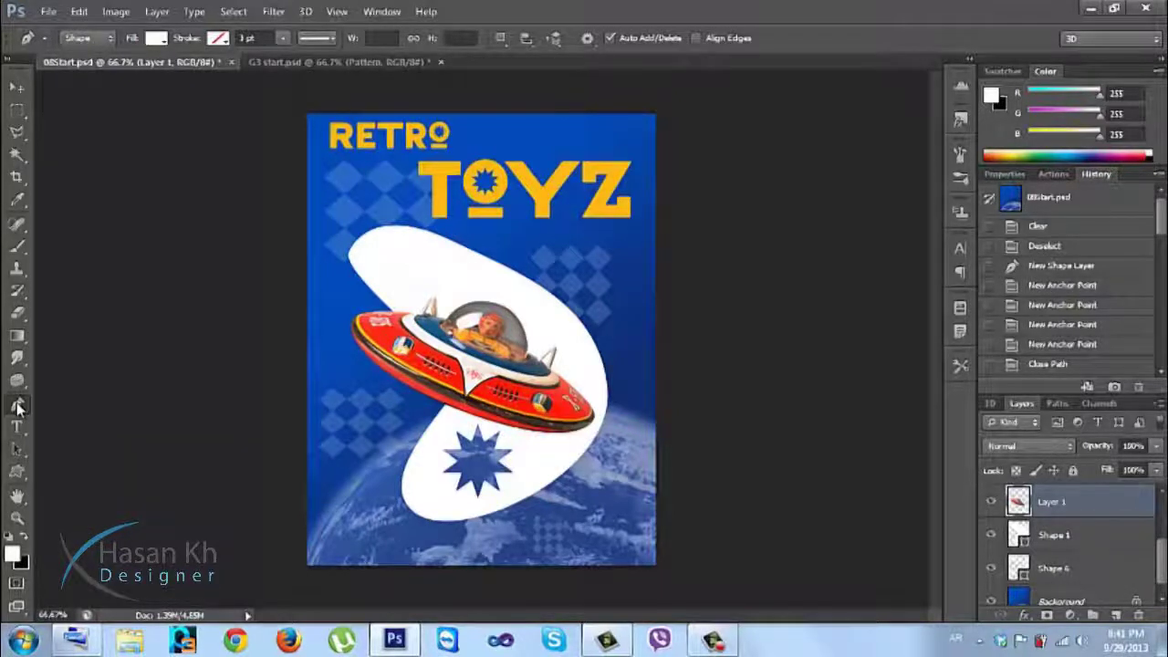
click(1019, 534)
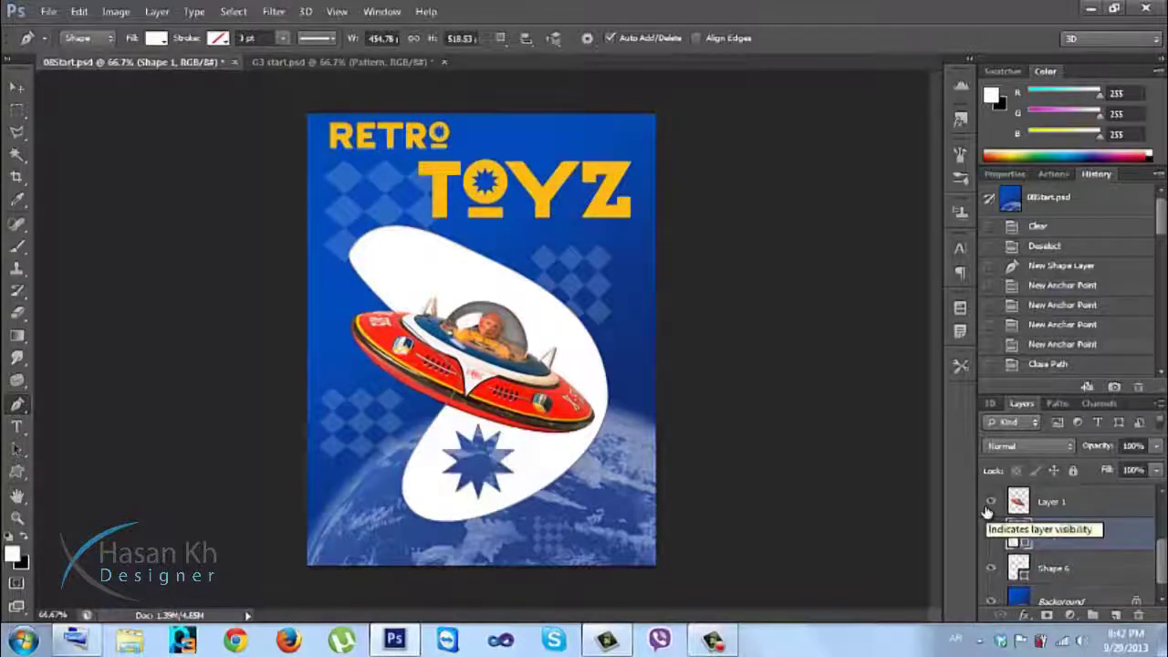
click(1042, 509)
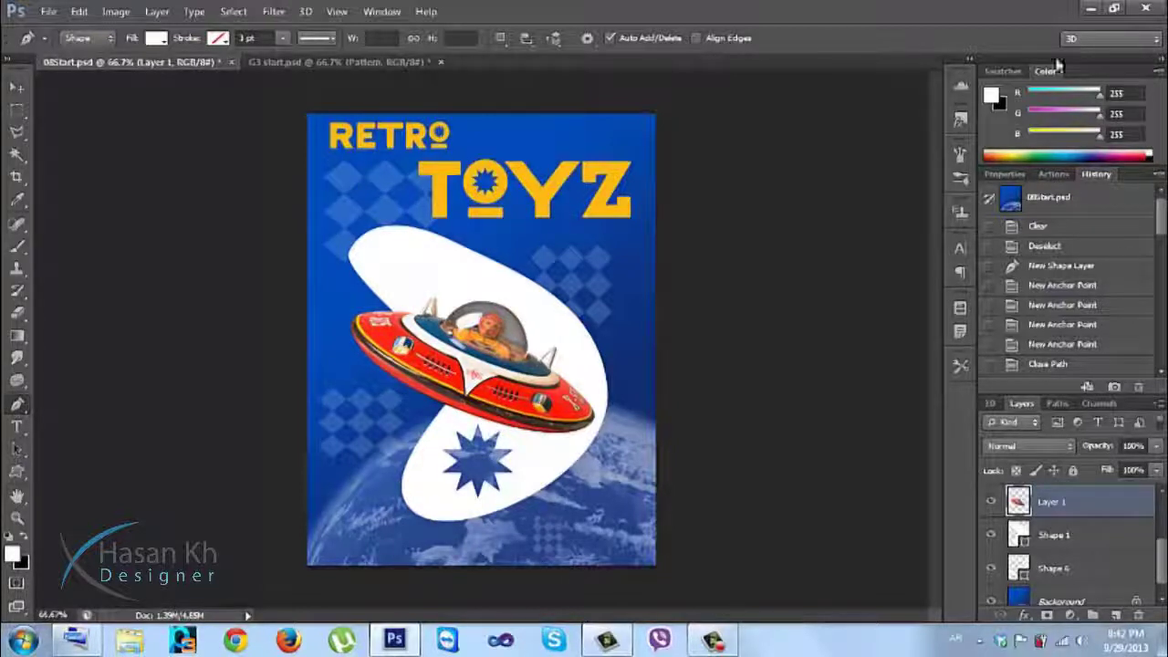
Minimize the poster's window to show the desktop
click(1088, 11)
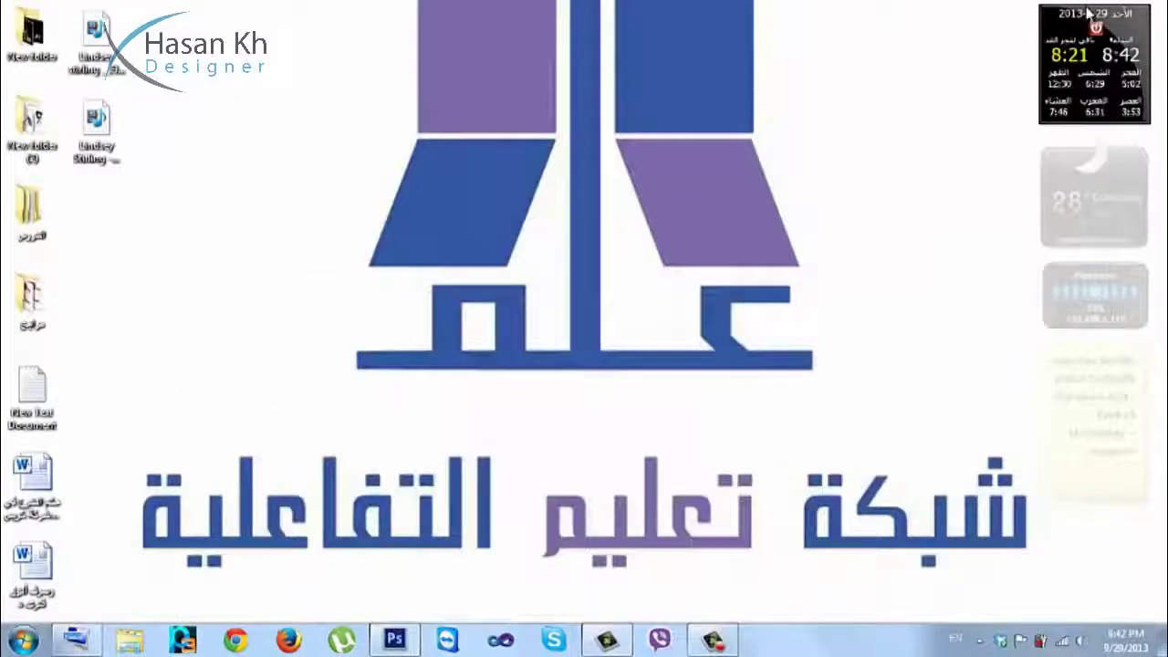